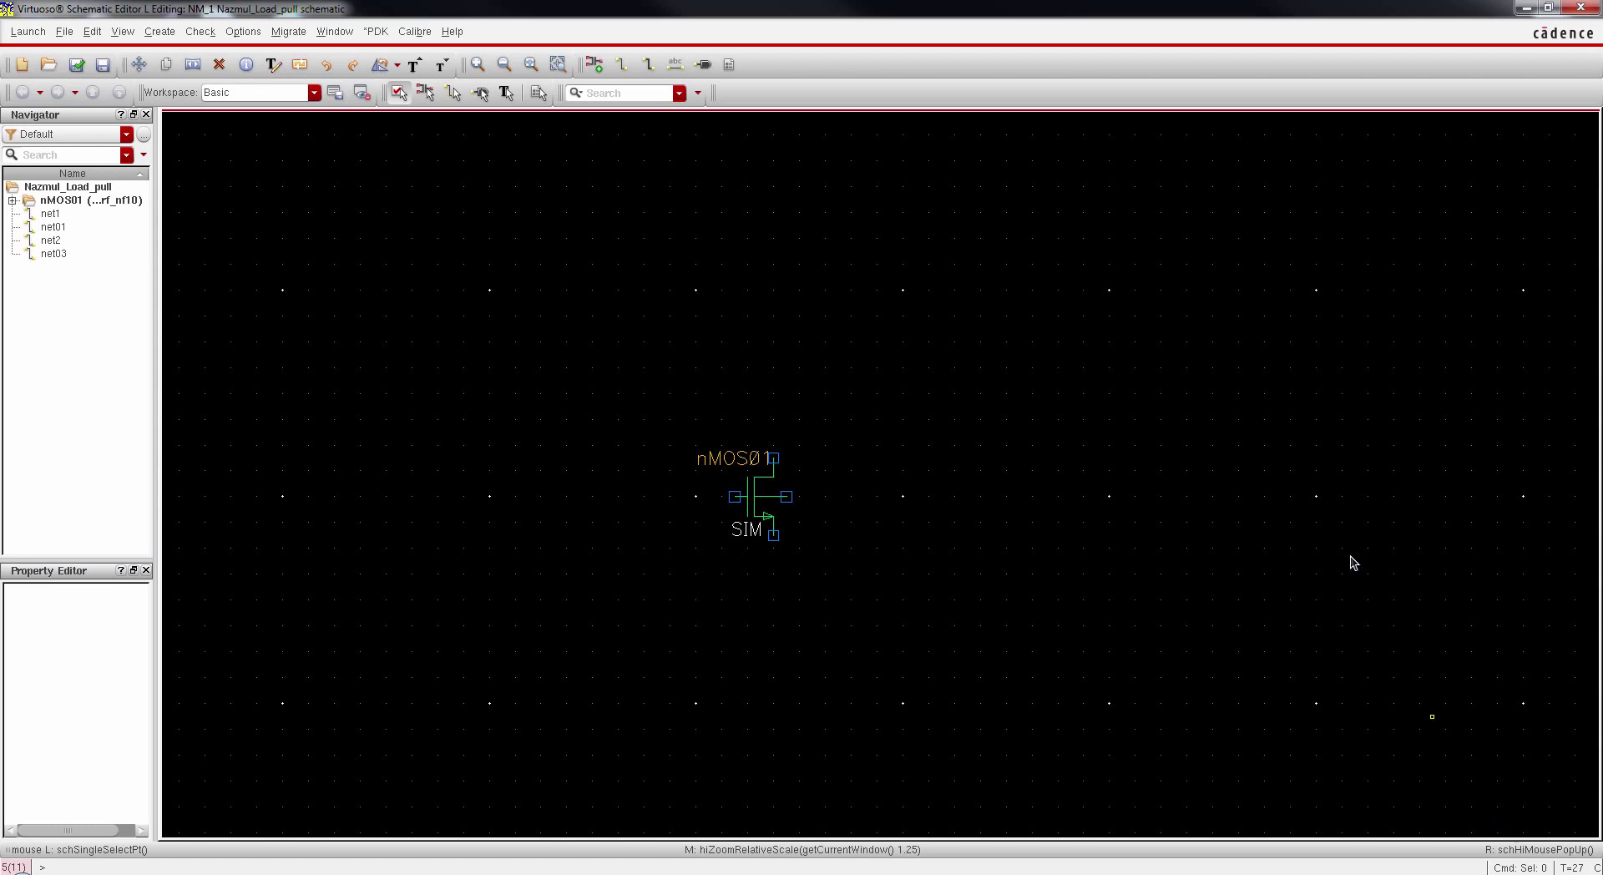
Step: Place a vdc source from analogLib with DC voltage vdd in the open area well above and left of the transistor
{"action": "left_click", "coordinate": [1042, 113]}
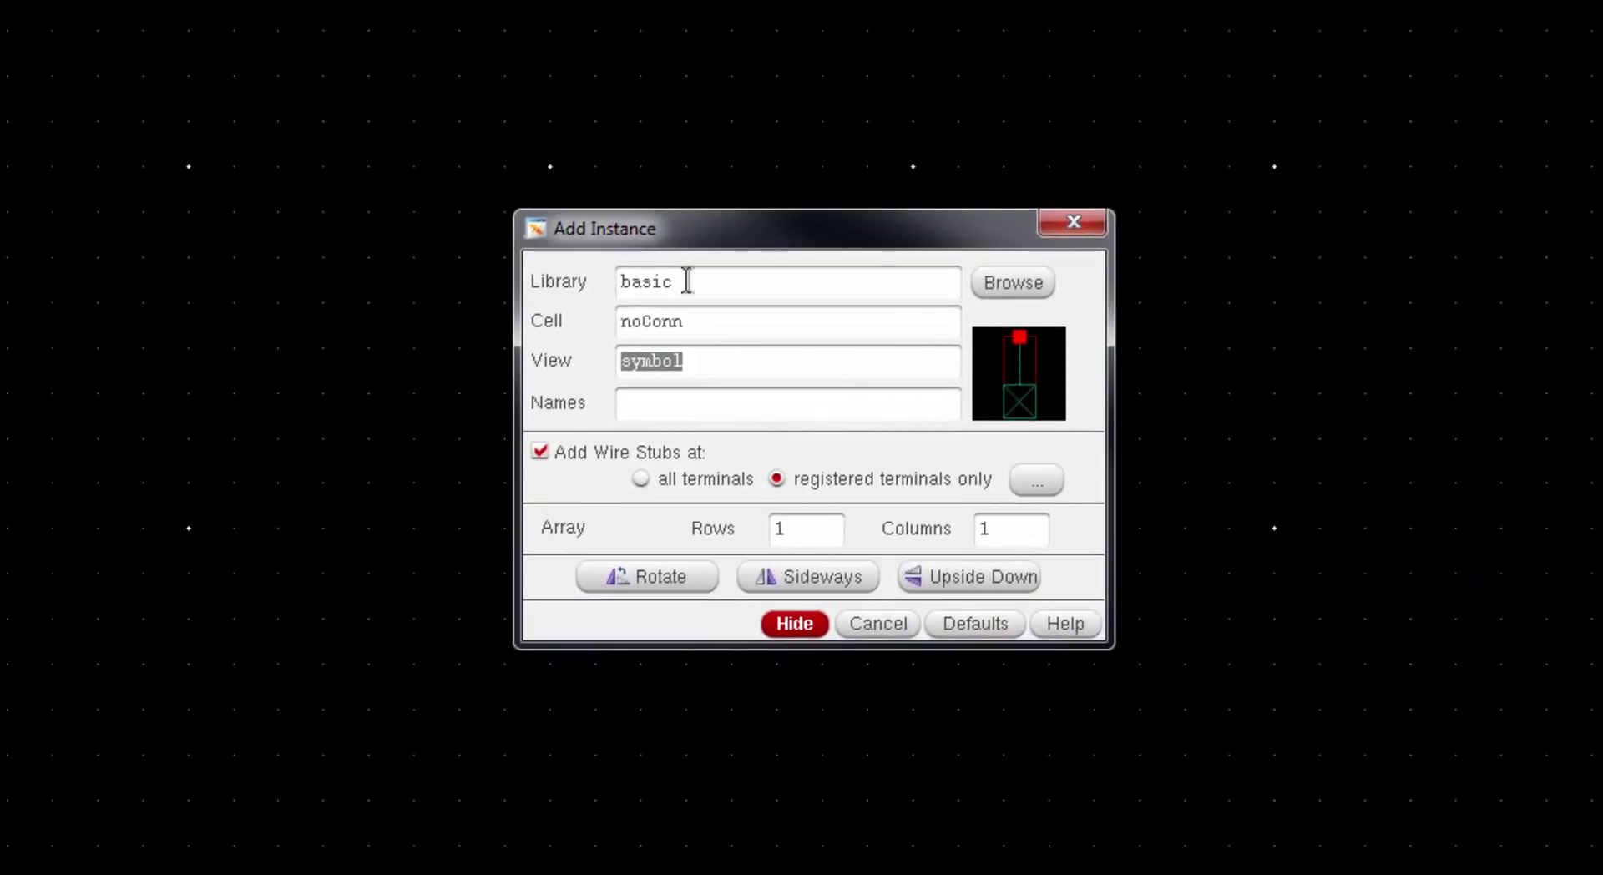
{"action": "left_click_drag", "start_coordinate": [686, 281], "coordinate": [622, 281]}
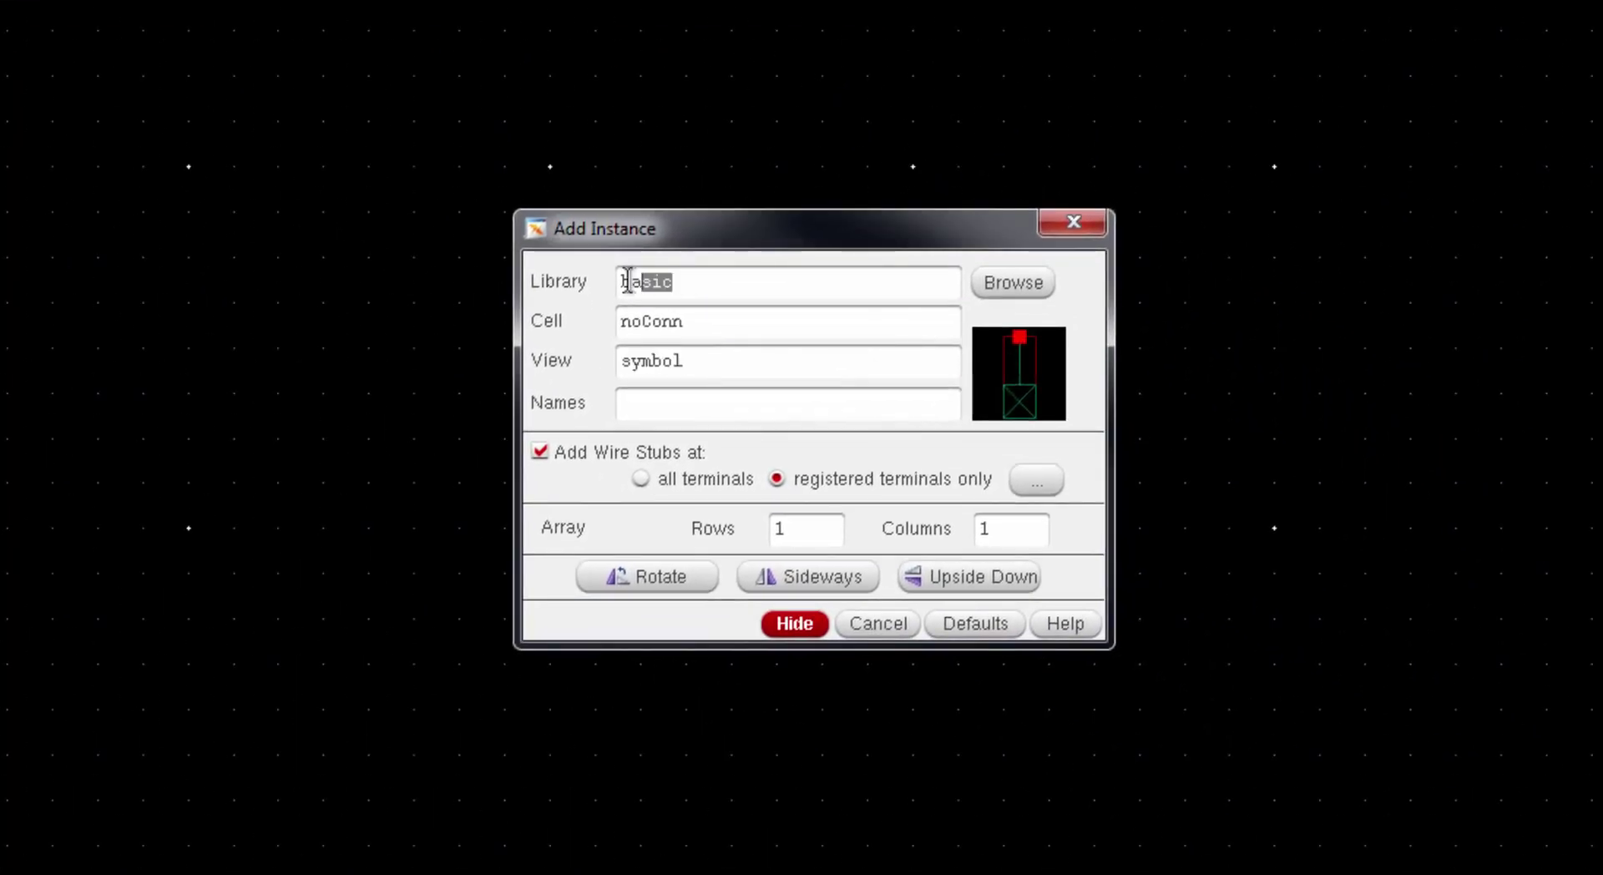
{"action": "type", "text": "analogLib"}
{"action": "left_click", "coordinate": [758, 328]}
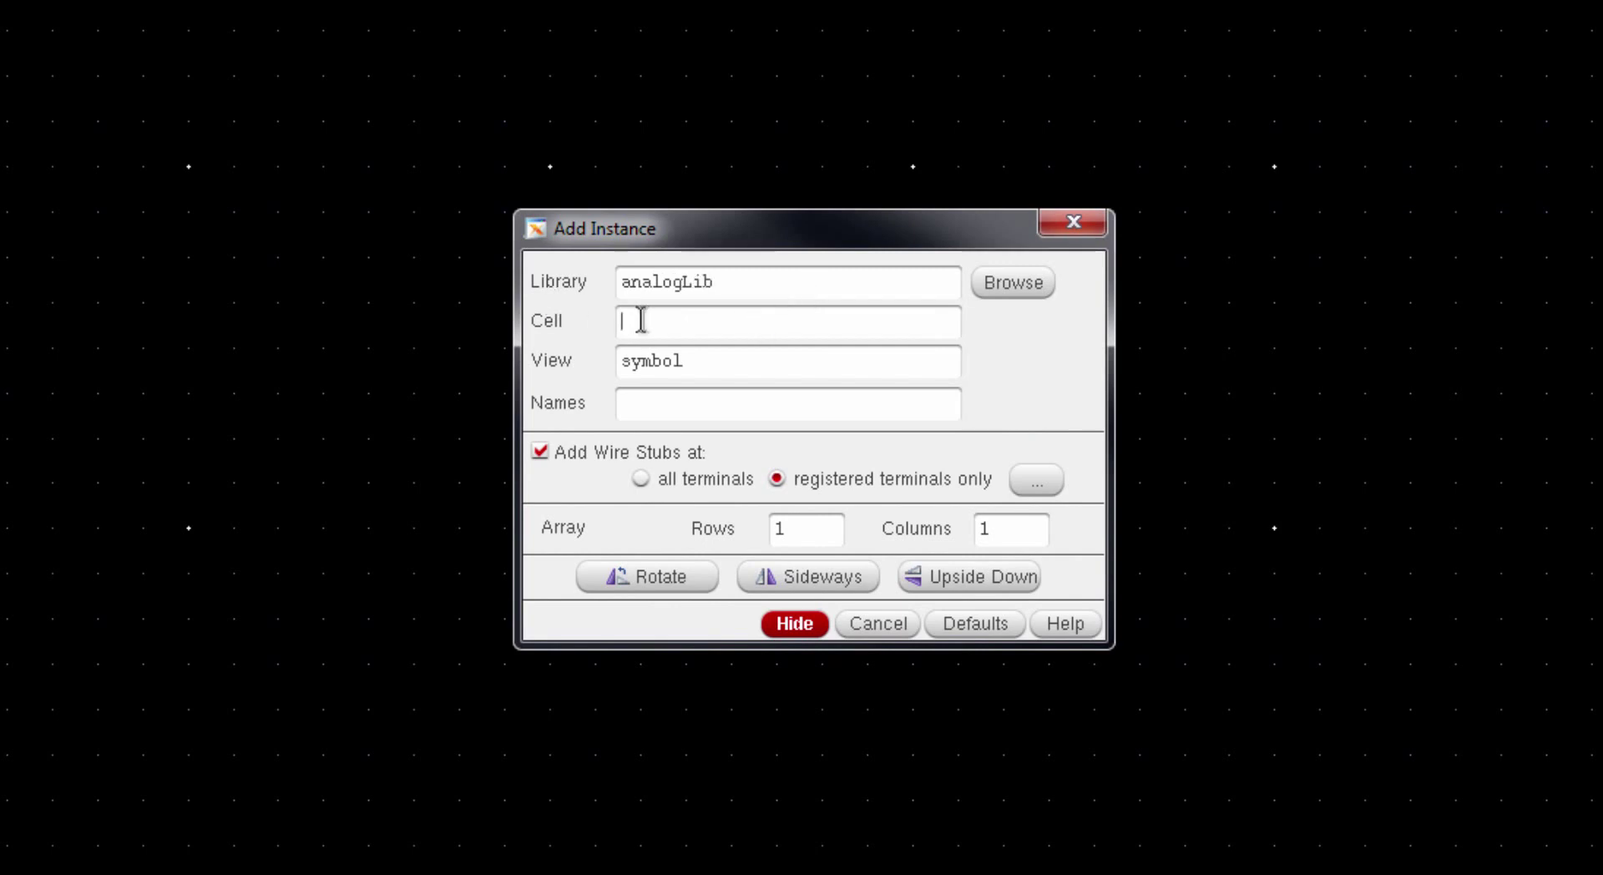
{"action": "type", "text": "vdc"}
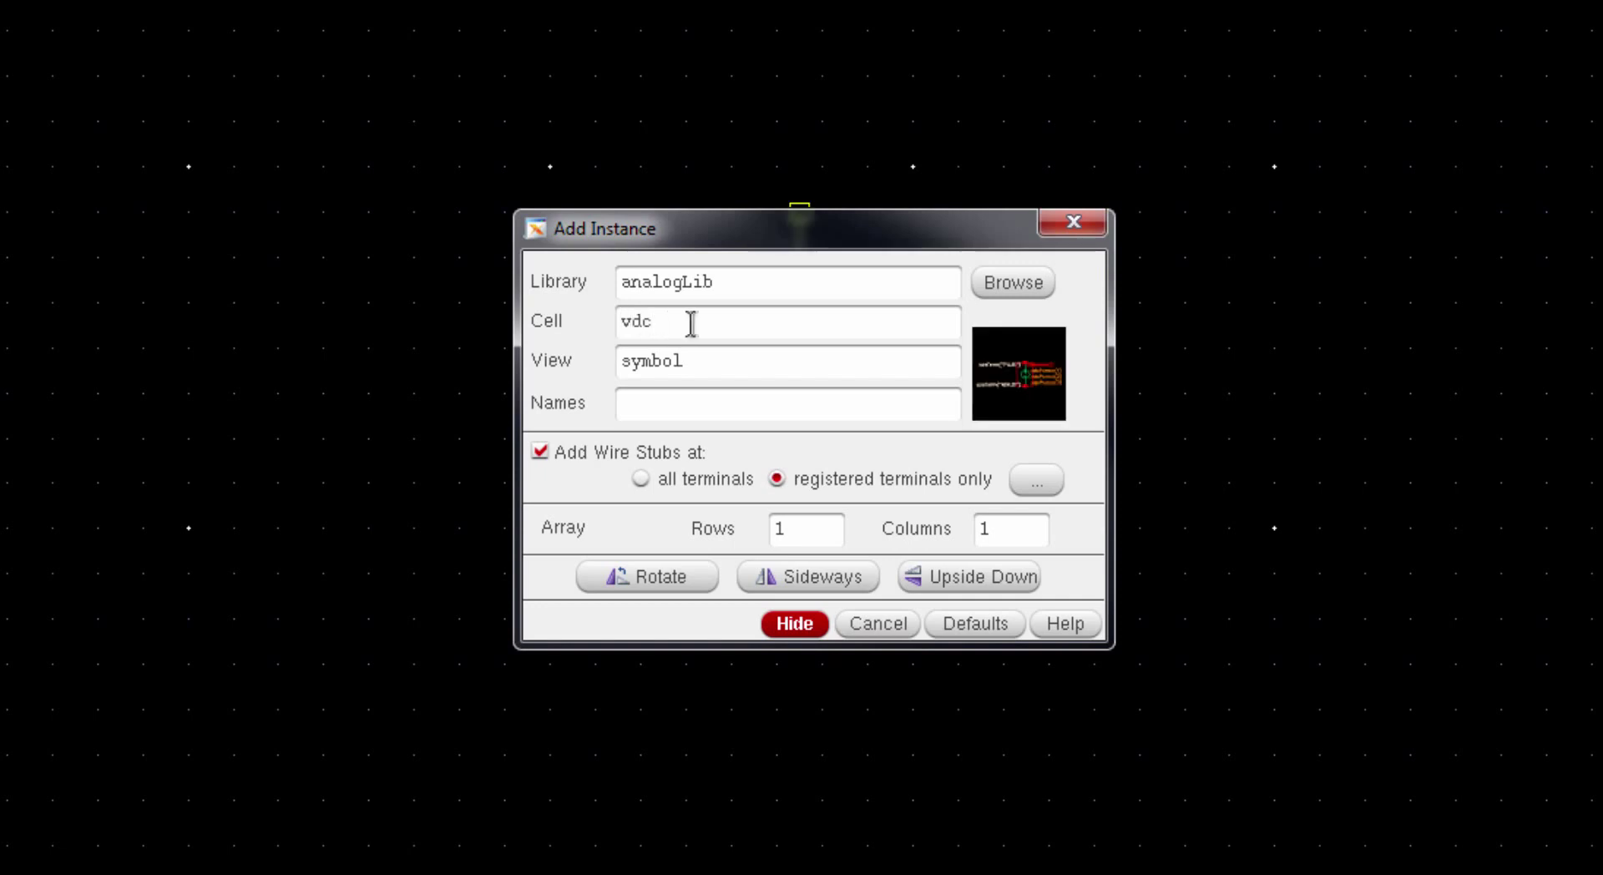
{"action": "left_click_drag", "start_coordinate": [727, 238], "coordinate": [1336, 4]}
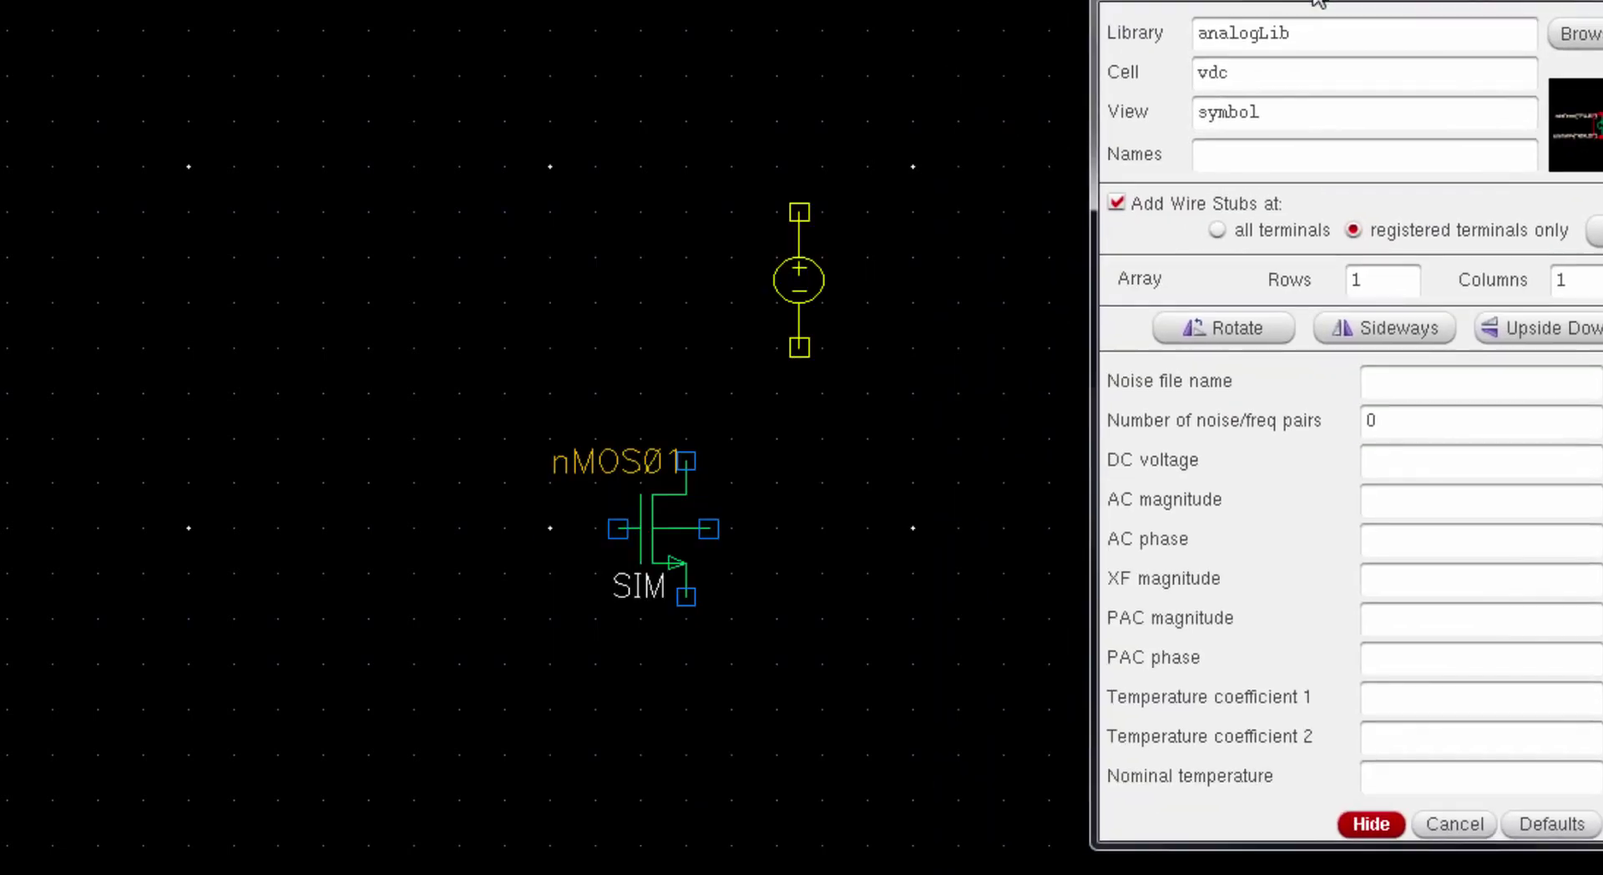
{"action": "left_click", "coordinate": [1405, 449]}
{"action": "type", "text": "vdd V"}
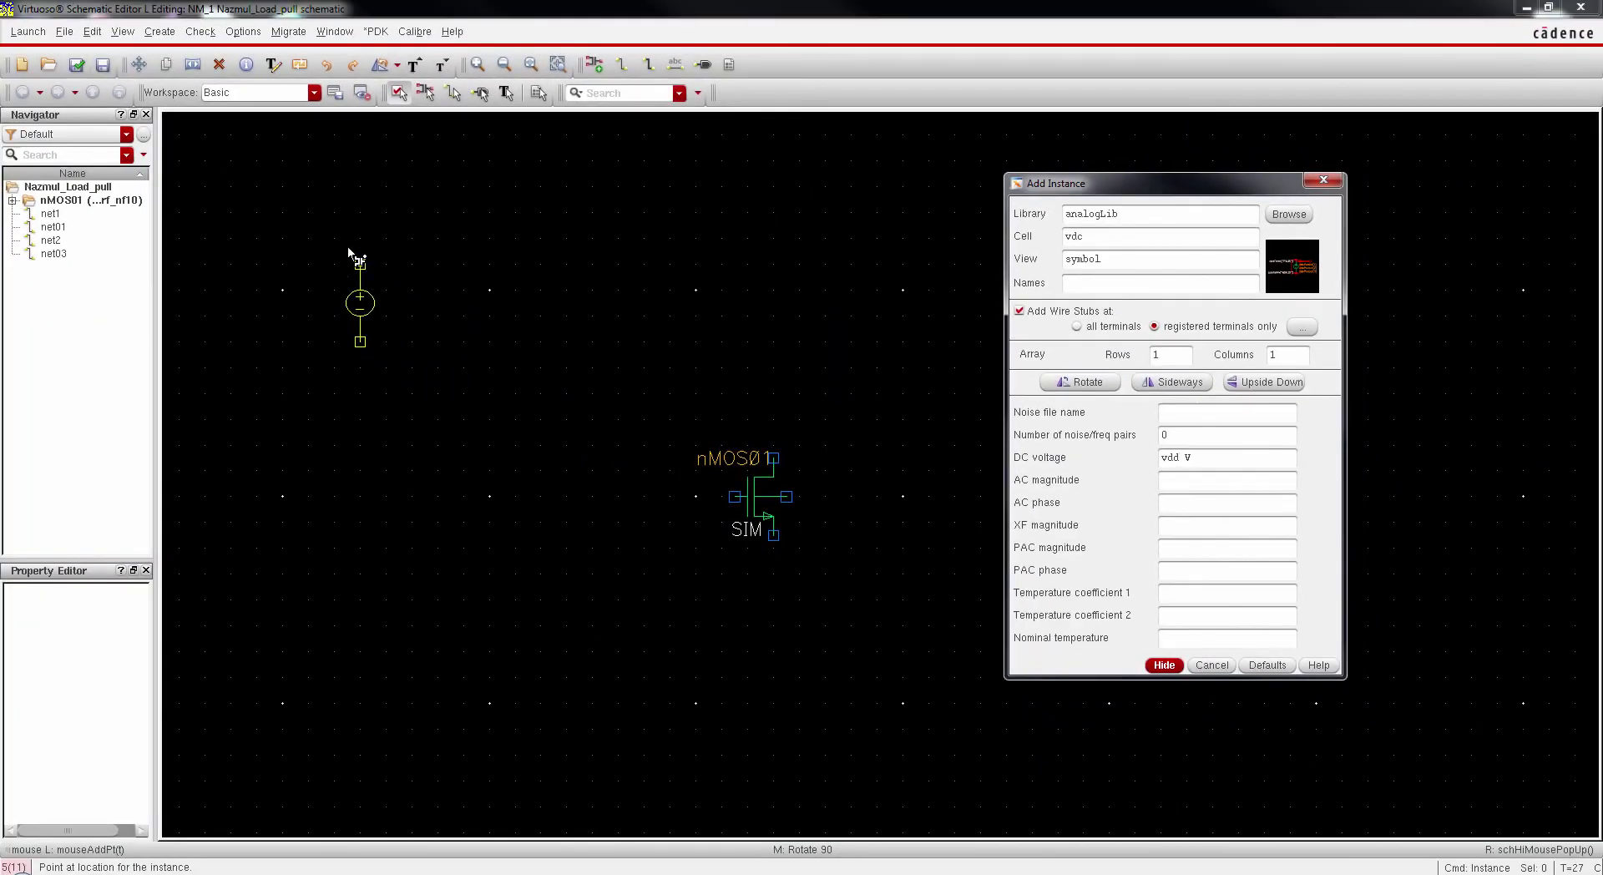
{"action": "left_click", "coordinate": [283, 173]}
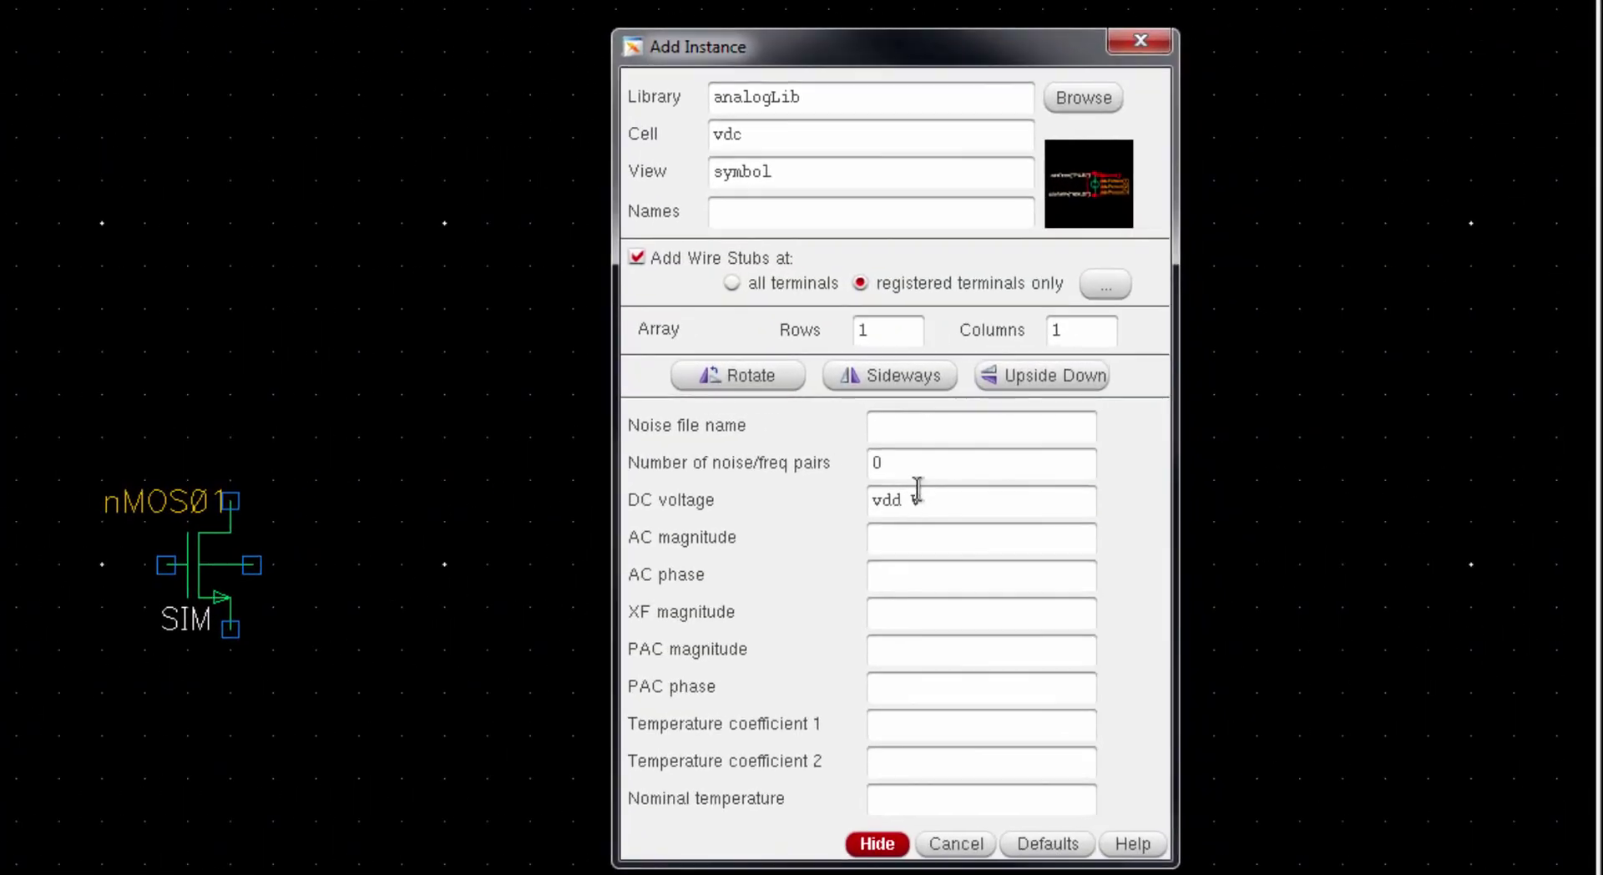
Step: Place two more vdc sources in a row beside the vdd source, with DC voltages vgs and 0 V
{"action": "left_click_drag", "start_coordinate": [917, 490], "coordinate": [812, 480]}
{"action": "type", "text": "vgs V"}
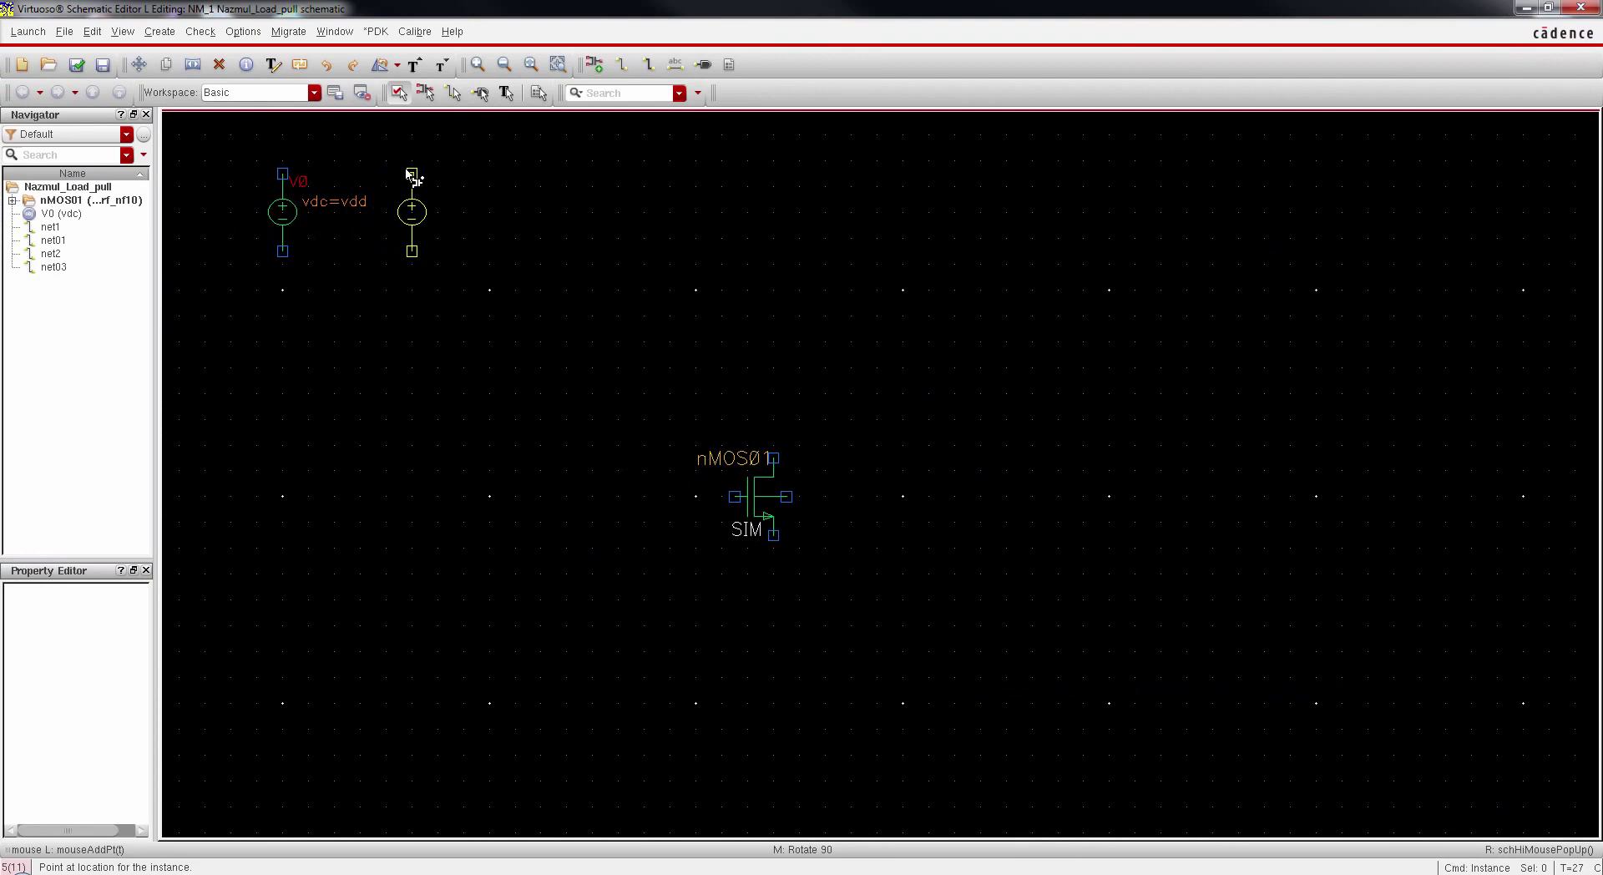
{"action": "left_click", "coordinate": [412, 176]}
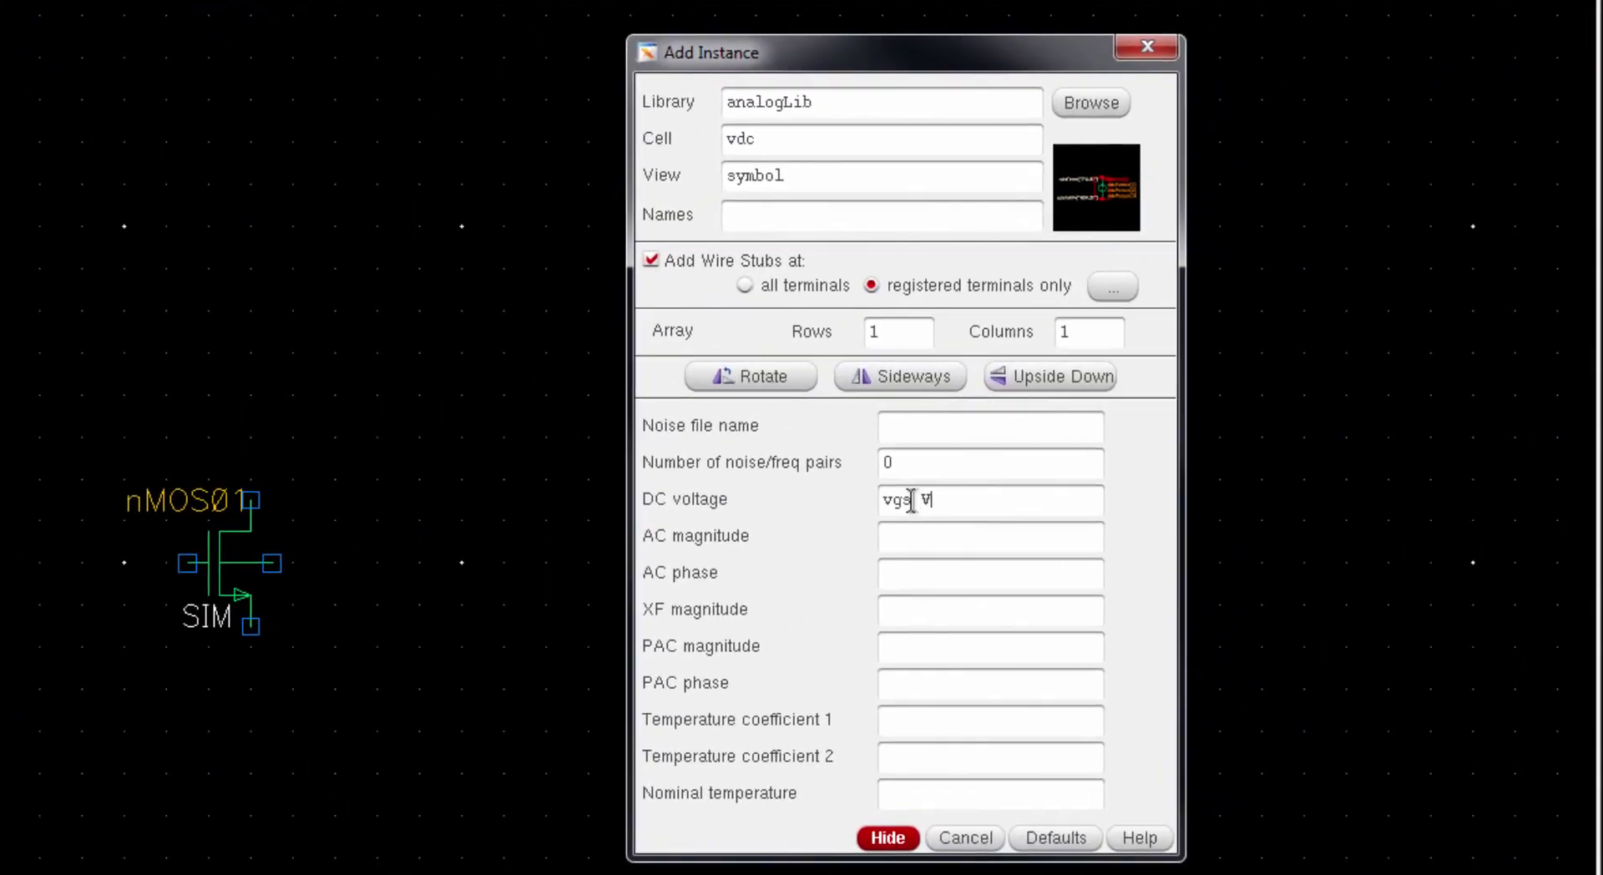
{"action": "left_click_drag", "start_coordinate": [975, 489], "coordinate": [909, 491]}
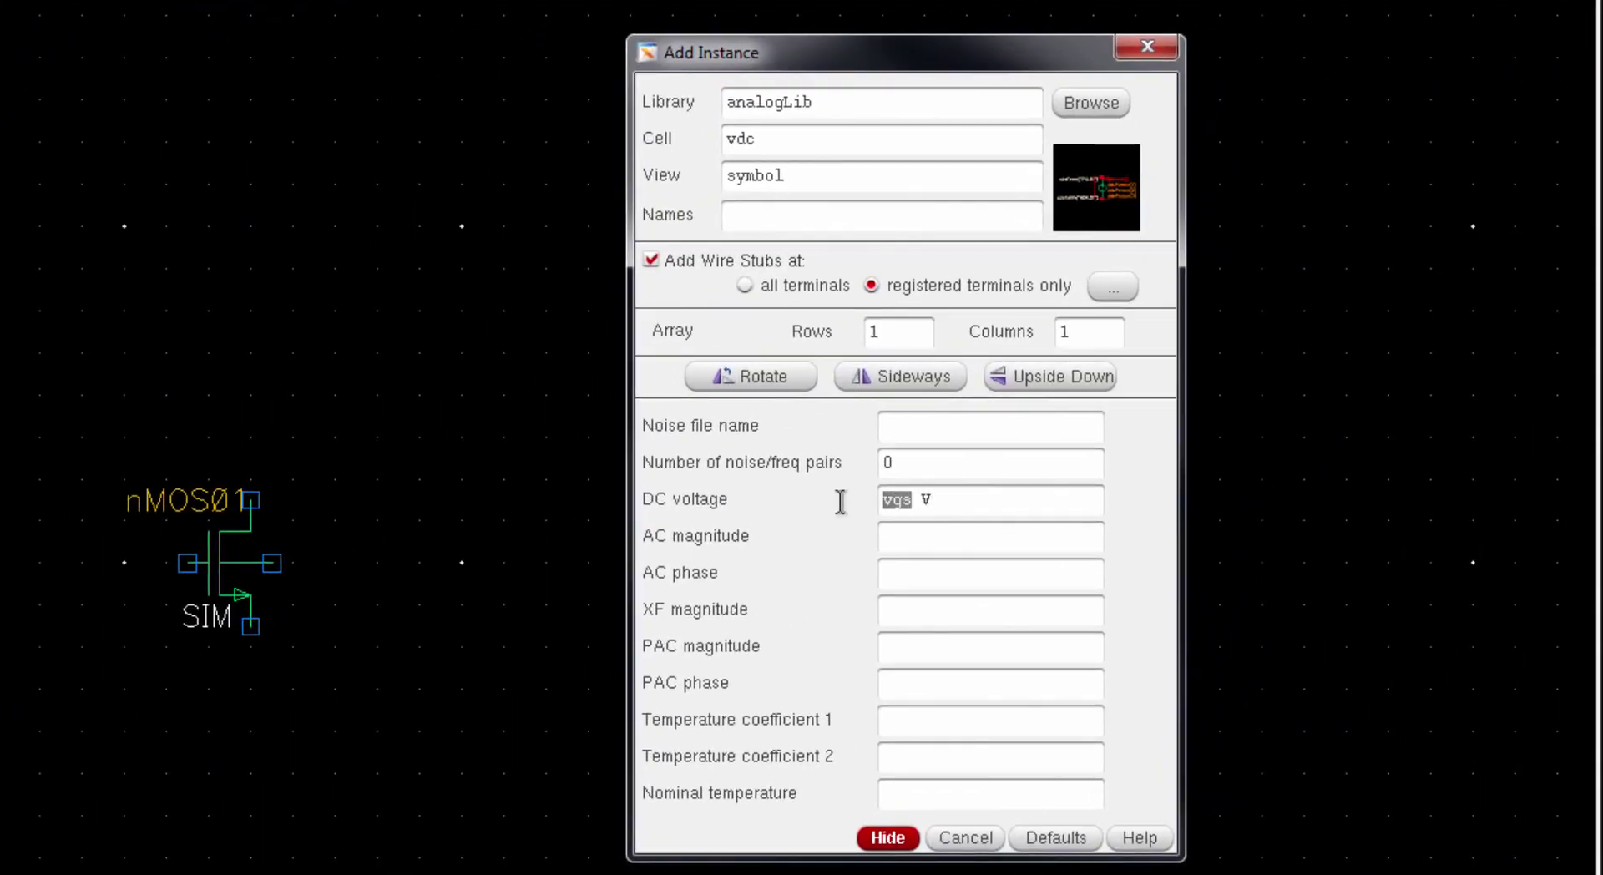
{"action": "type", "text": "0"}
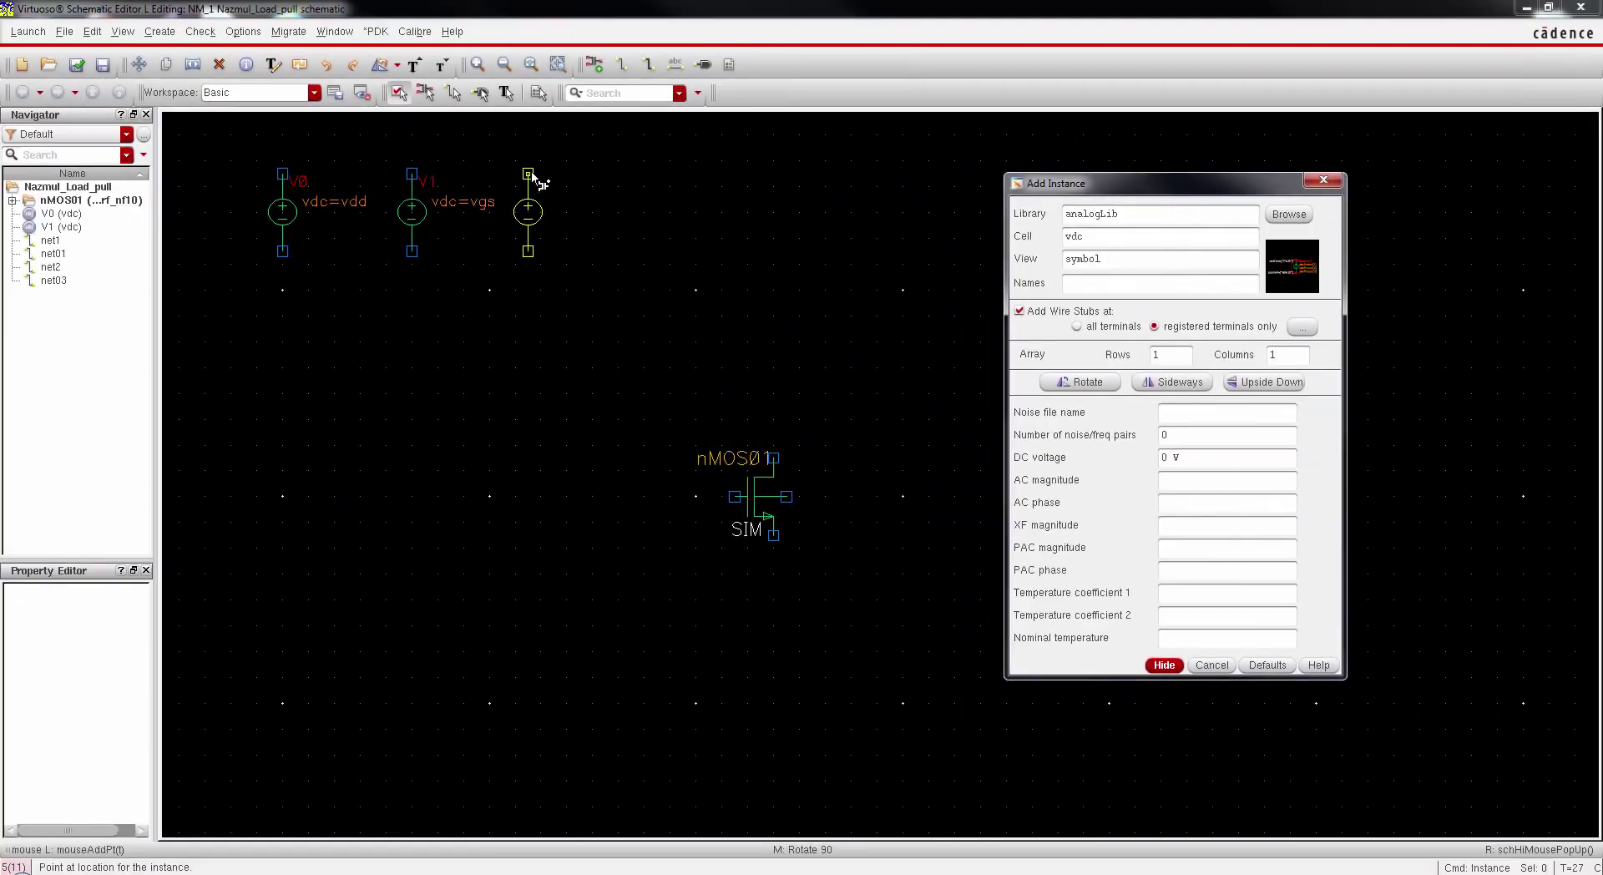
{"action": "left_click", "coordinate": [532, 175]}
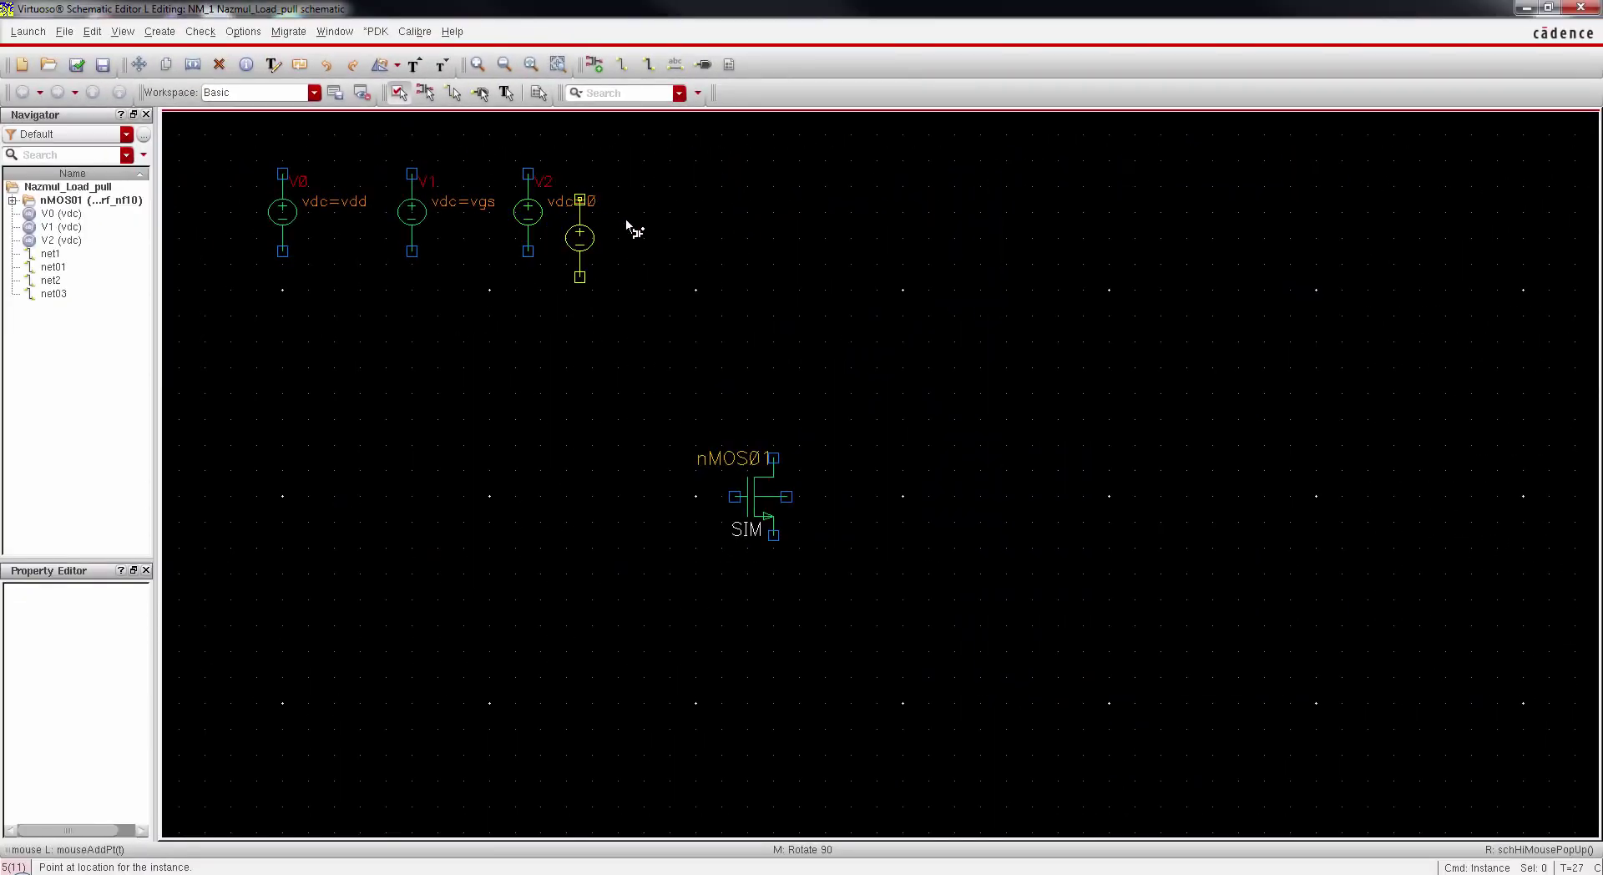
{"action": "key", "text": "Escape"}
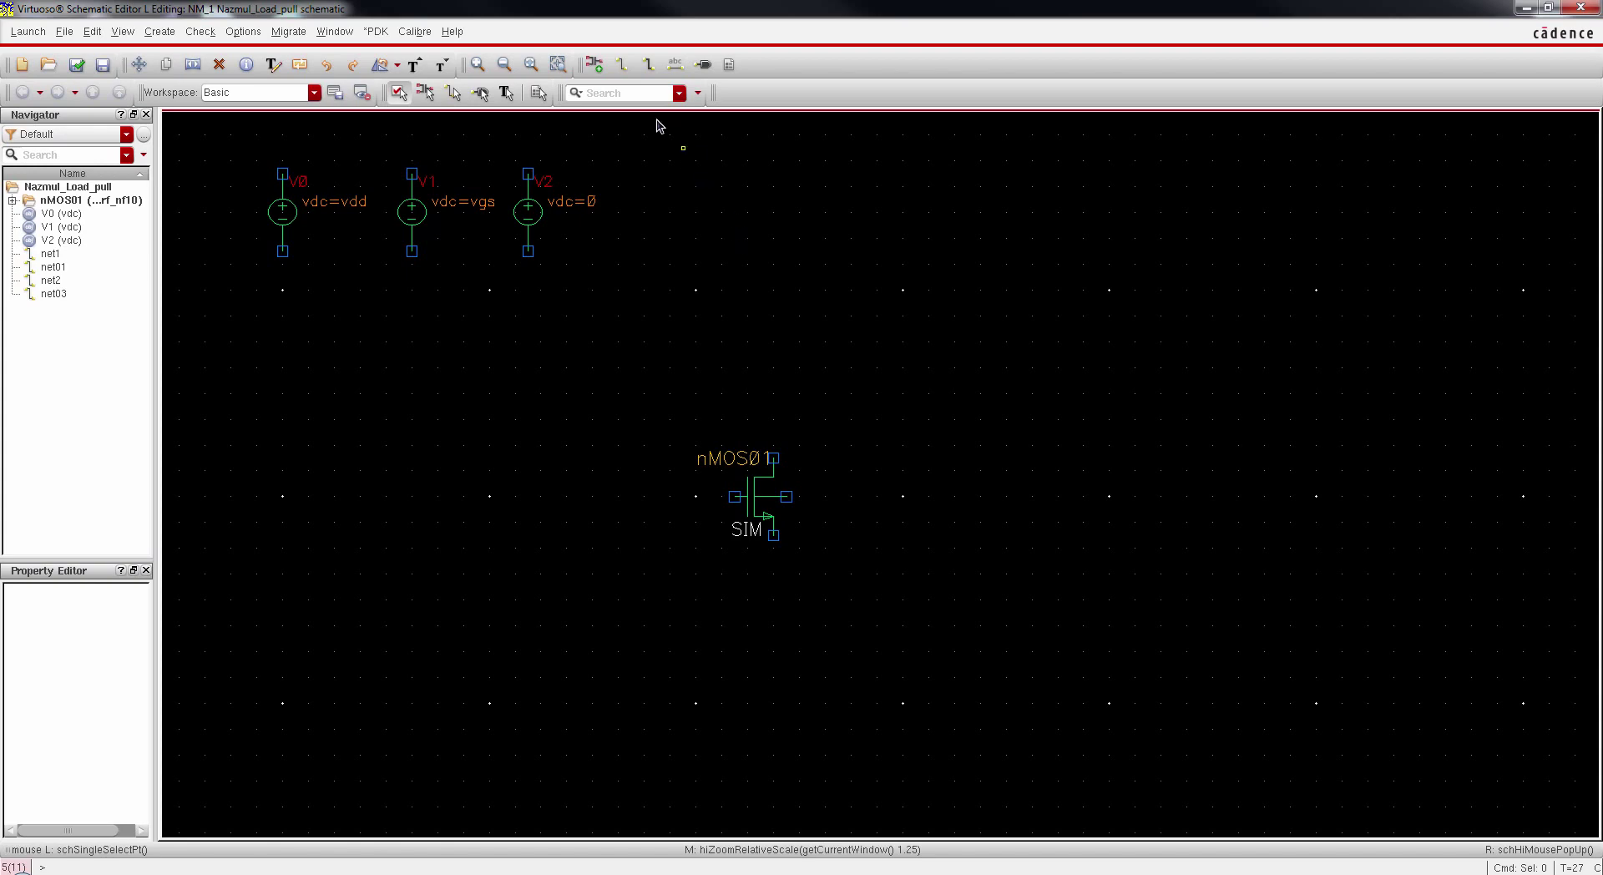
Step: Place two analogLib port instances, one to the lower left of the transistor and one far to its right
{"action": "left_click", "coordinate": [594, 64]}
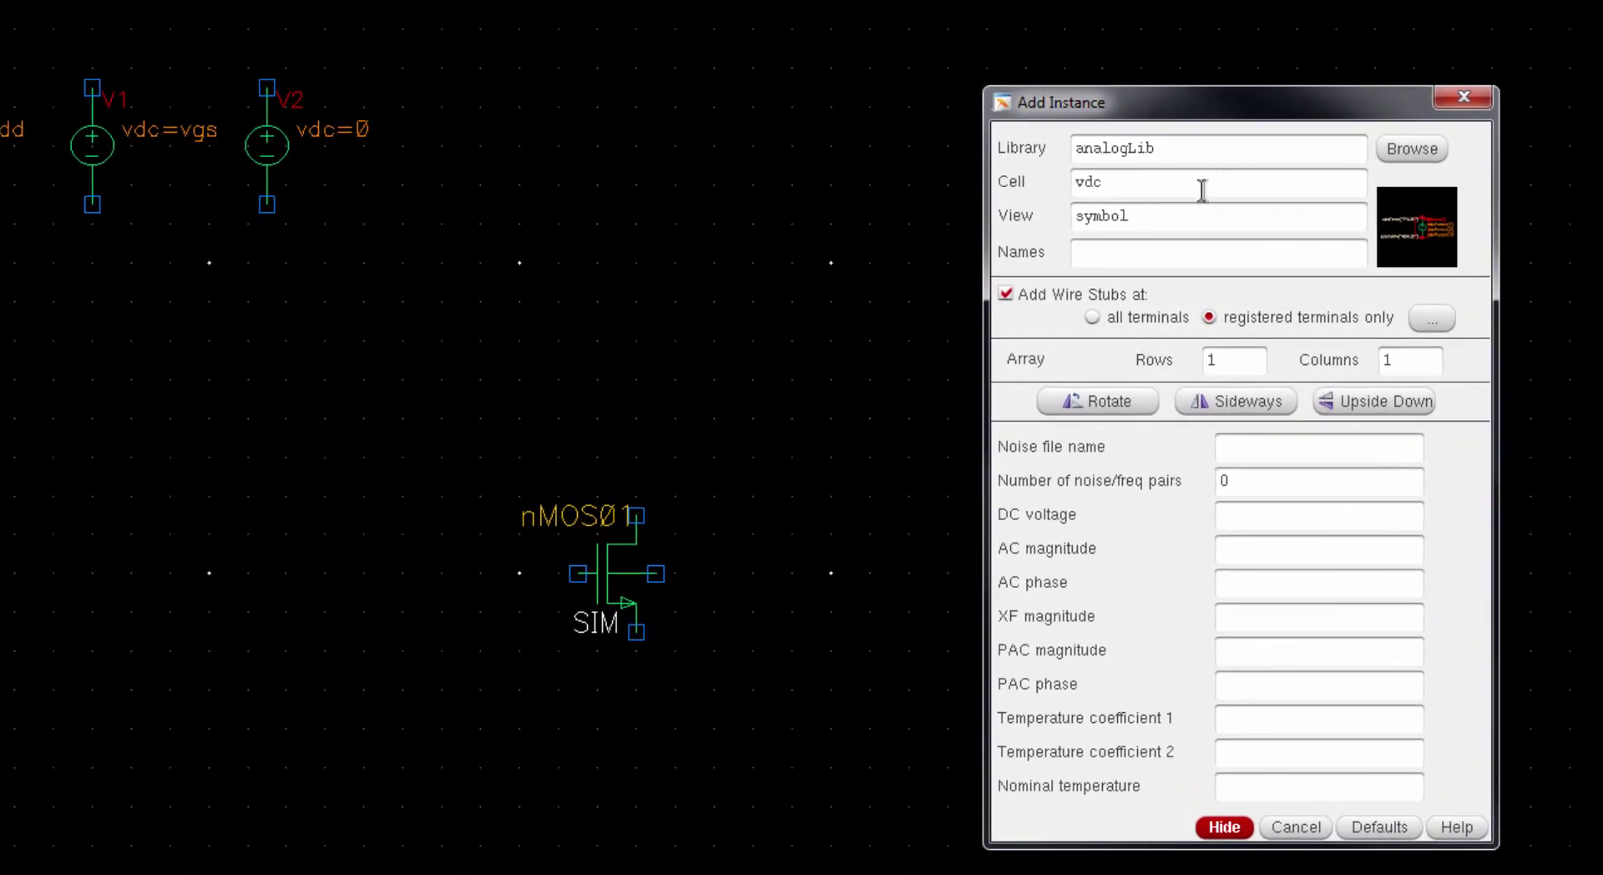
{"action": "double_click", "coordinate": [1114, 189]}
{"action": "type", "text": "port"}
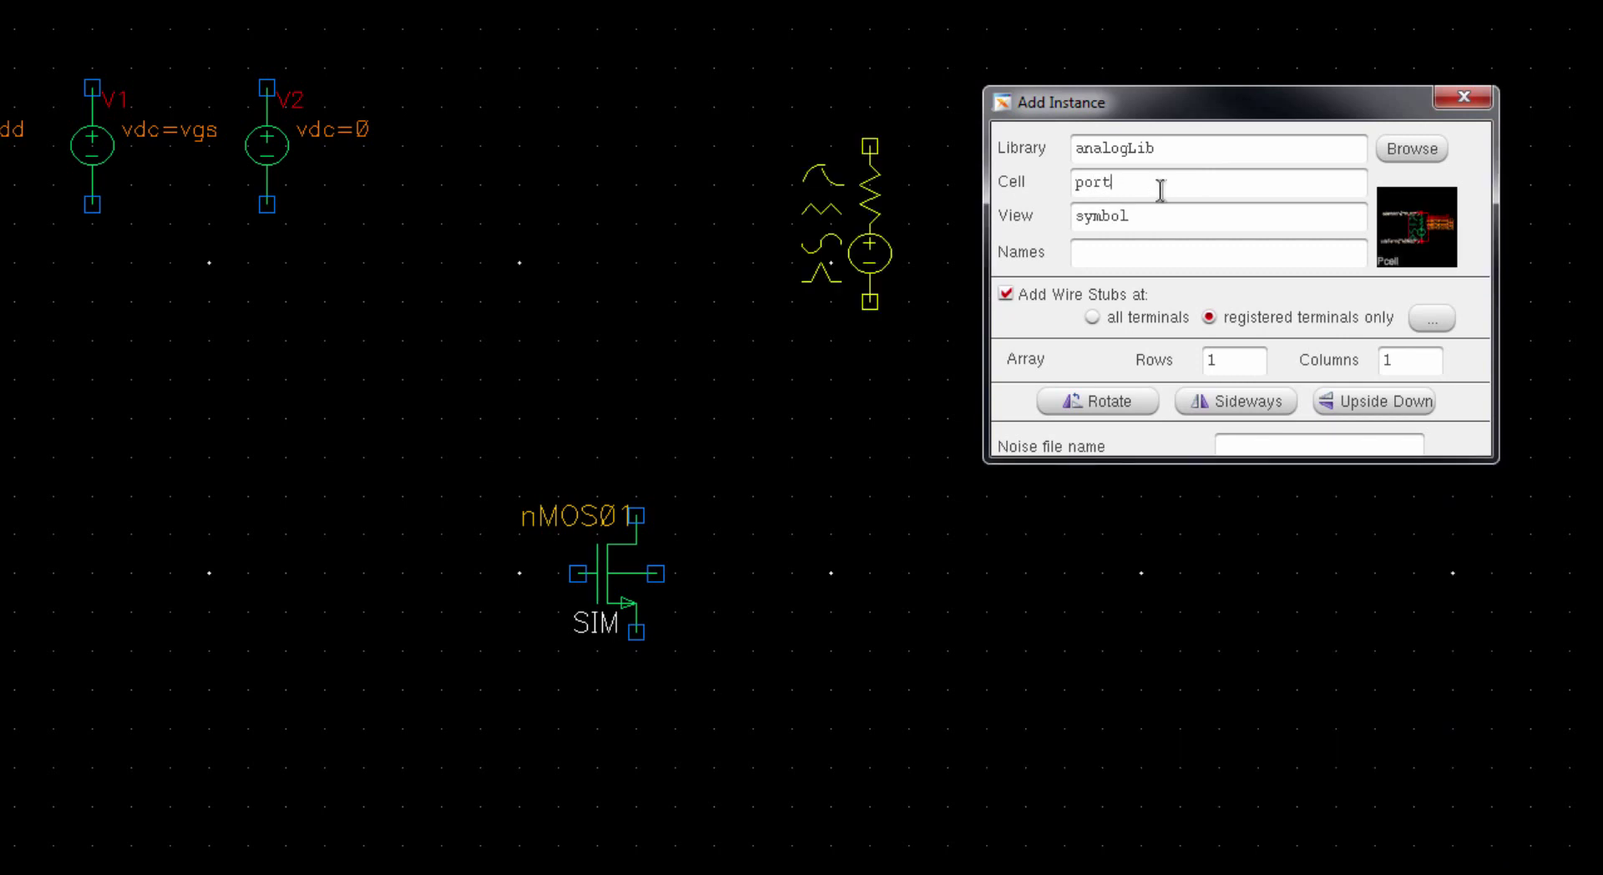
{"action": "left_click_drag", "start_coordinate": [1274, 104], "coordinate": [1320, 0]}
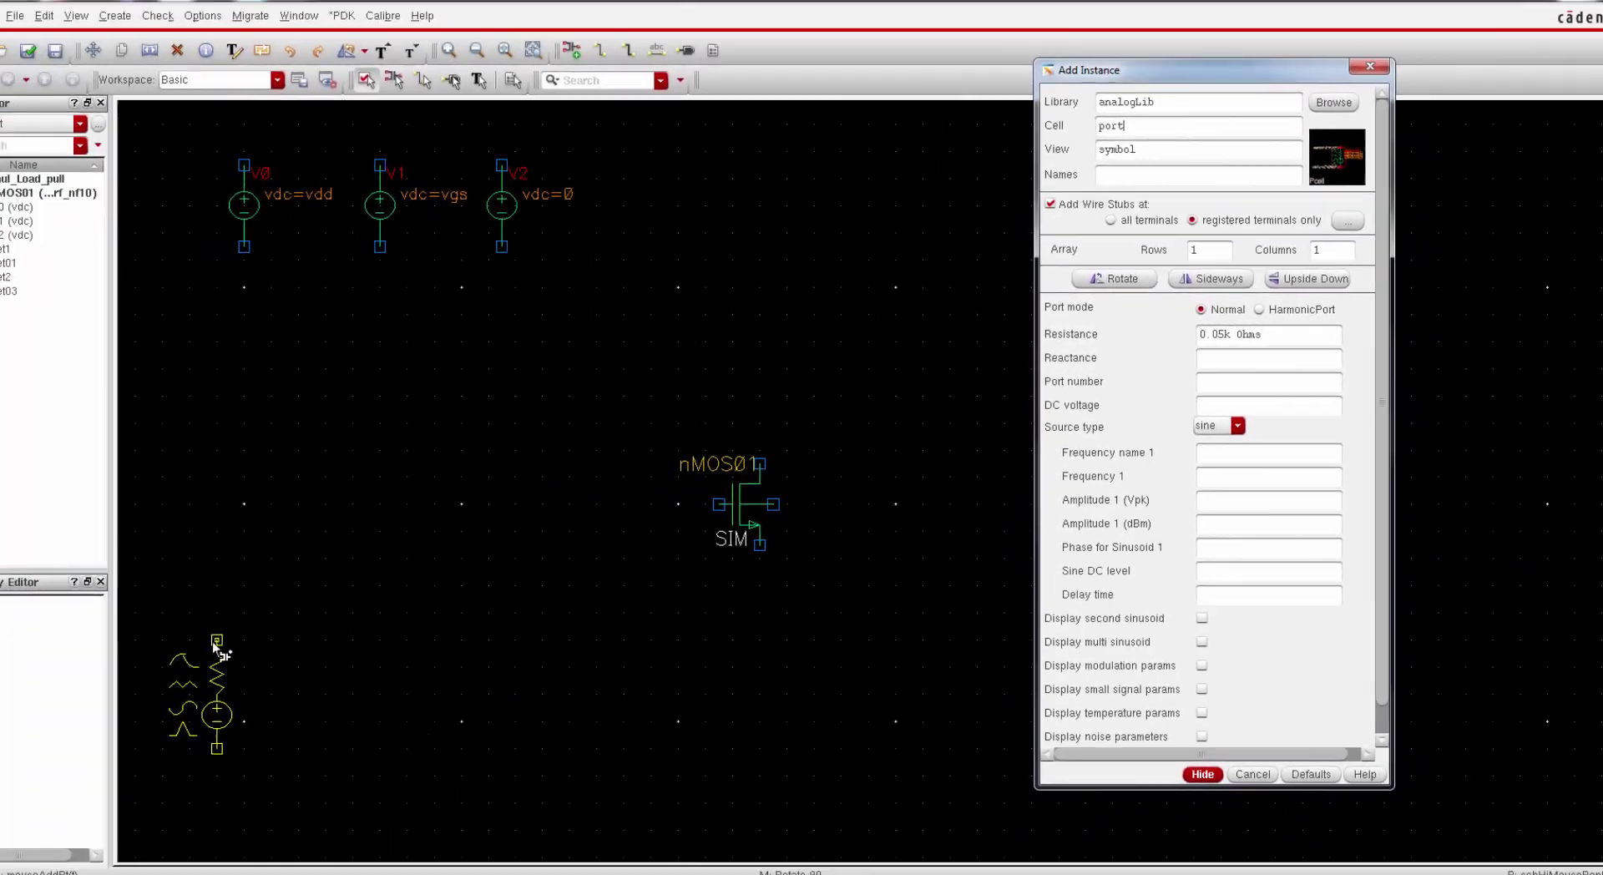
{"action": "left_click", "coordinate": [217, 626]}
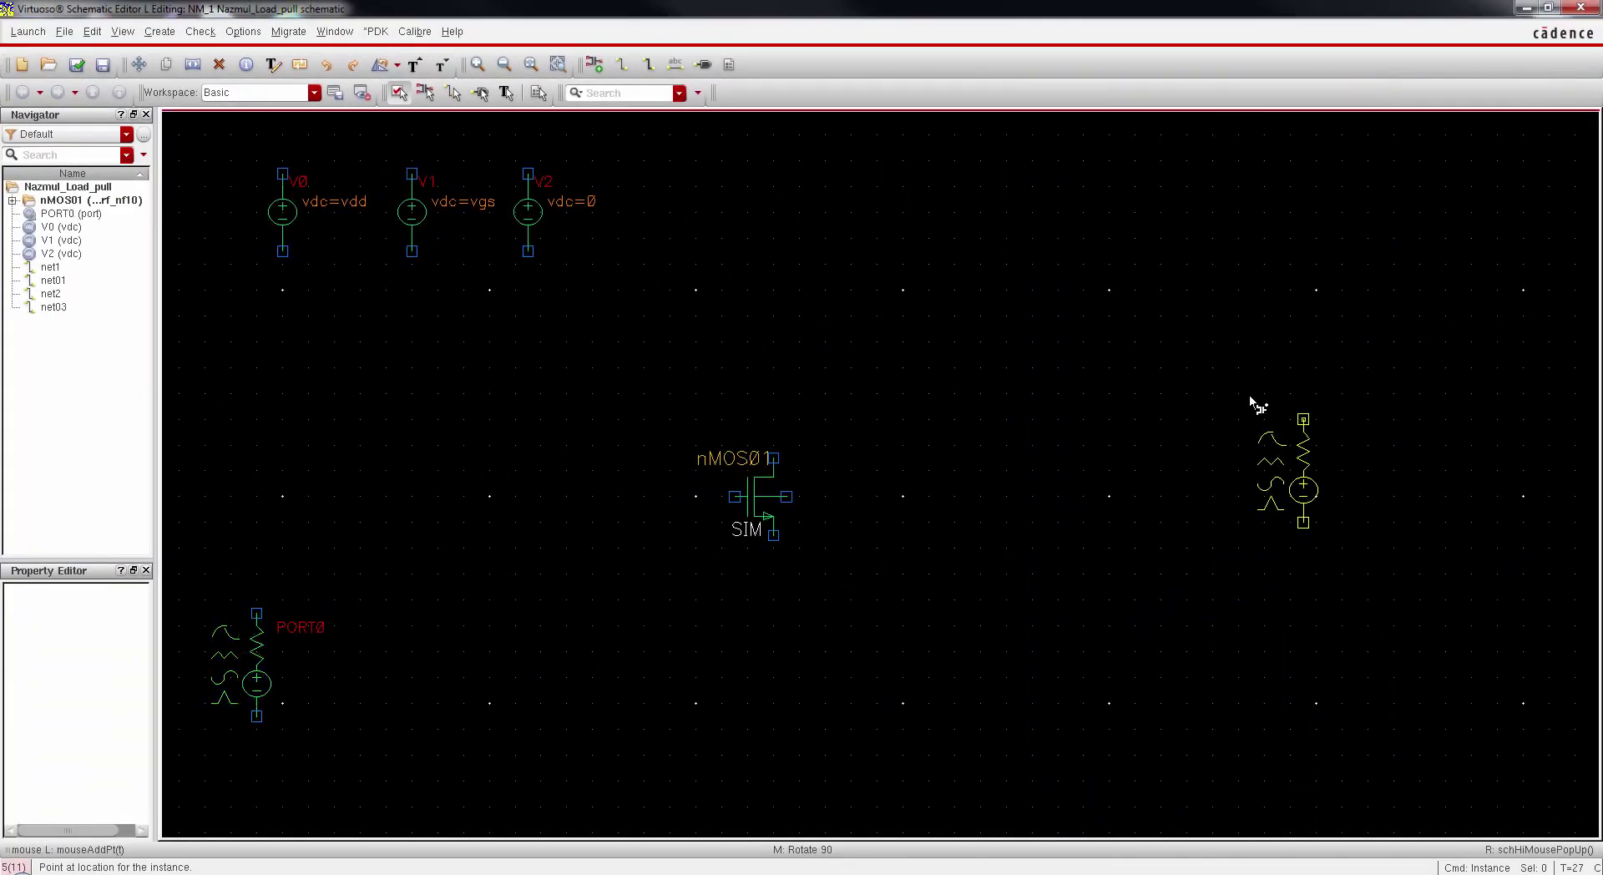
{"action": "left_click", "coordinate": [1317, 395]}
{"action": "key", "text": "Escape"}
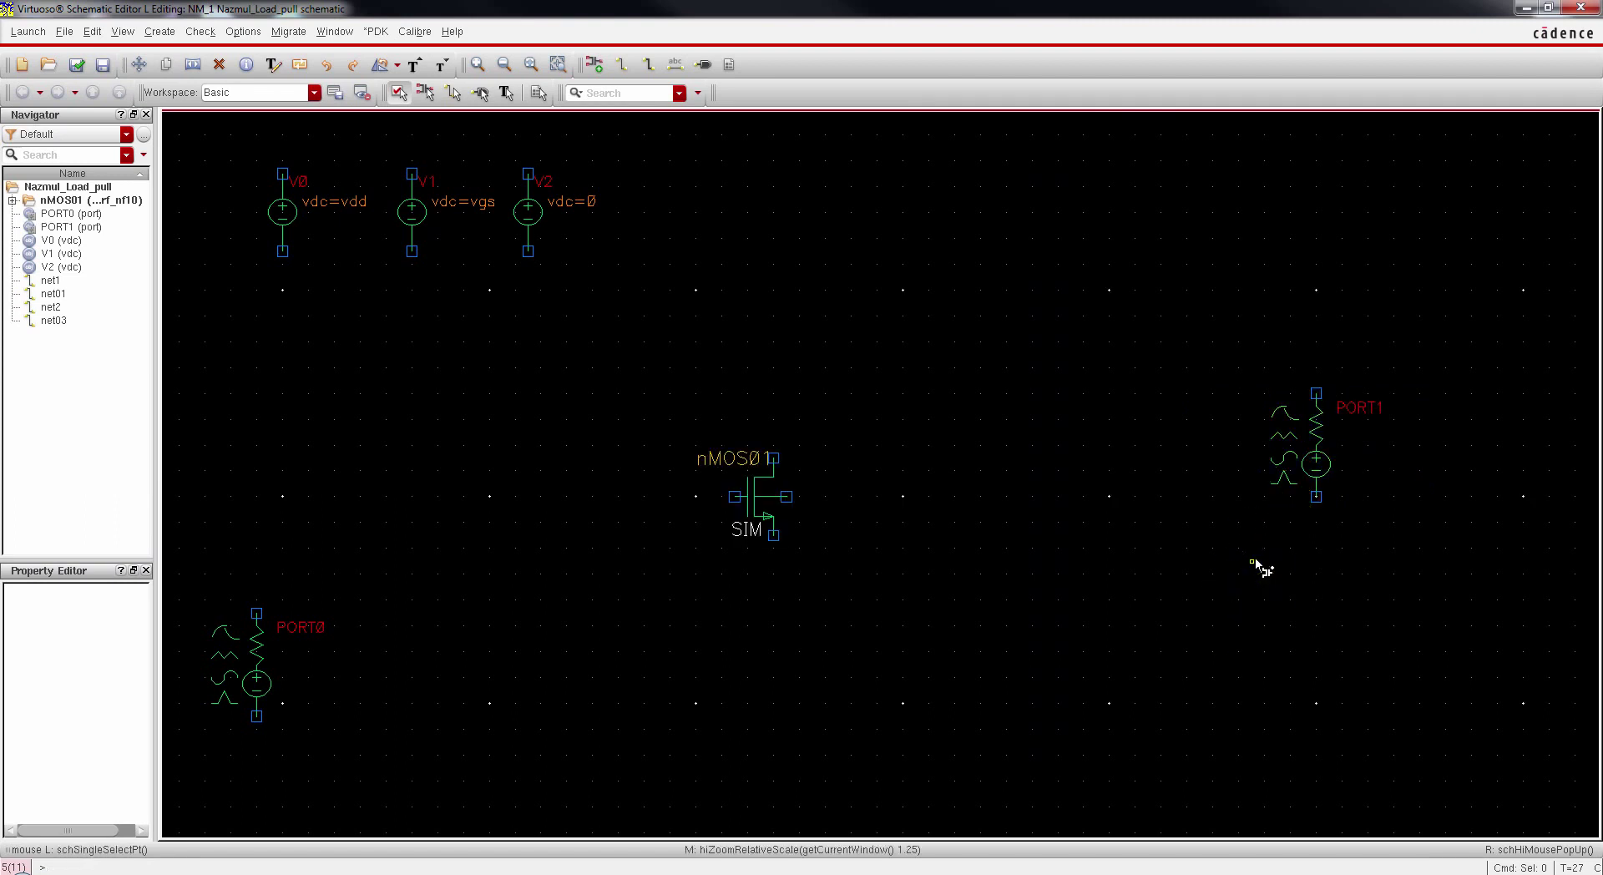
Step: Set PORT0's frequency name 1 to F, frequency 1 to frf Hz and amplitude 1 (dBm) to pin
{"action": "left_click", "coordinate": [271, 697]}
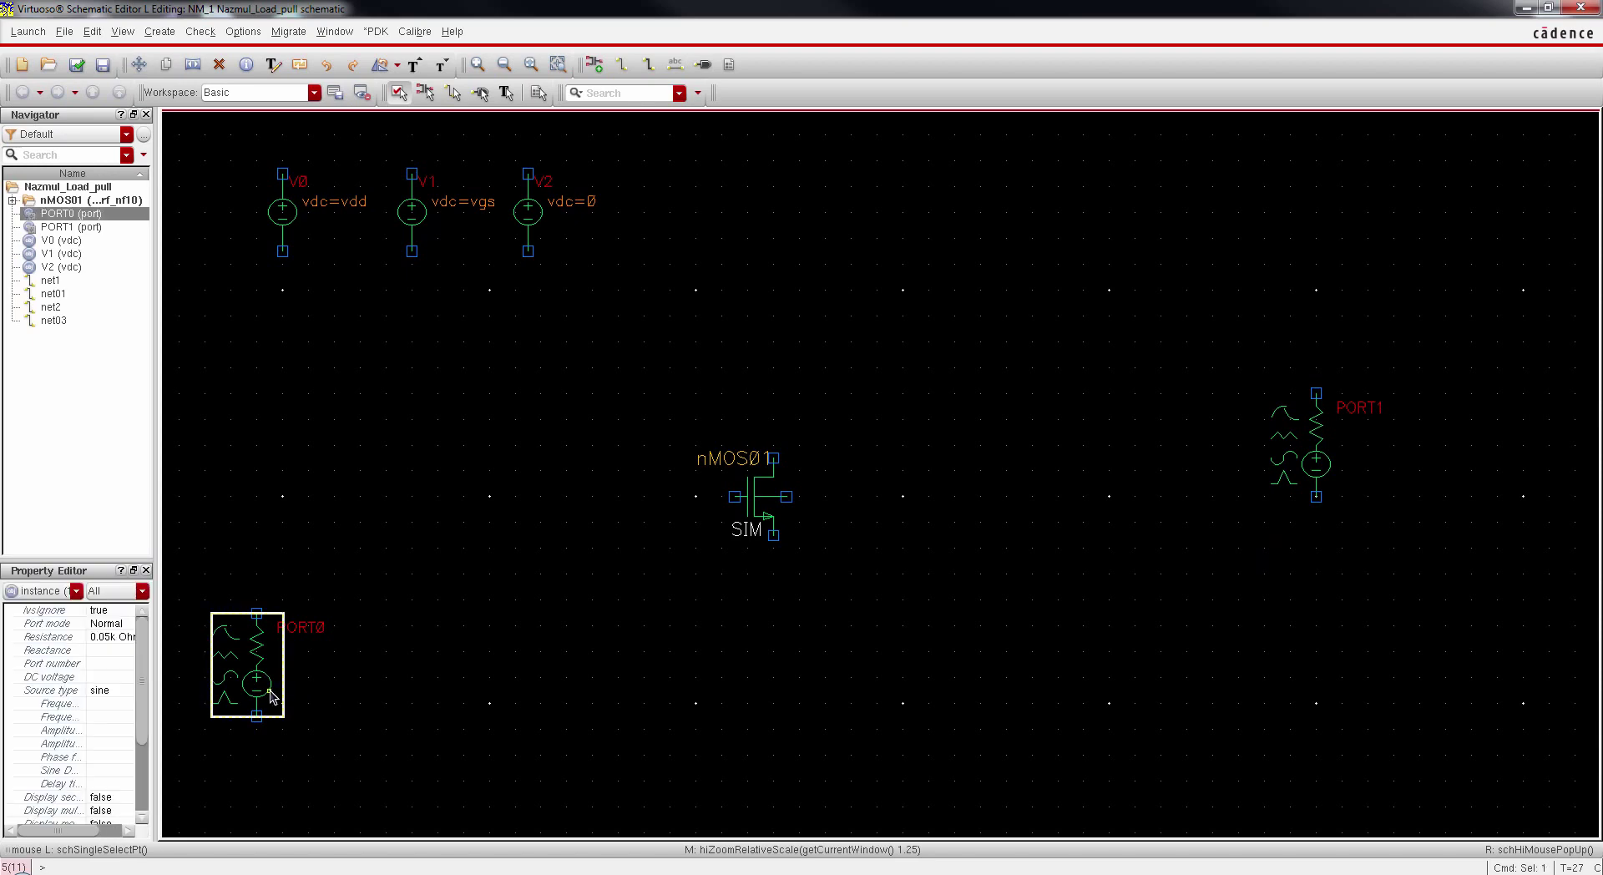
{"action": "key", "text": "q"}
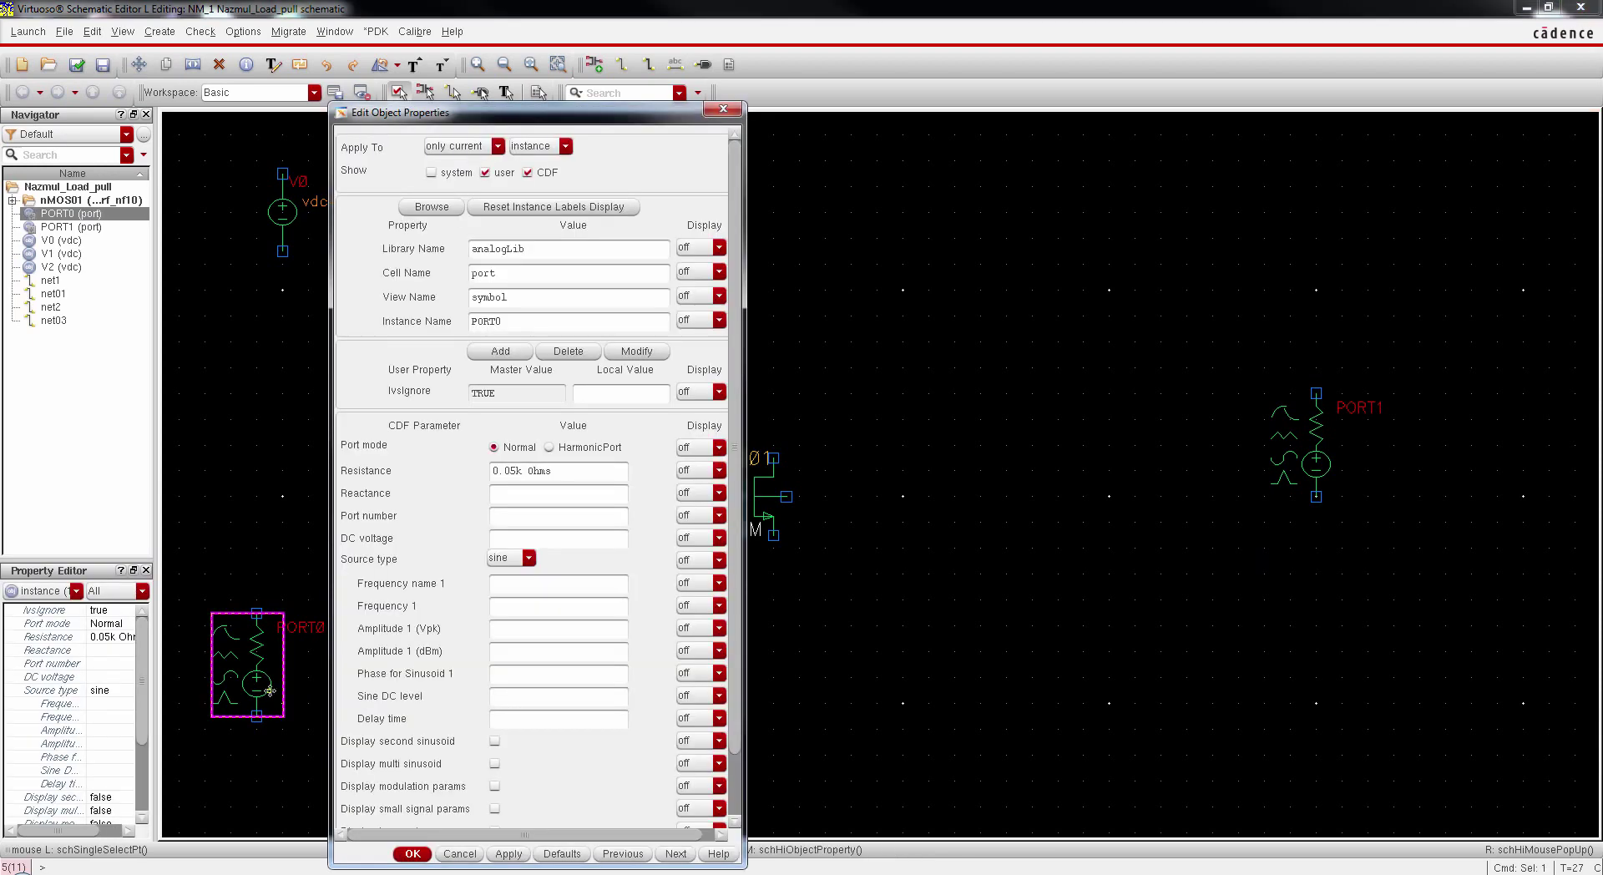
{"action": "left_click_drag", "start_coordinate": [536, 119], "coordinate": [583, 48]}
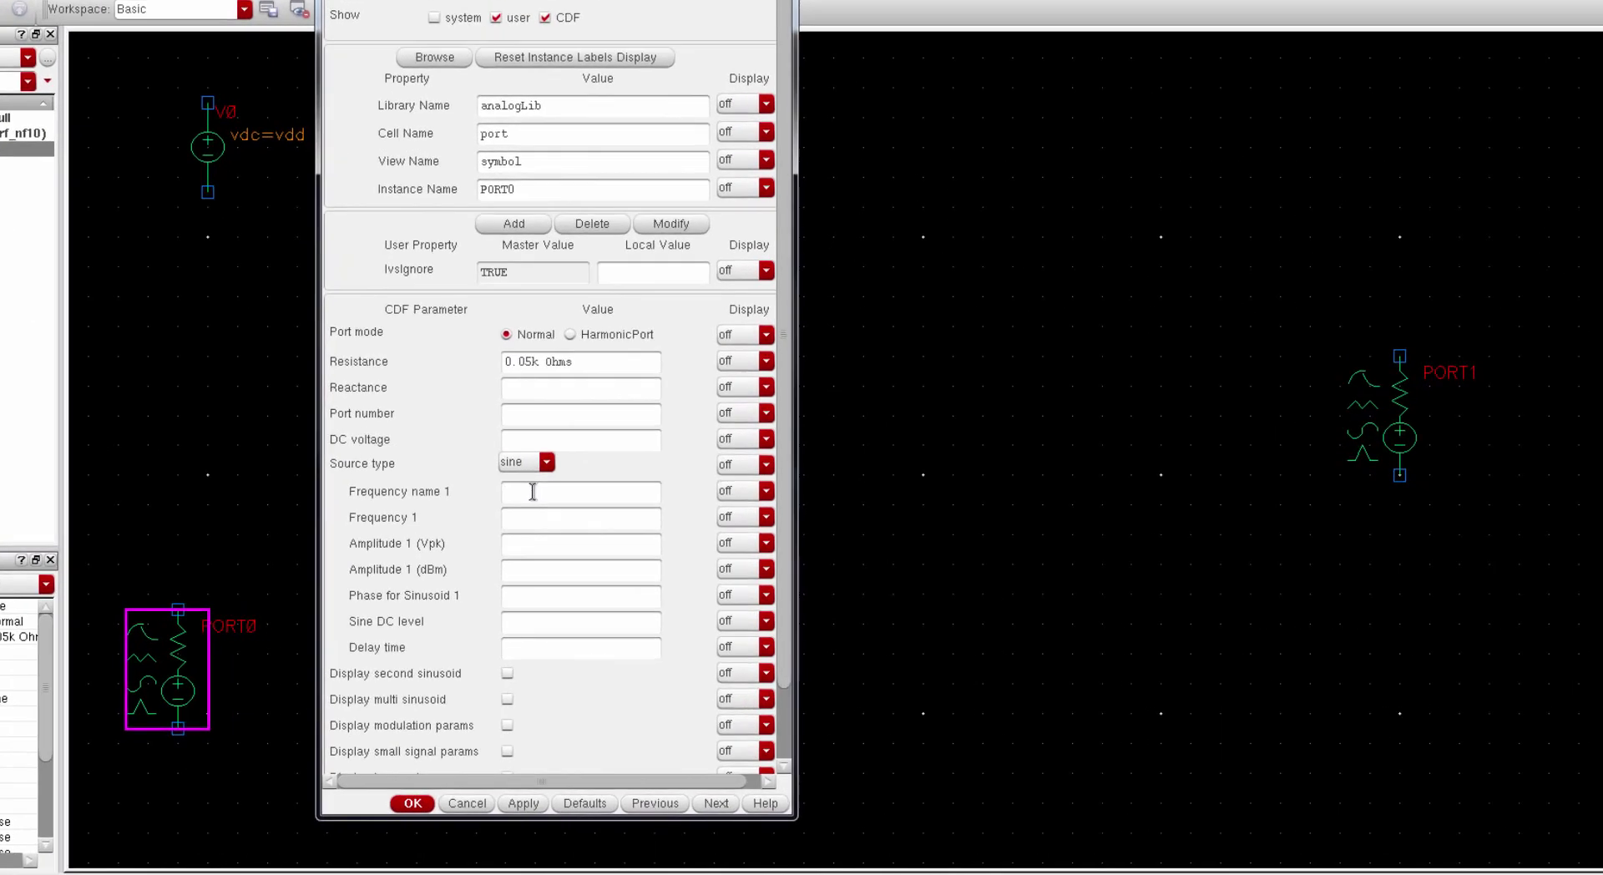
{"action": "left_click", "coordinate": [533, 491]}
{"action": "type", "text": "F"}
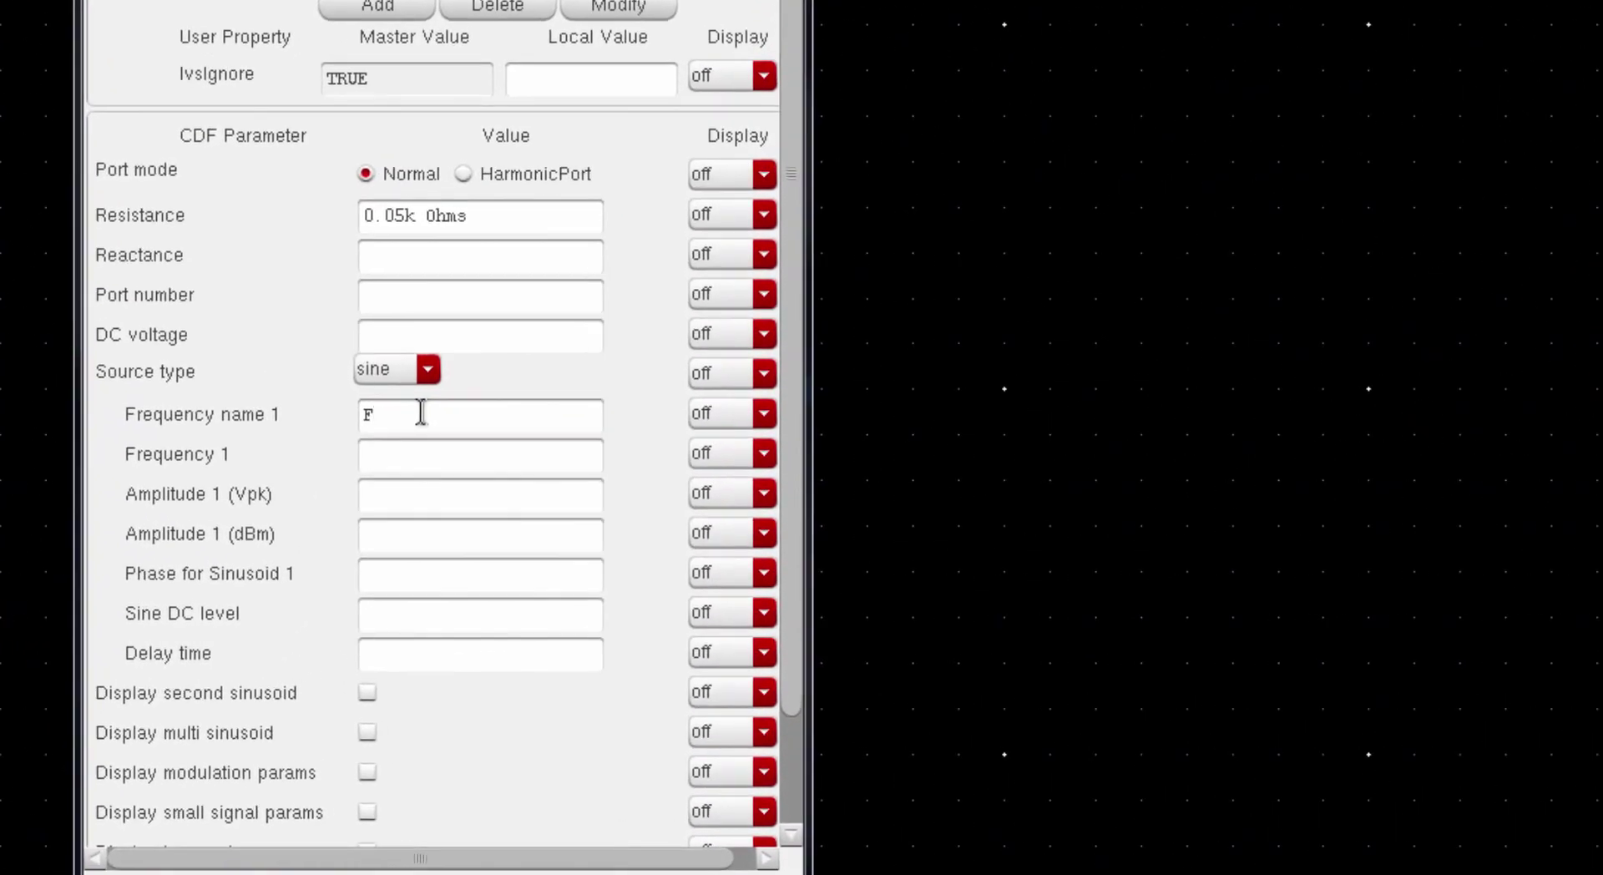
{"action": "left_click", "coordinate": [403, 454]}
{"action": "type", "text": "frf"}
{"action": "left_click", "coordinate": [391, 534]}
{"action": "type", "text": "pin"}
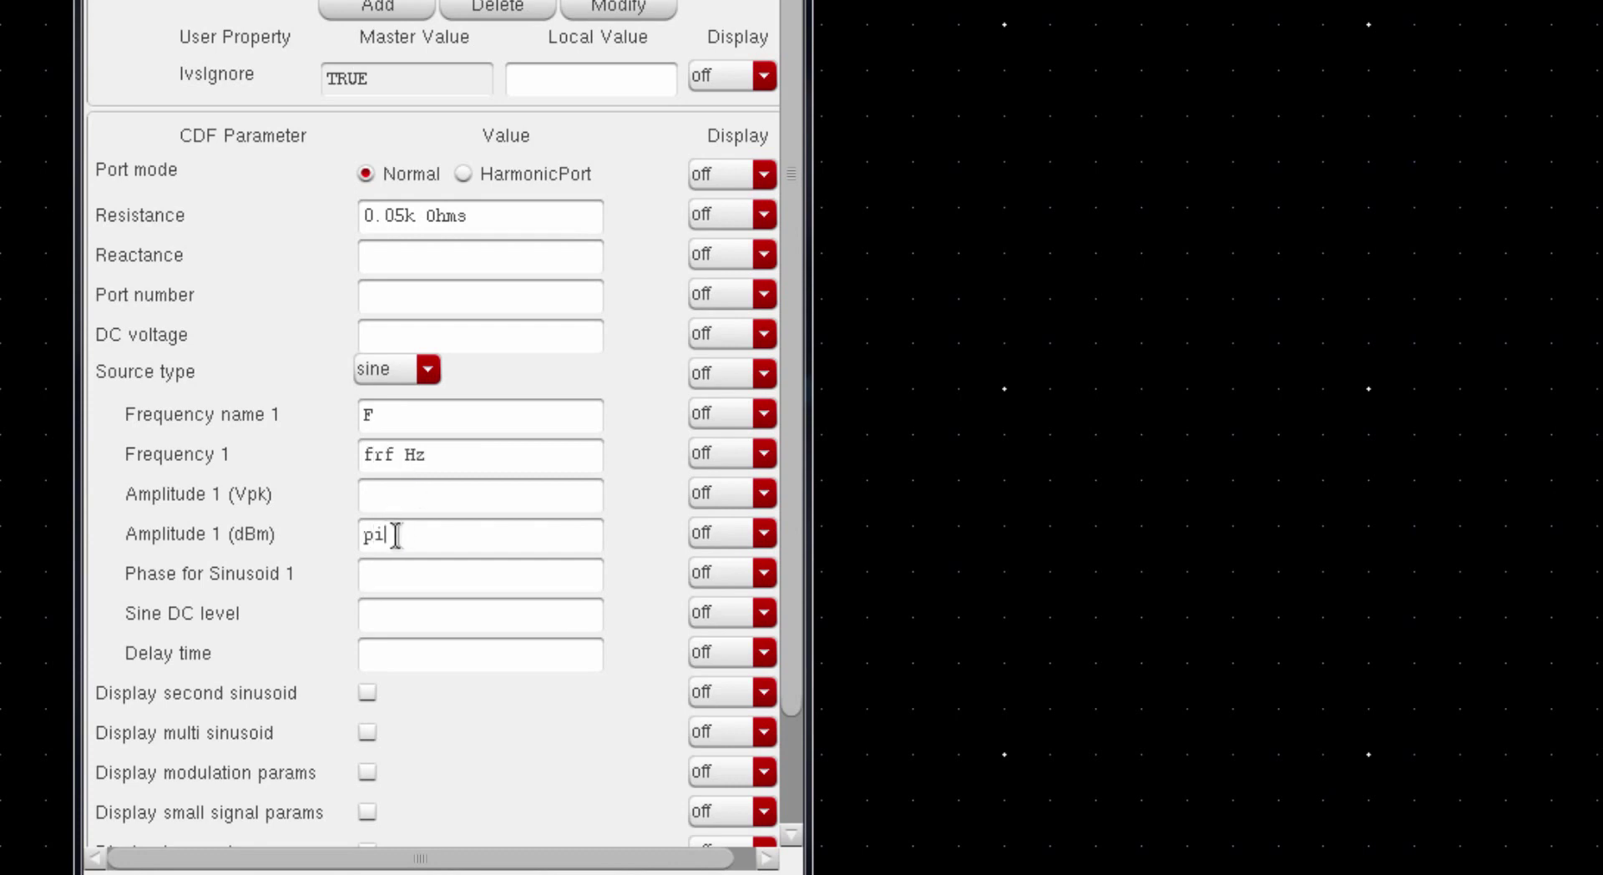
{"action": "left_click", "coordinate": [427, 214]}
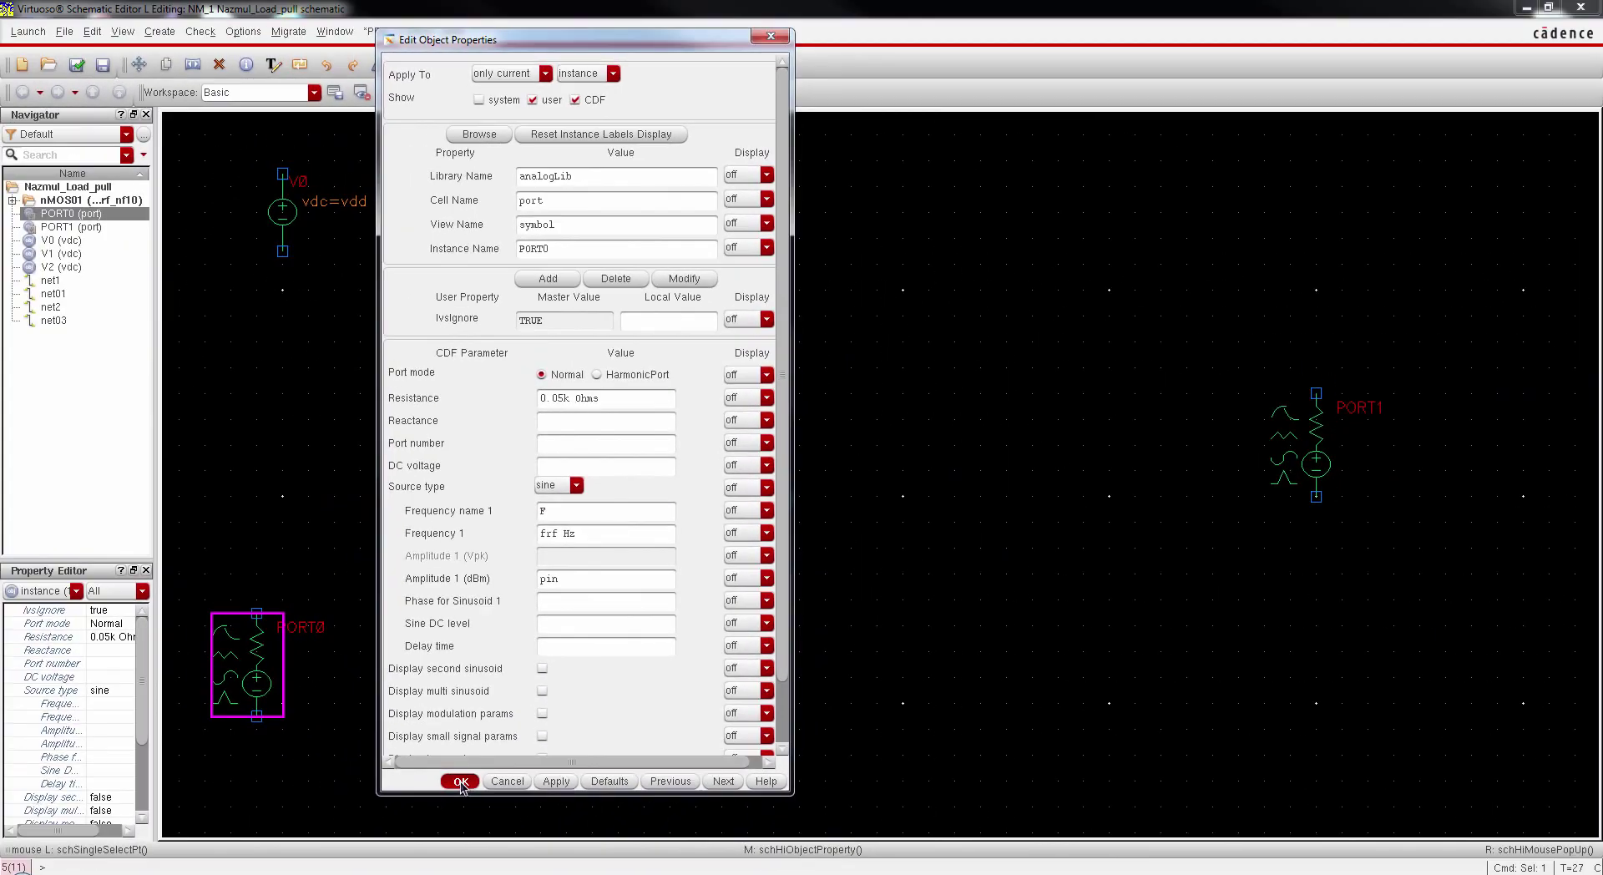
{"action": "key", "text": "Return"}
{"action": "left_click", "coordinate": [462, 777]}
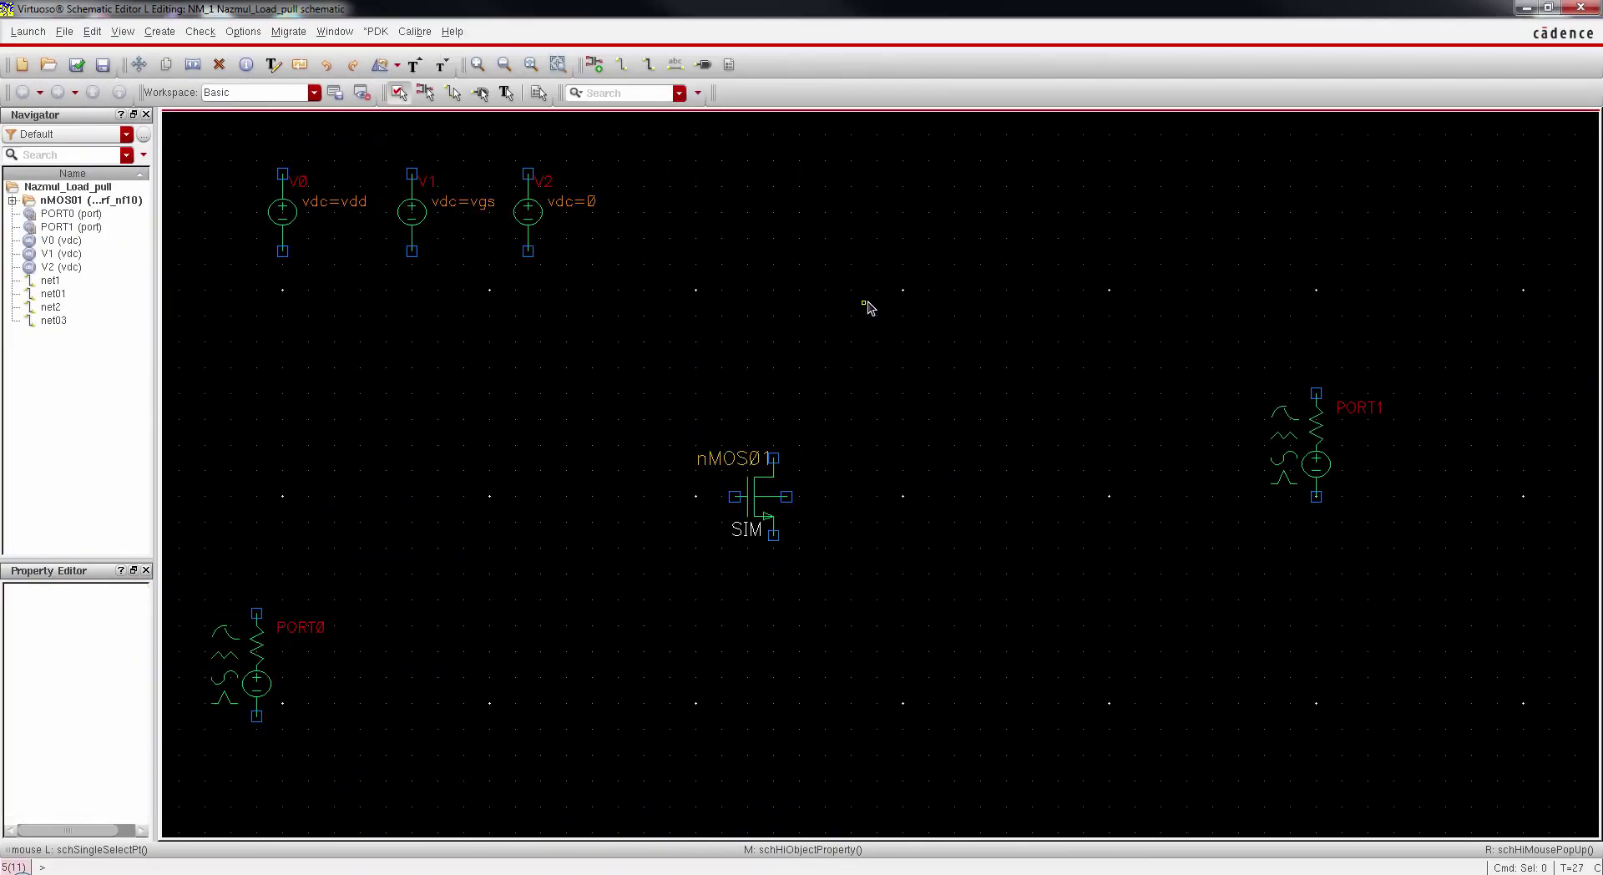
Step: Place an analogLib res instance with a resistance of 5k Ohms just below and left of the transistor
{"action": "left_click", "coordinate": [596, 66]}
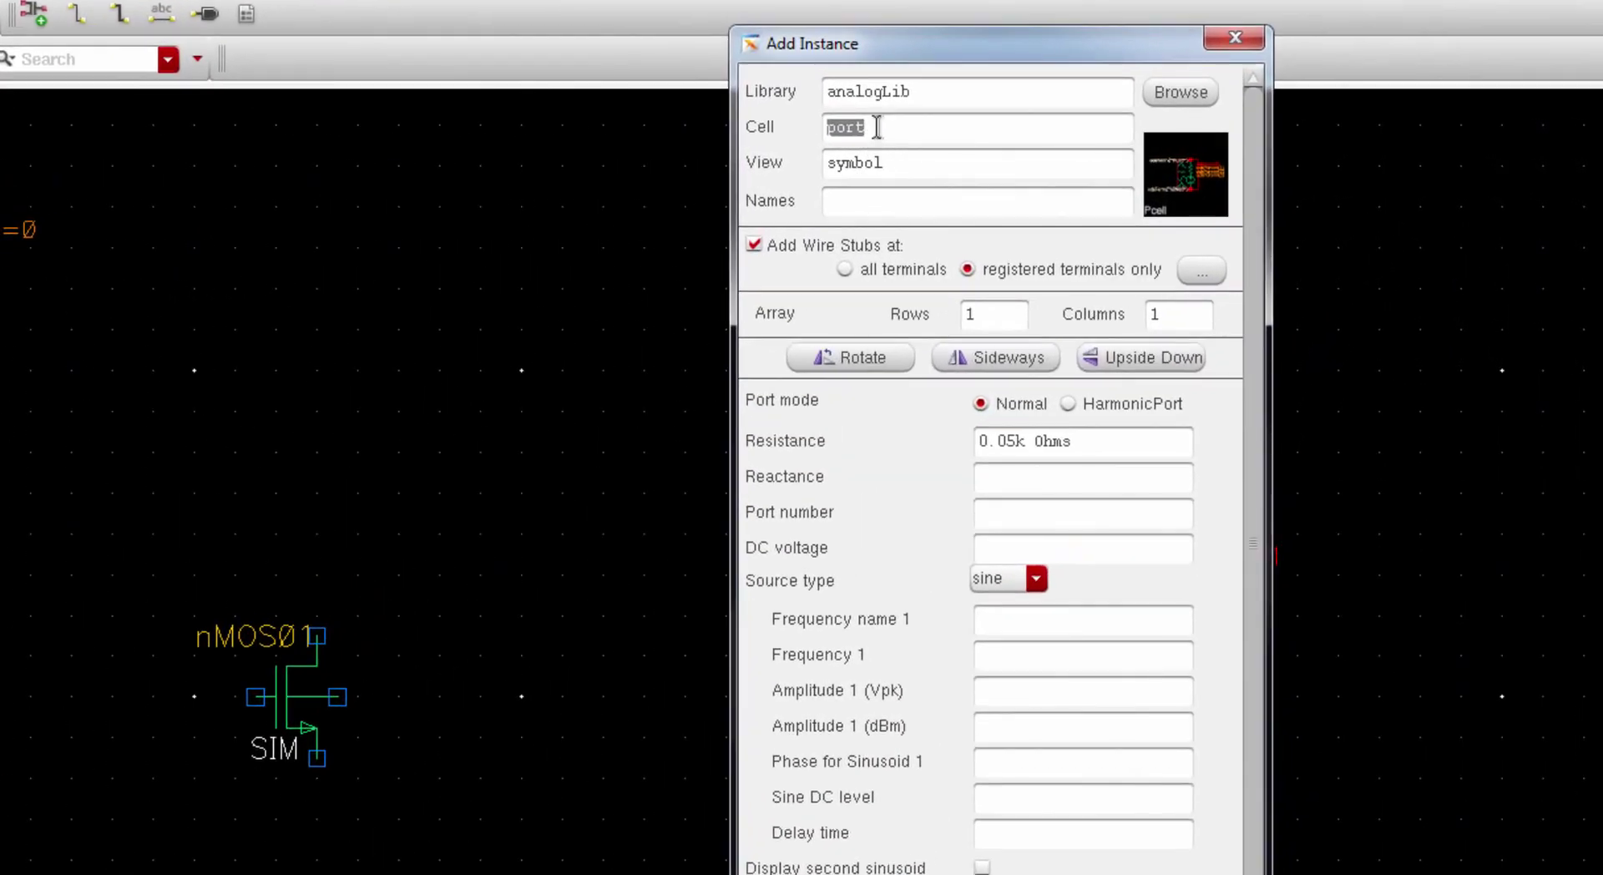
{"action": "type", "text": "res"}
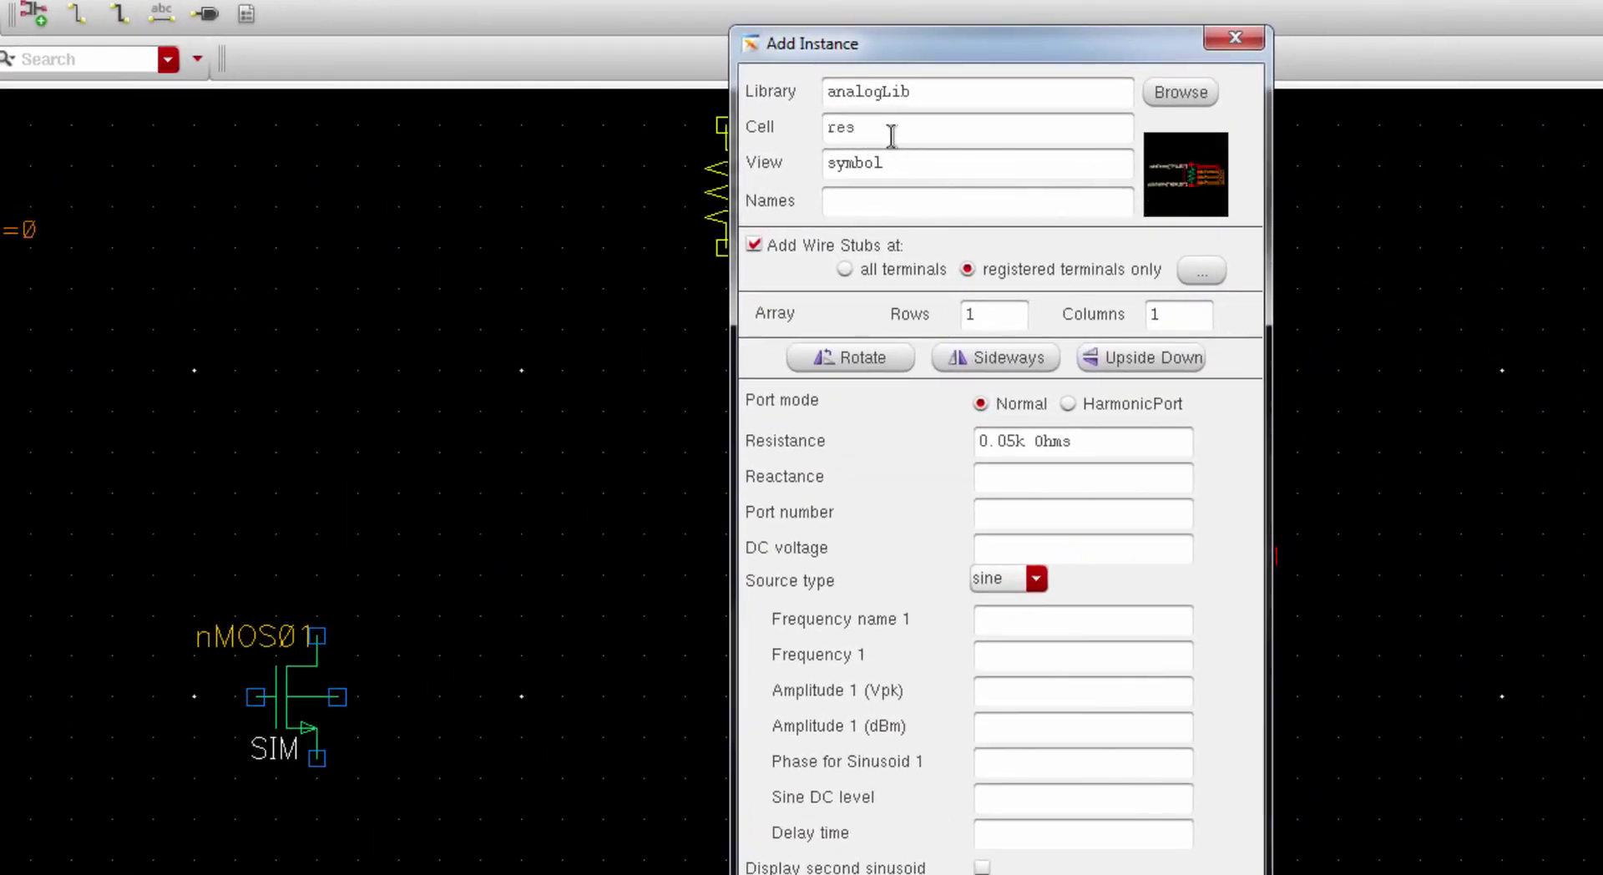
{"action": "left_click_drag", "start_coordinate": [991, 432], "coordinate": [966, 453]}
{"action": "type", "text": "5k Ohms"}
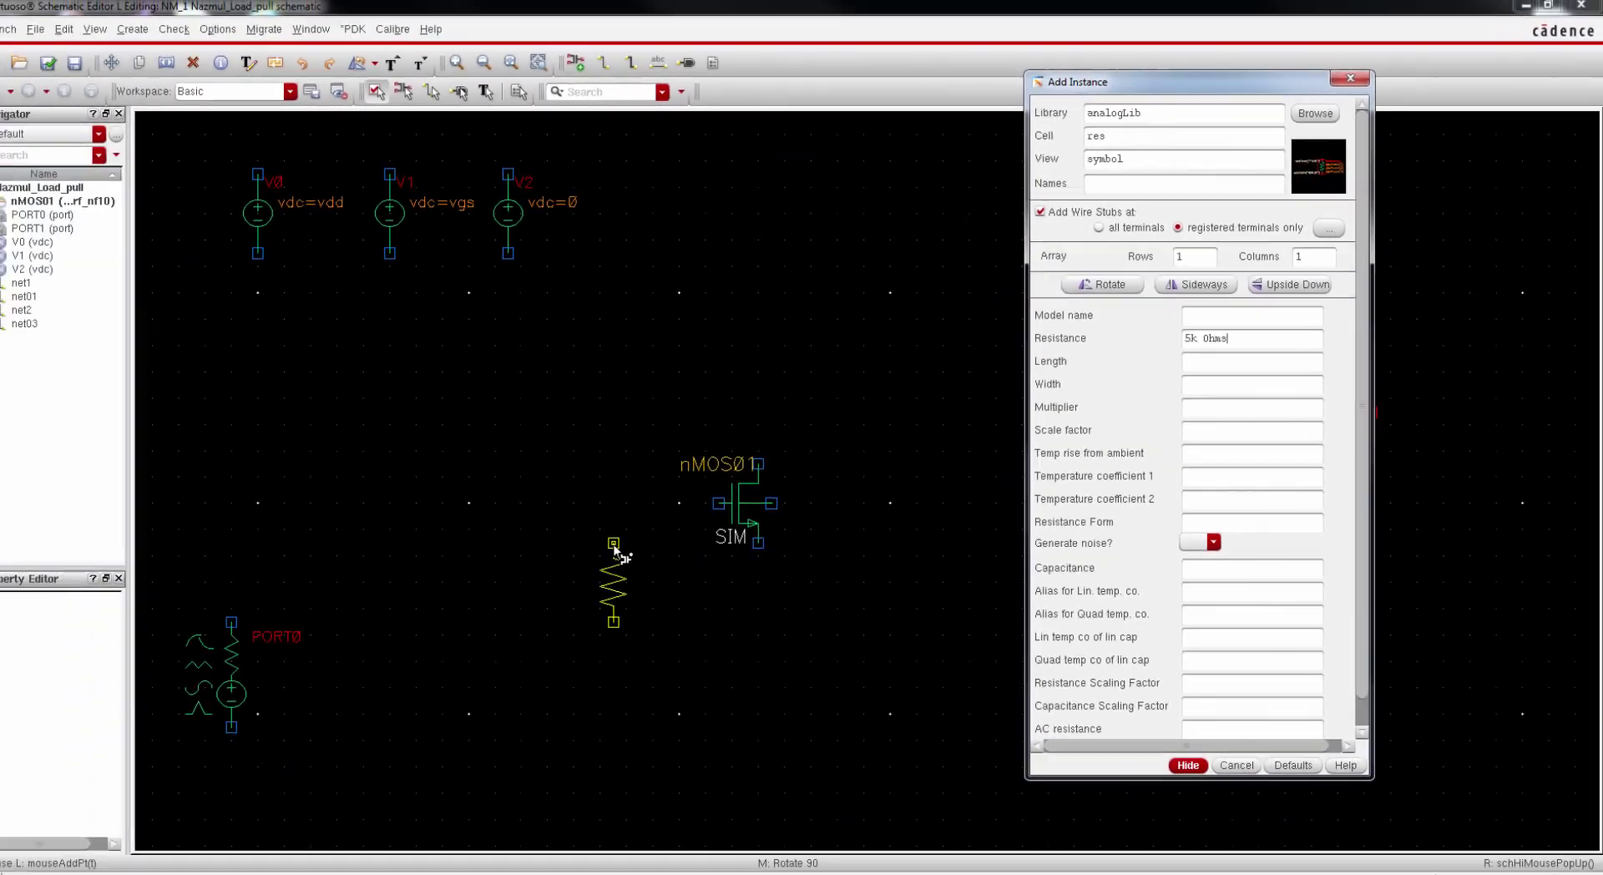
{"action": "left_click", "coordinate": [614, 547]}
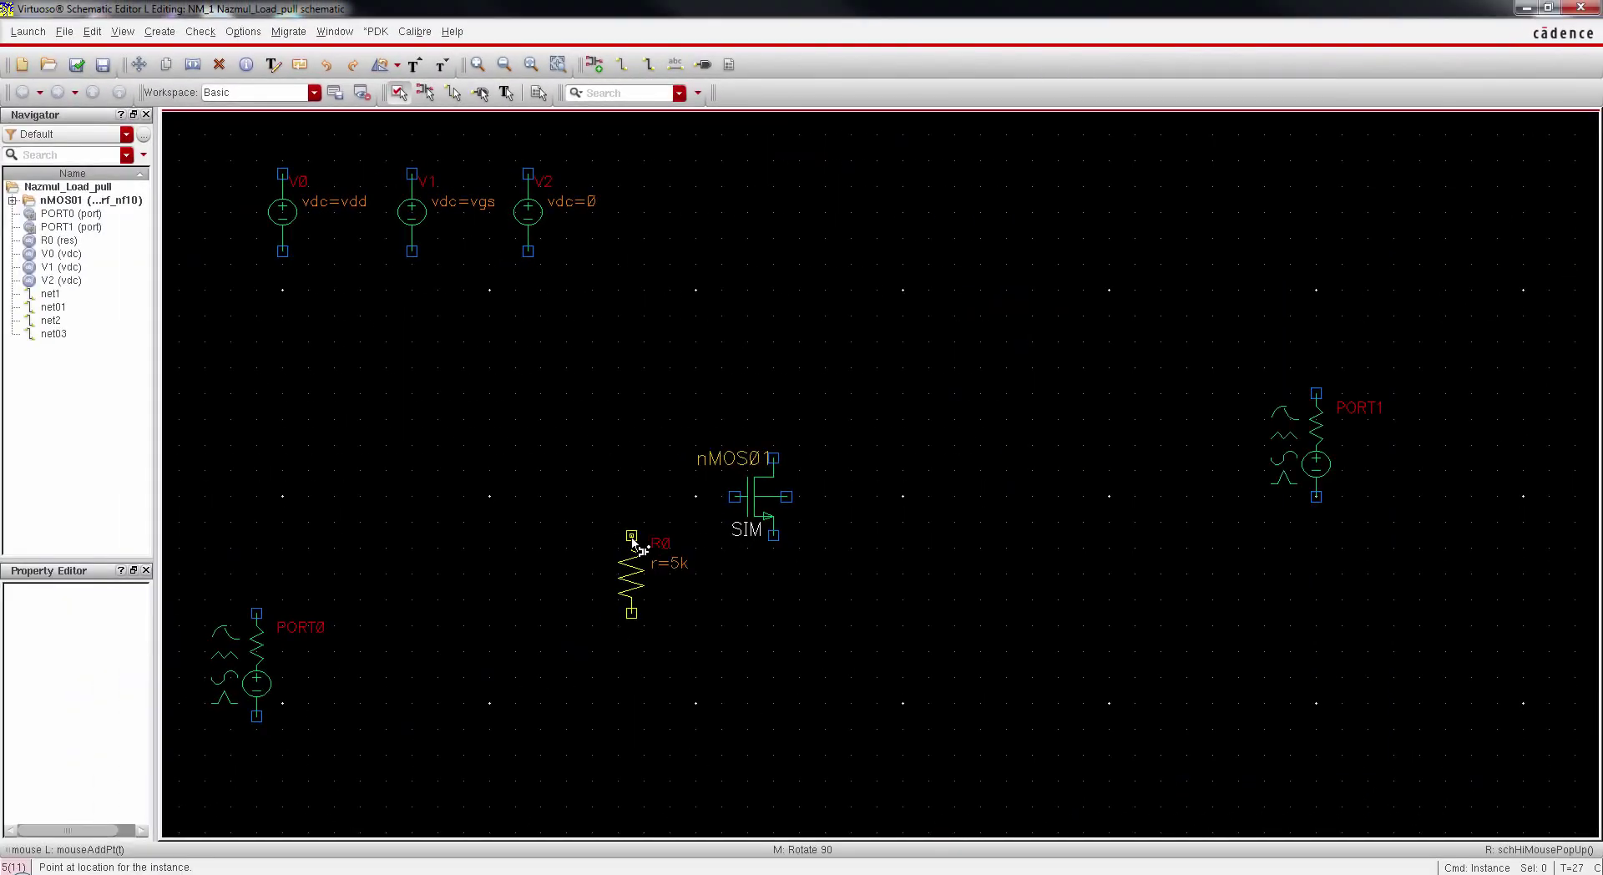
{"action": "left_click", "coordinate": [632, 541]}
{"action": "key", "text": "Escape"}
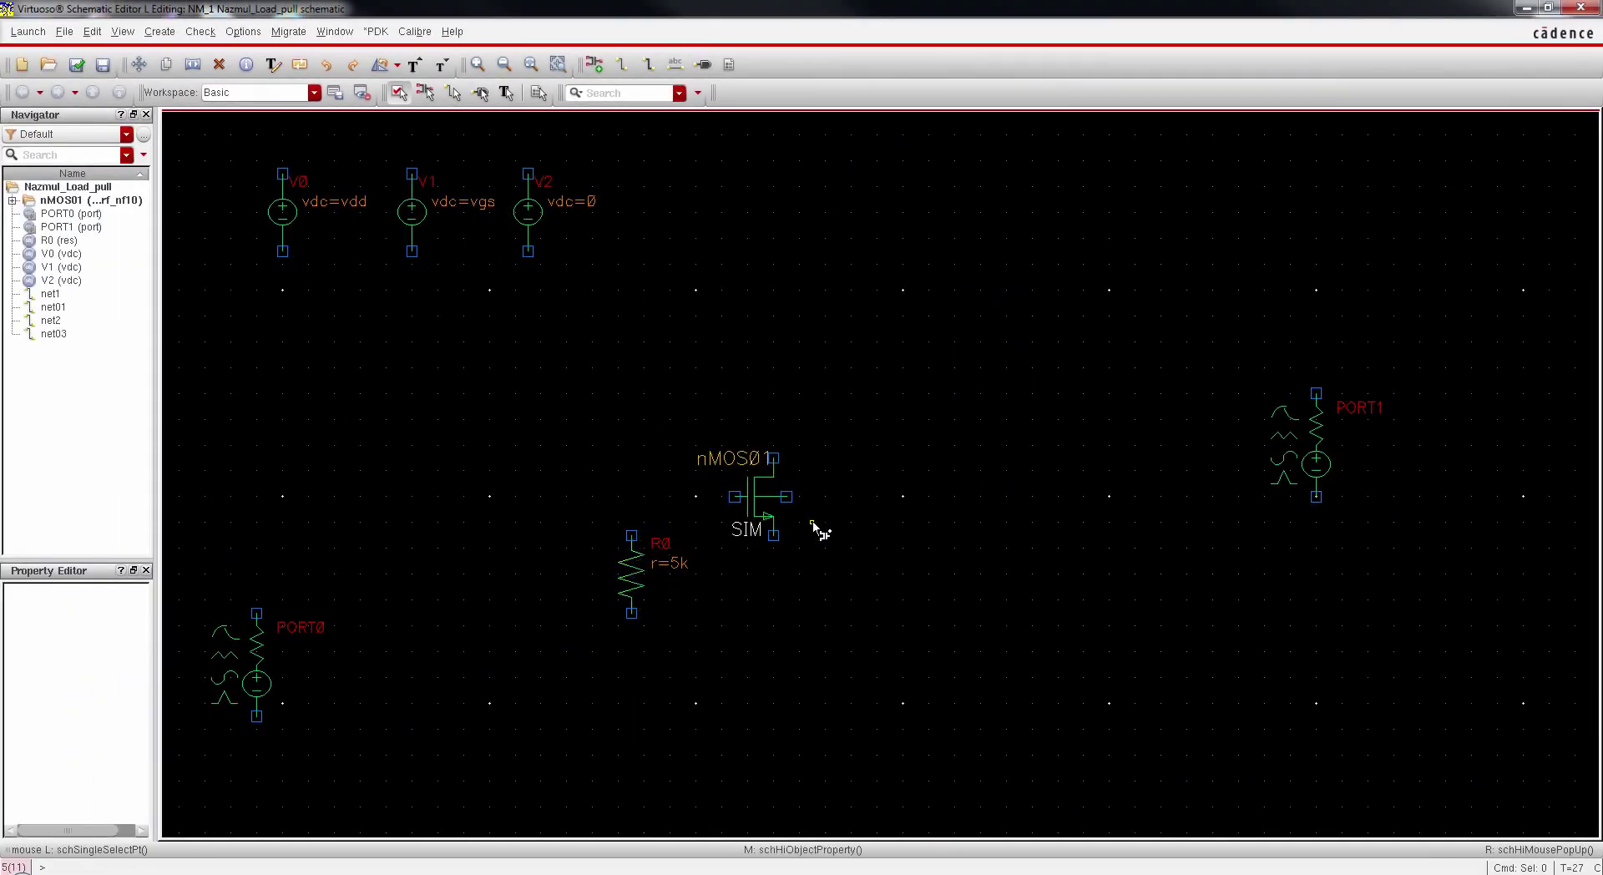
Step: Place two analogLib cap instances of 1u F, one between PORT0 and the resistor and one between the transistor and PORT1
{"action": "left_click", "coordinate": [602, 71]}
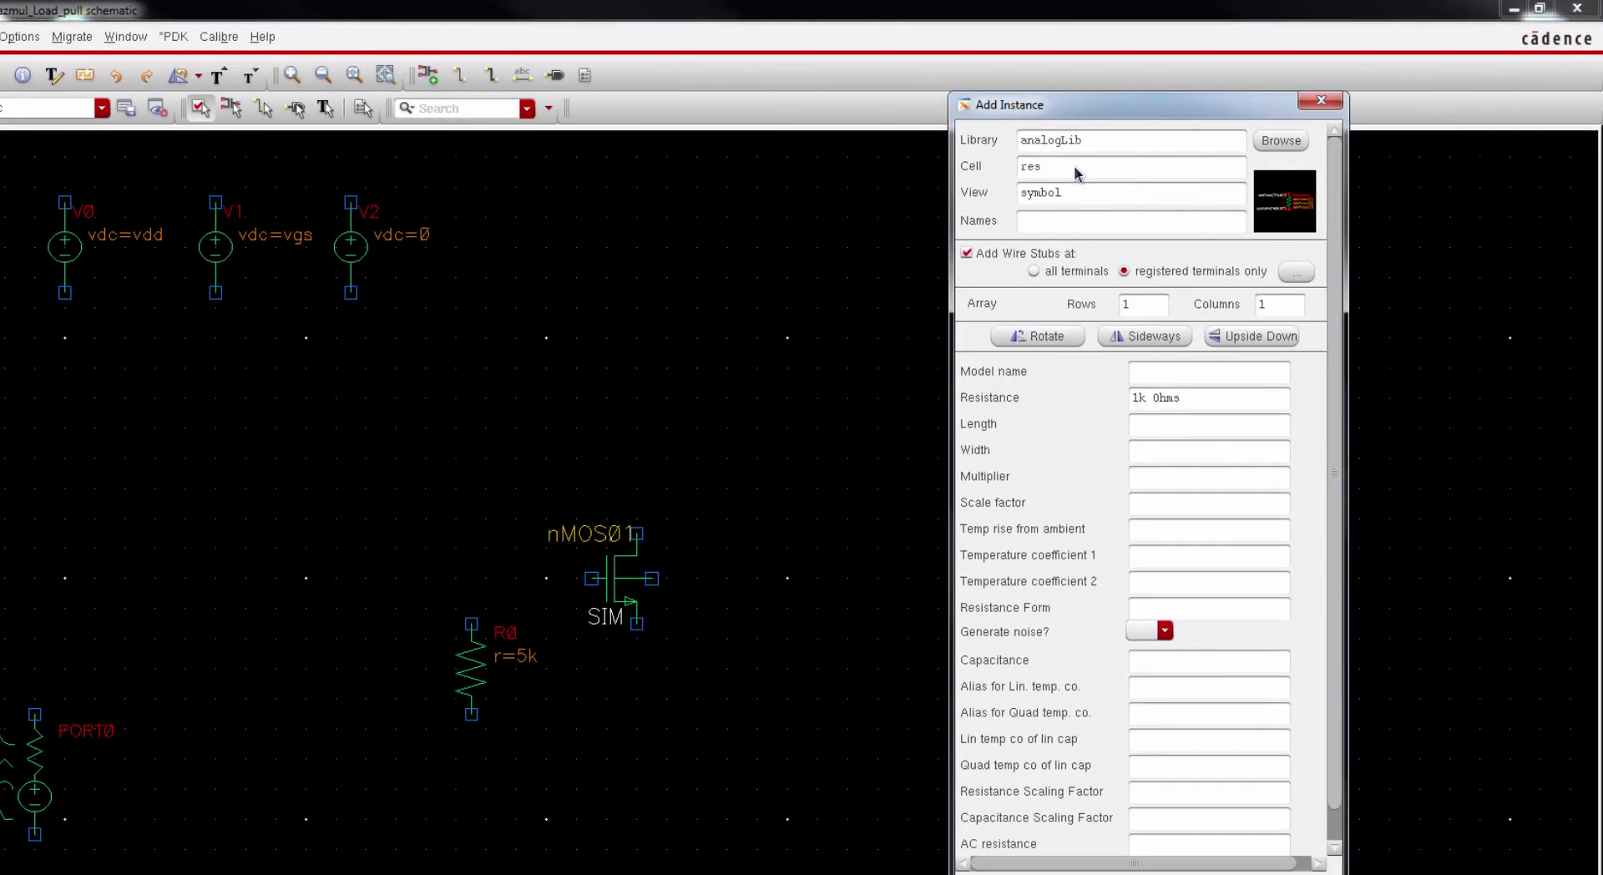
{"action": "left_click_drag", "start_coordinate": [1120, 144], "coordinate": [1096, 144]}
{"action": "type", "text": "cap"}
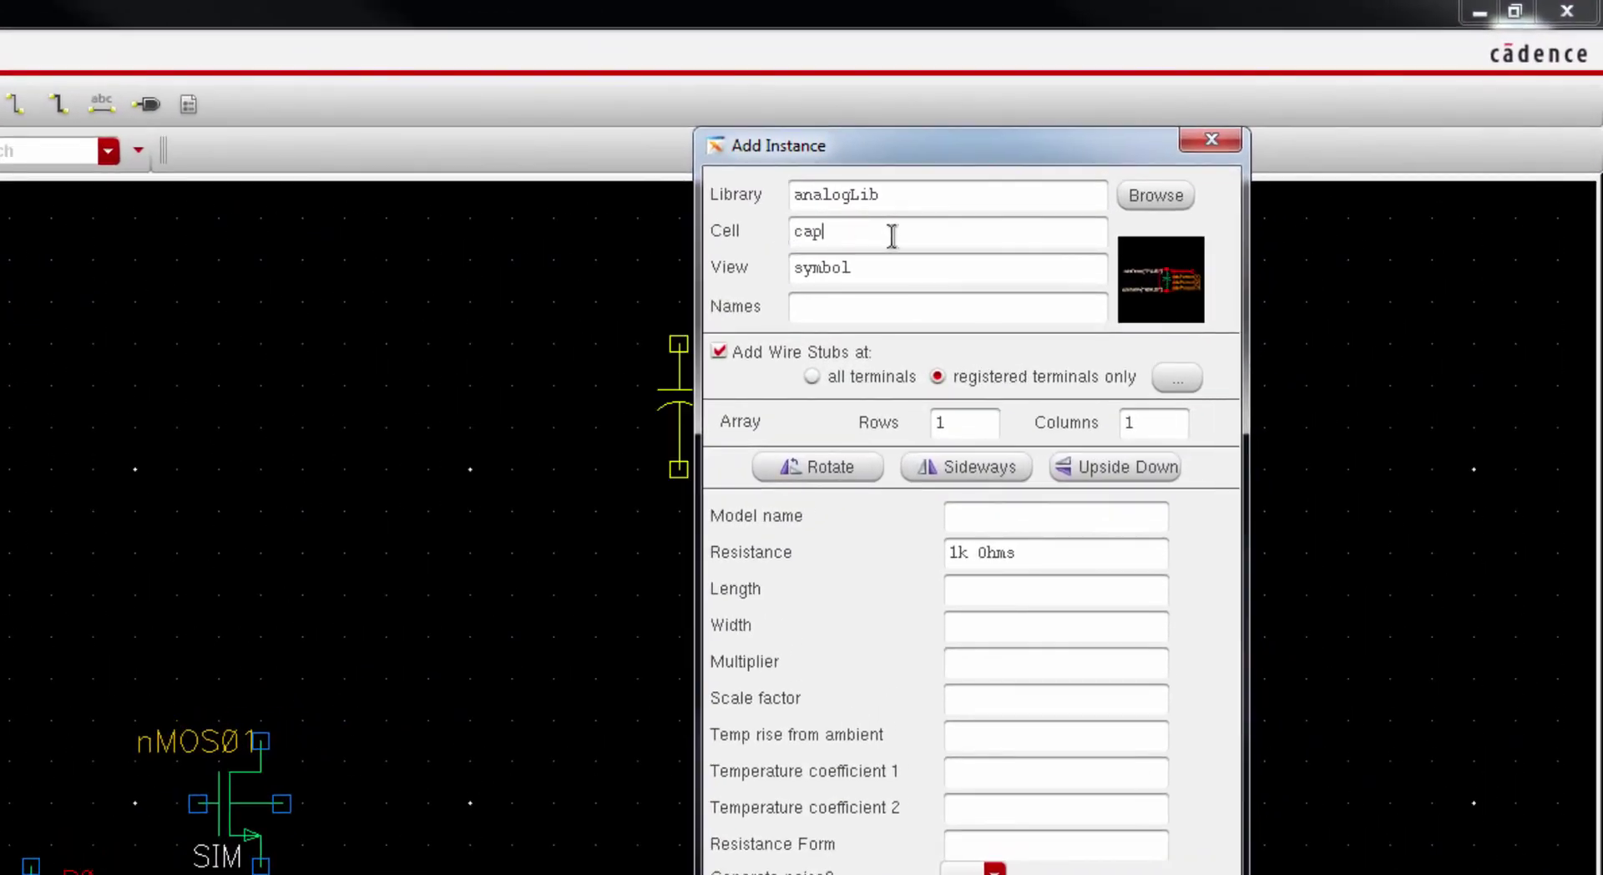
{"action": "left_click", "coordinate": [962, 553]}
{"action": "key", "text": "BackSpace"}
{"action": "type", "text": "u"}
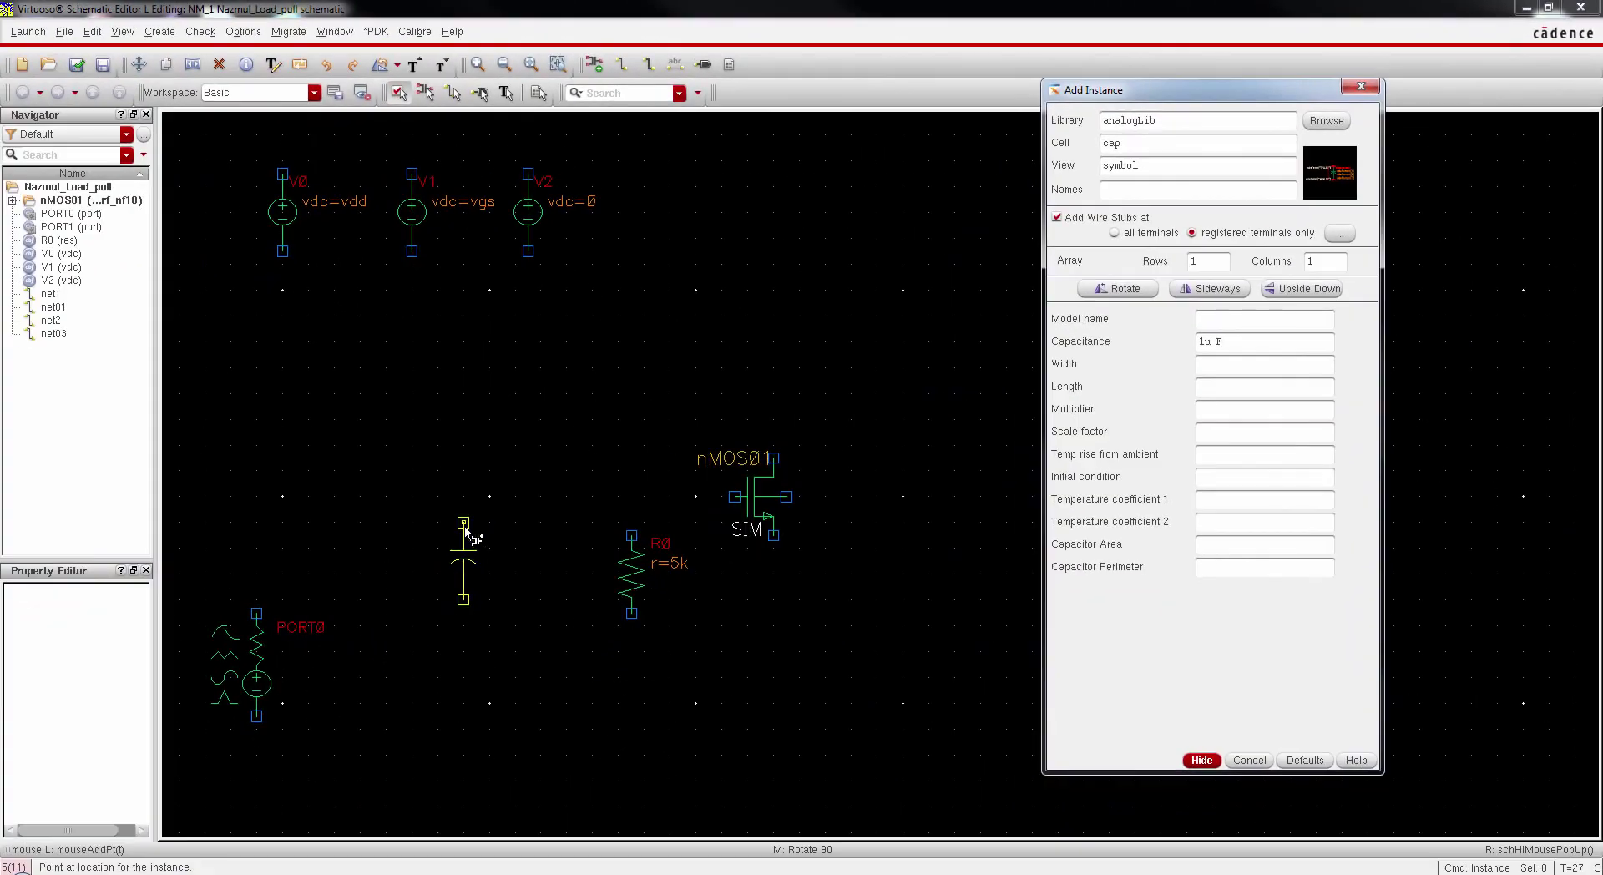
{"action": "left_click", "coordinate": [465, 529]}
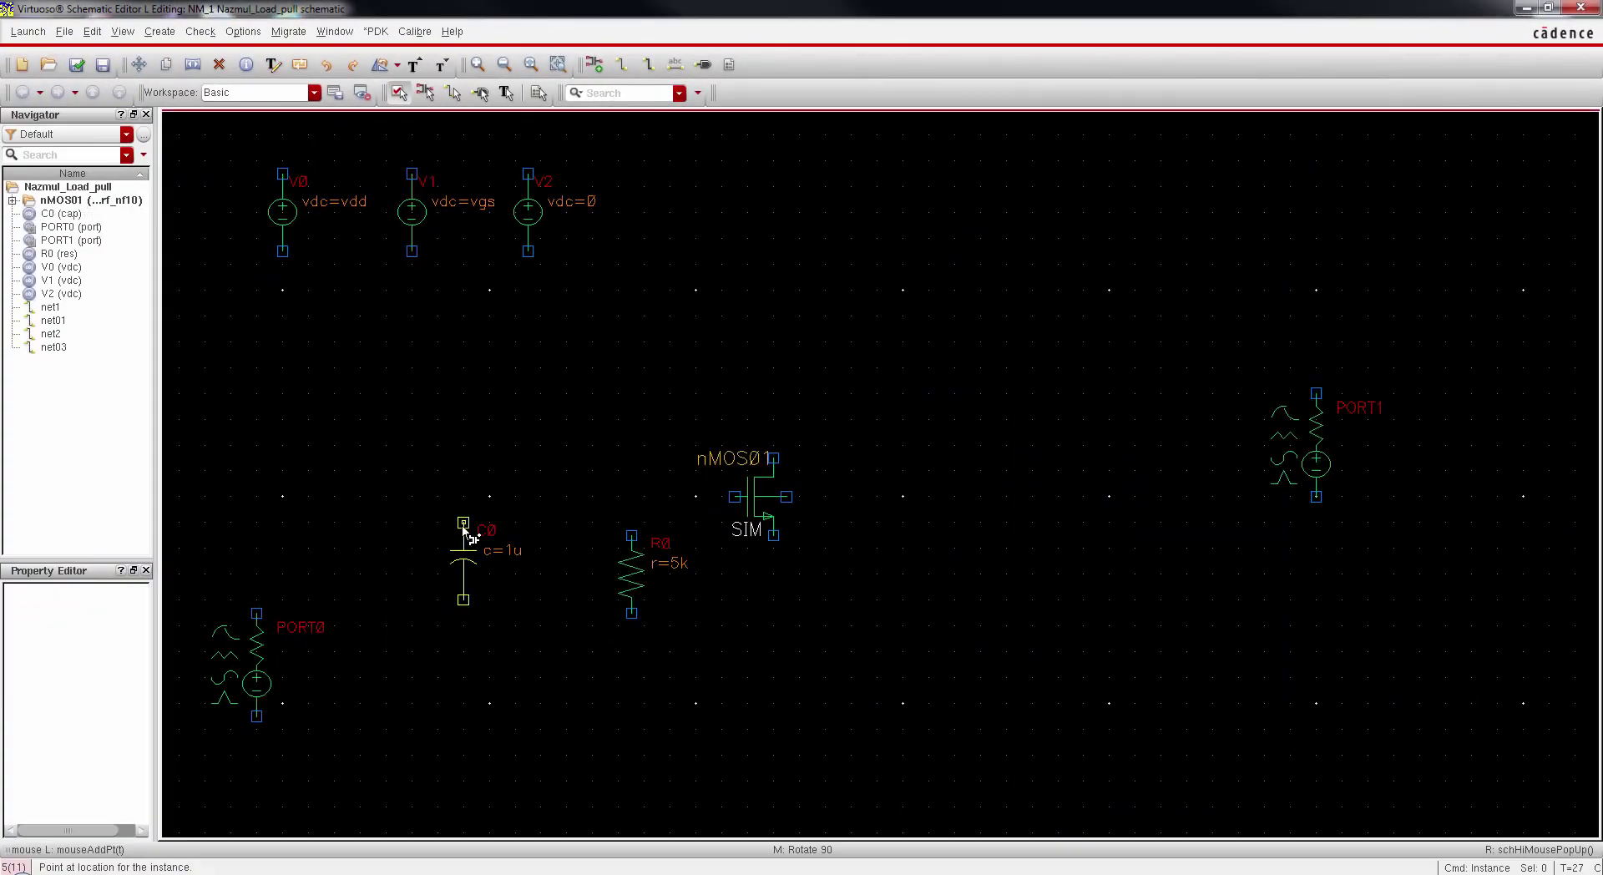
{"action": "left_click", "coordinate": [913, 400]}
{"action": "key", "text": "Escape"}
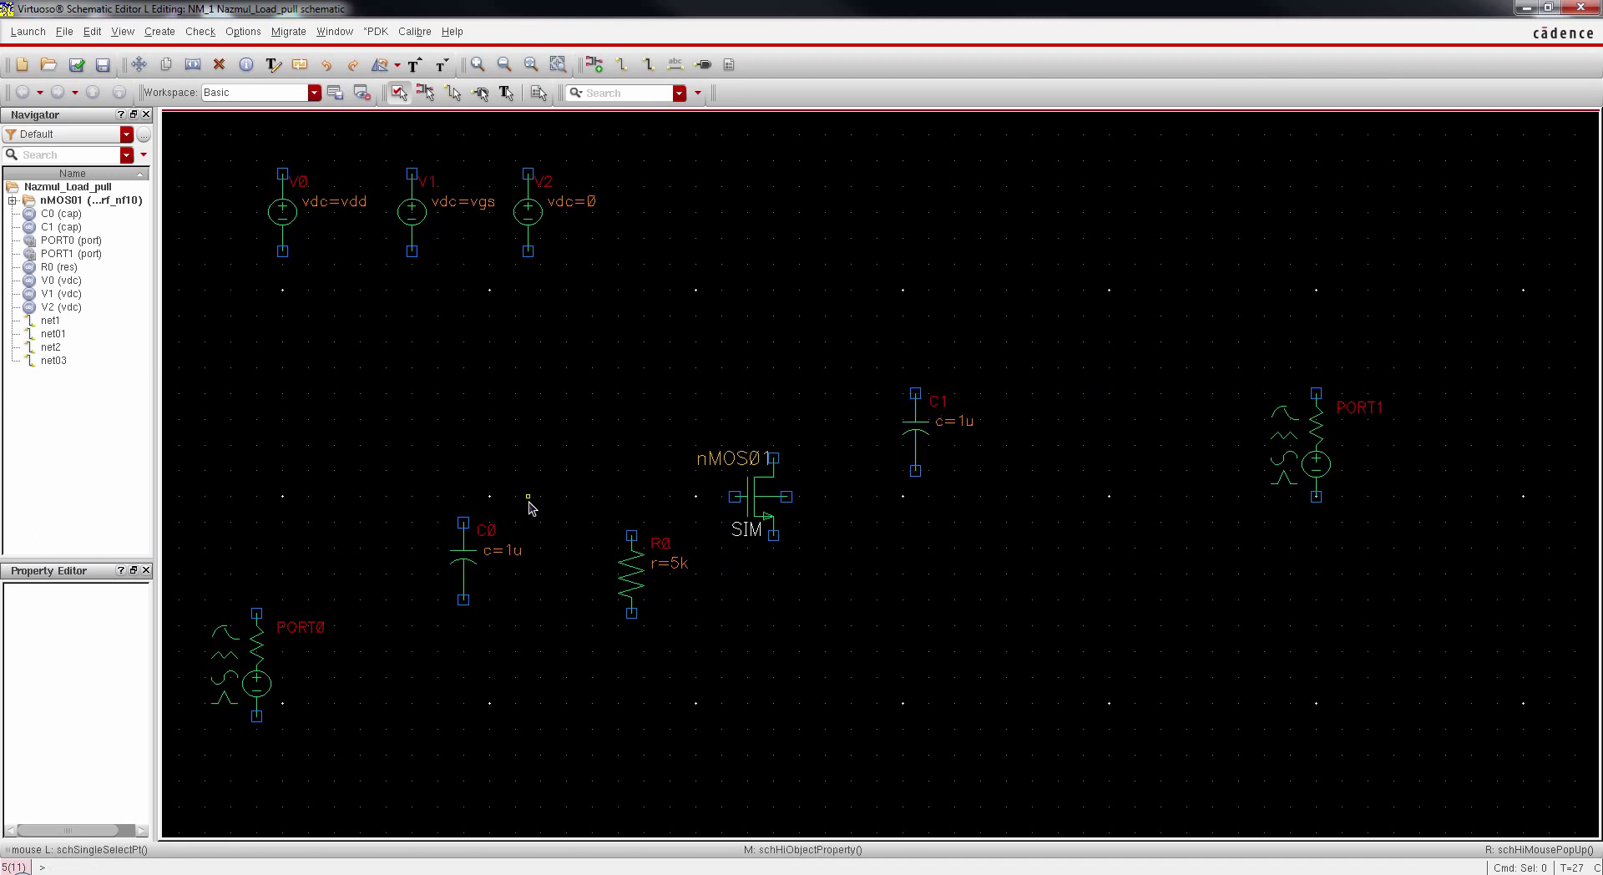
Step: Rotate capacitors C0 and C1 left so that both lie horizontally
{"action": "left_click", "coordinate": [466, 569]}
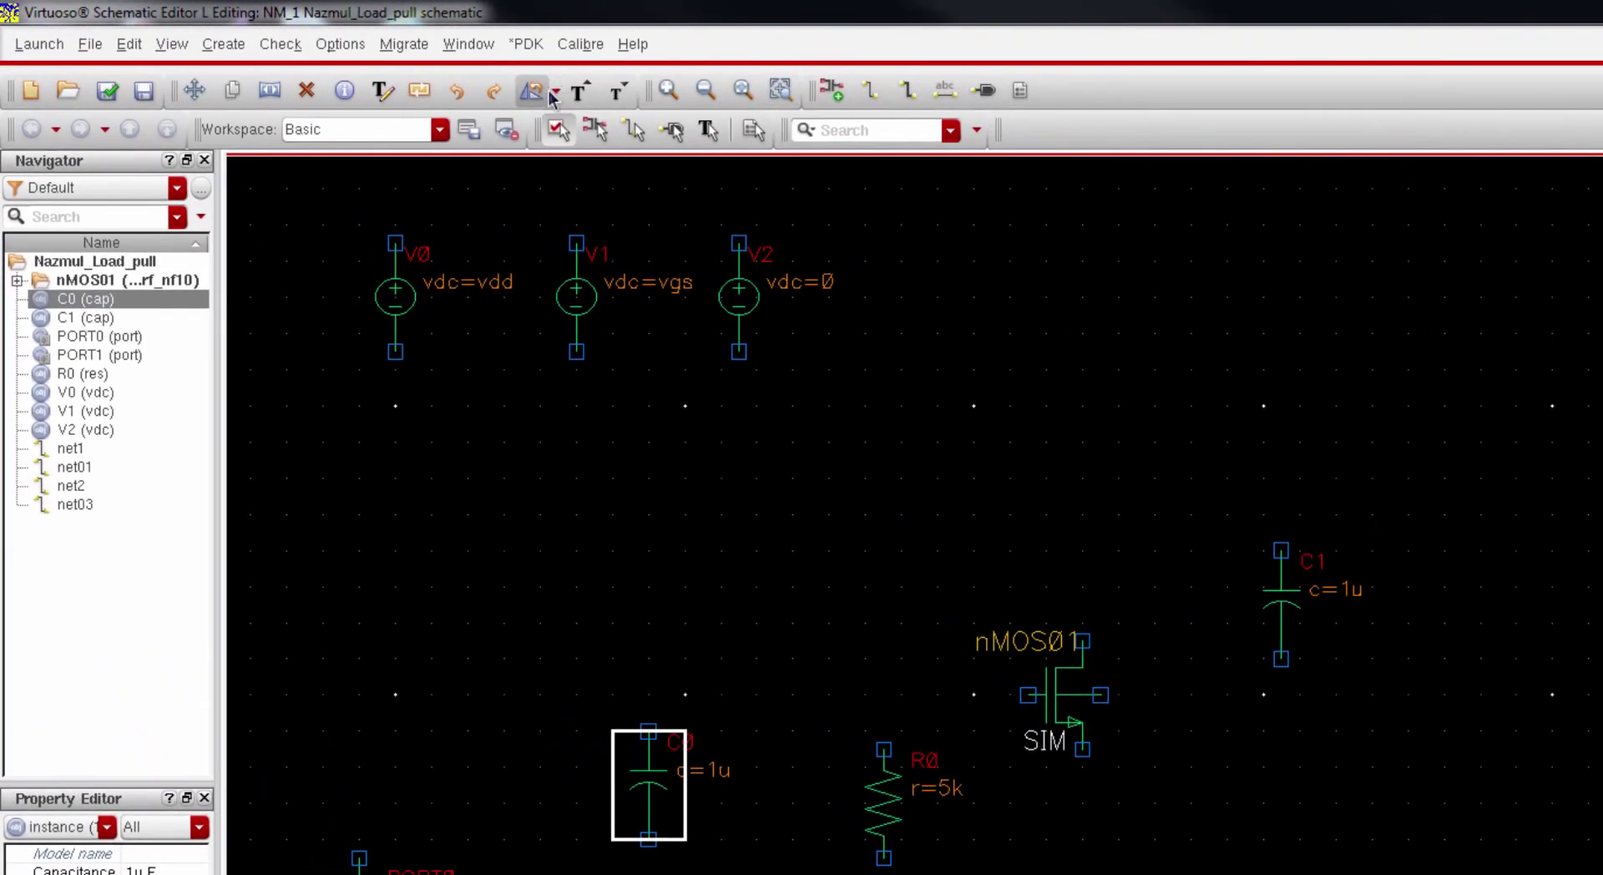
{"action": "left_click", "coordinate": [555, 92]}
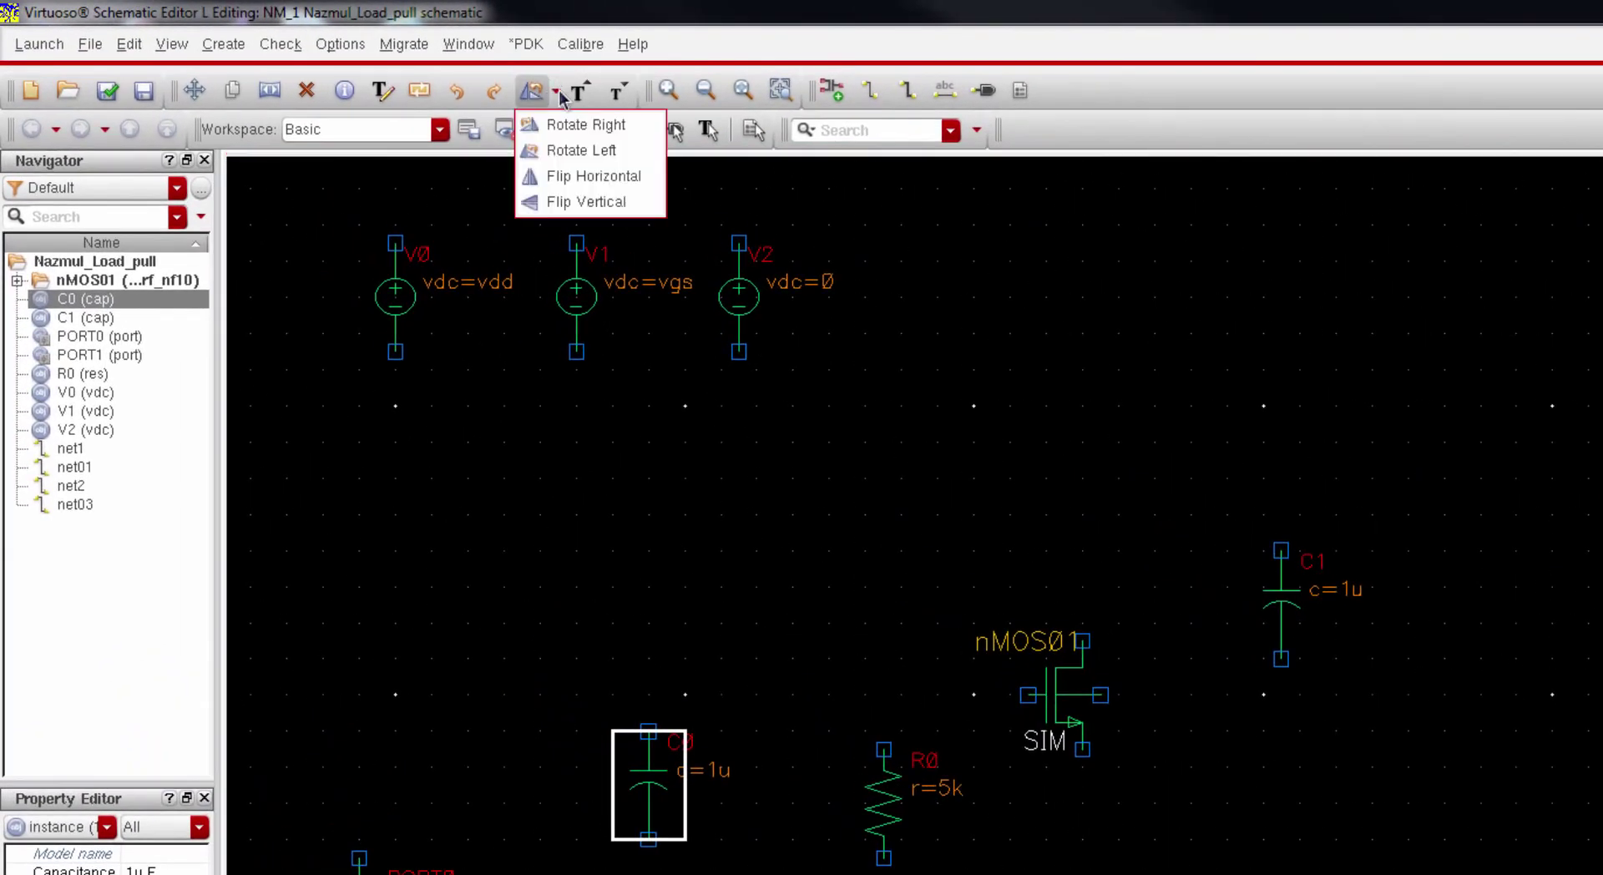
{"action": "left_click", "coordinate": [561, 151]}
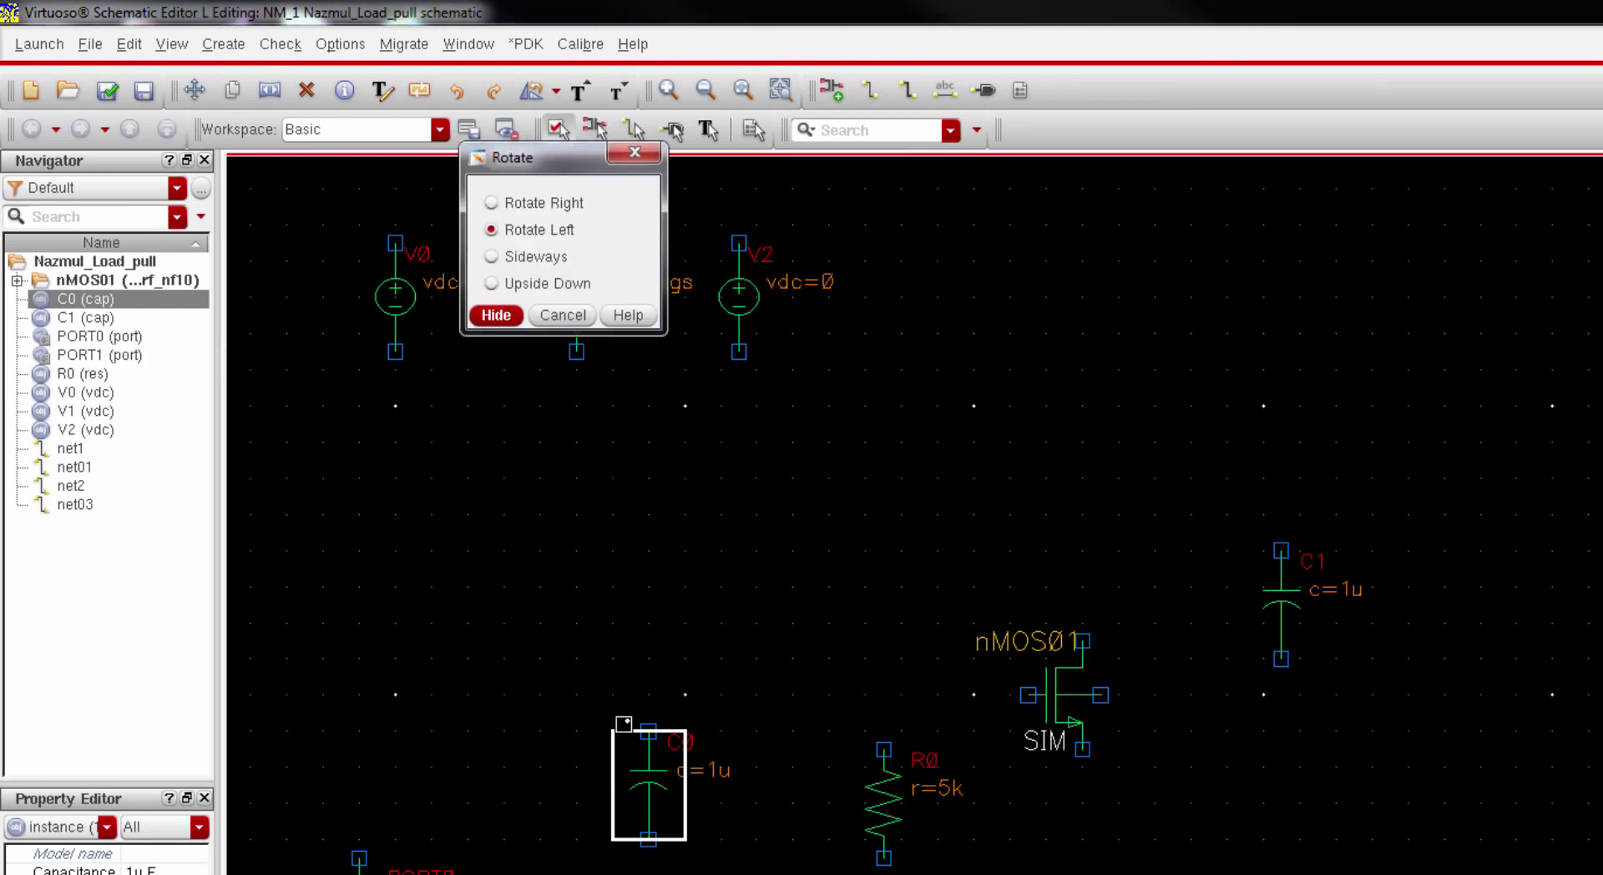
{"action": "left_click", "coordinate": [647, 768]}
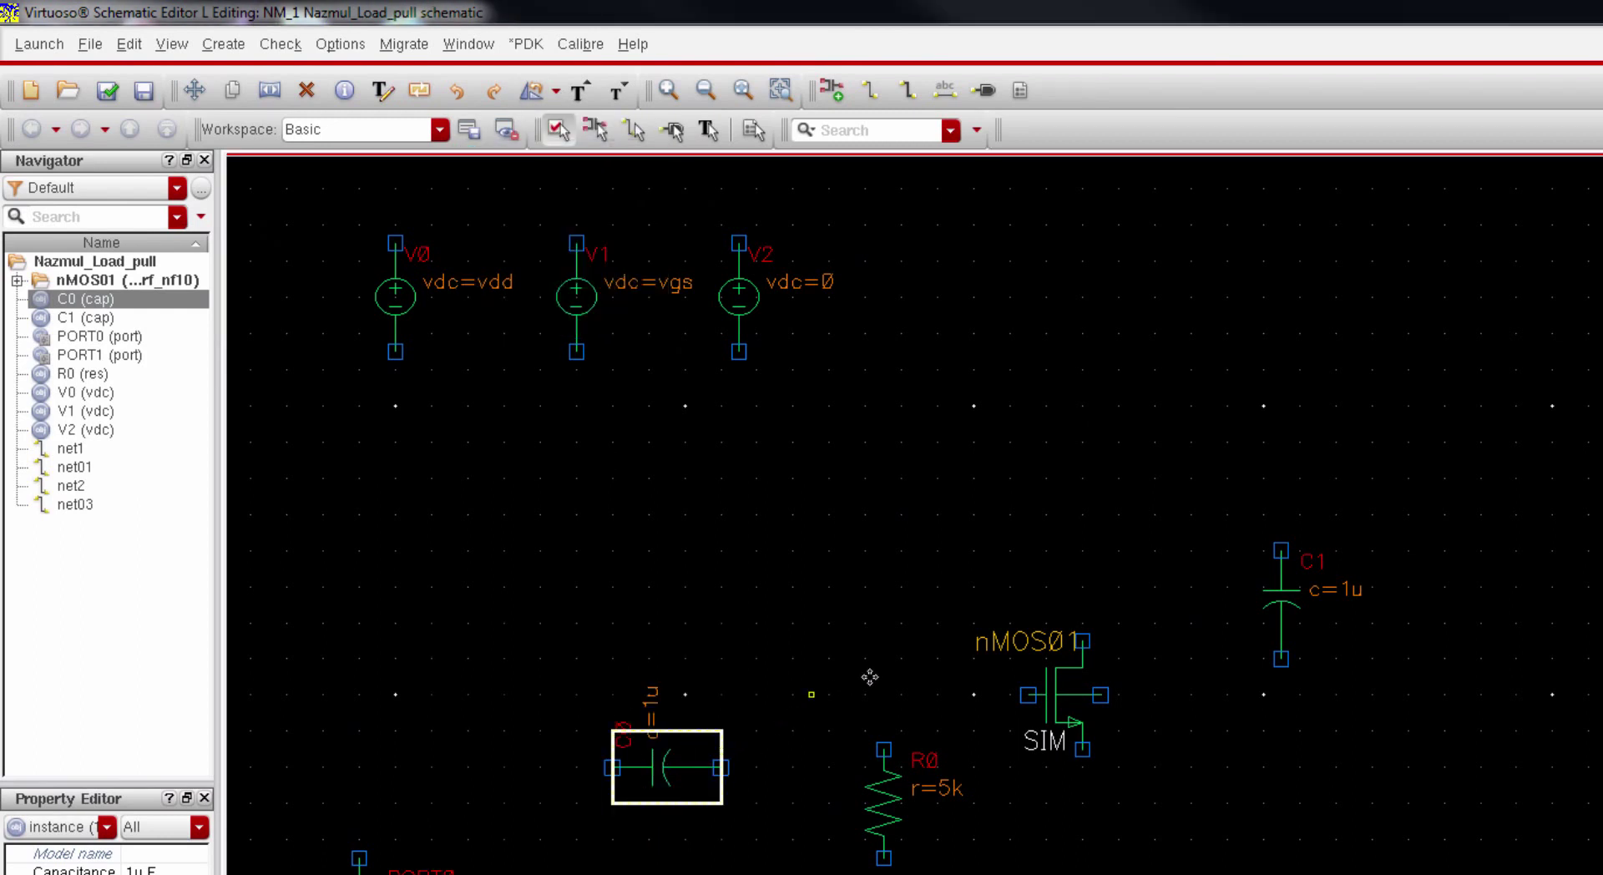
{"action": "left_click", "coordinate": [1282, 615]}
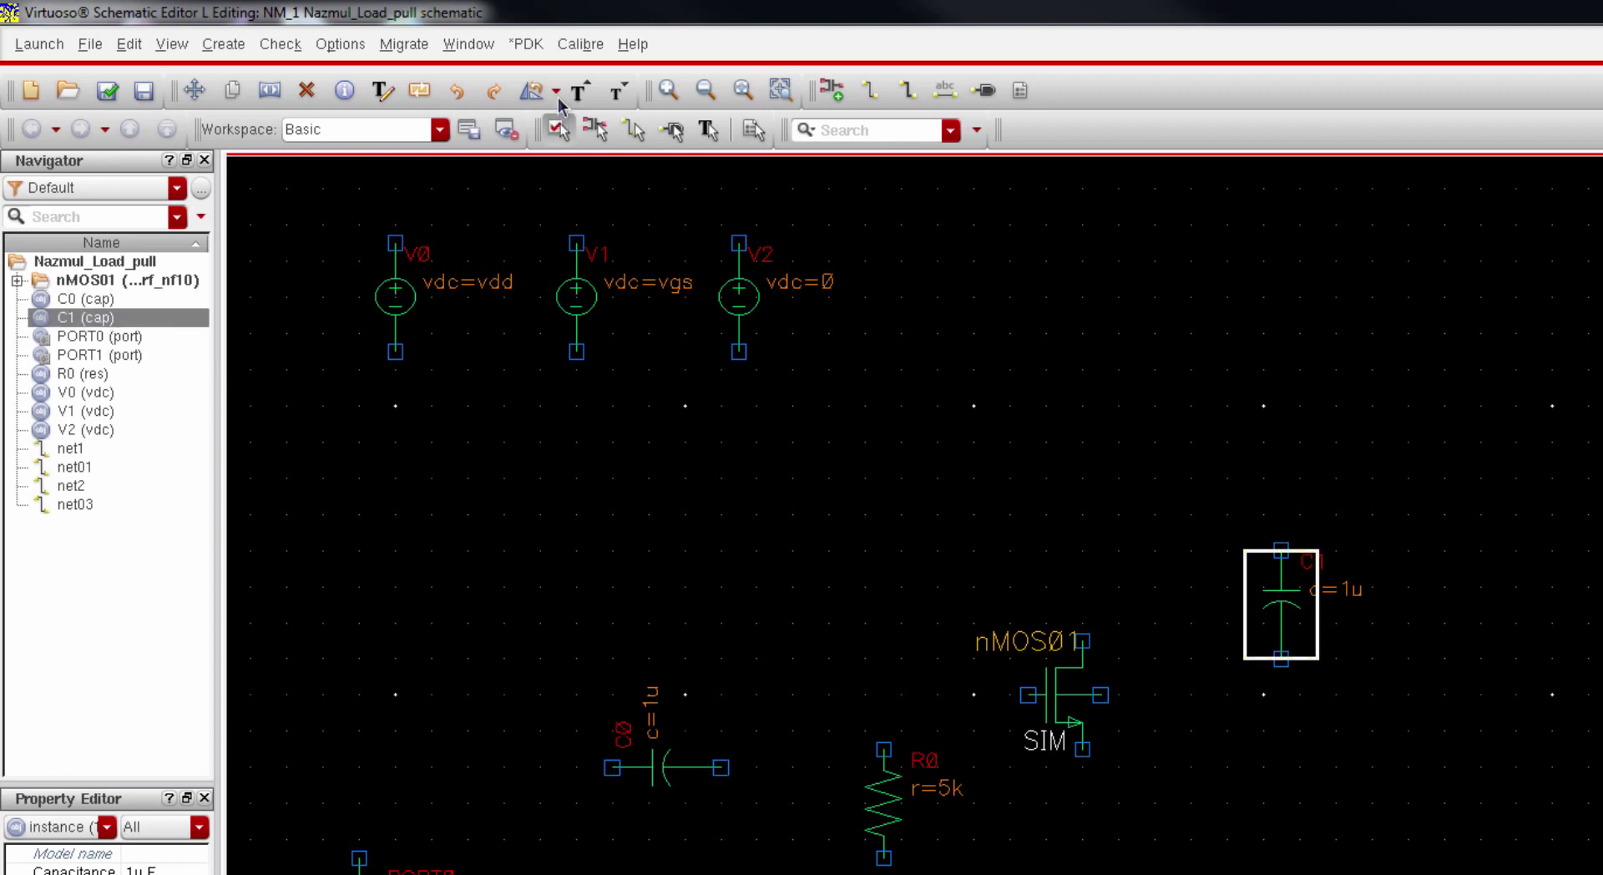
{"action": "left_click", "coordinate": [557, 92]}
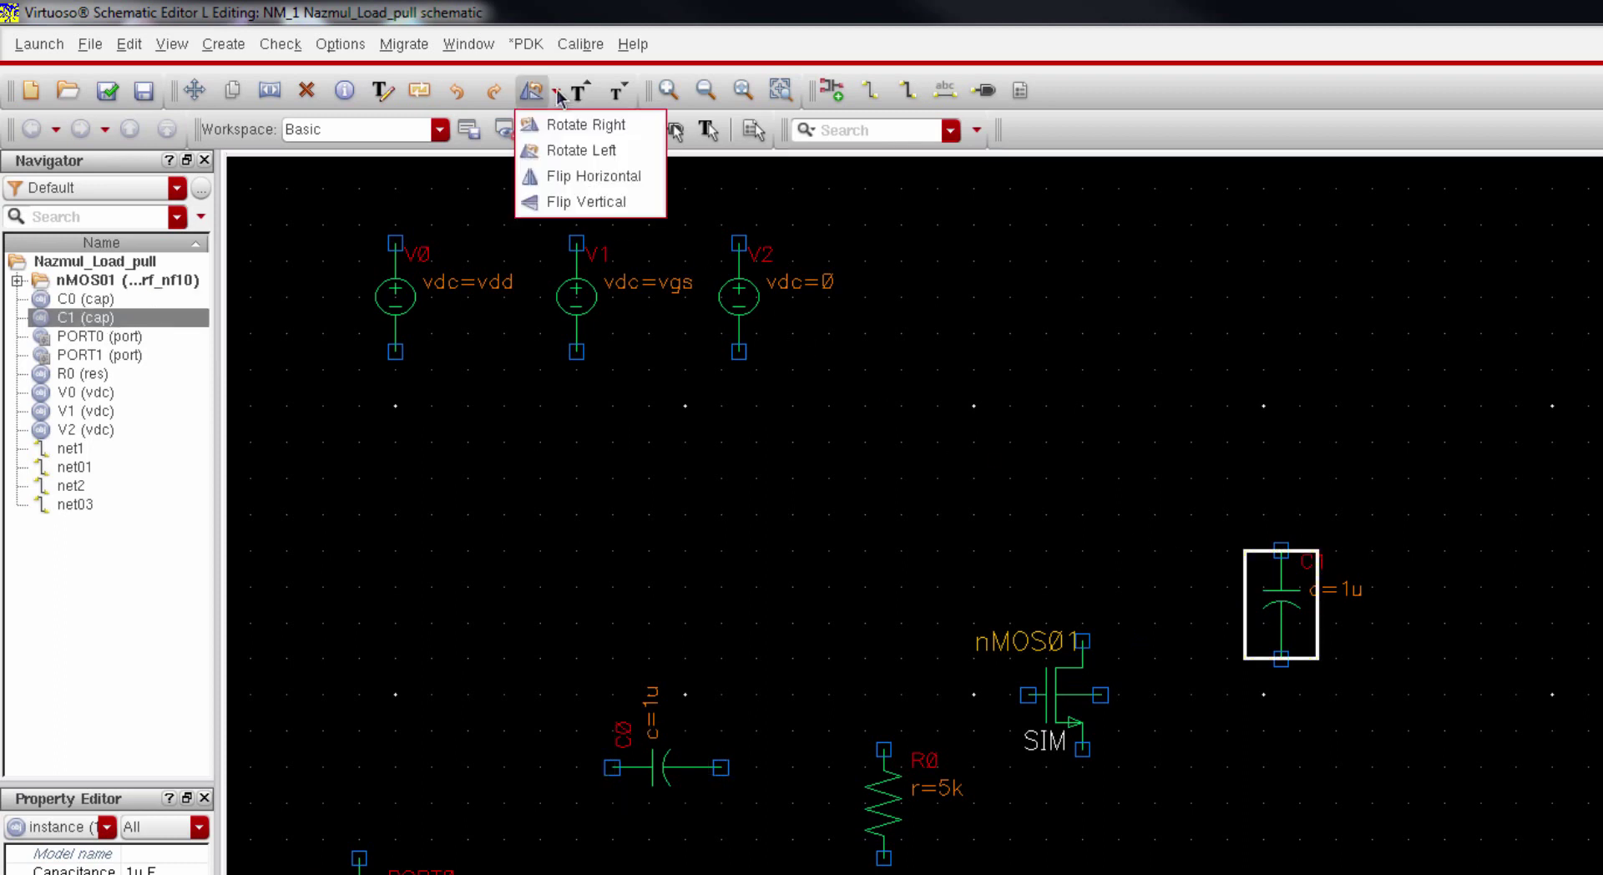
{"action": "left_click", "coordinate": [576, 150]}
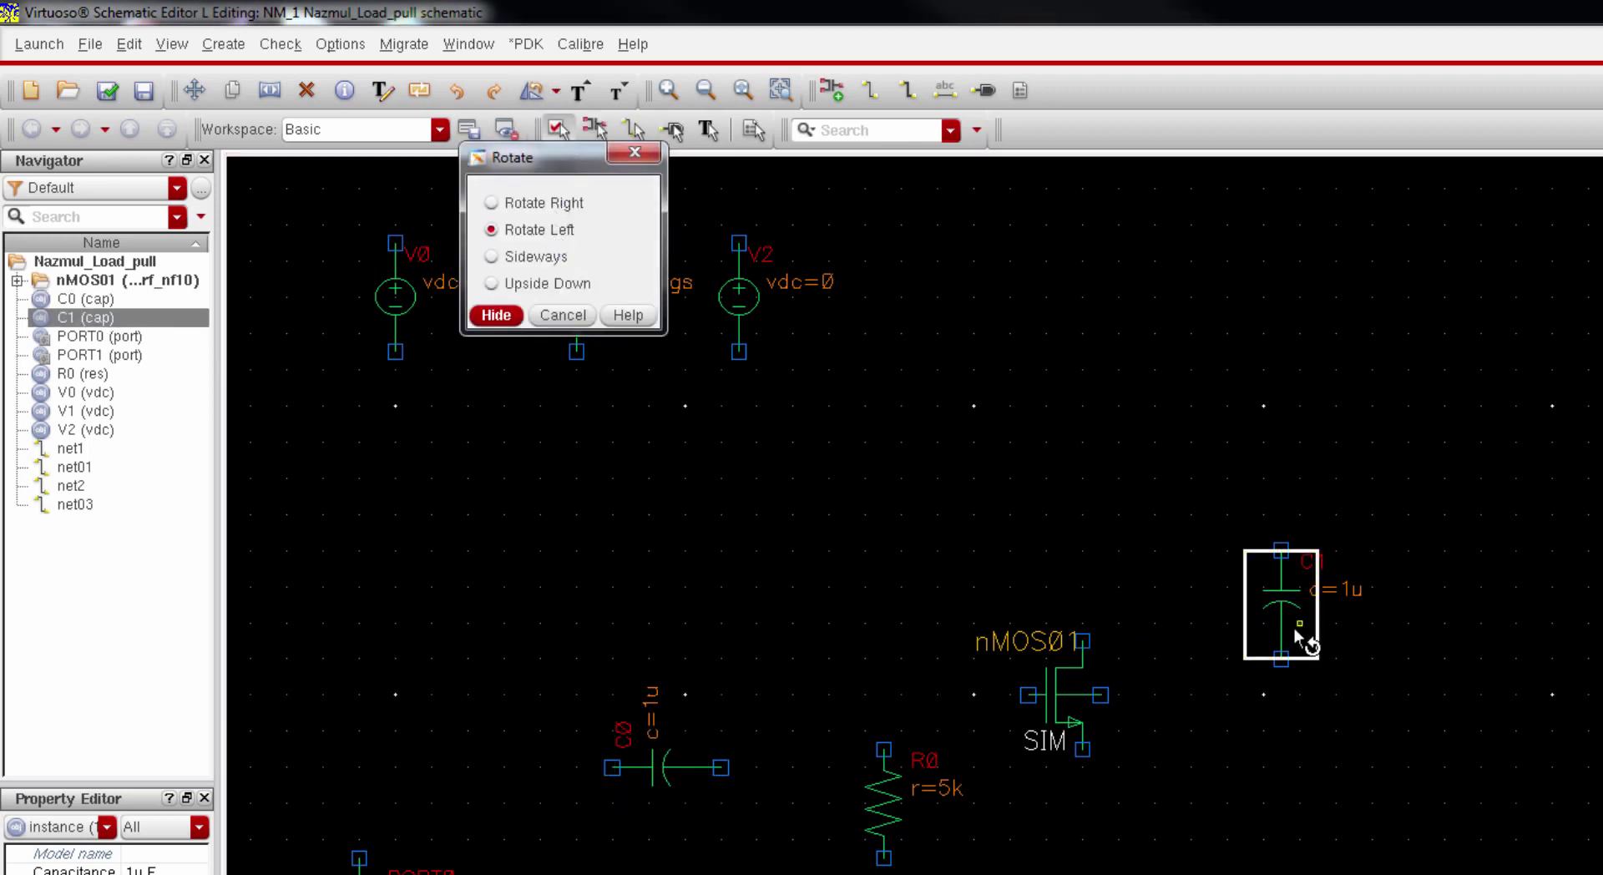
{"action": "left_click", "coordinate": [1296, 594]}
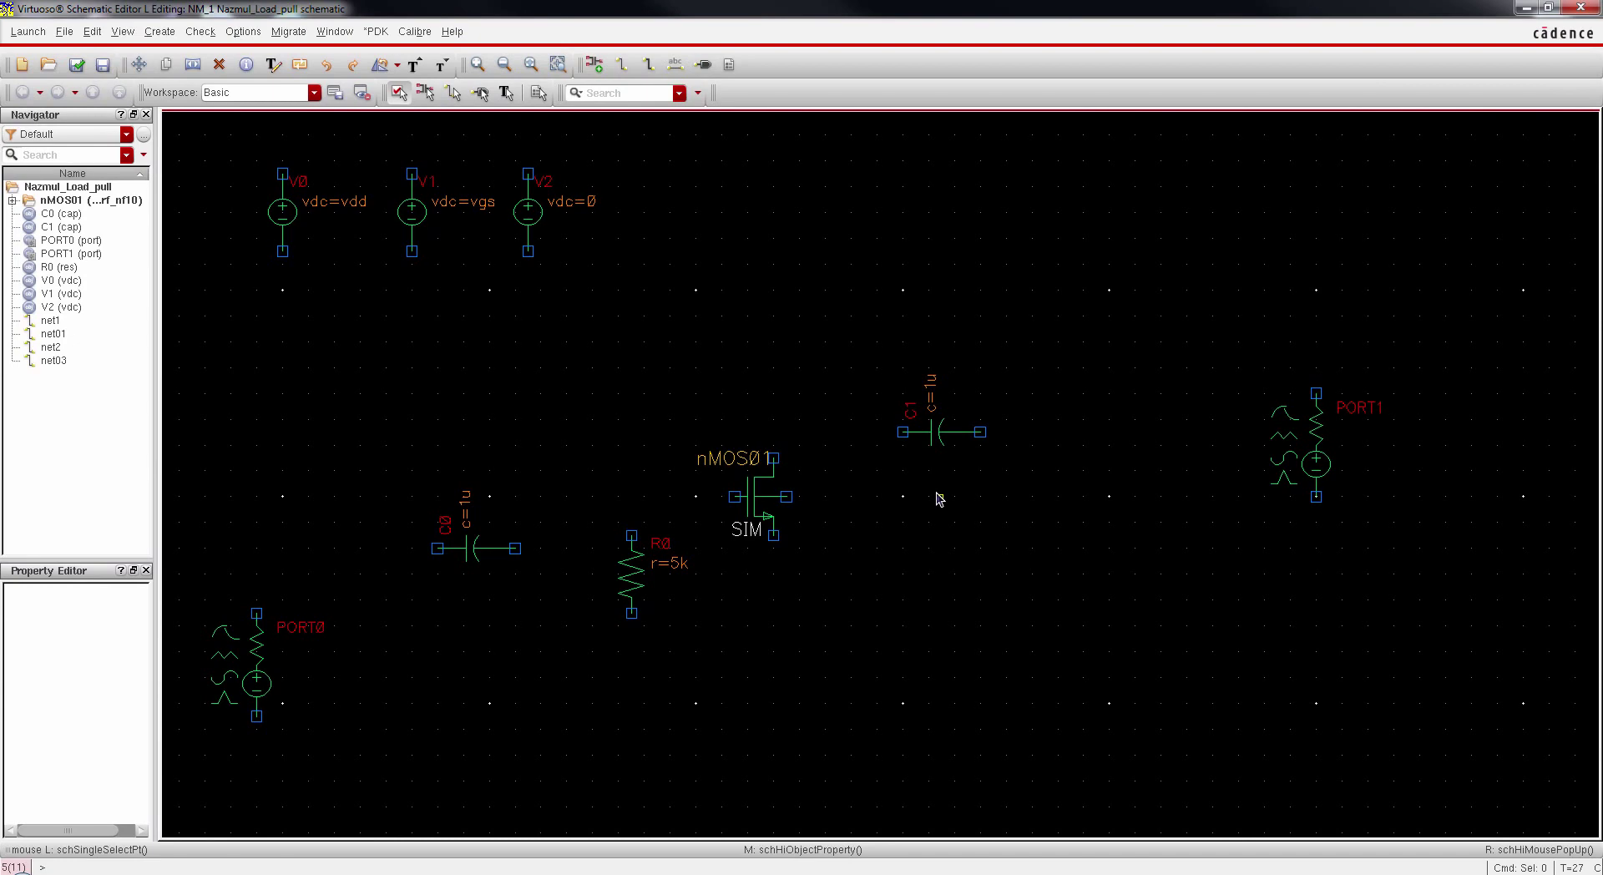
Step: Place an analogLib ind instance with an inductance of 100n H directly above the transistor
{"action": "left_click", "coordinate": [598, 72]}
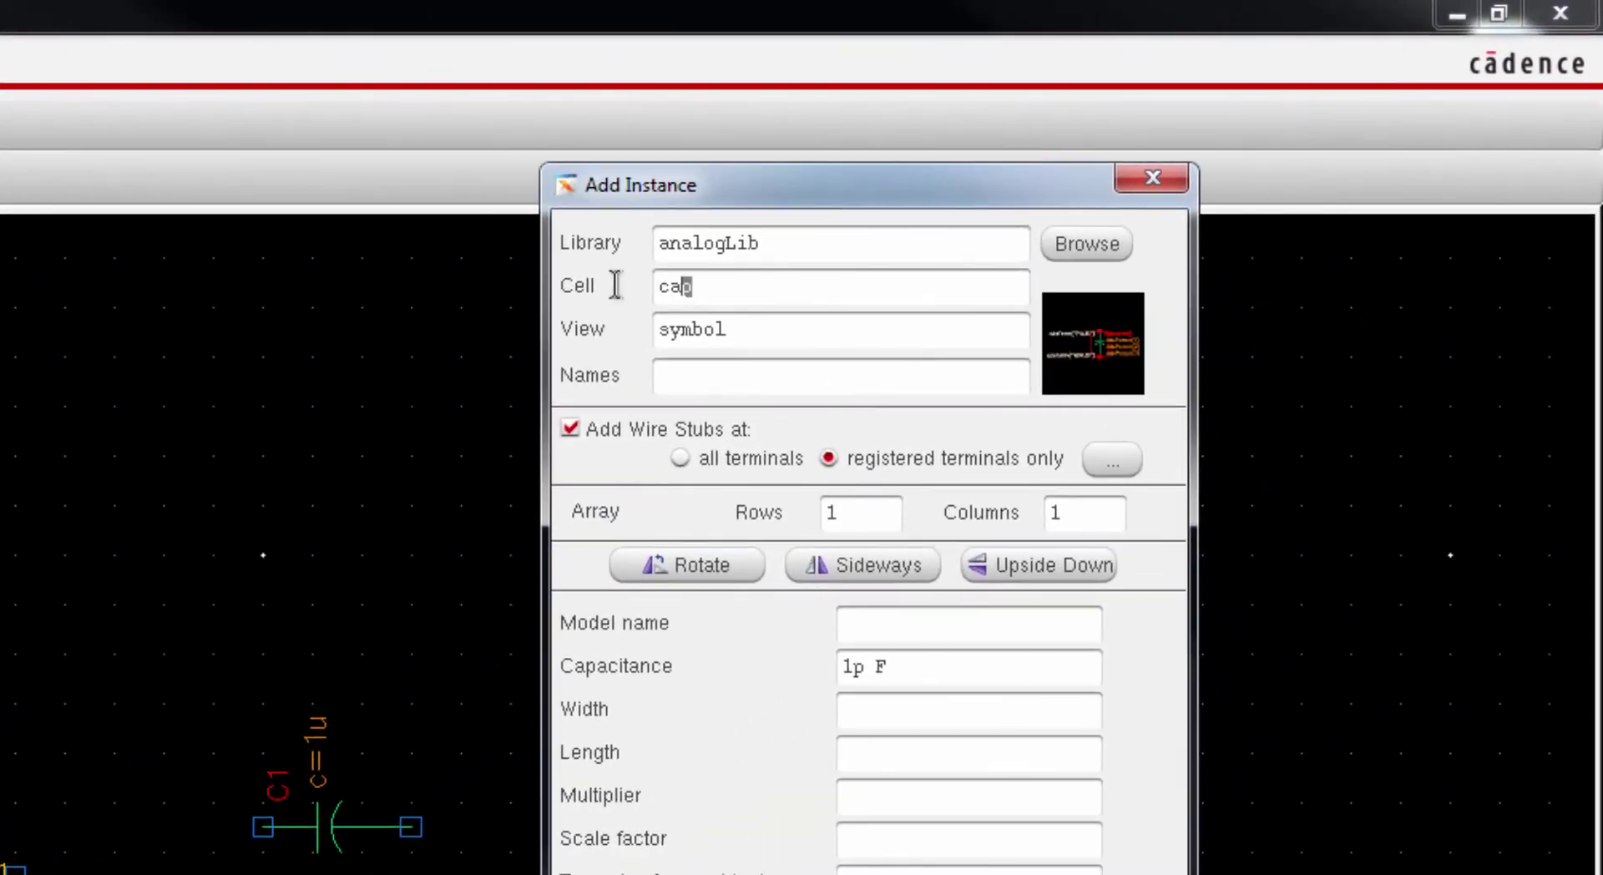
{"action": "double_click", "coordinate": [1093, 147]}
{"action": "type", "text": "ind"}
{"action": "left_click", "coordinate": [855, 665]}
{"action": "type", "text": "00"}
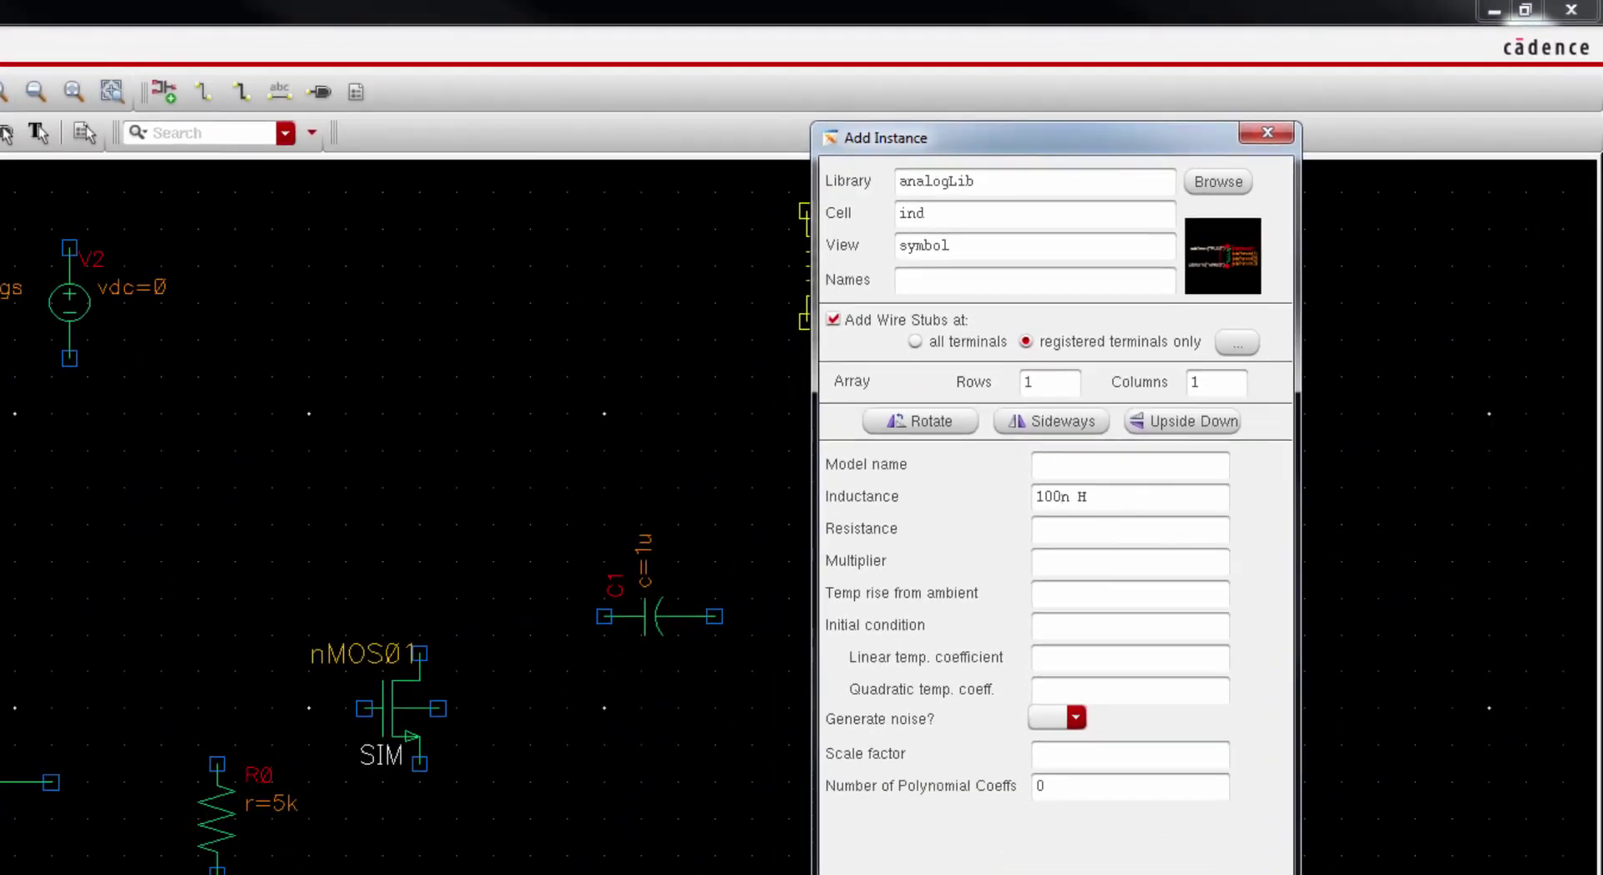
{"action": "key", "text": "Return"}
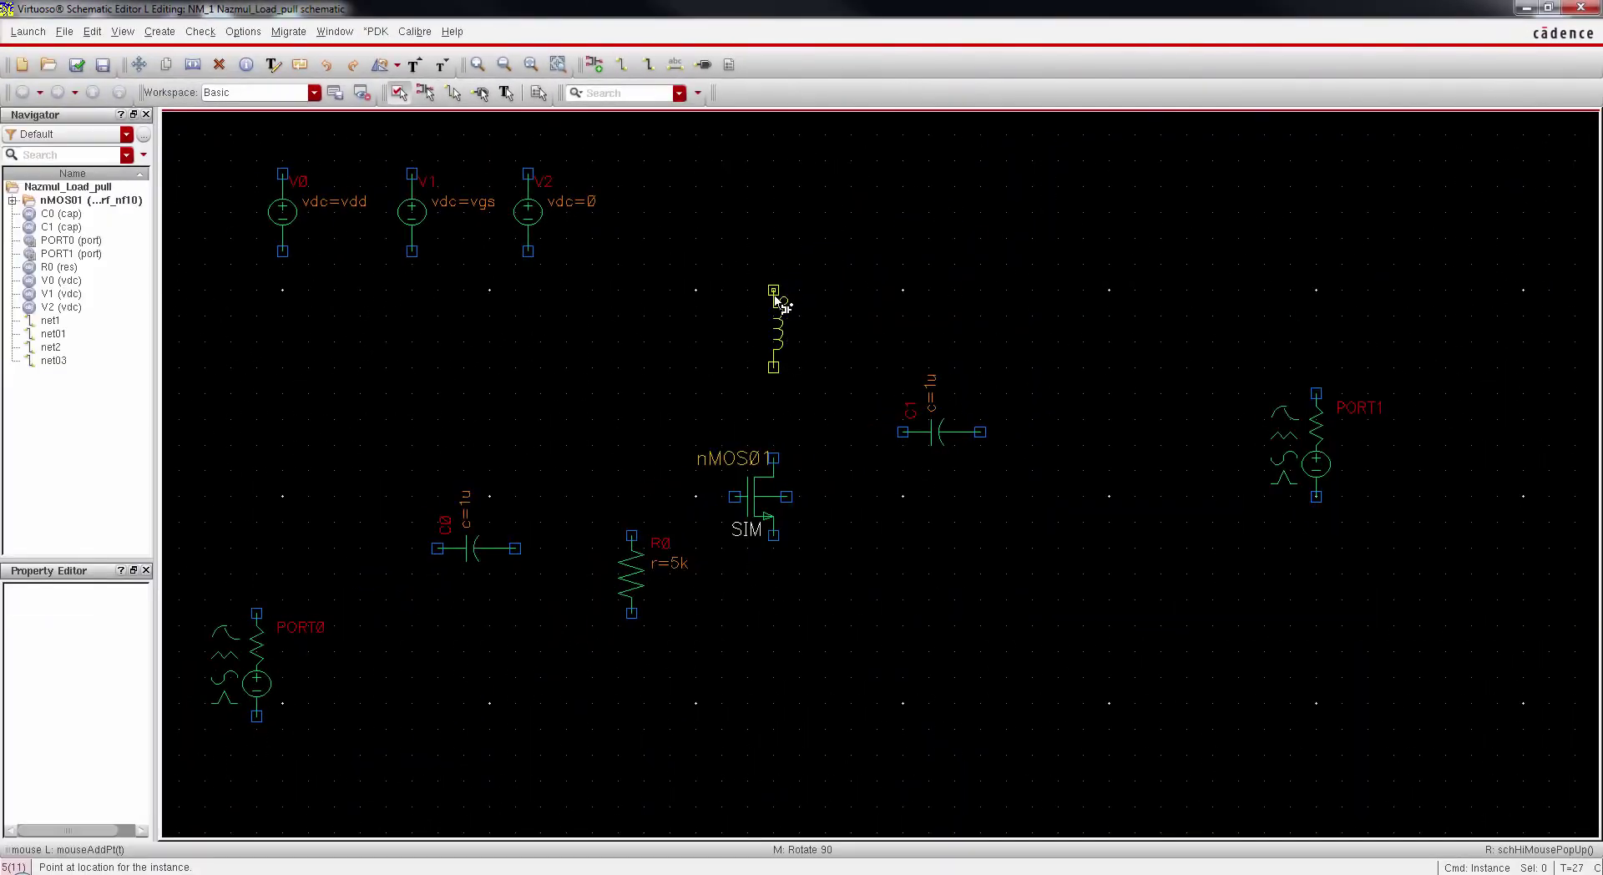
{"action": "left_click", "coordinate": [774, 252]}
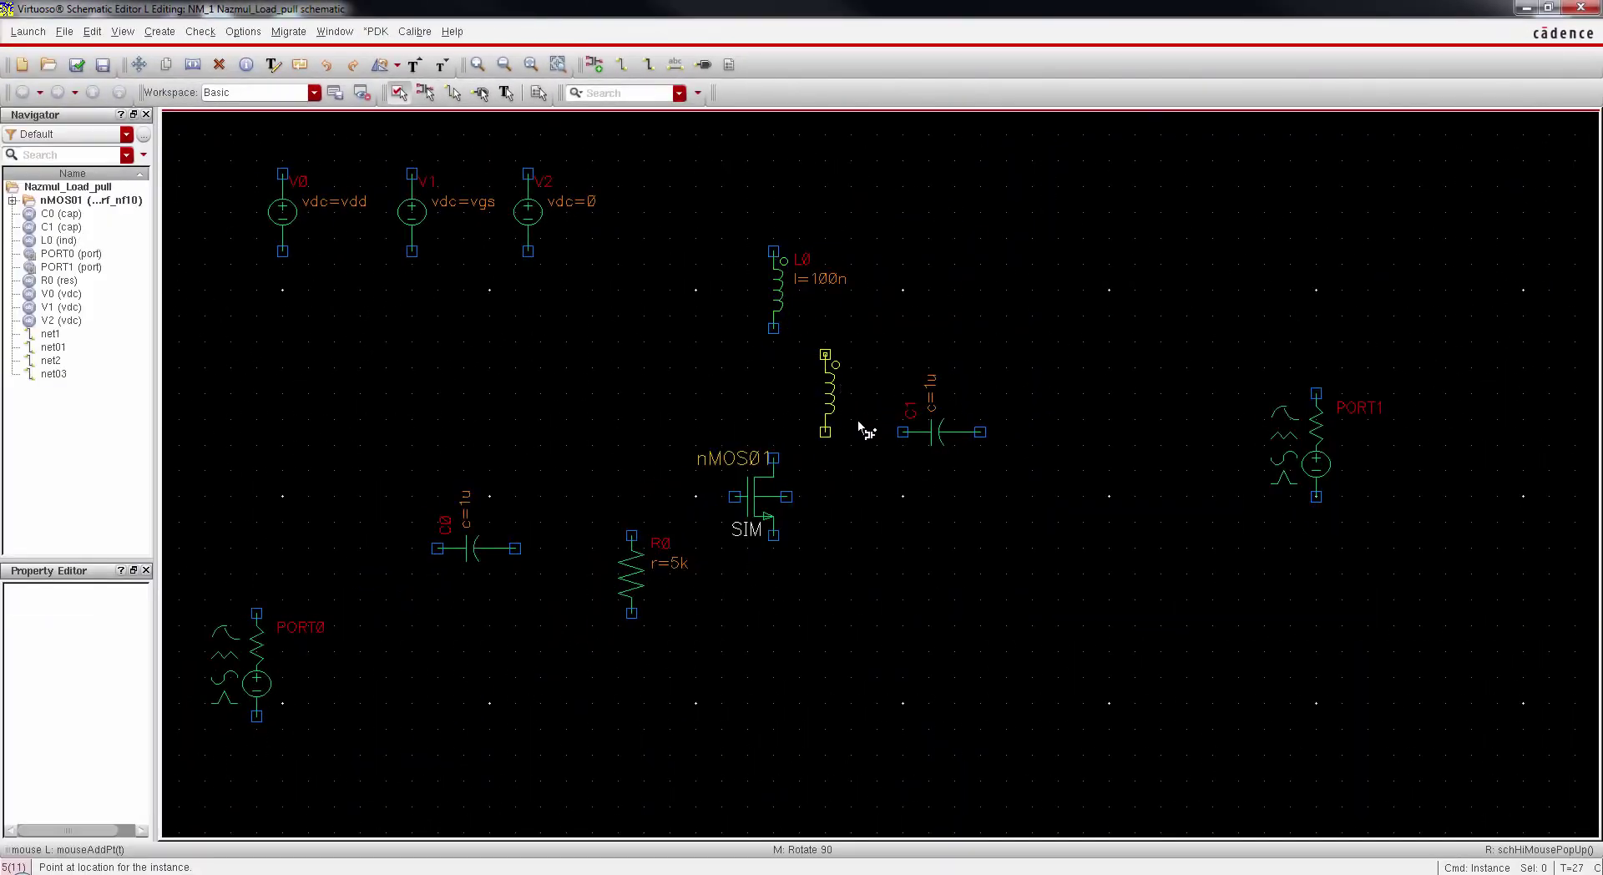
{"action": "key", "text": "Escape"}
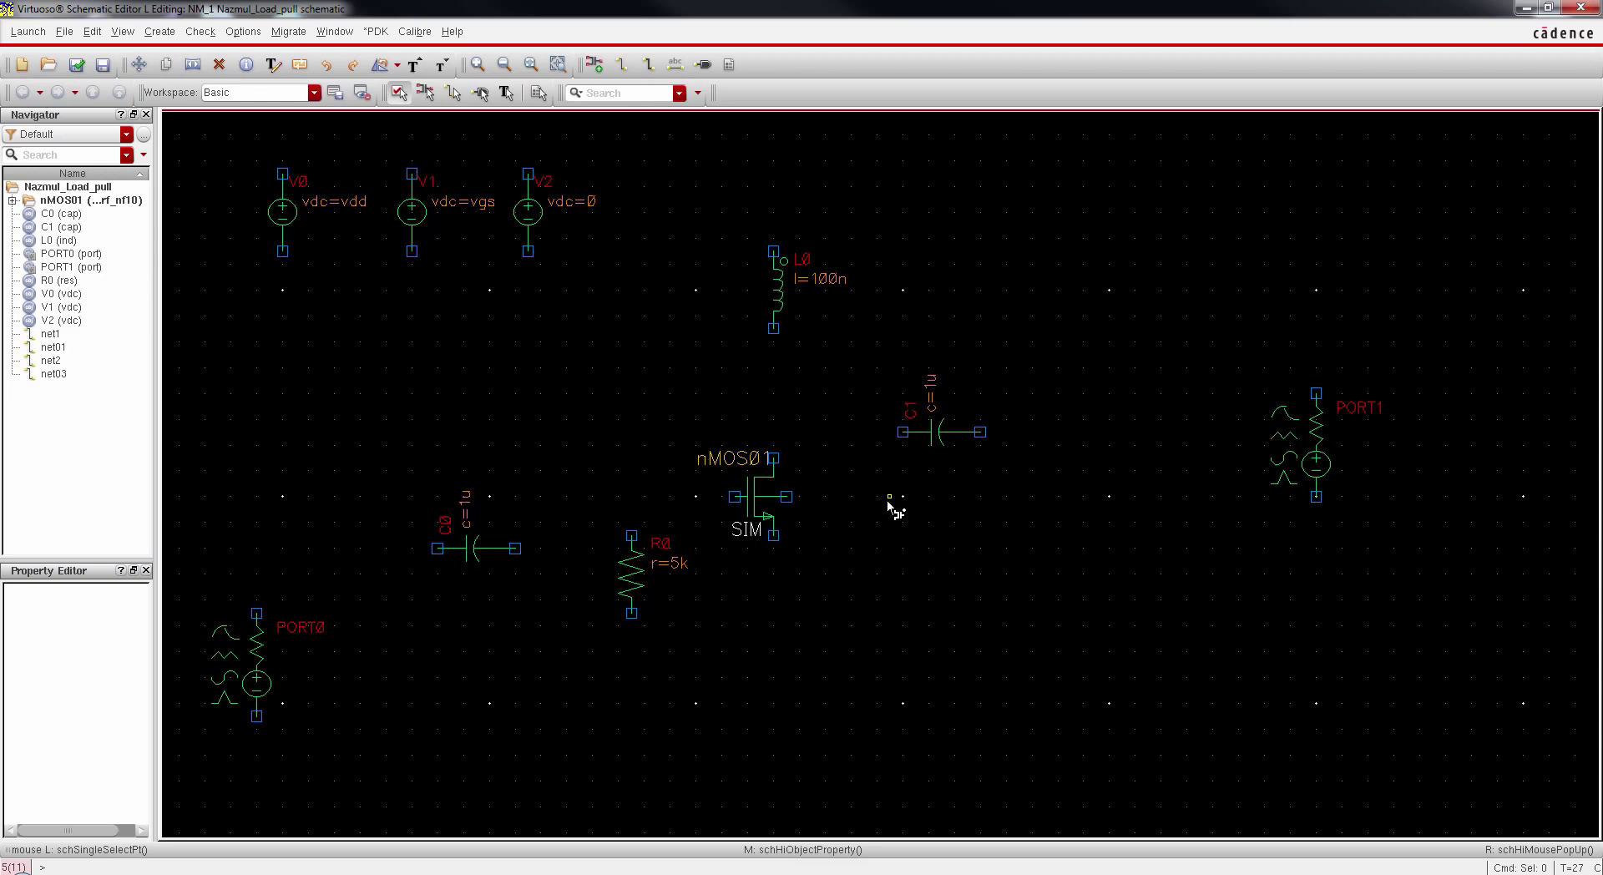
Step: Start adding a new instance of the portAdapter cell from the rfExamples library, using its symbol view
{"action": "left_click", "coordinate": [593, 64]}
{"action": "double_click", "coordinate": [1185, 128]}
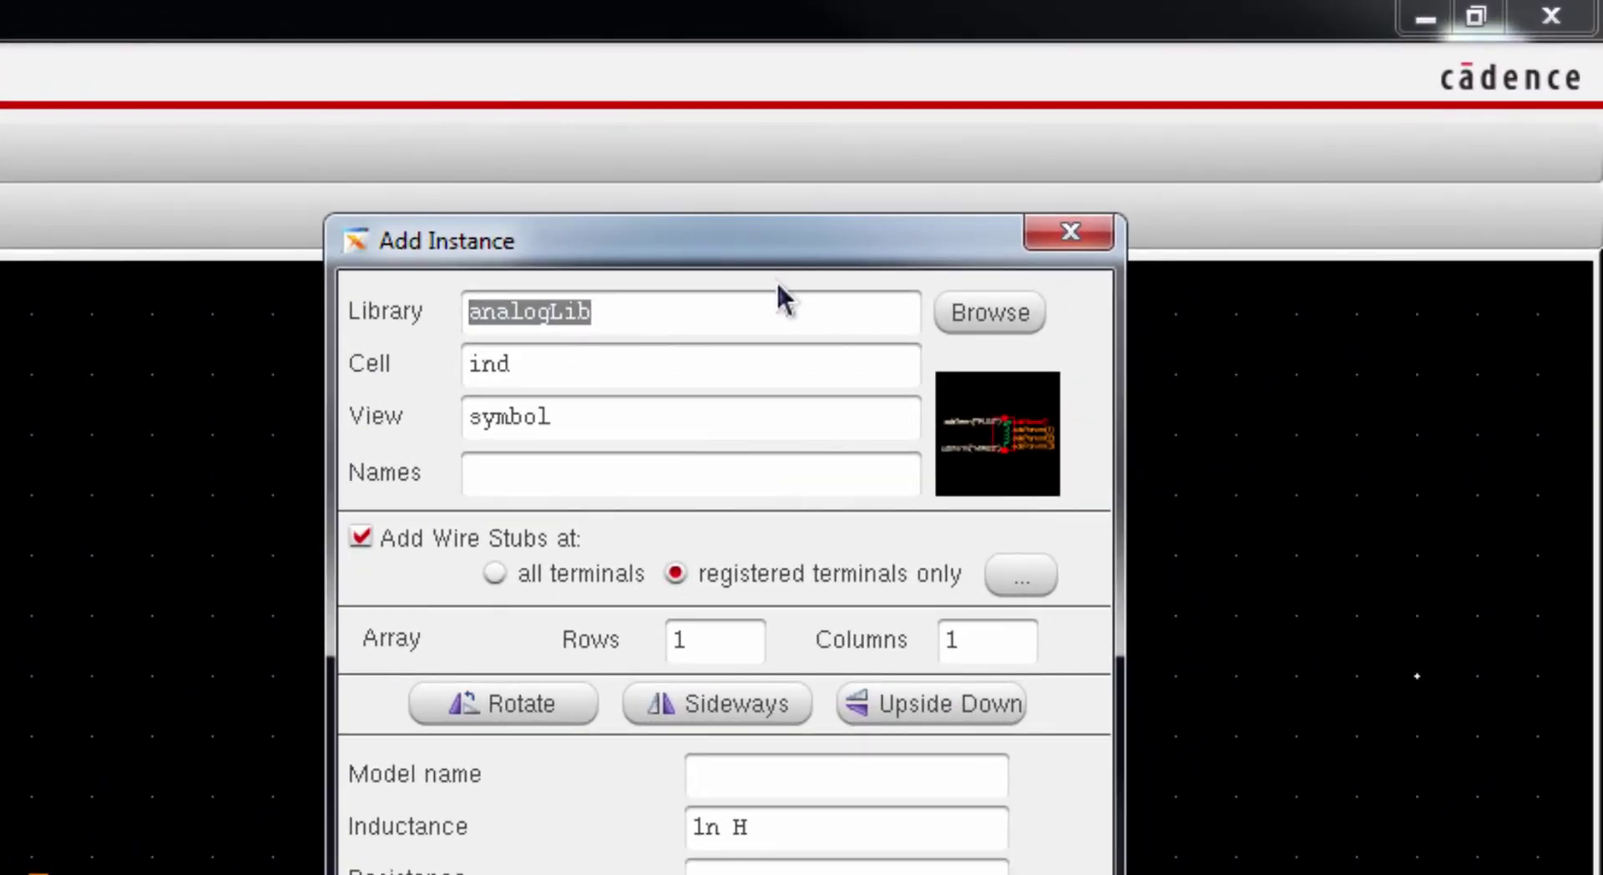
{"action": "type", "text": "rf"}
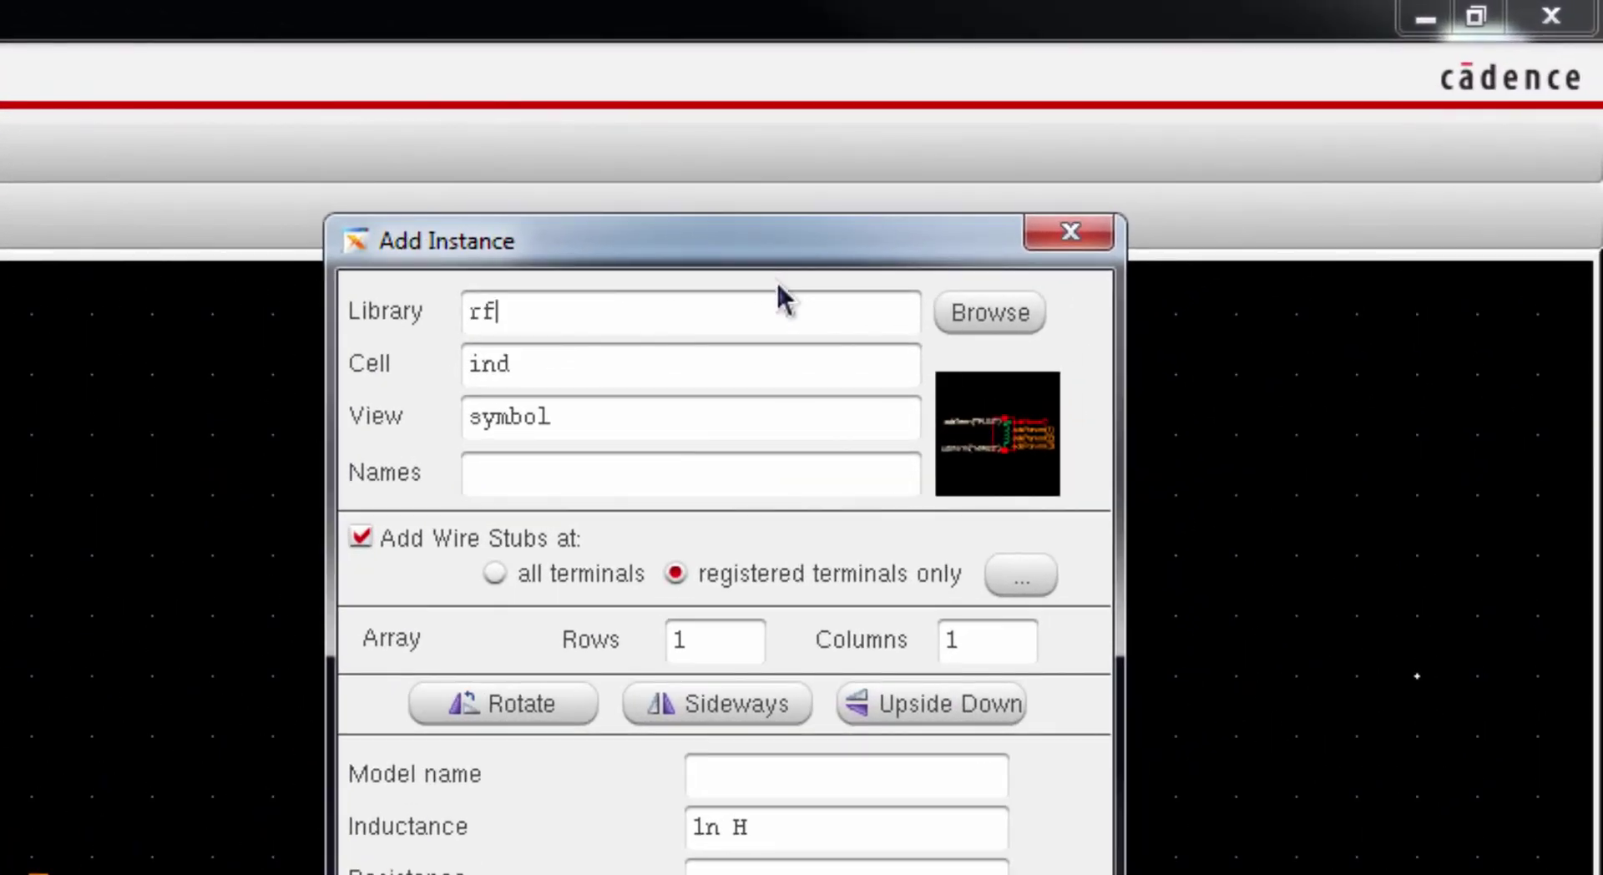
{"action": "type", "text": "Examples"}
{"action": "left_click", "coordinate": [581, 378]}
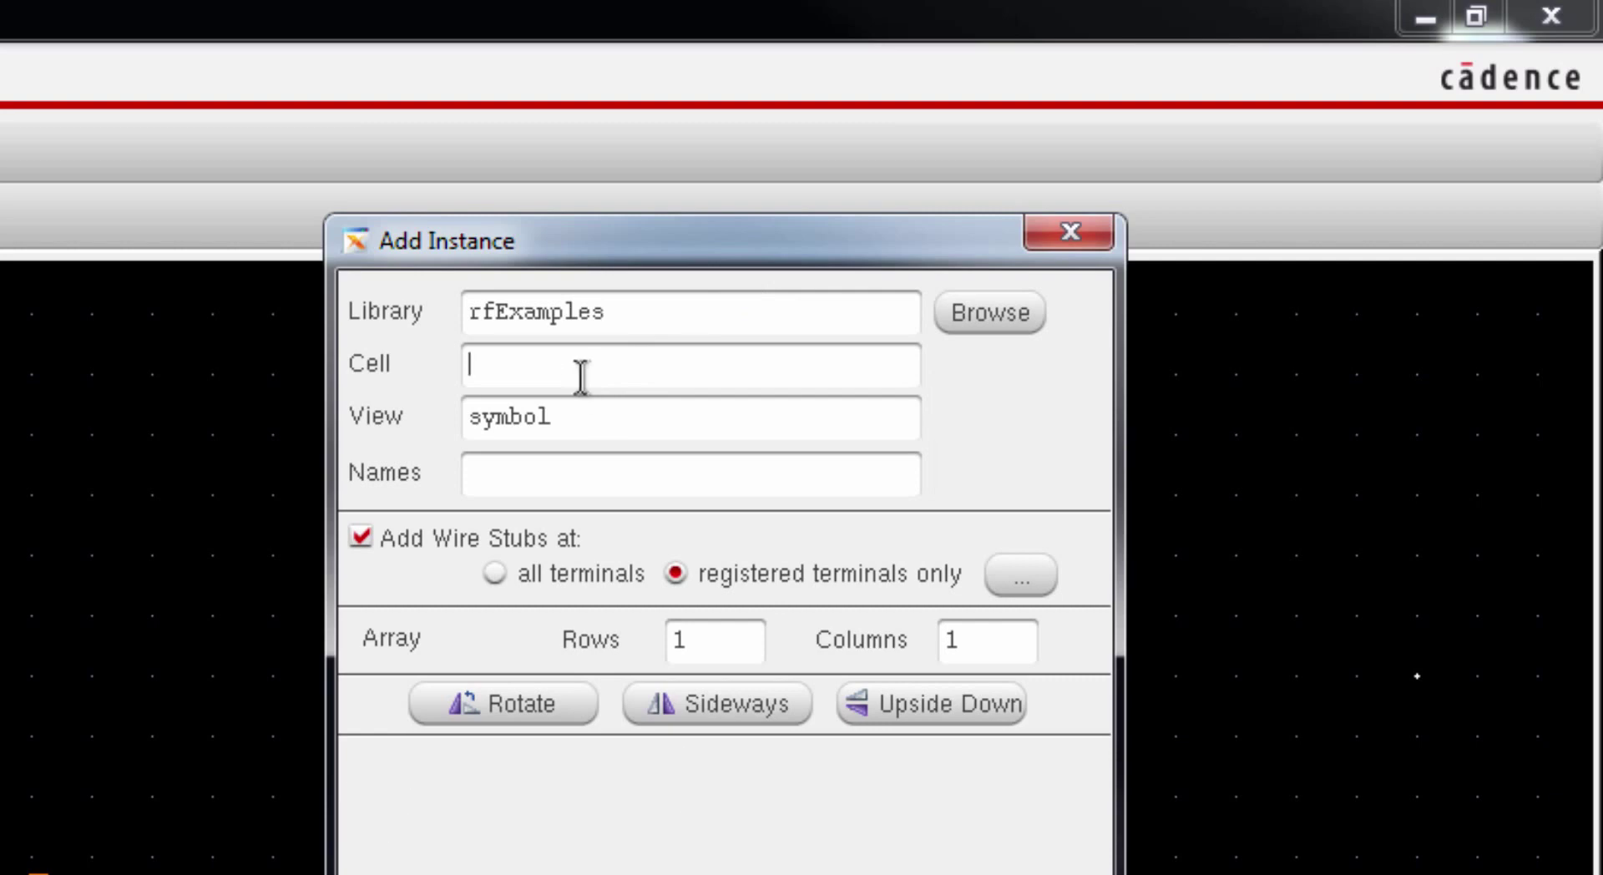
{"action": "type", "text": "portAdapter"}
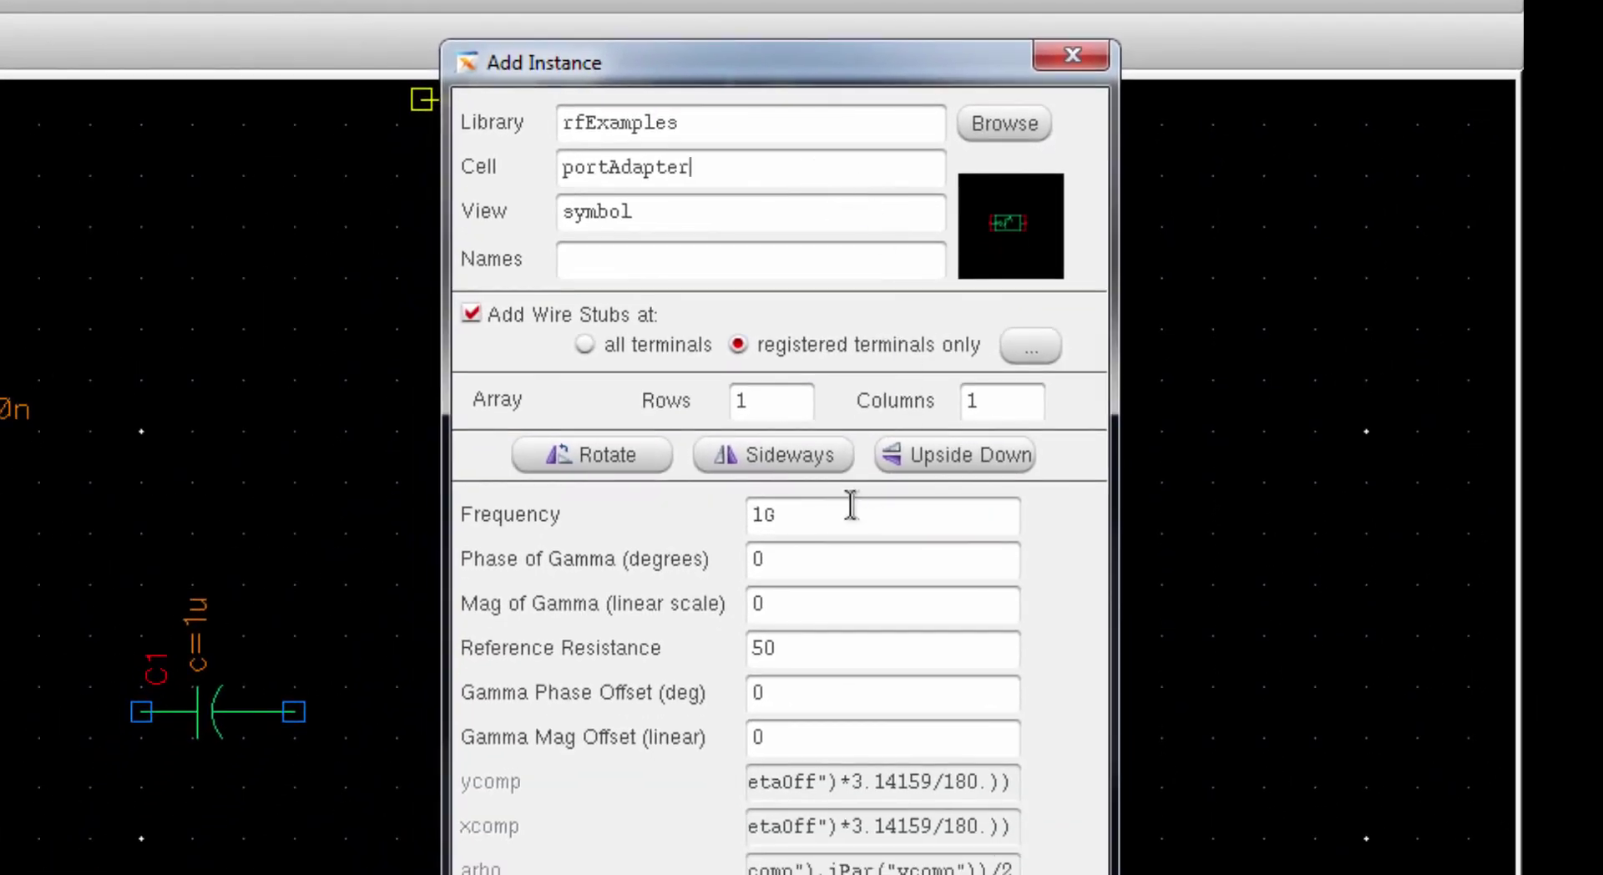
Step: Set the port adapter's frequency to frf, phase of gamma to theta and mag of gamma to mag, and place it between C1 and PORT1
{"action": "double_click", "coordinate": [762, 519]}
{"action": "type", "text": "frf"}
{"action": "double_click", "coordinate": [754, 559]}
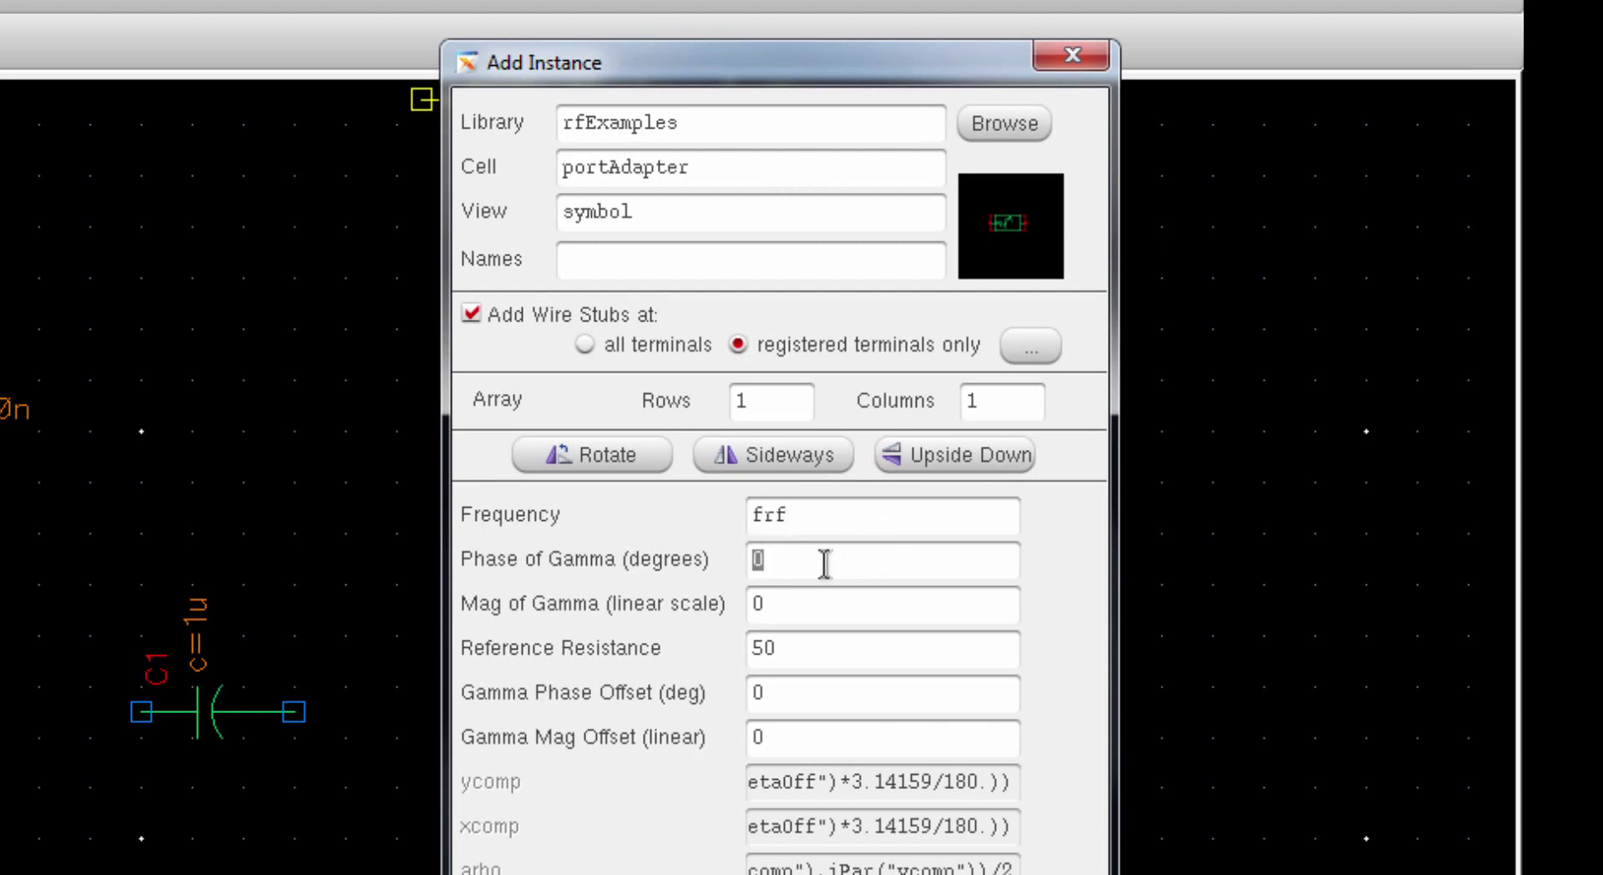
{"action": "type", "text": "theta"}
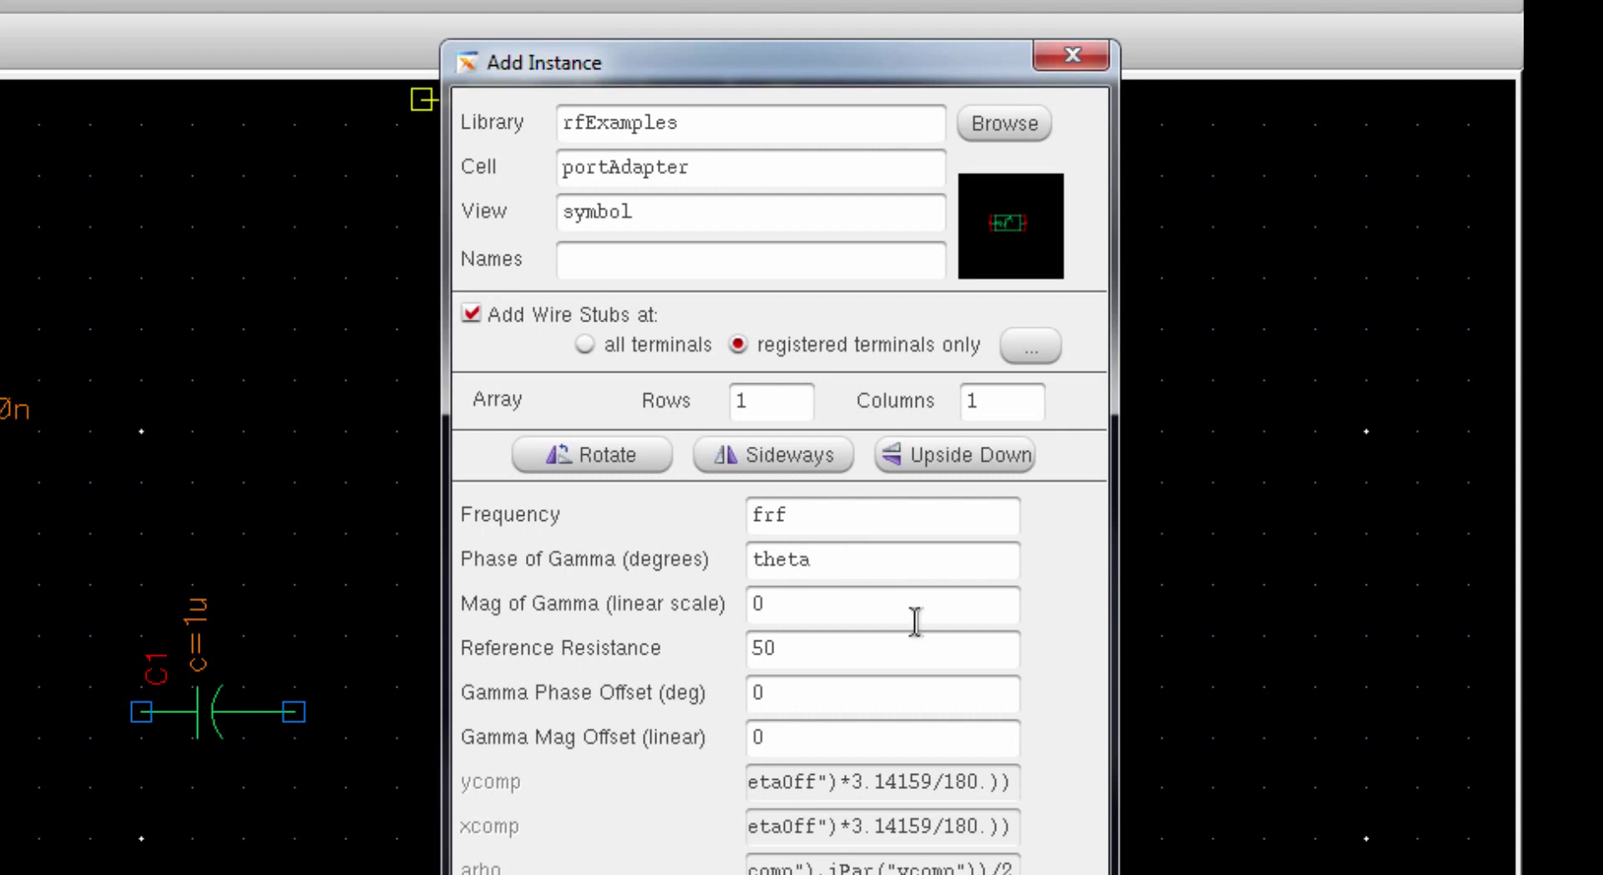
{"action": "double_click", "coordinate": [758, 604]}
{"action": "type", "text": "mag"}
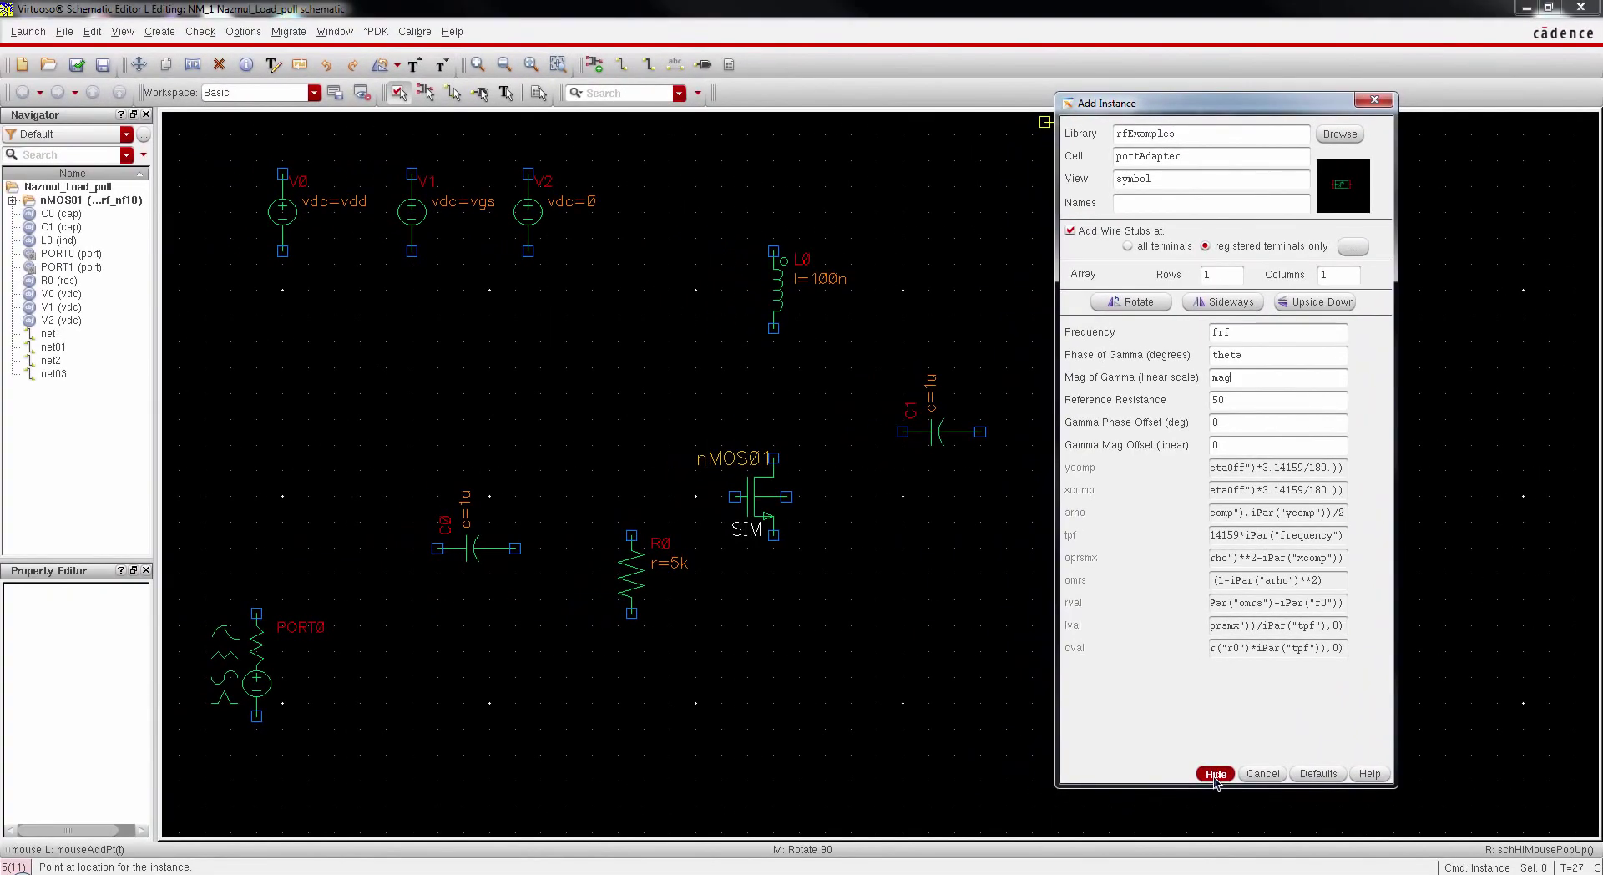
{"action": "left_click", "coordinate": [1068, 809]}
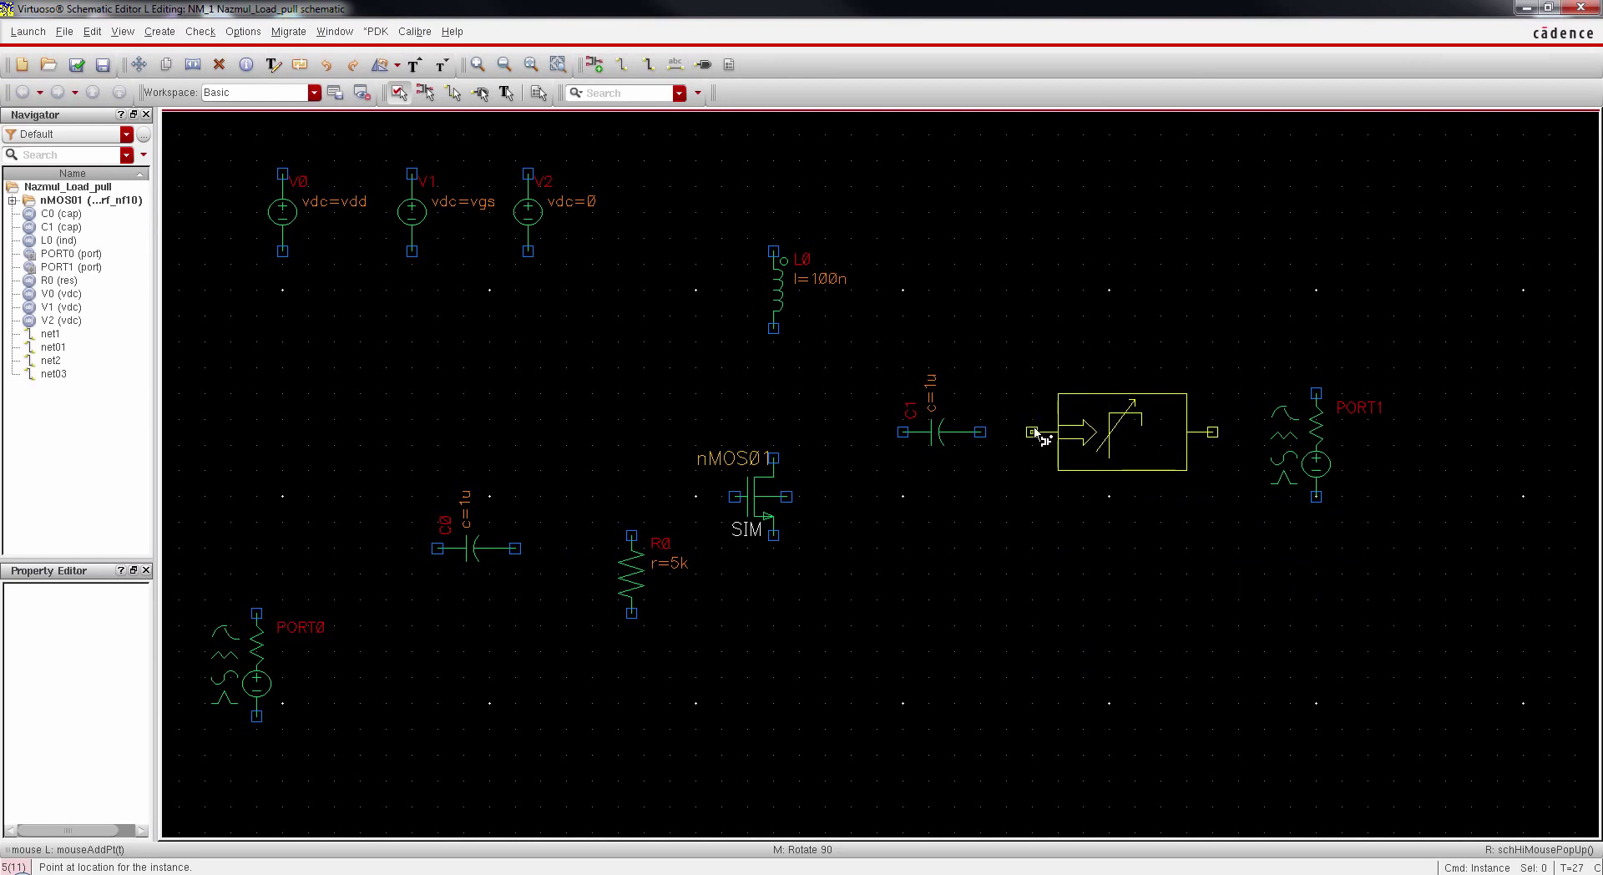
{"action": "left_click", "coordinate": [1033, 432]}
{"action": "key", "text": "Escape"}
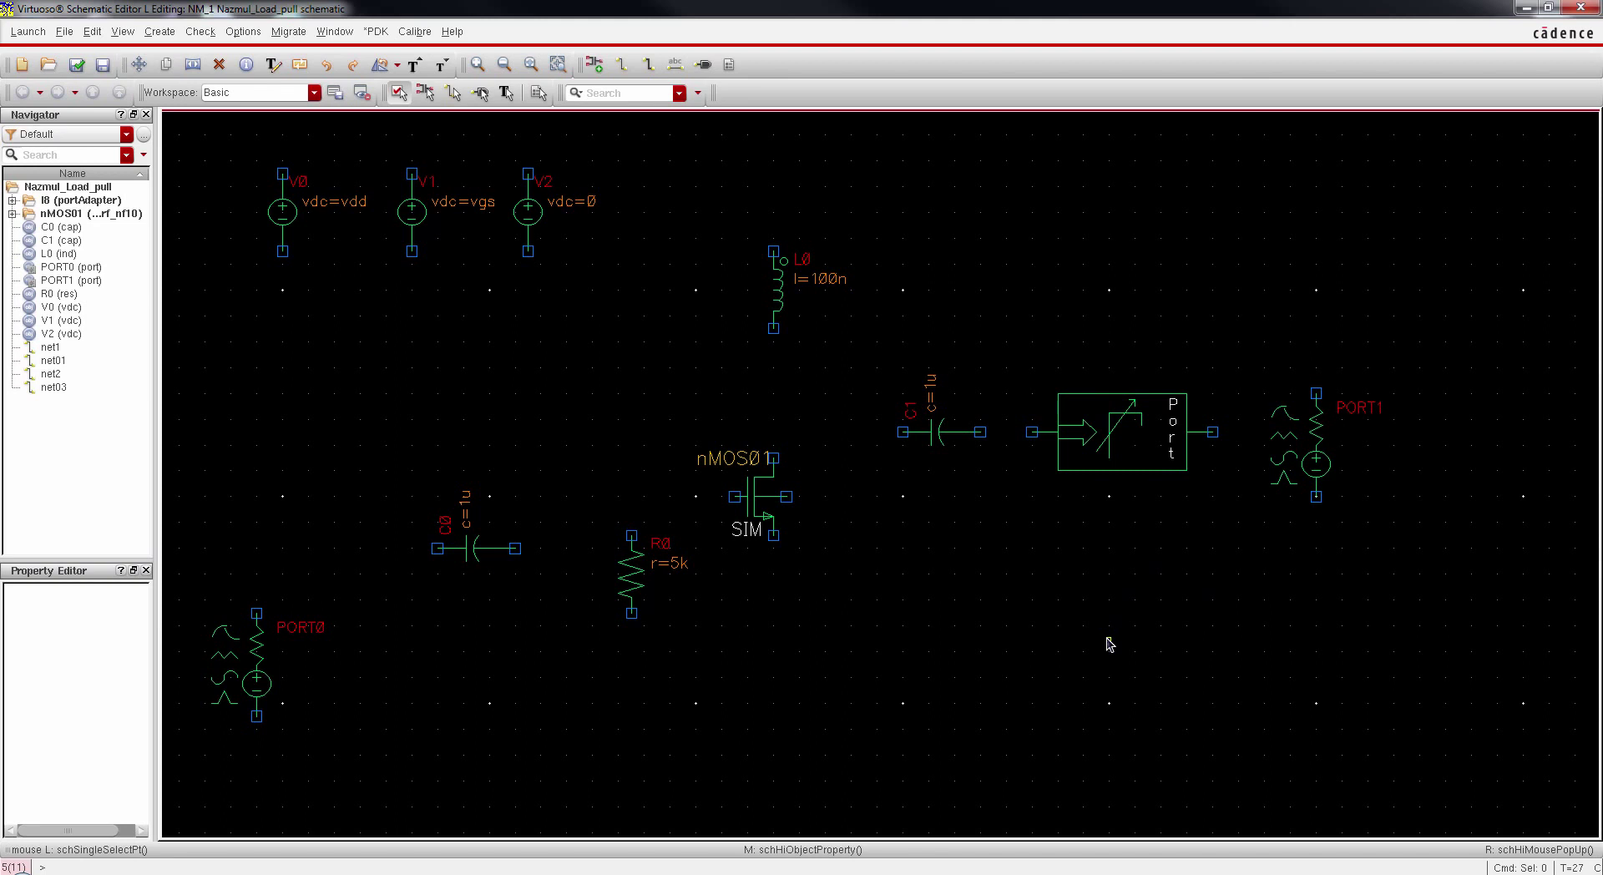
Step: Move PORT1 below the port adapter's output level, and bring PORT0 and C0 closer to resistor R0
{"action": "left_click", "coordinate": [1071, 639]}
{"action": "left_click_drag", "start_coordinate": [1328, 451], "coordinate": [1313, 524]}
{"action": "left_click", "coordinate": [1313, 524]}
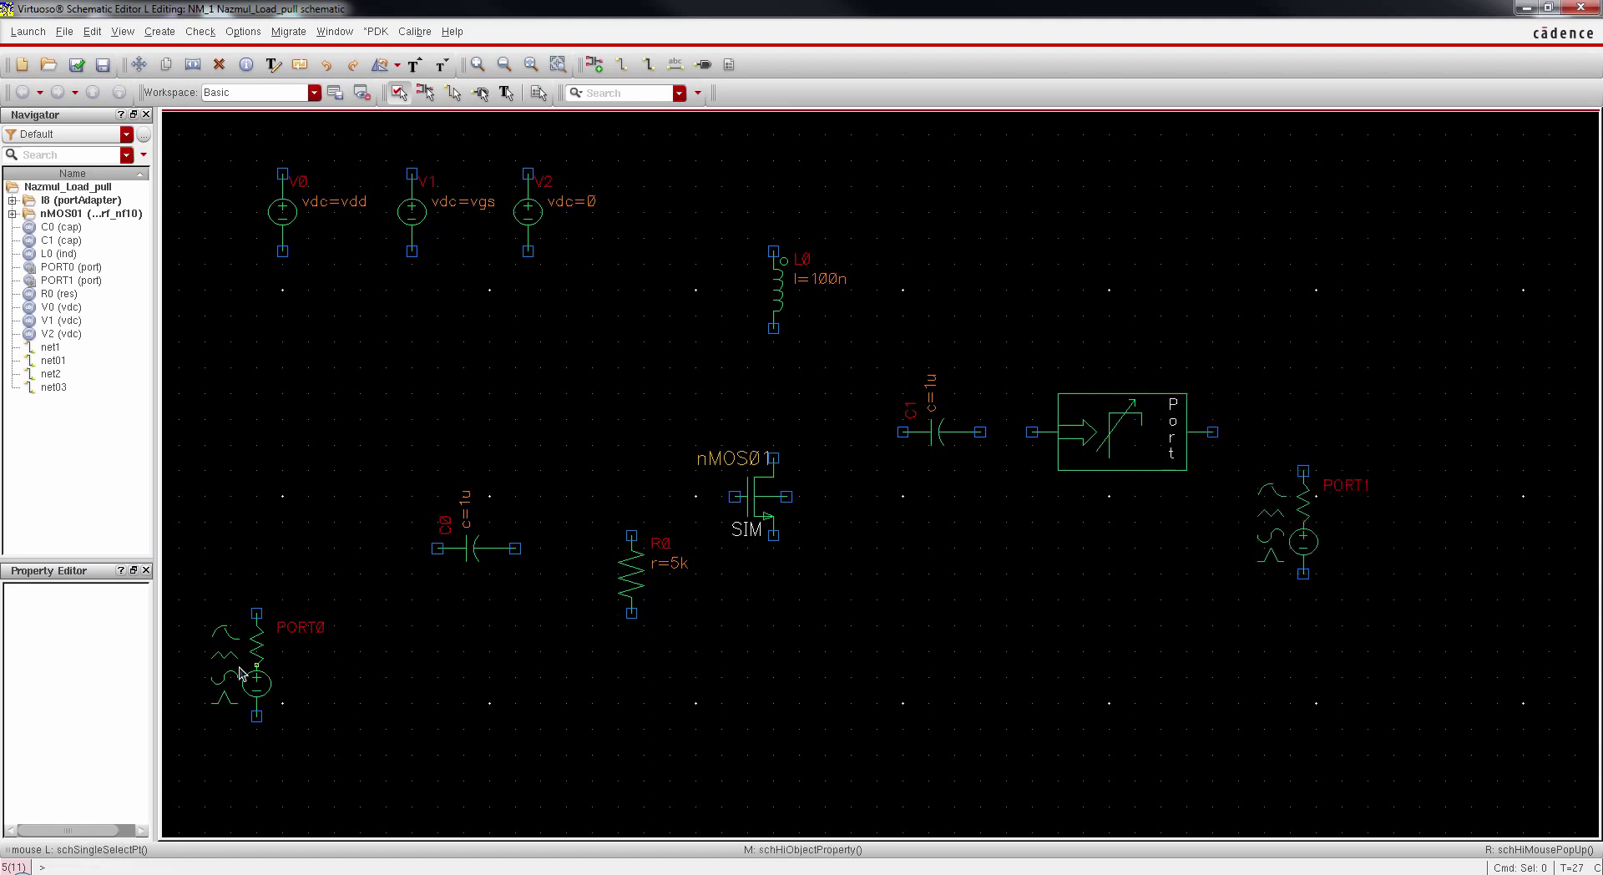
{"action": "left_click_drag", "start_coordinate": [240, 673], "coordinate": [369, 626]}
{"action": "left_click_drag", "start_coordinate": [478, 549], "coordinate": [528, 544]}
{"action": "left_click", "coordinate": [528, 544]}
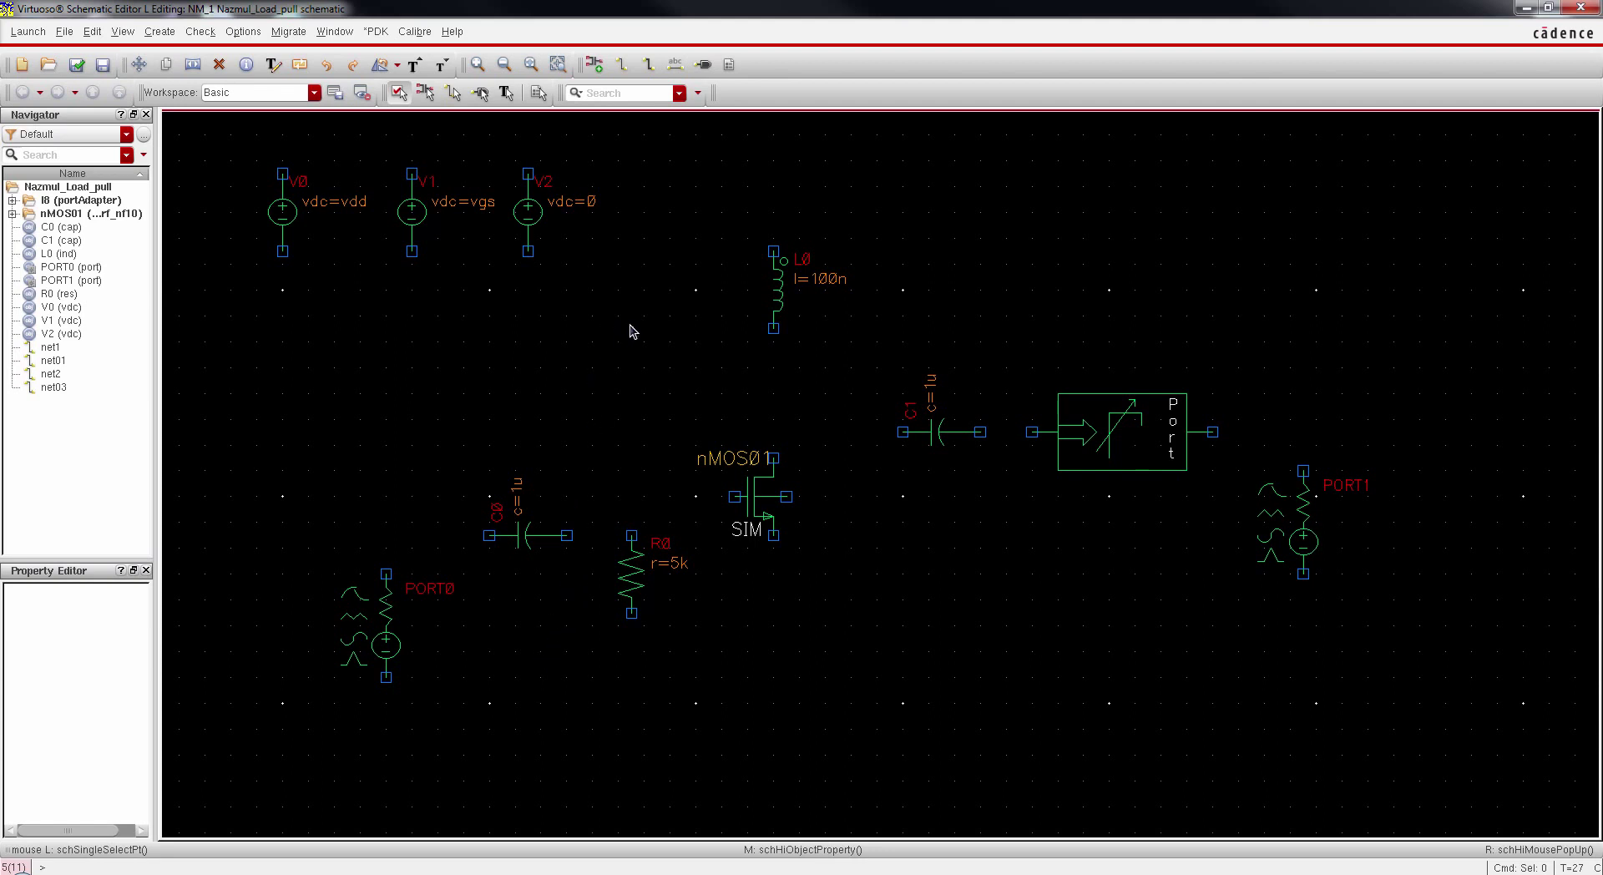
Step: Move the three DC sources V0, V1 and V2 together down and slightly to the right
{"action": "left_click_drag", "start_coordinate": [244, 145], "coordinate": [644, 315]}
{"action": "left_click_drag", "start_coordinate": [419, 215], "coordinate": [457, 305]}
{"action": "left_click", "coordinate": [670, 232]}
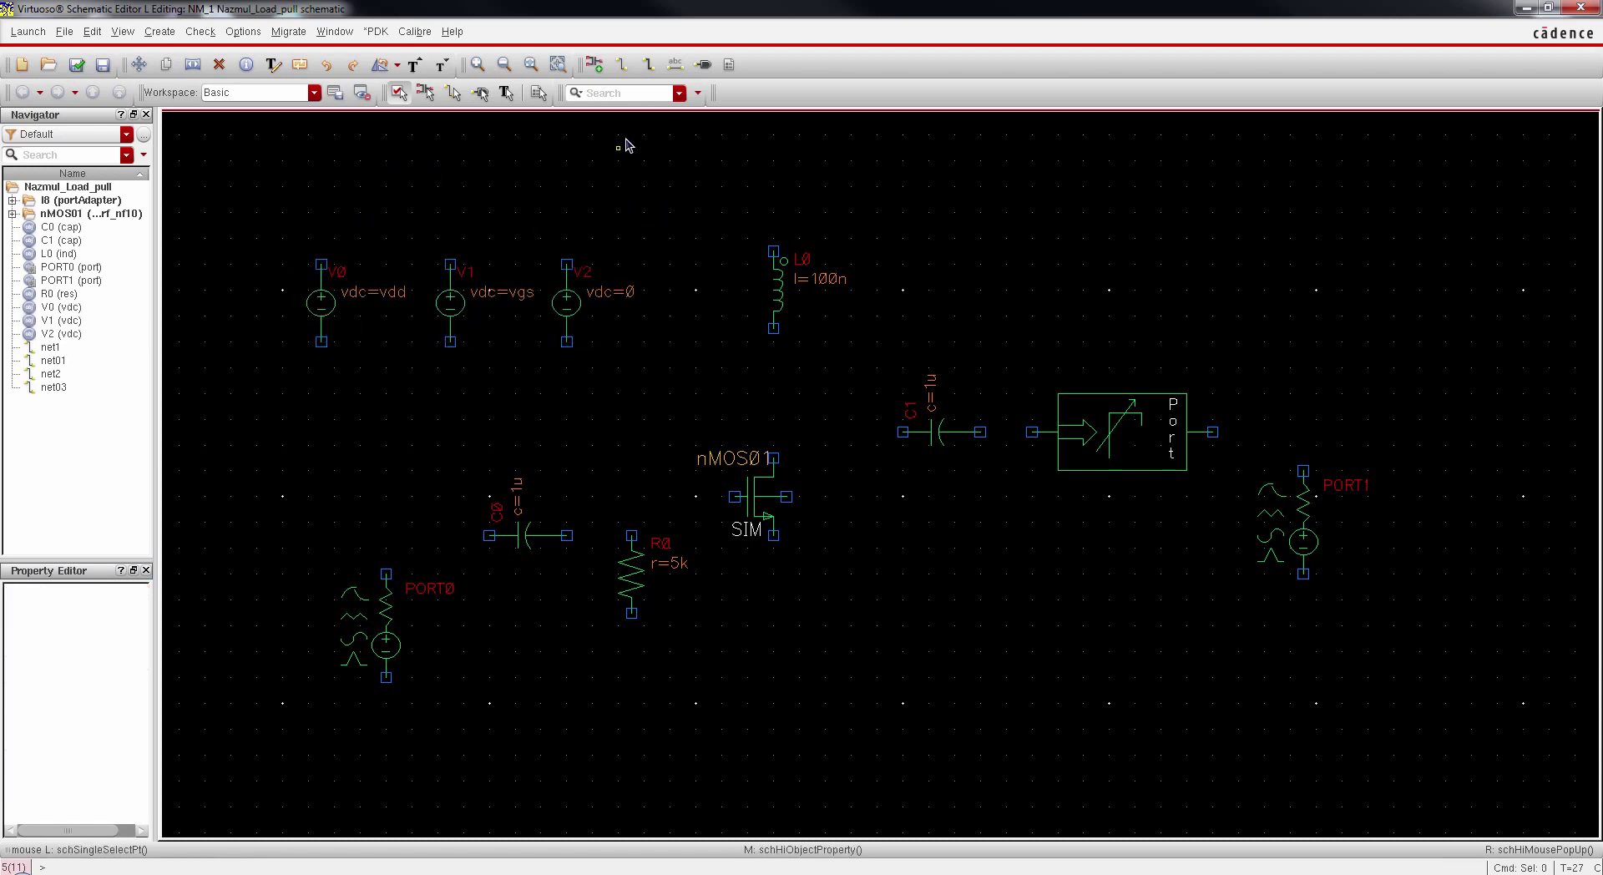
Step: Wire PORT0's upper terminal through C0 to the top of R0 and on to the transistor's gate
{"action": "left_click", "coordinate": [600, 73]}
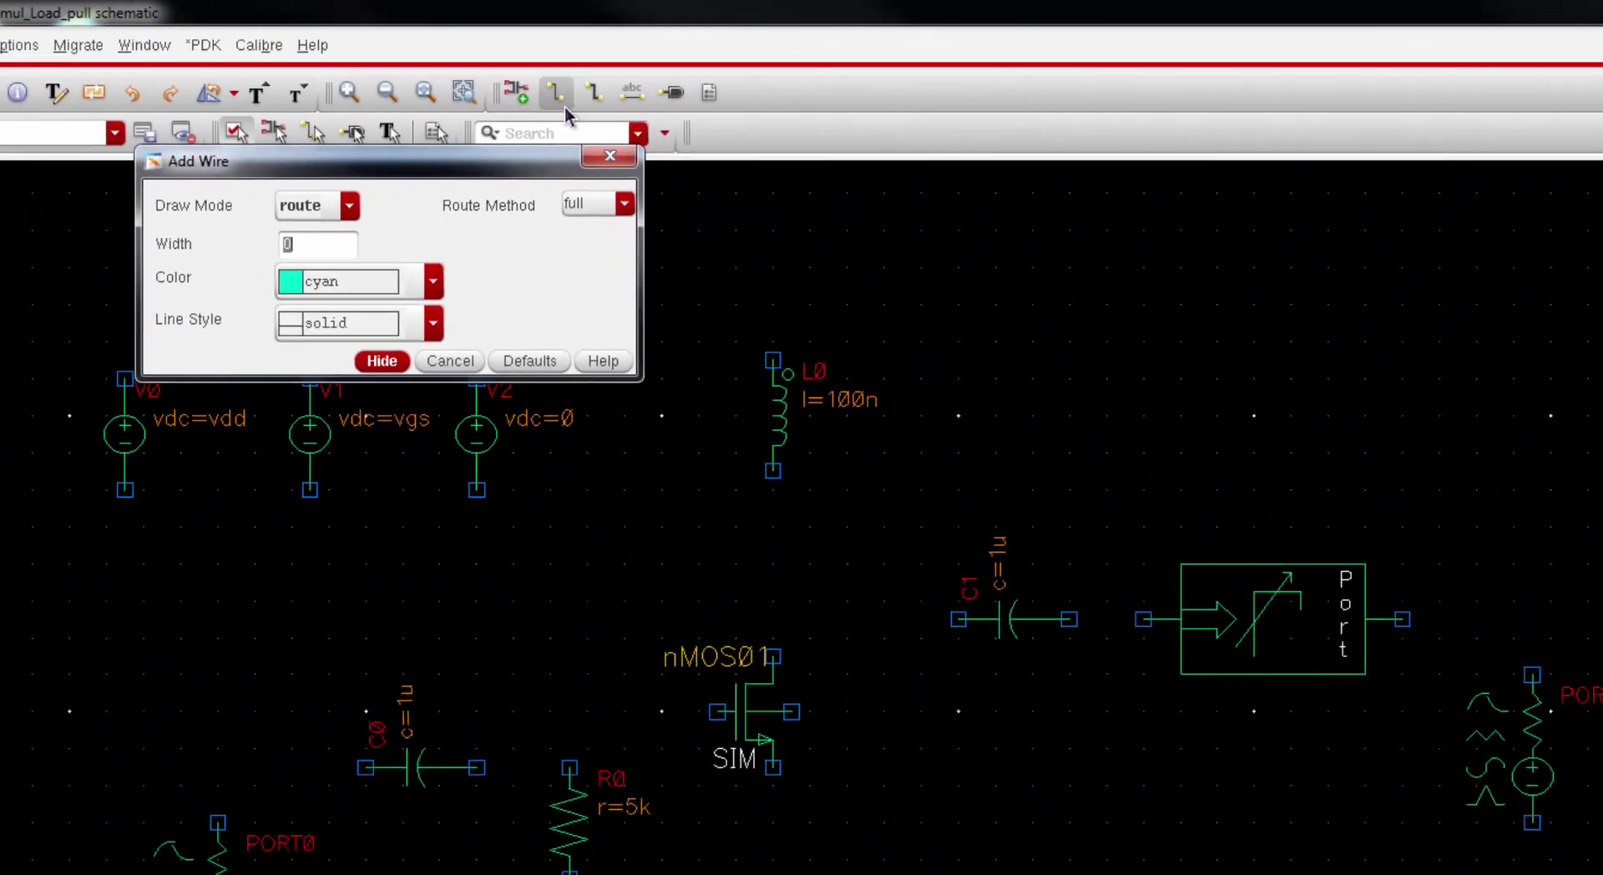
{"action": "left_click", "coordinate": [382, 361]}
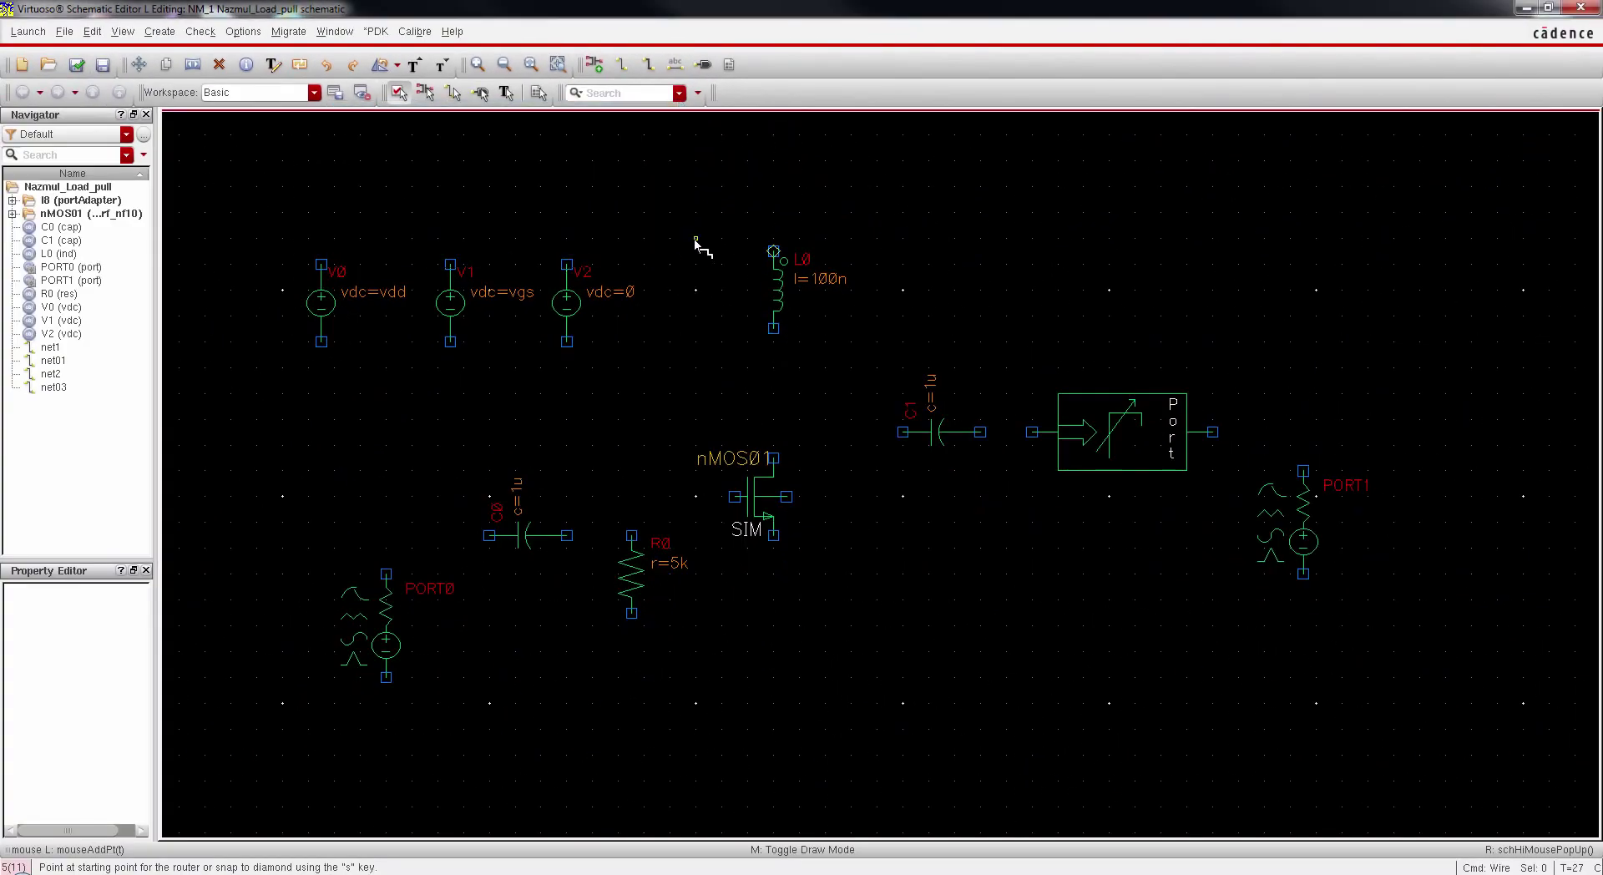
{"action": "left_click", "coordinate": [386, 575]}
{"action": "left_click", "coordinate": [489, 535]}
{"action": "left_click", "coordinate": [567, 535]}
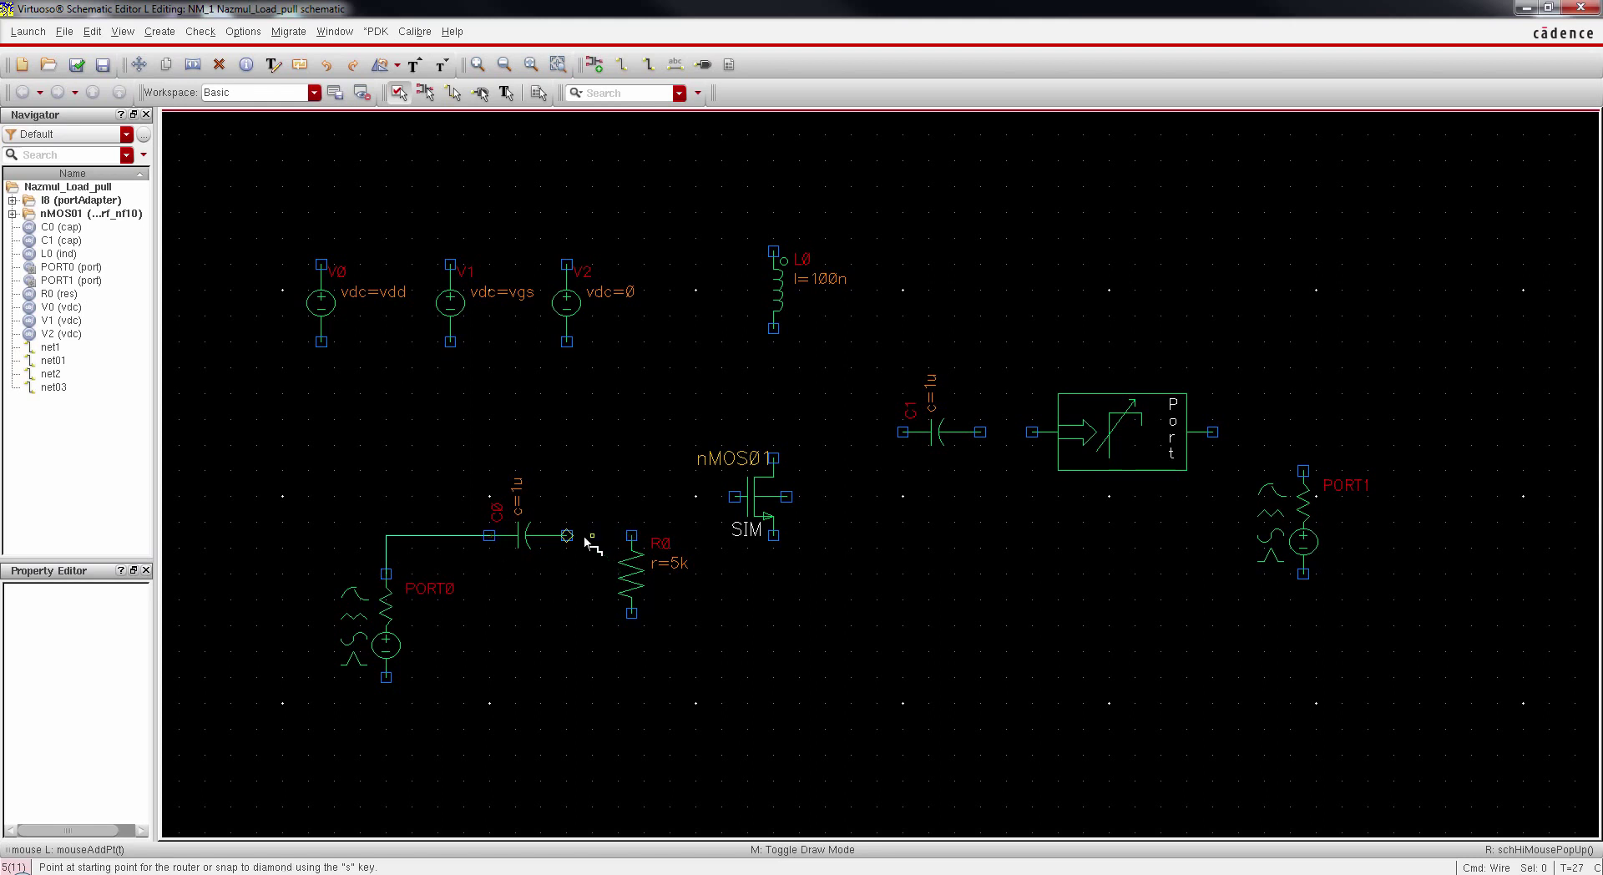
{"action": "left_click", "coordinate": [632, 537]}
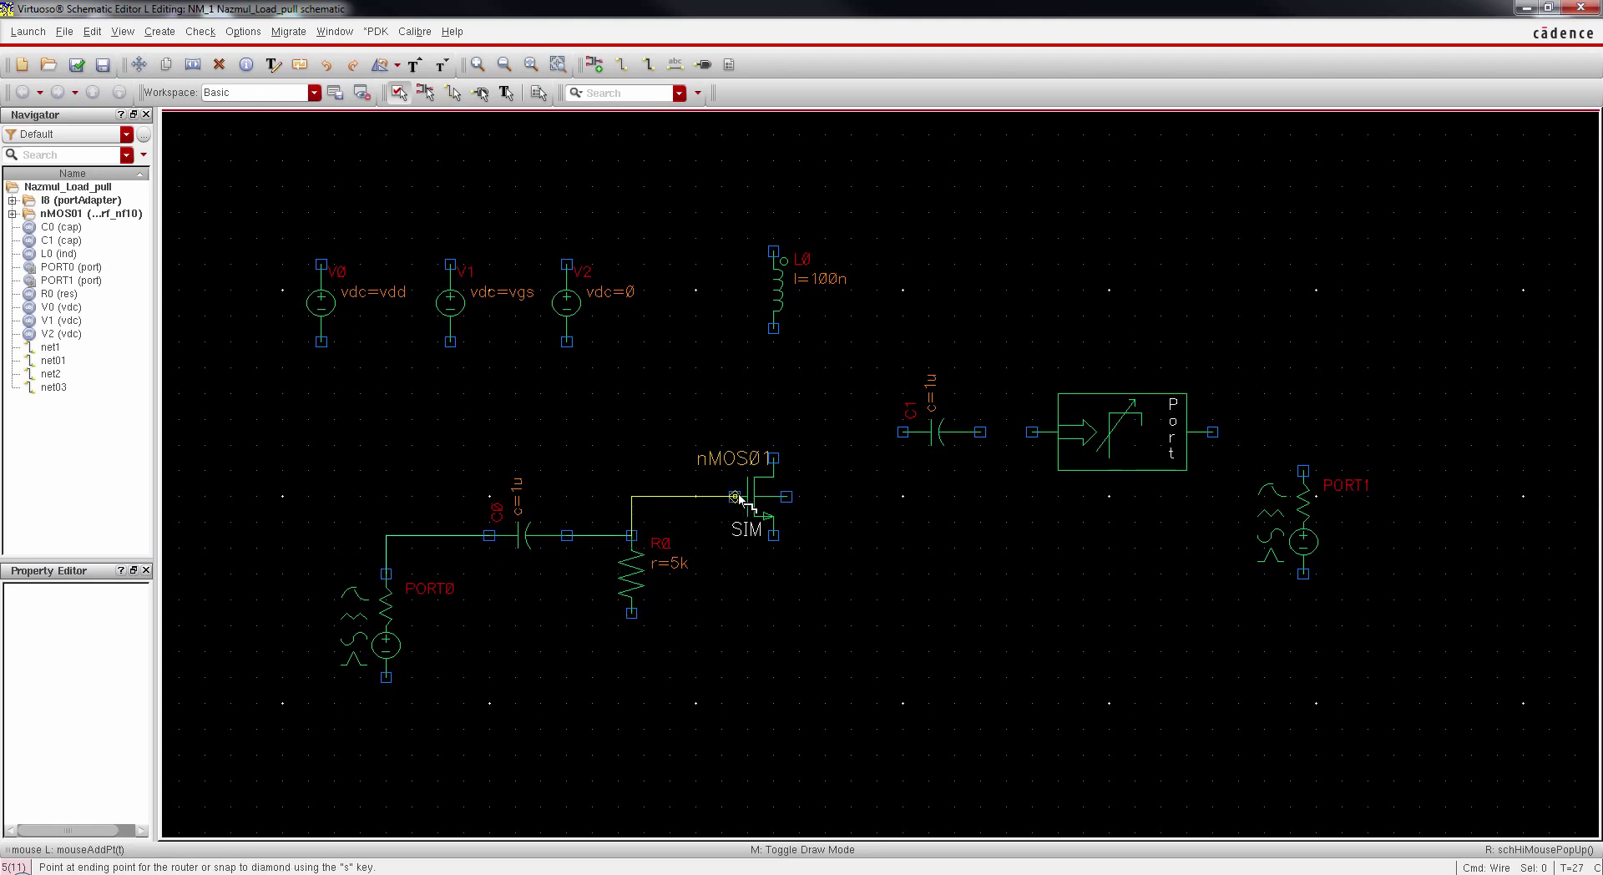
{"action": "left_click", "coordinate": [735, 497]}
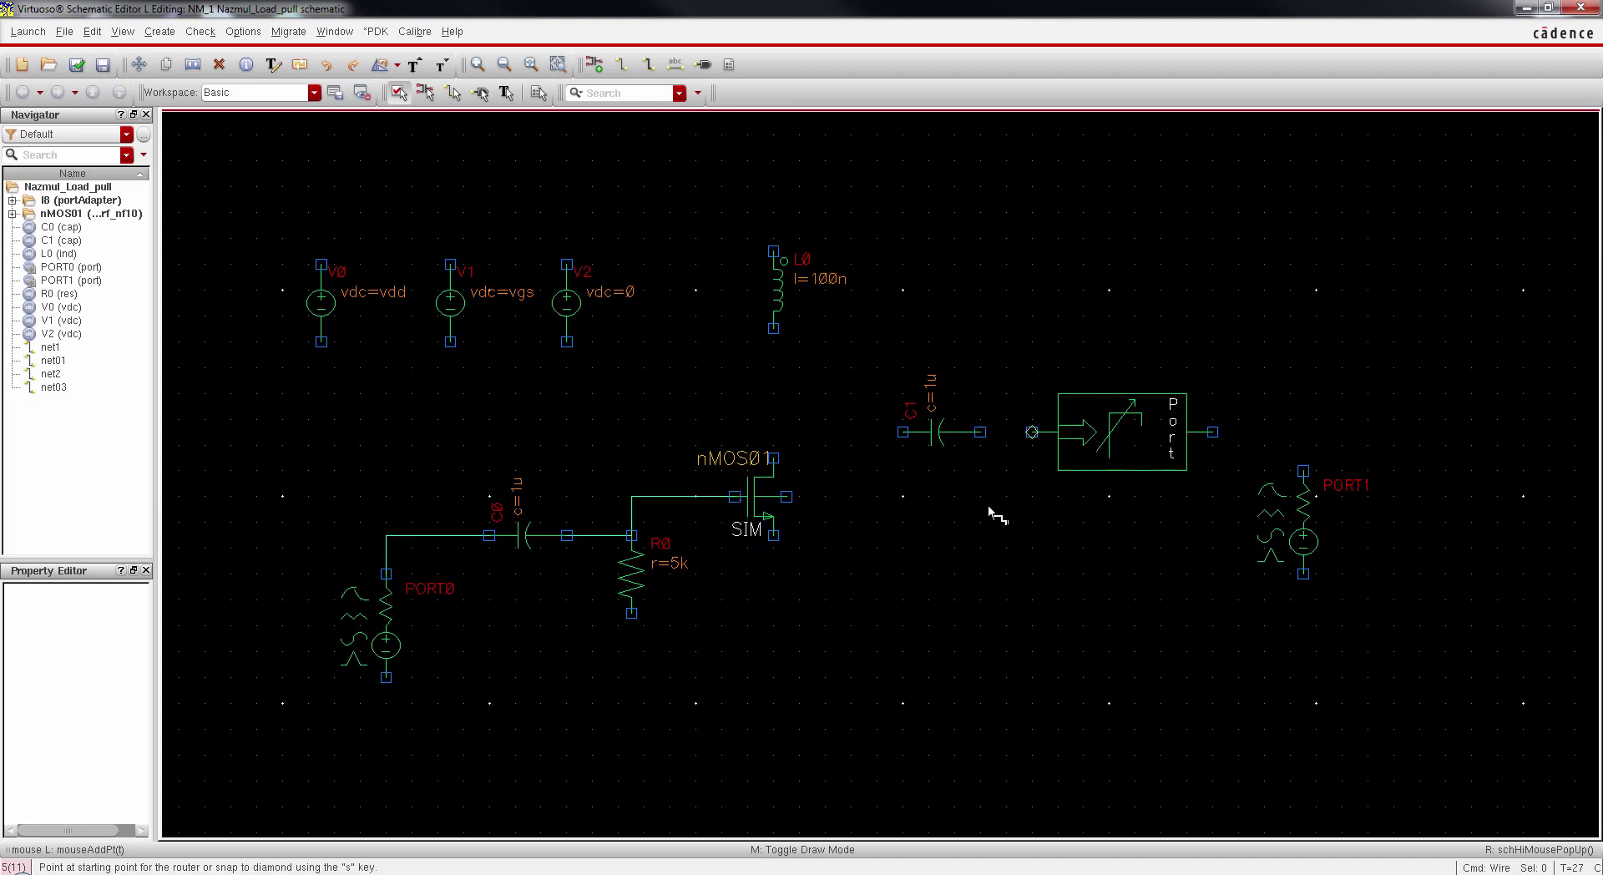
Step: Draw open-ended wire stubs downward from the lower terminals of R0 and PORT0 and from the transistor's source
{"action": "left_click", "coordinate": [629, 657]}
{"action": "double_click", "coordinate": [631, 677]}
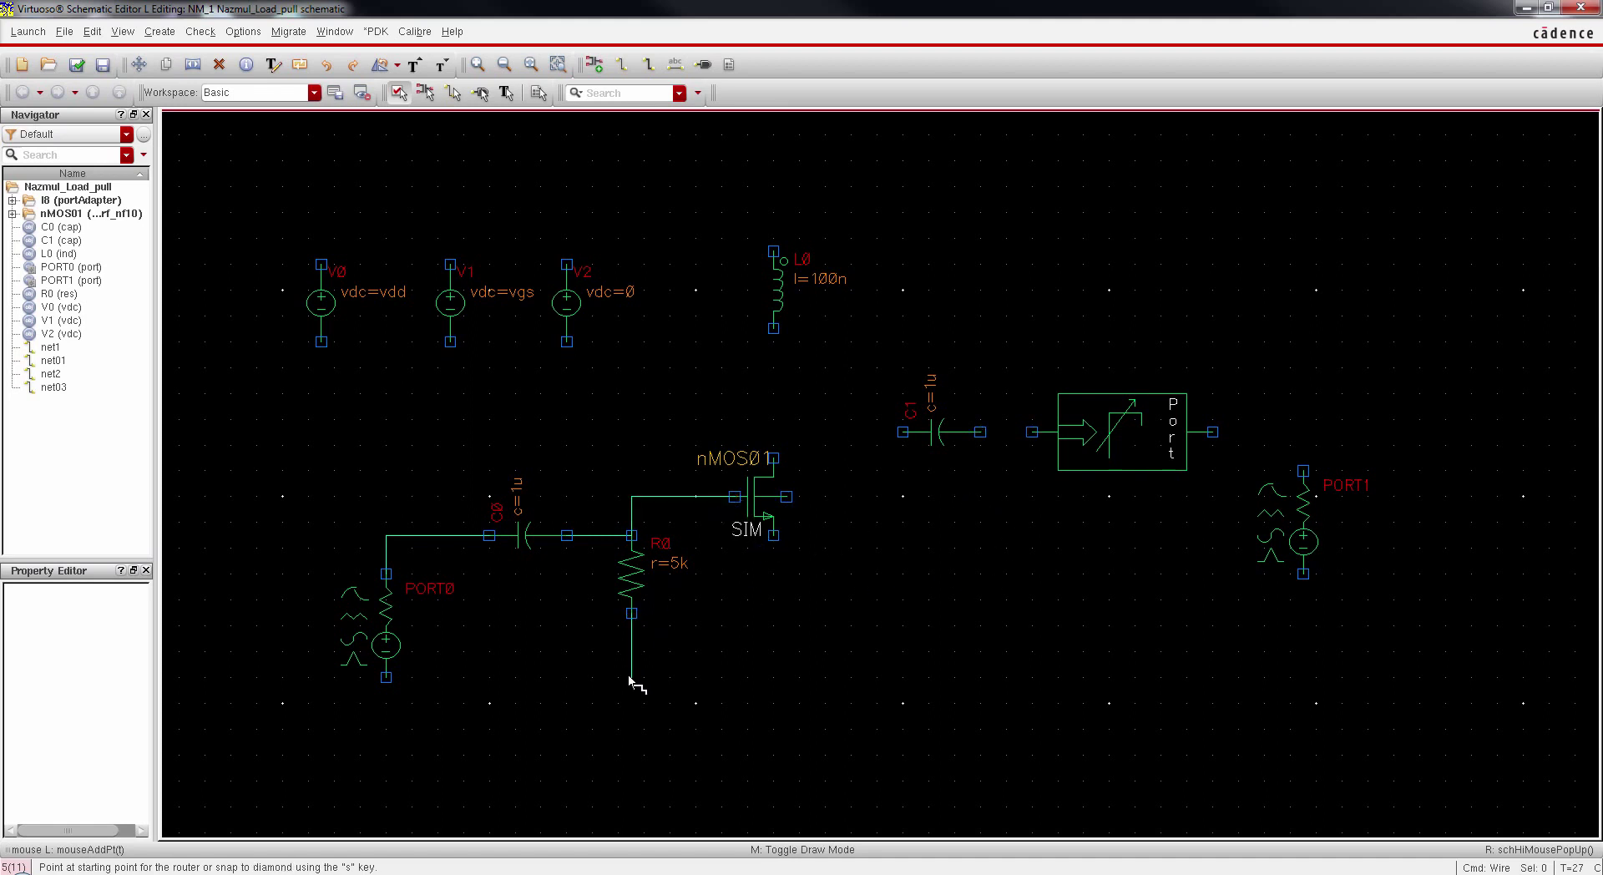
{"action": "left_click", "coordinate": [386, 677]}
{"action": "double_click", "coordinate": [387, 752]}
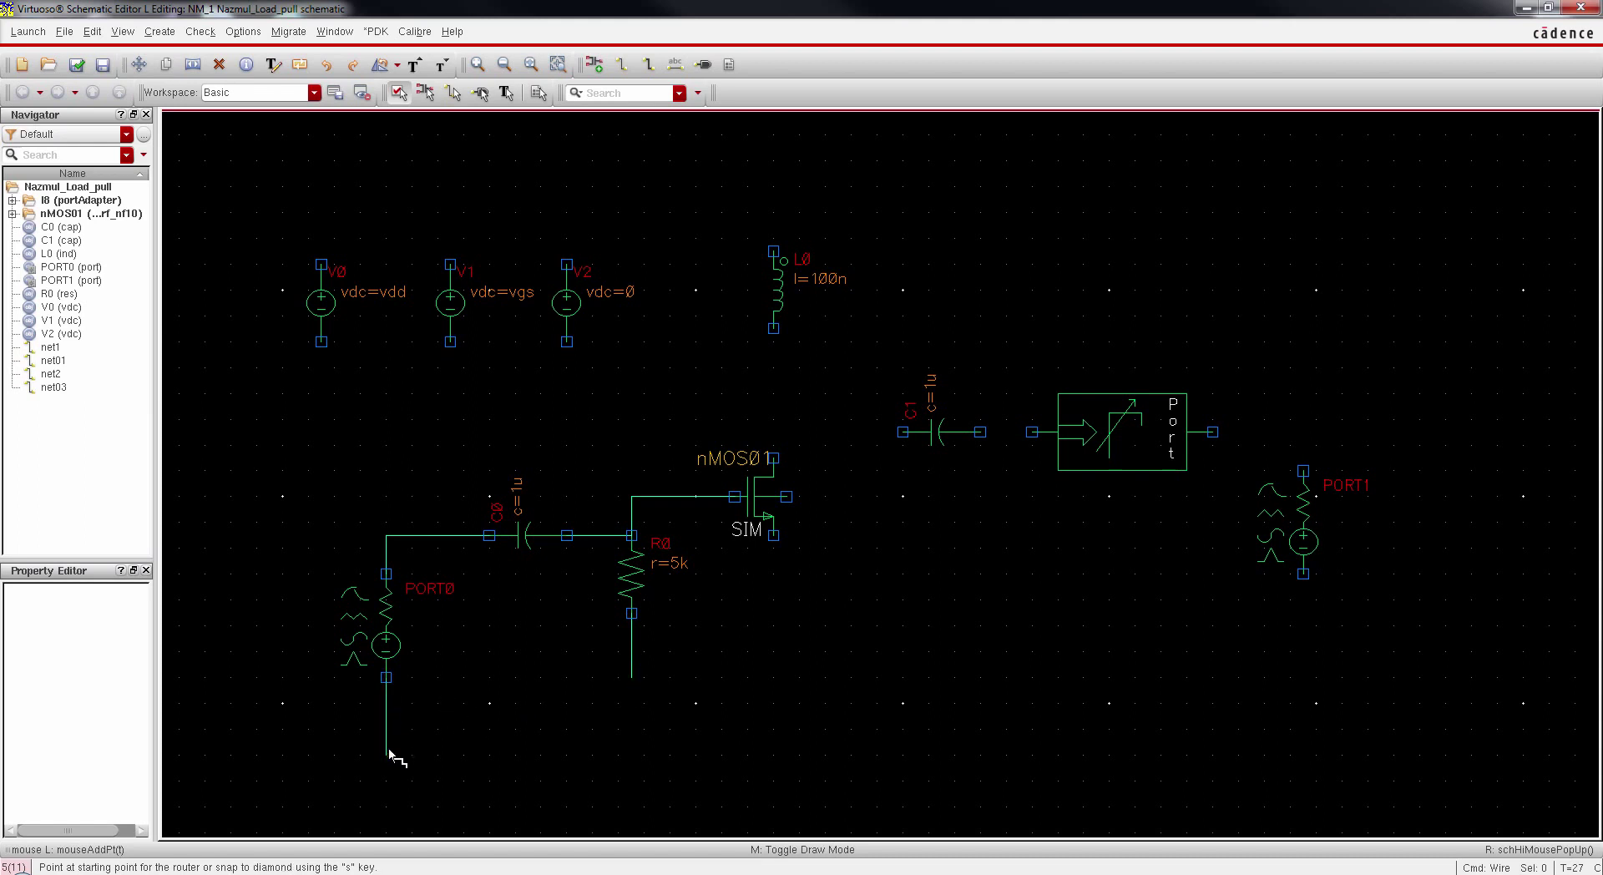
{"action": "left_click", "coordinate": [774, 535]}
{"action": "double_click", "coordinate": [774, 641]}
Step: Wire the transistor's body terminal around its right side to the source terminal
{"action": "left_click", "coordinate": [787, 498]}
{"action": "left_click", "coordinate": [812, 536]}
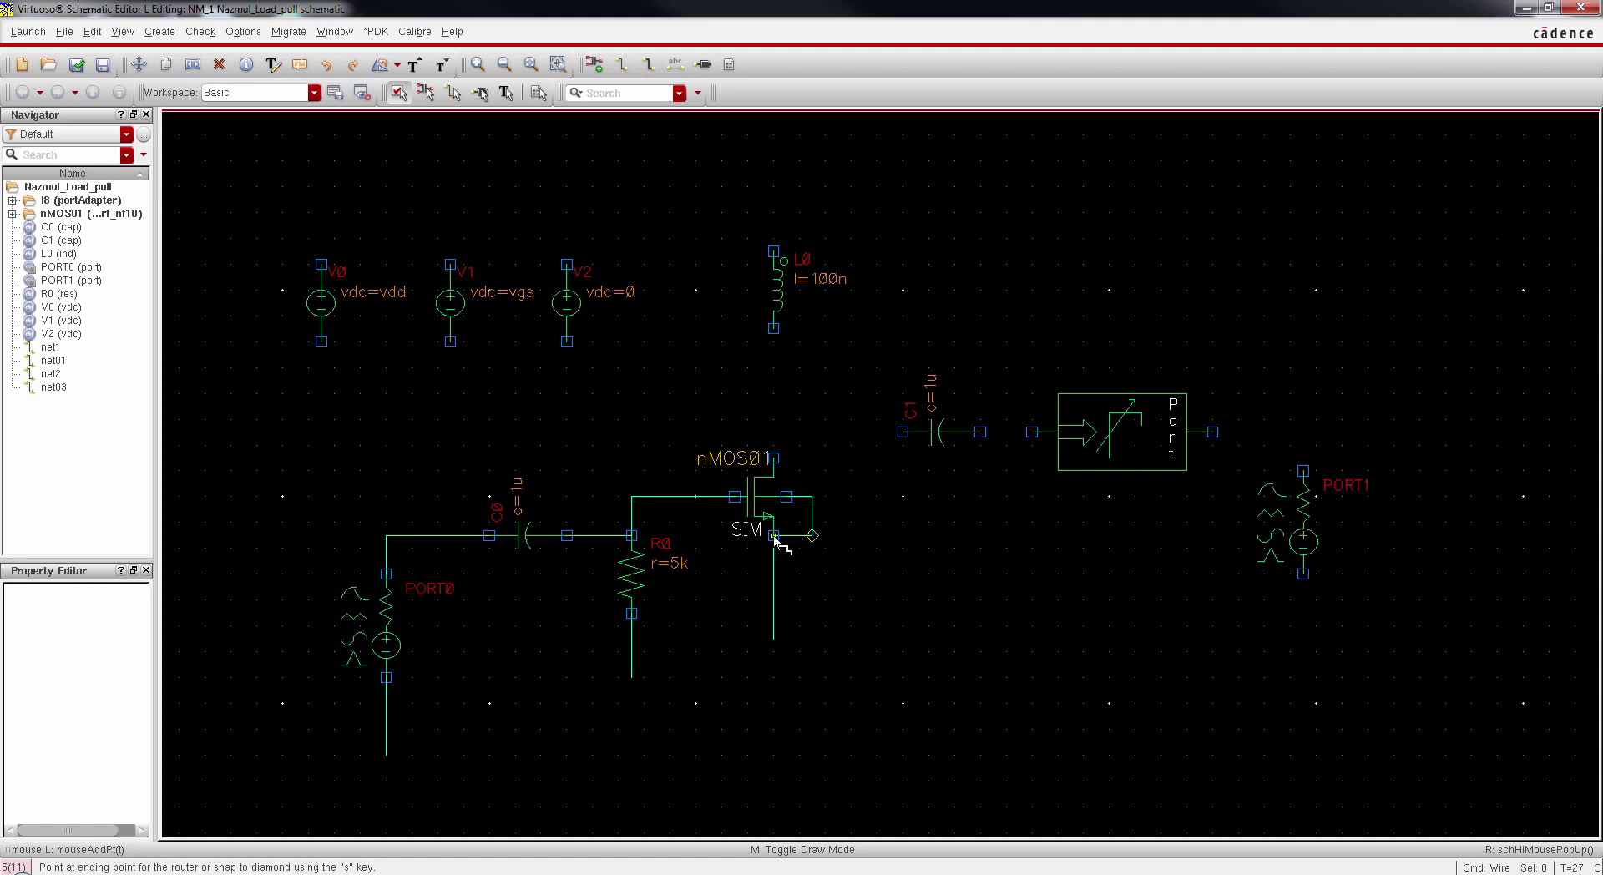
{"action": "left_click", "coordinate": [774, 535]}
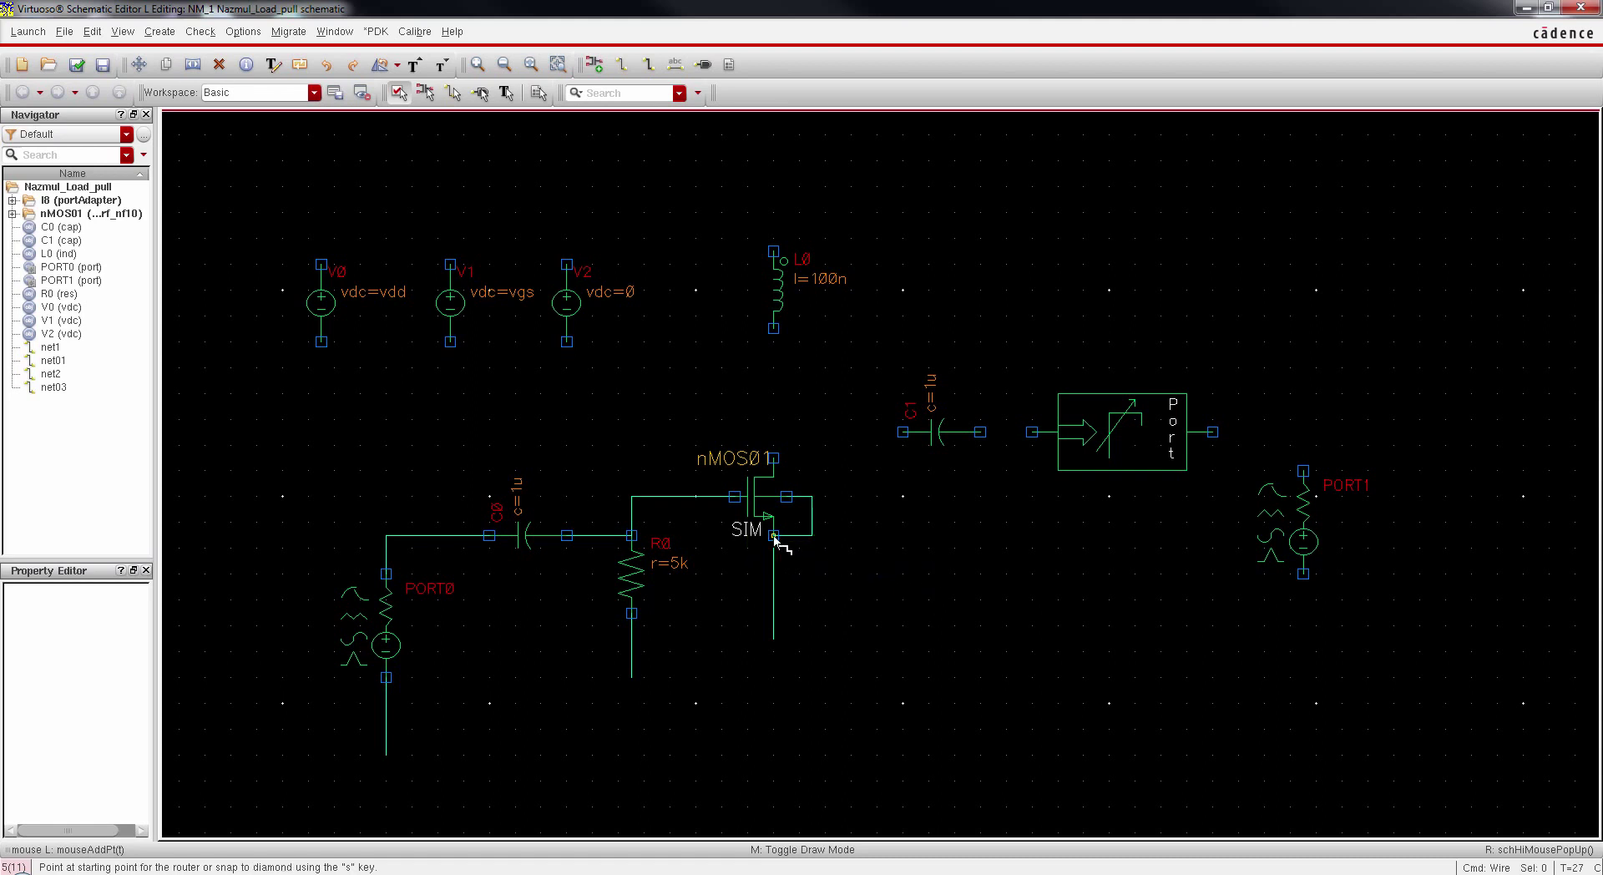
Step: Wire the transistor's drain straight up to the lower terminal of inductor L0
{"action": "left_click", "coordinate": [774, 458]}
{"action": "left_click", "coordinate": [774, 329]}
{"action": "left_click", "coordinate": [774, 329]}
{"action": "key", "text": "Escape"}
{"action": "key", "text": "w"}
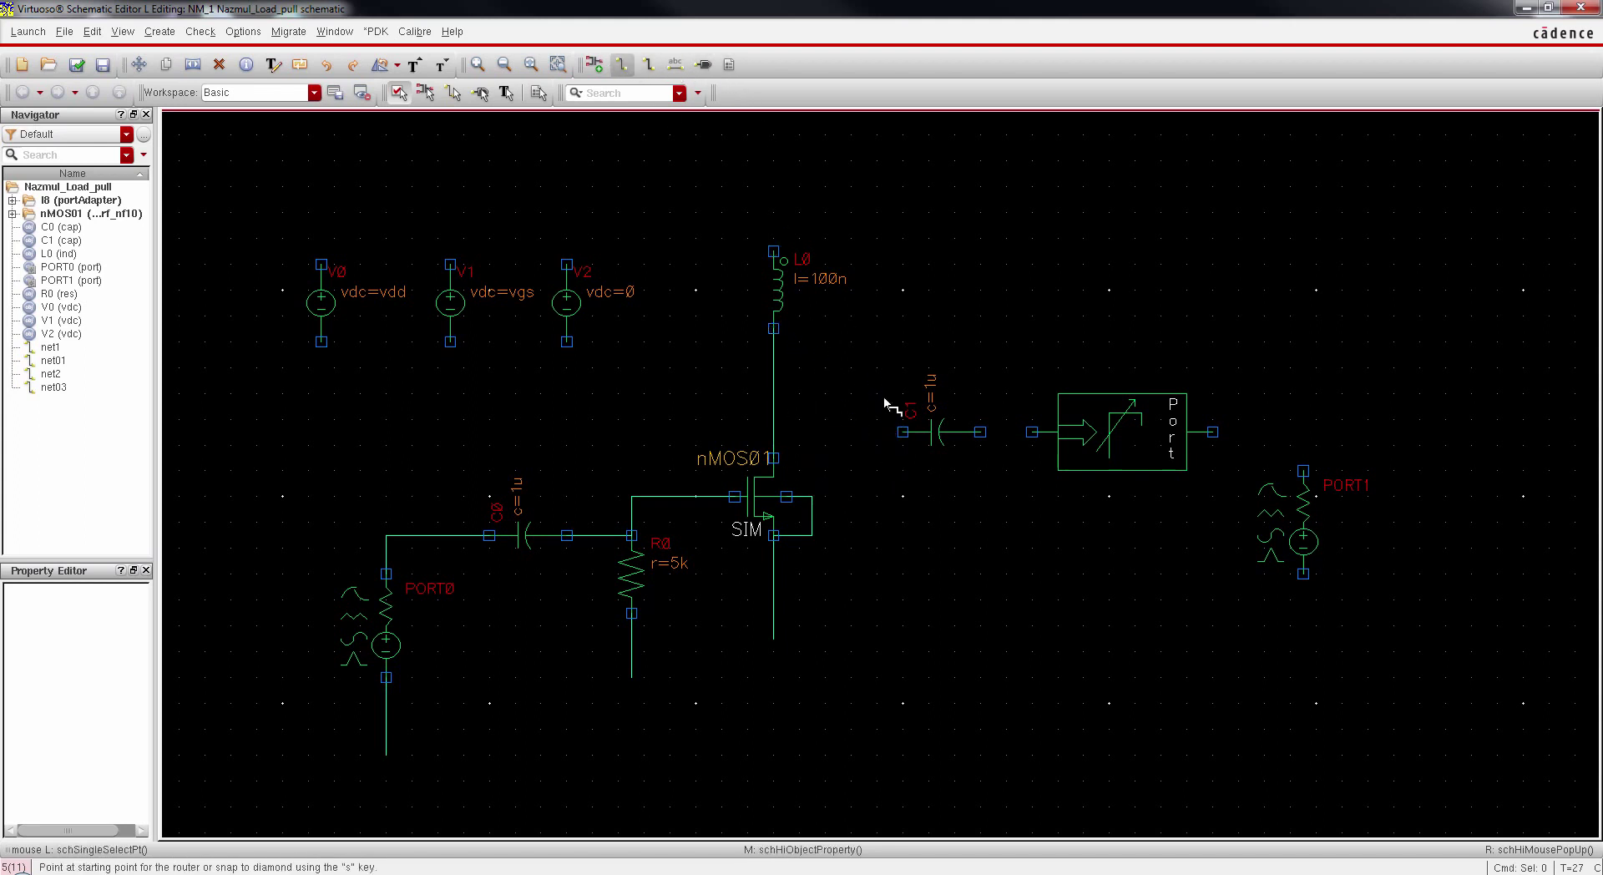
Step: Wire C1 between the transistor's drain line and the port adapter's input terminal
{"action": "left_click", "coordinate": [504, 252]}
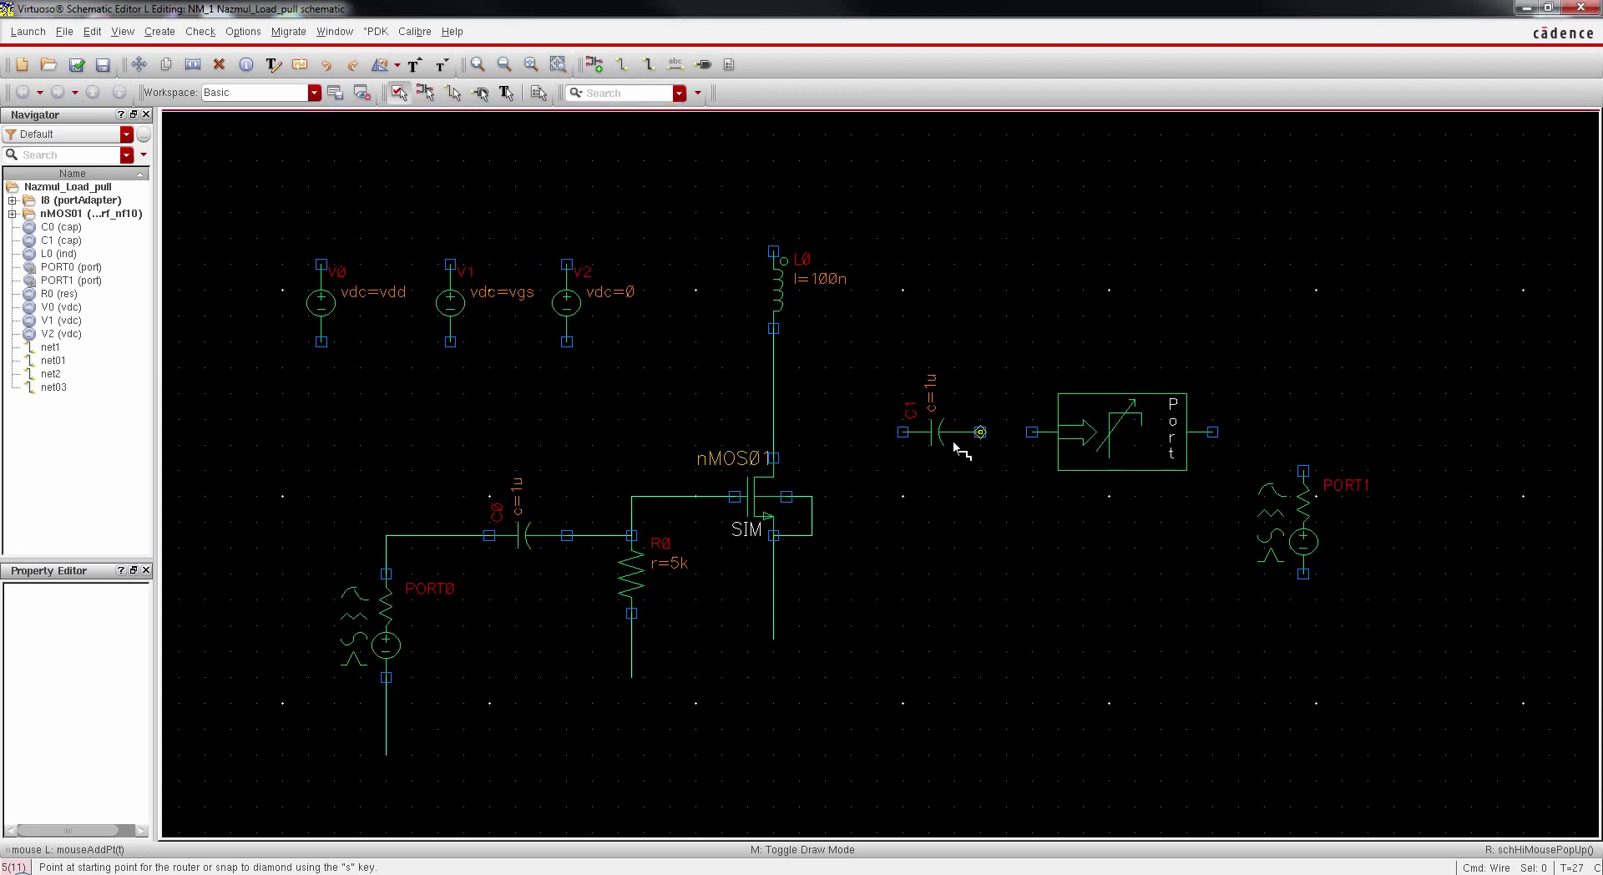
{"action": "left_click", "coordinate": [903, 431]}
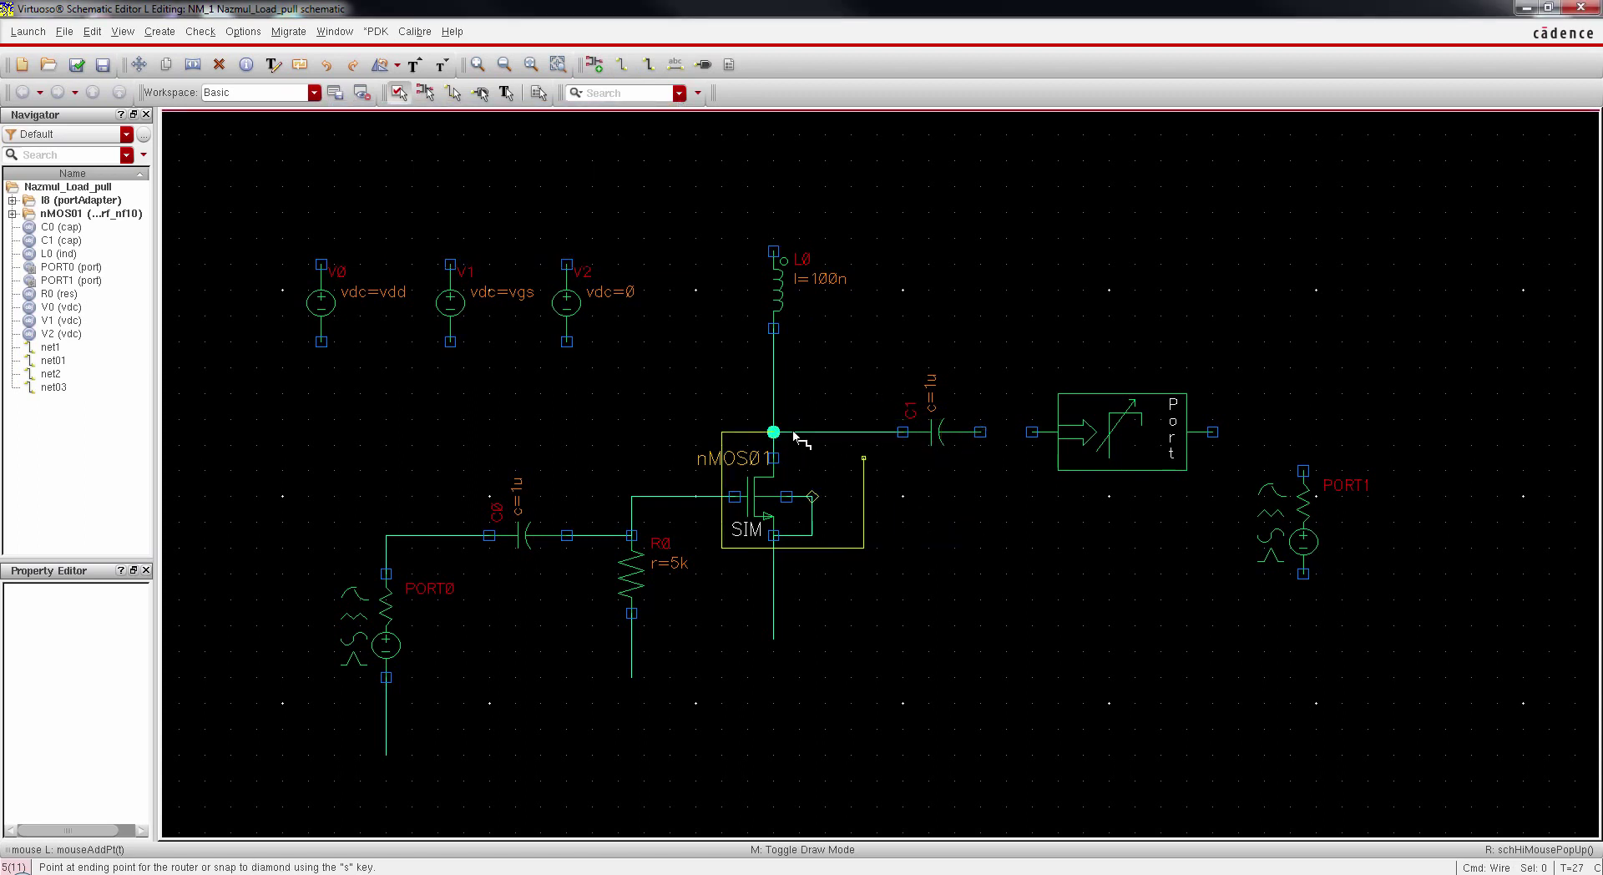
{"action": "left_click", "coordinate": [774, 431]}
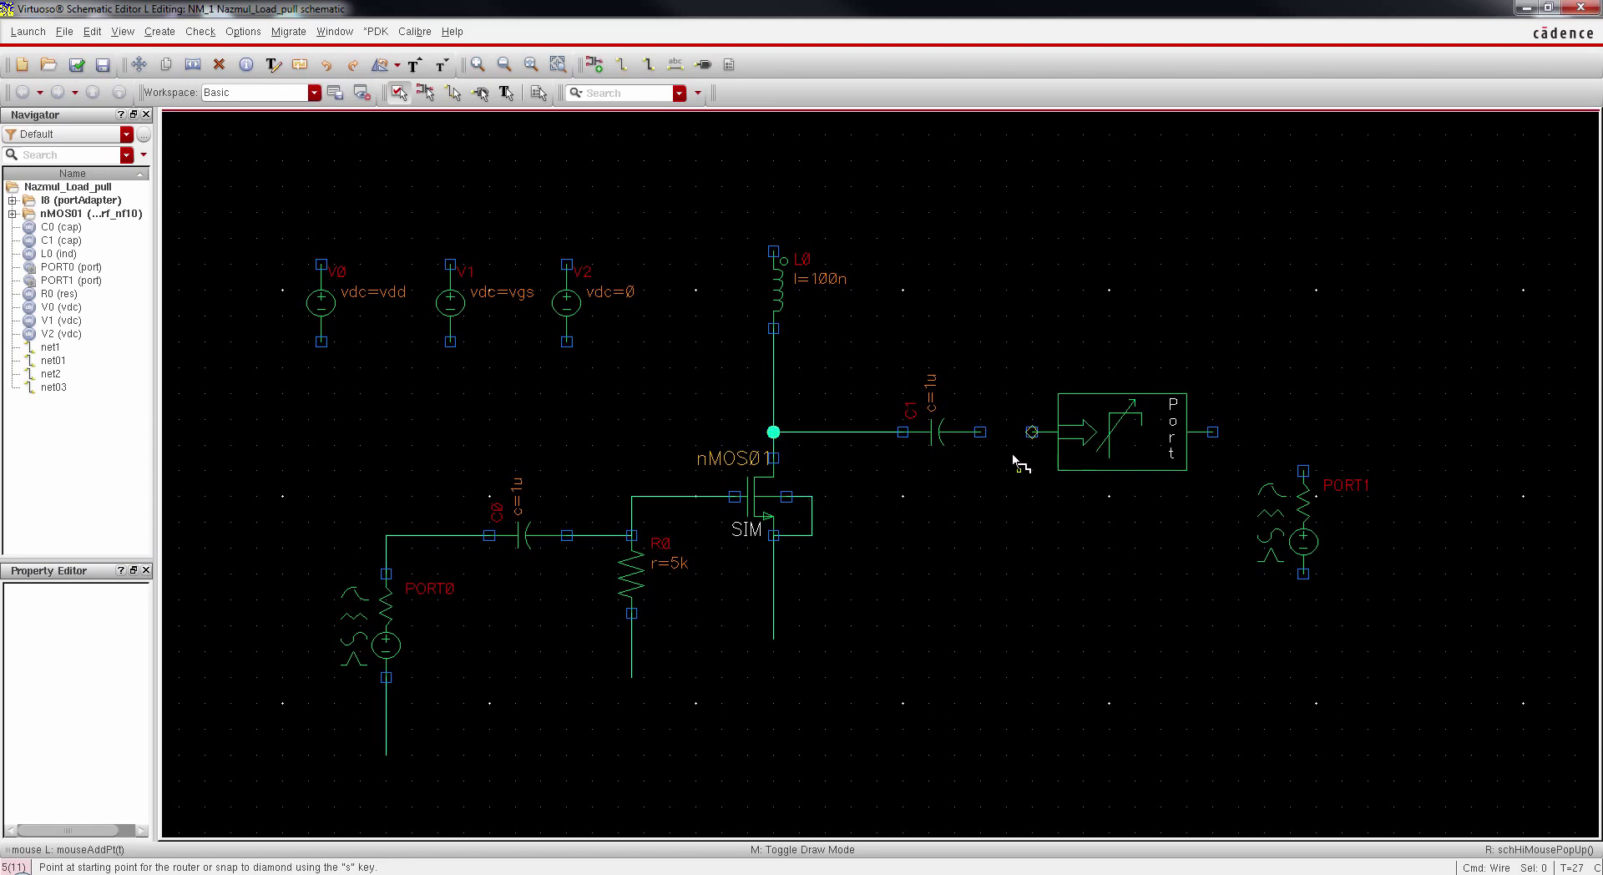
{"action": "left_click", "coordinate": [981, 432]}
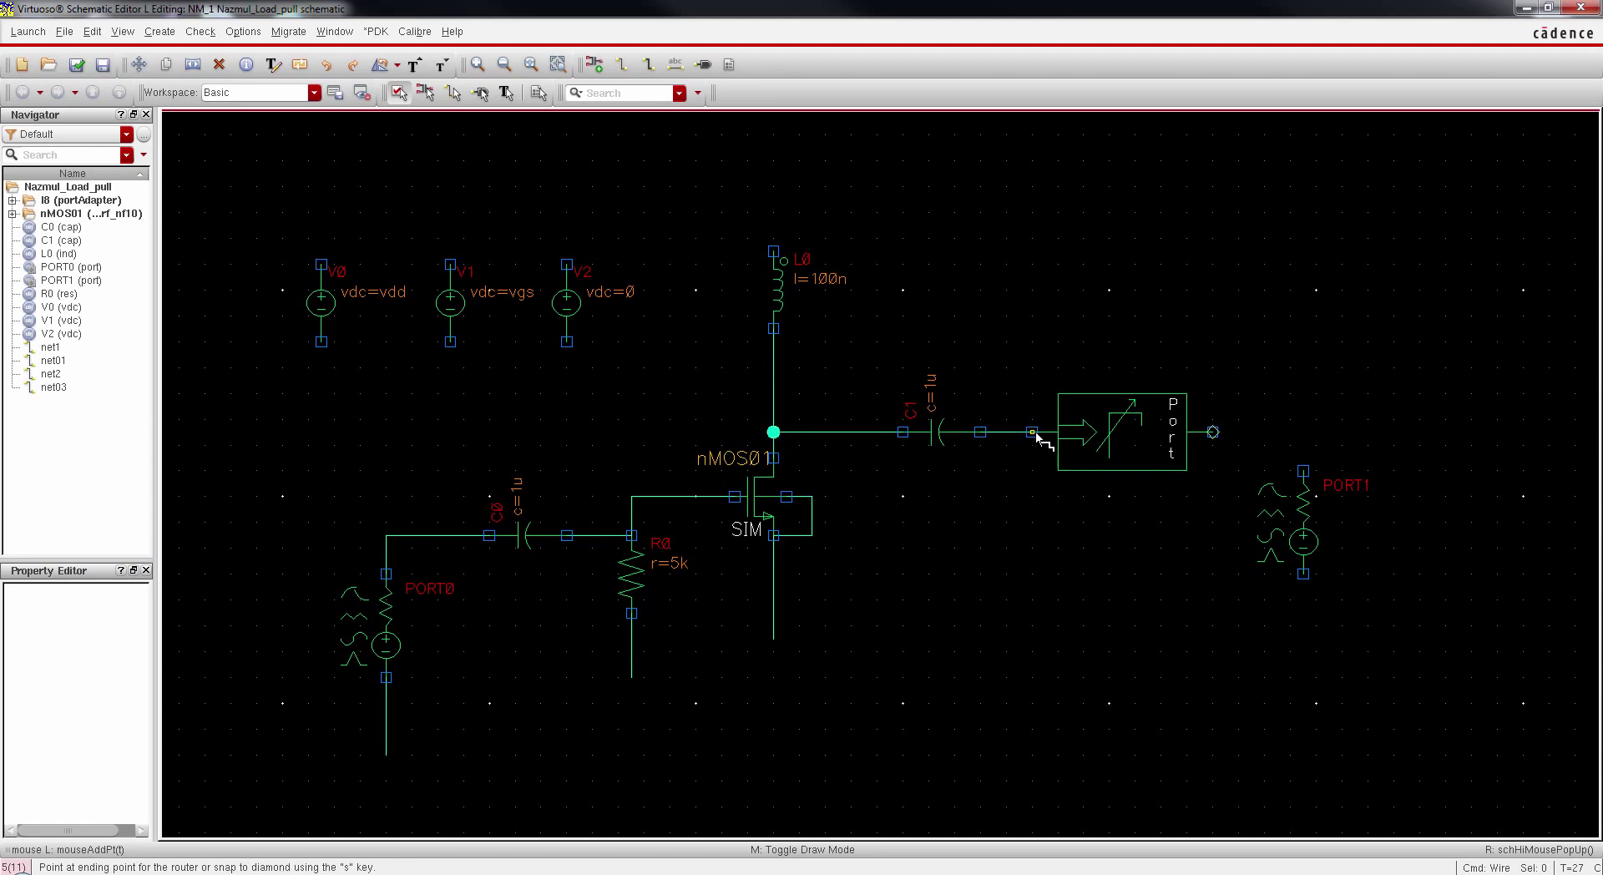
{"action": "left_click", "coordinate": [1034, 433]}
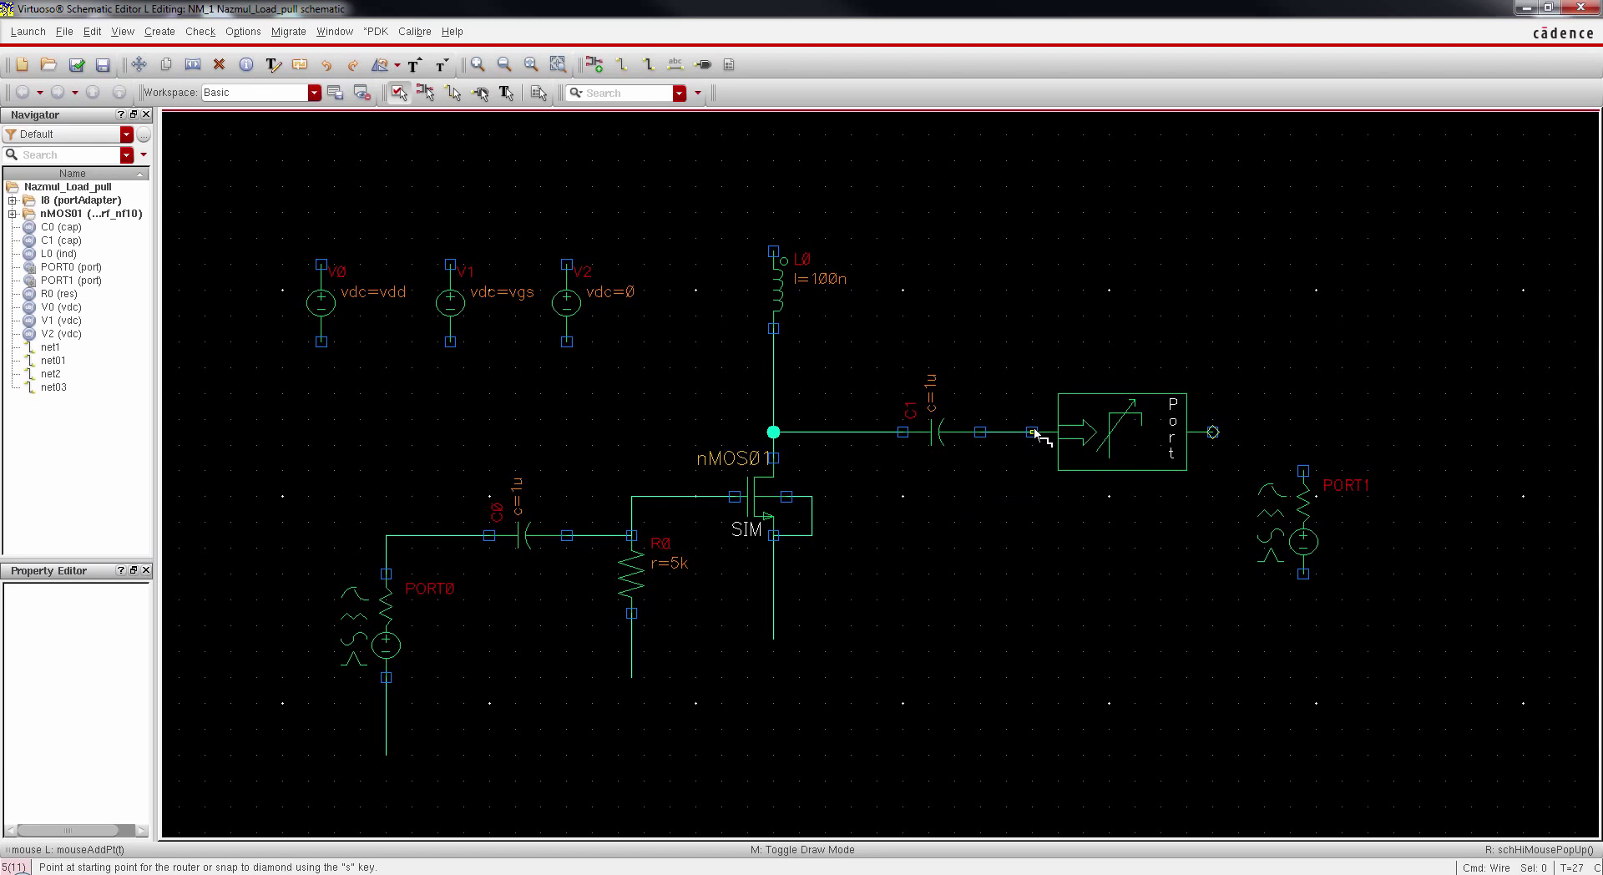
Step: Wire PORT1's upper terminal to the port adapter's output terminal
{"action": "left_click", "coordinate": [1304, 471]}
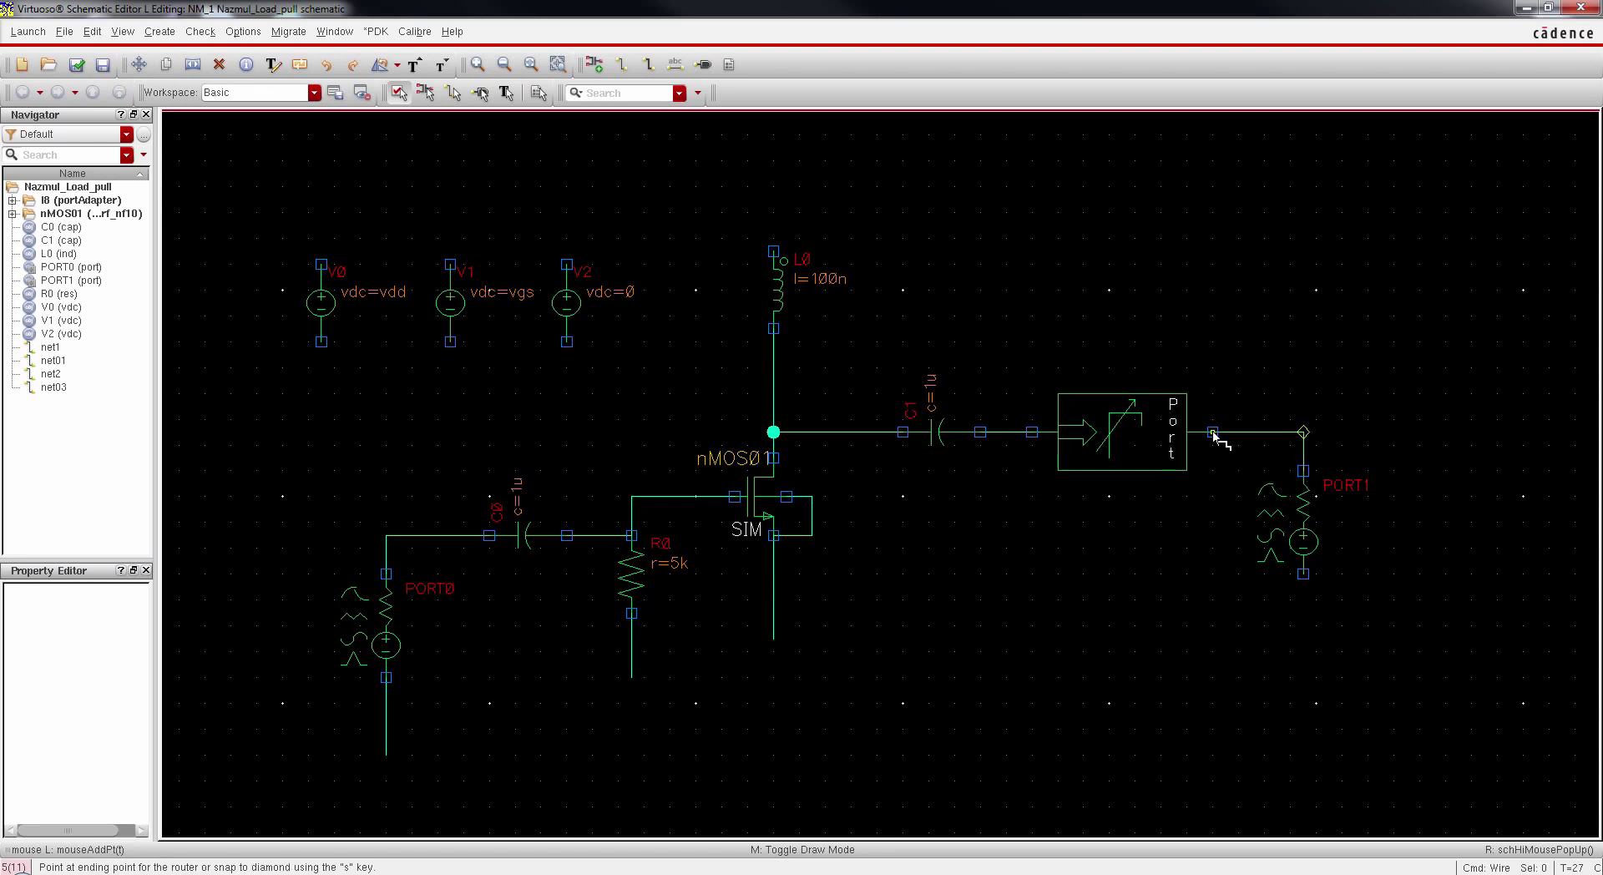
{"action": "left_click", "coordinate": [1213, 433]}
{"action": "key", "text": "Escape"}
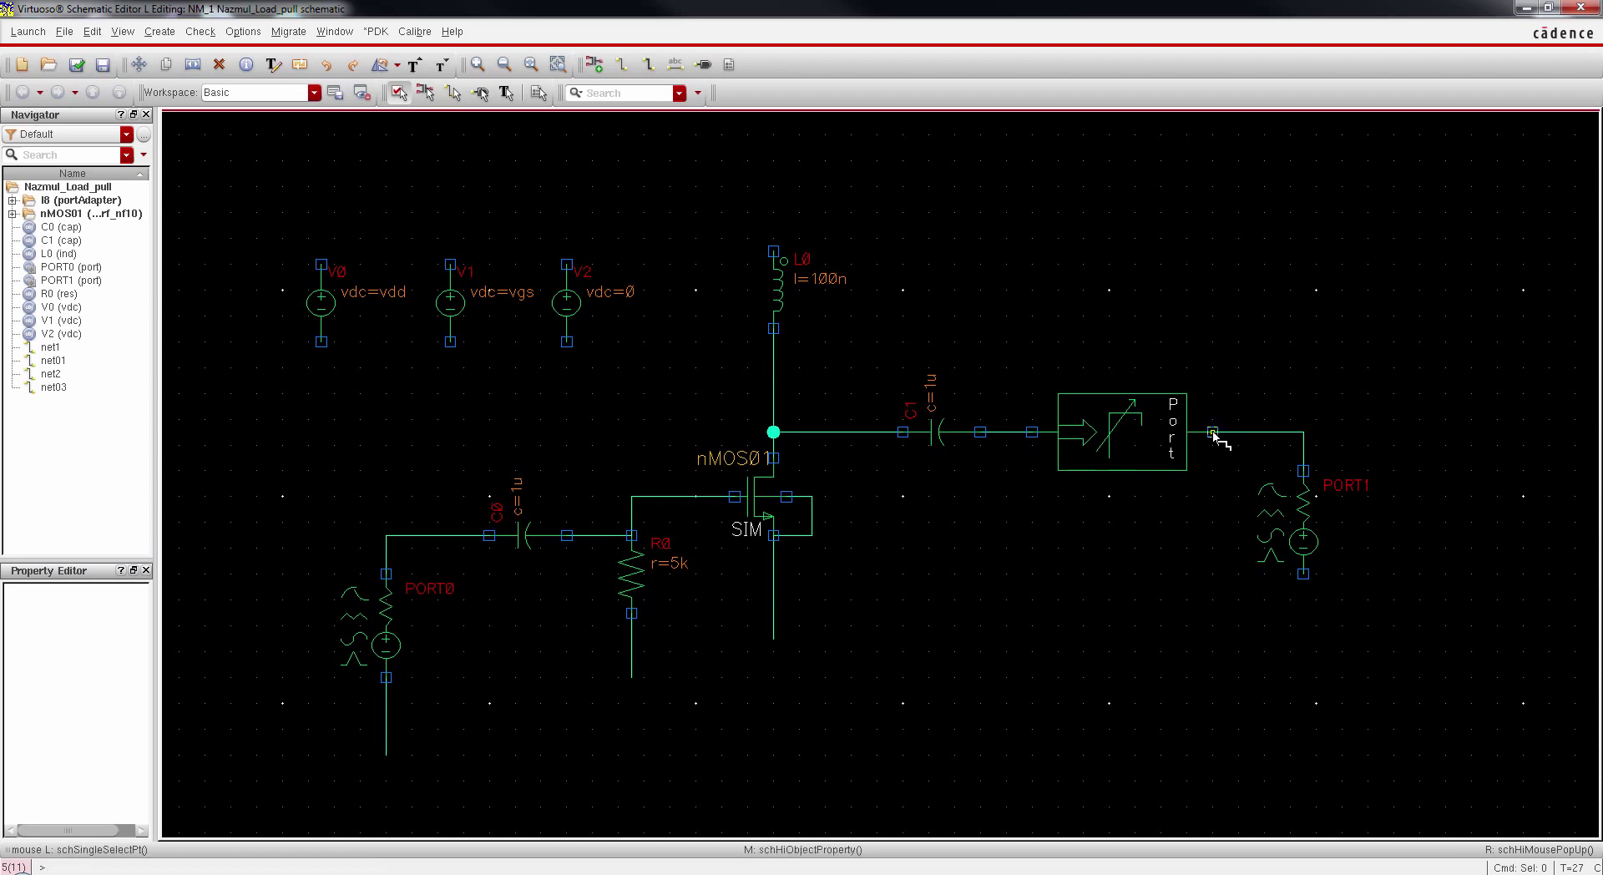
Step: Draw open-ended wire stubs upward from L0's upper terminal and downward from PORT1's lower terminal
{"action": "key", "text": "w"}
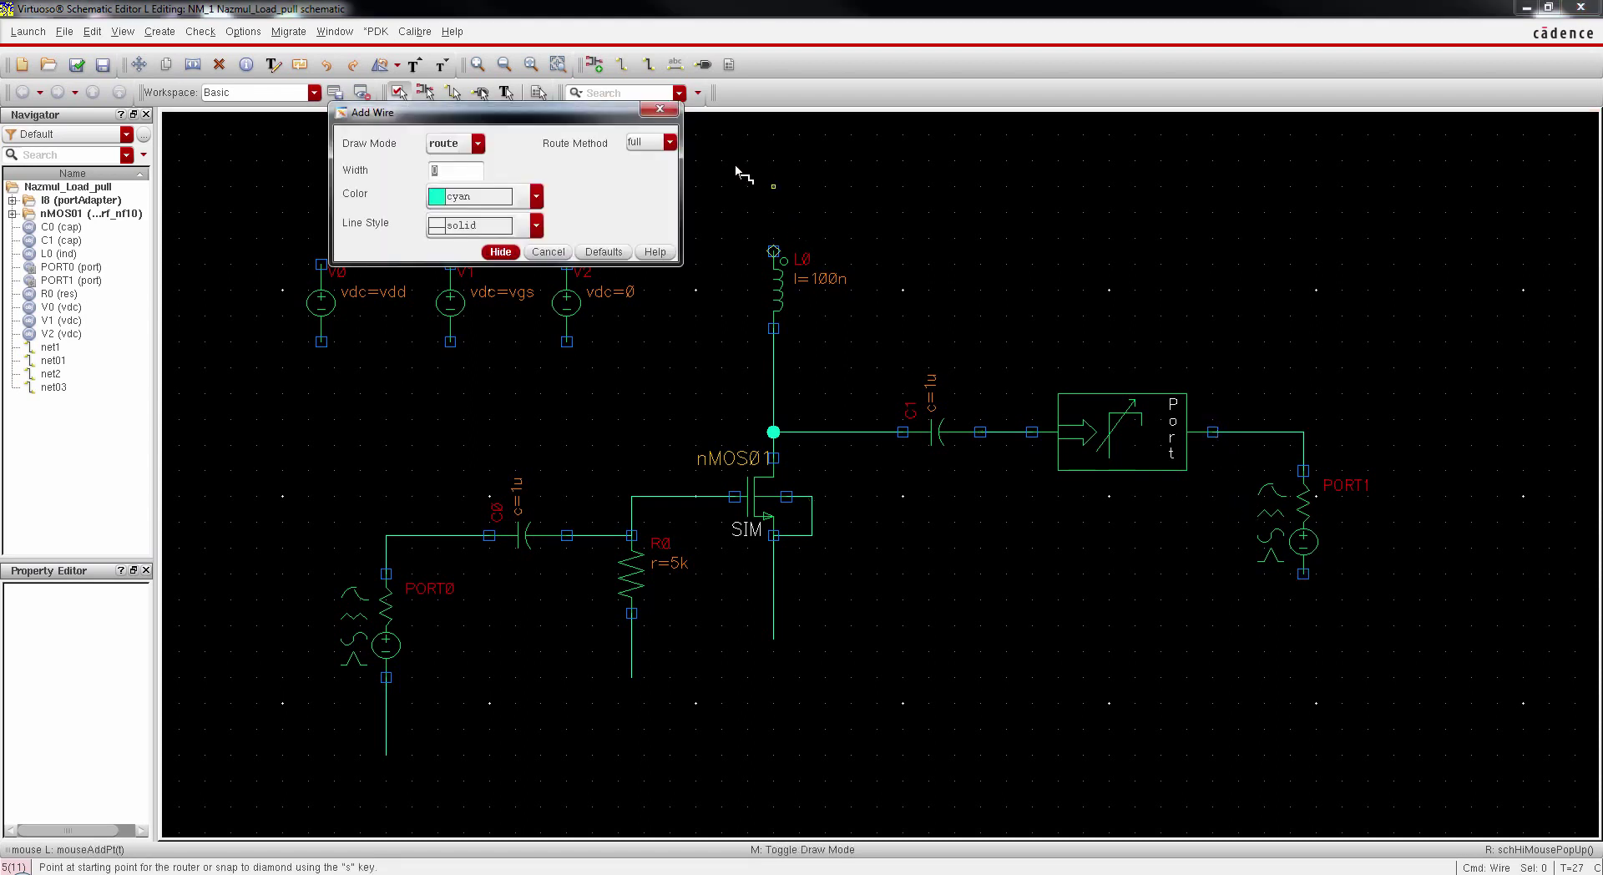
{"action": "left_click", "coordinate": [509, 257]}
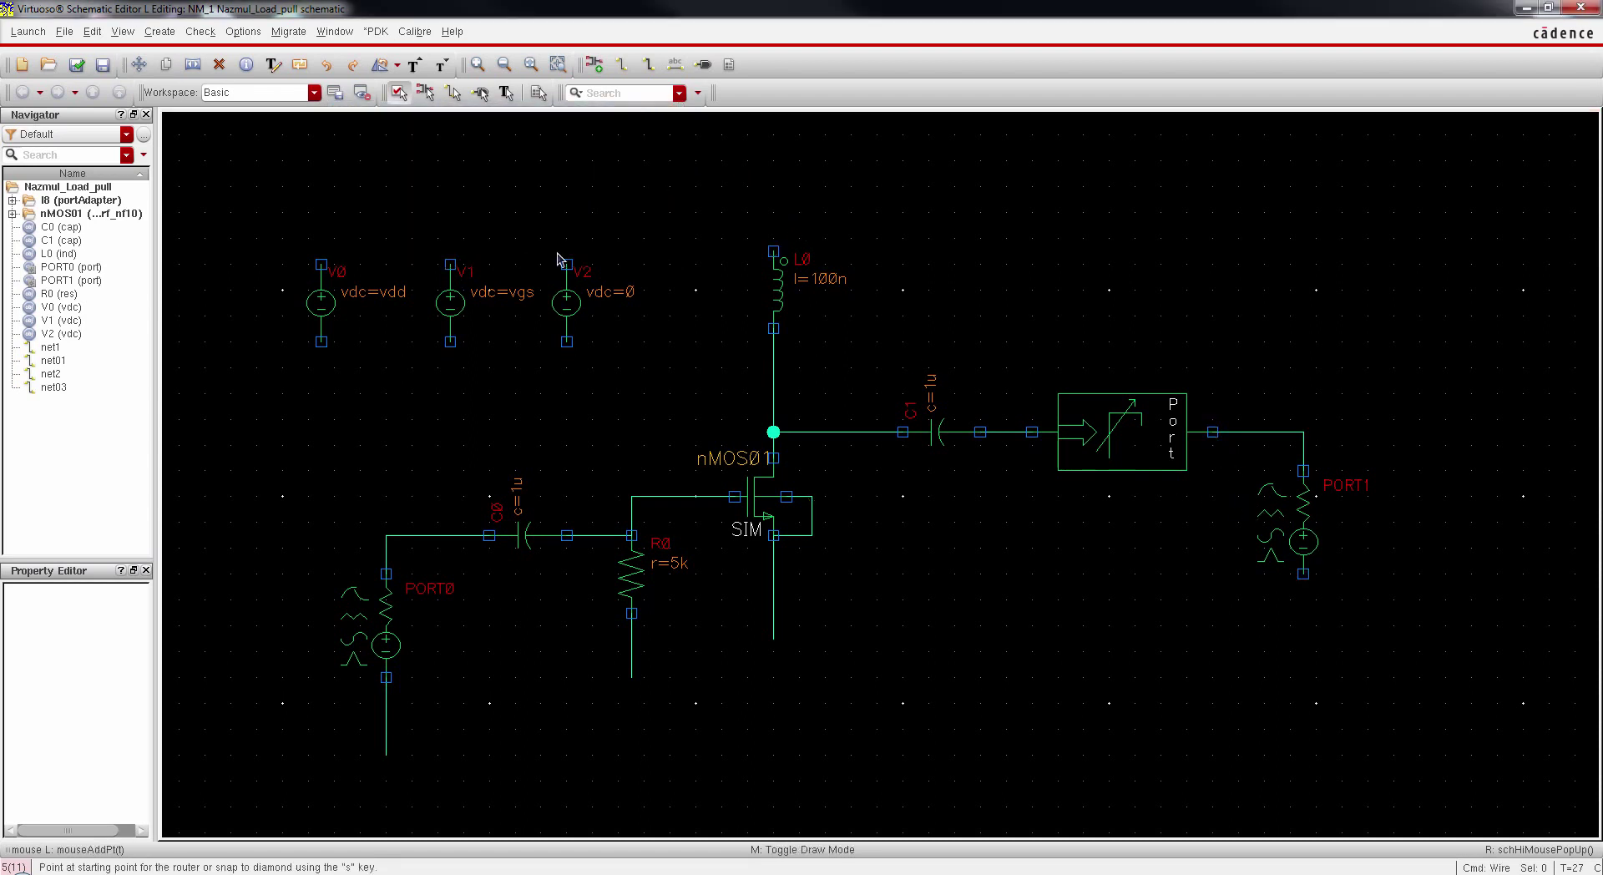
{"action": "left_click", "coordinate": [774, 251]}
{"action": "left_click", "coordinate": [774, 213]}
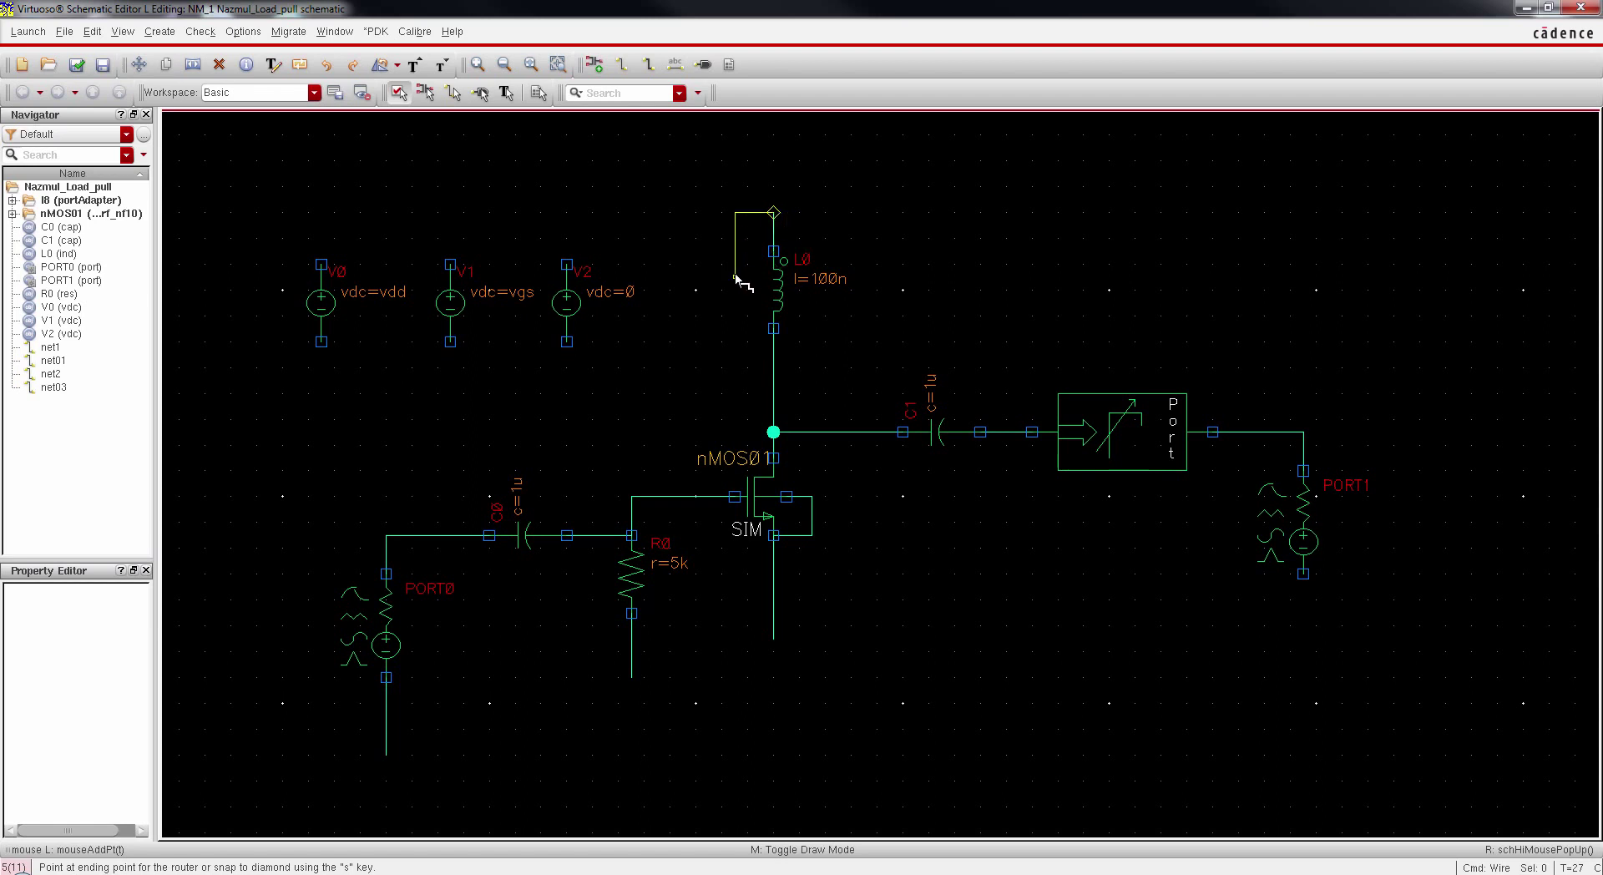
{"action": "double_click", "coordinate": [776, 216]}
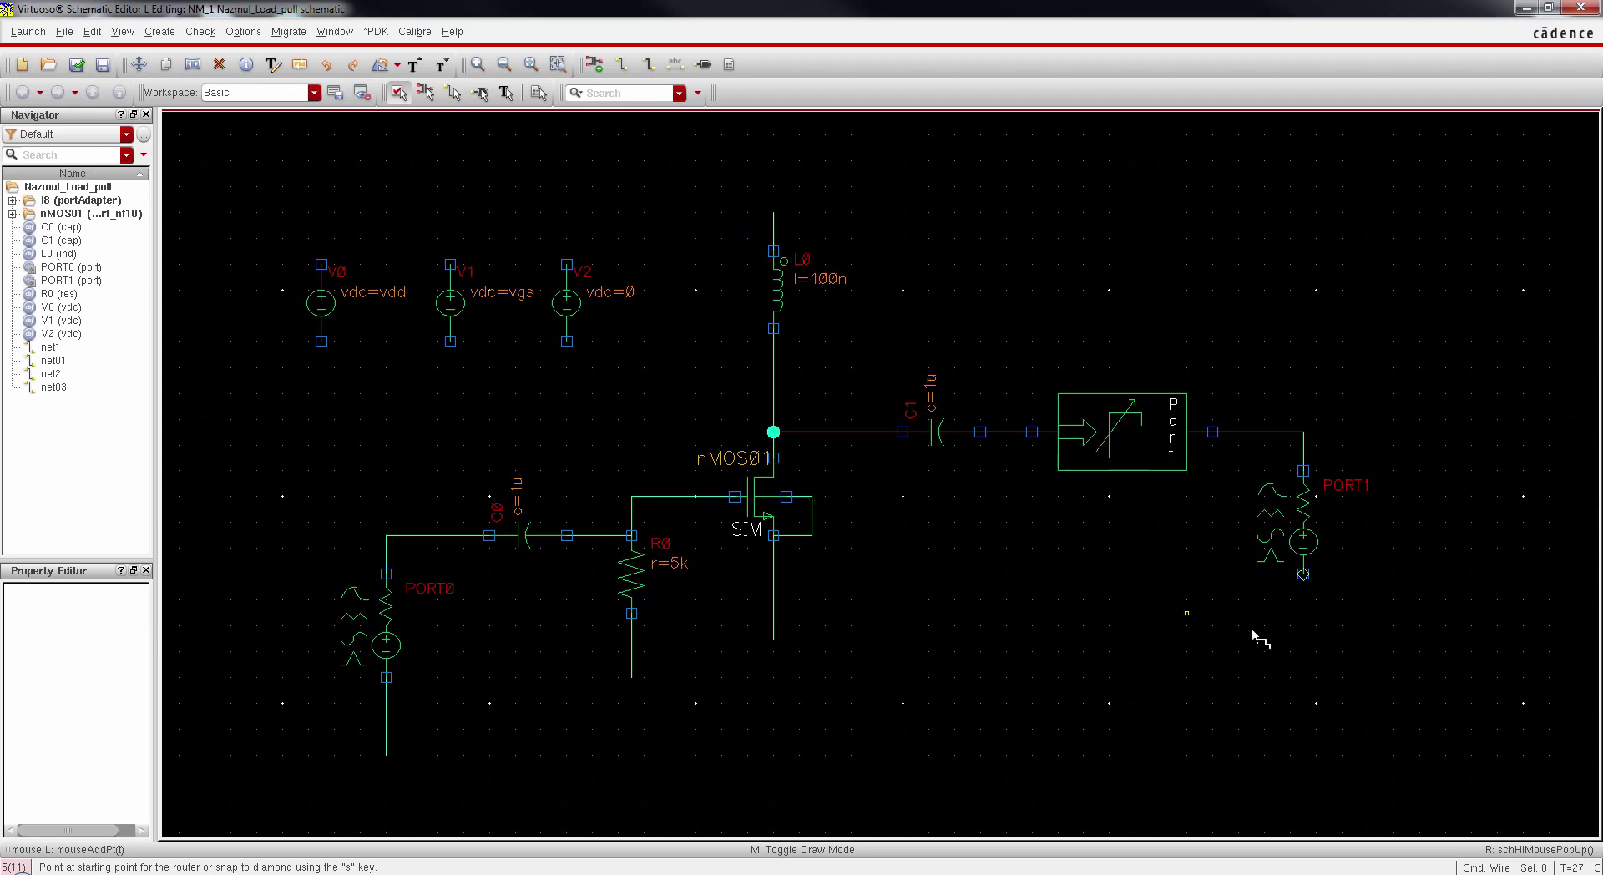
{"action": "left_click", "coordinate": [1303, 574]}
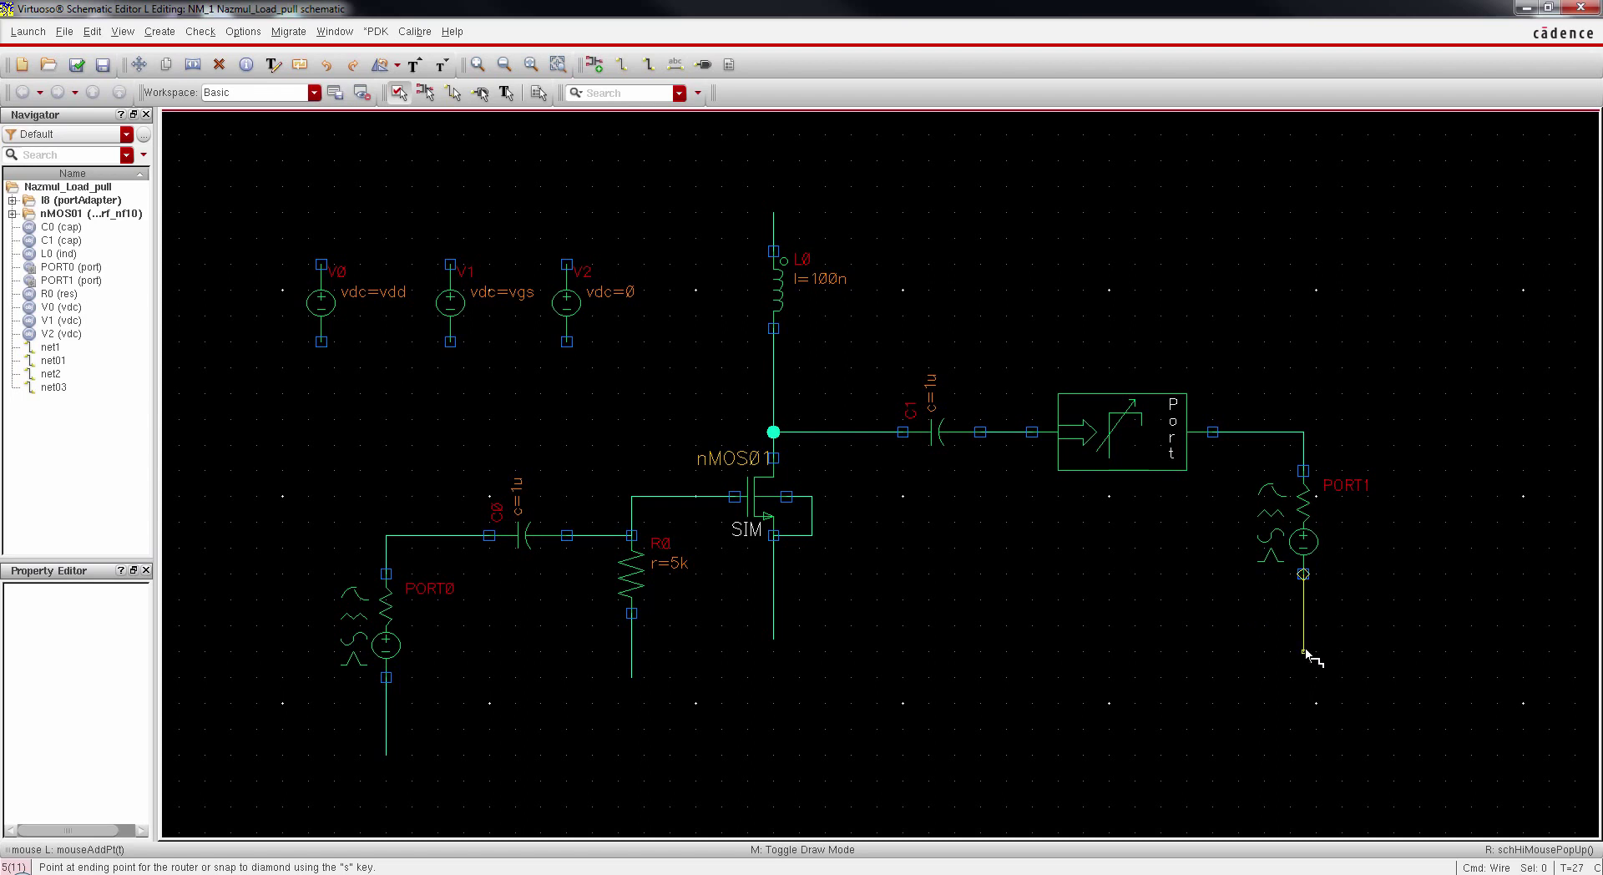
{"action": "left_click", "coordinate": [1303, 651]}
{"action": "double_click", "coordinate": [1304, 651]}
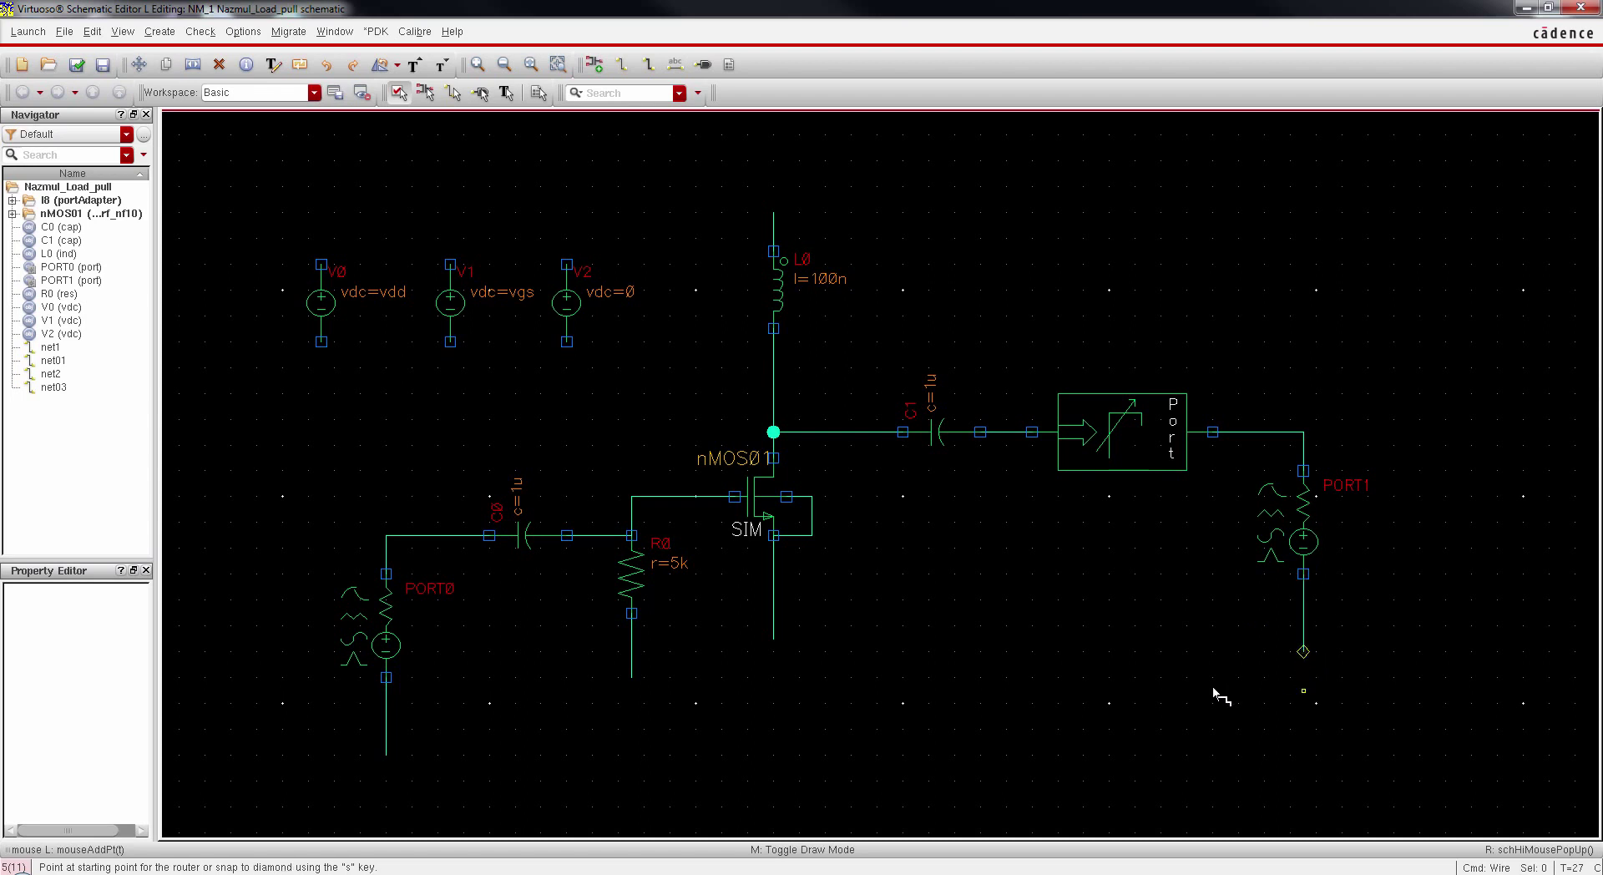
Step: Draw open-ended wire stubs downward from the lower terminals of sources V0, V1 and V2
{"action": "left_click", "coordinate": [321, 341]}
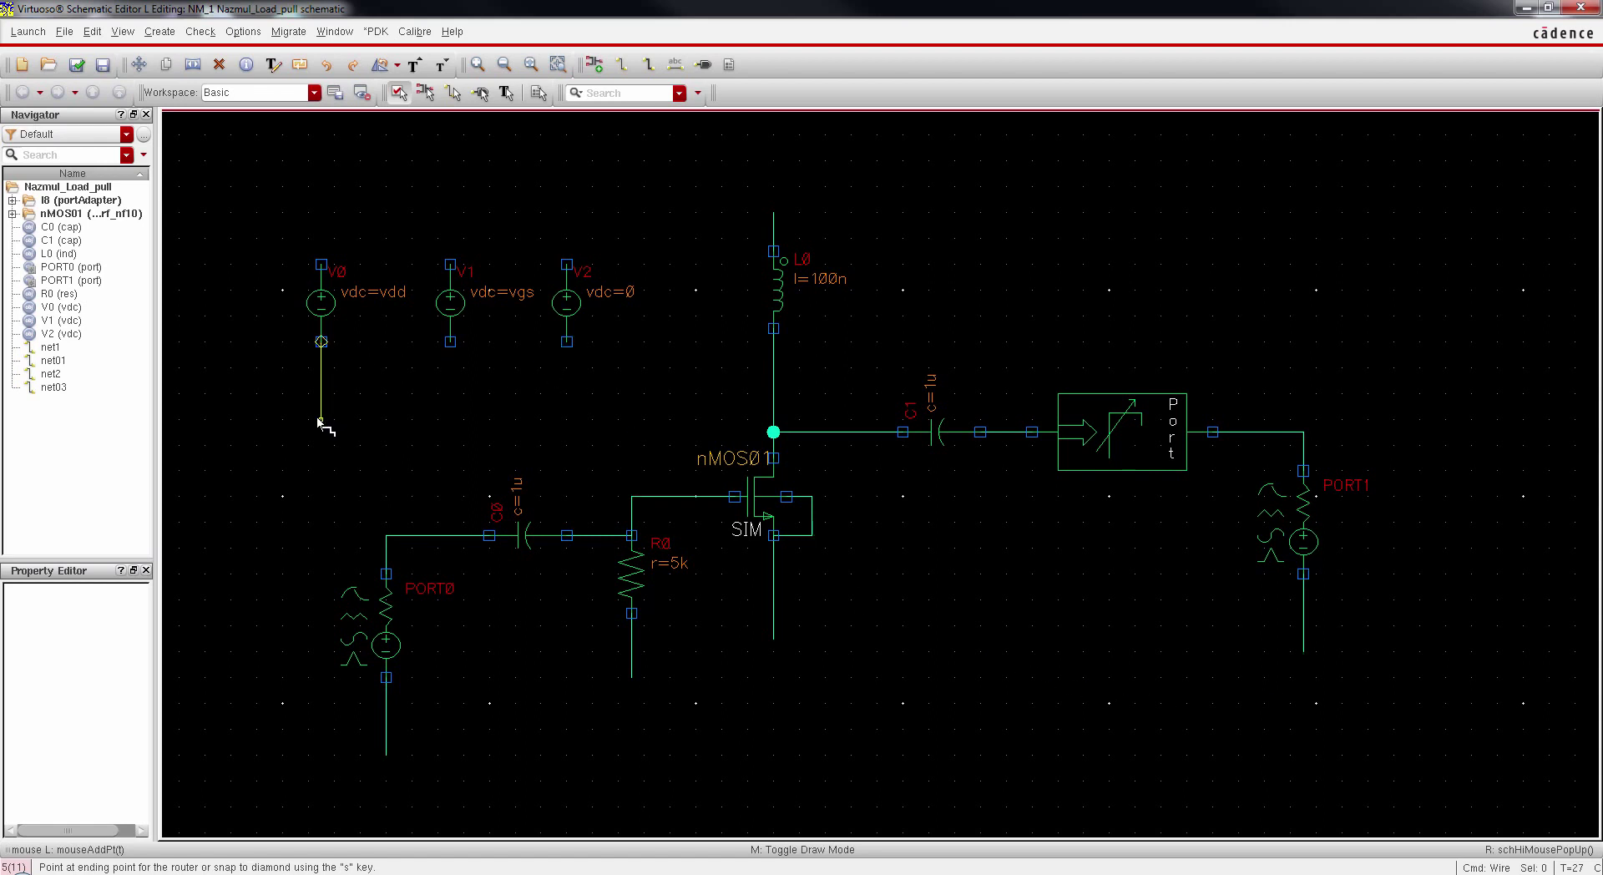
{"action": "double_click", "coordinate": [321, 419]}
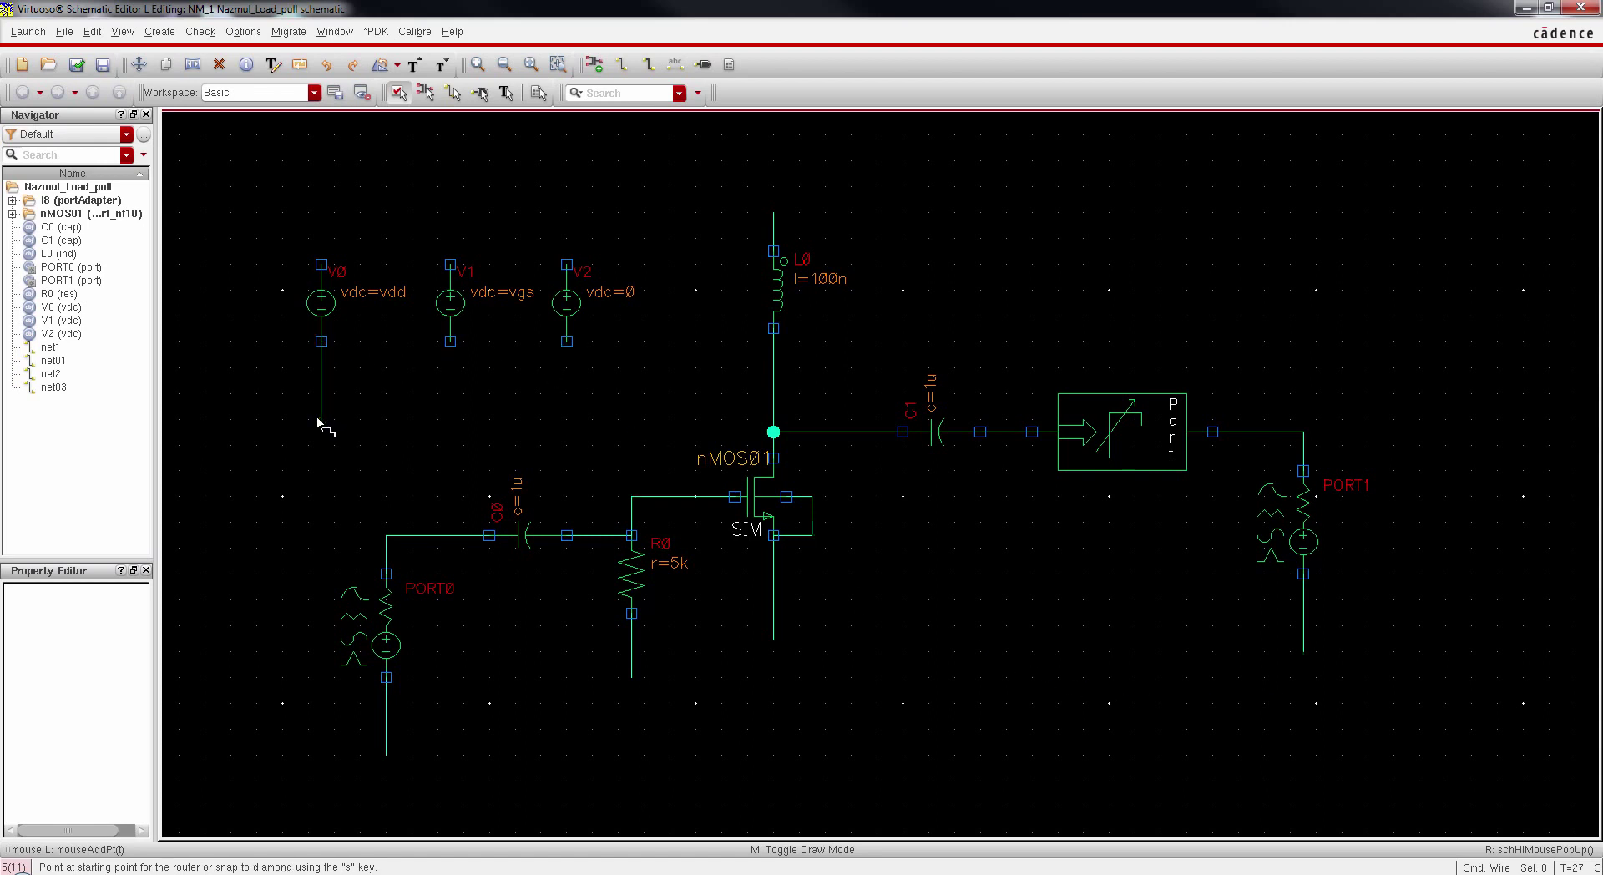
{"action": "left_click", "coordinate": [451, 342]}
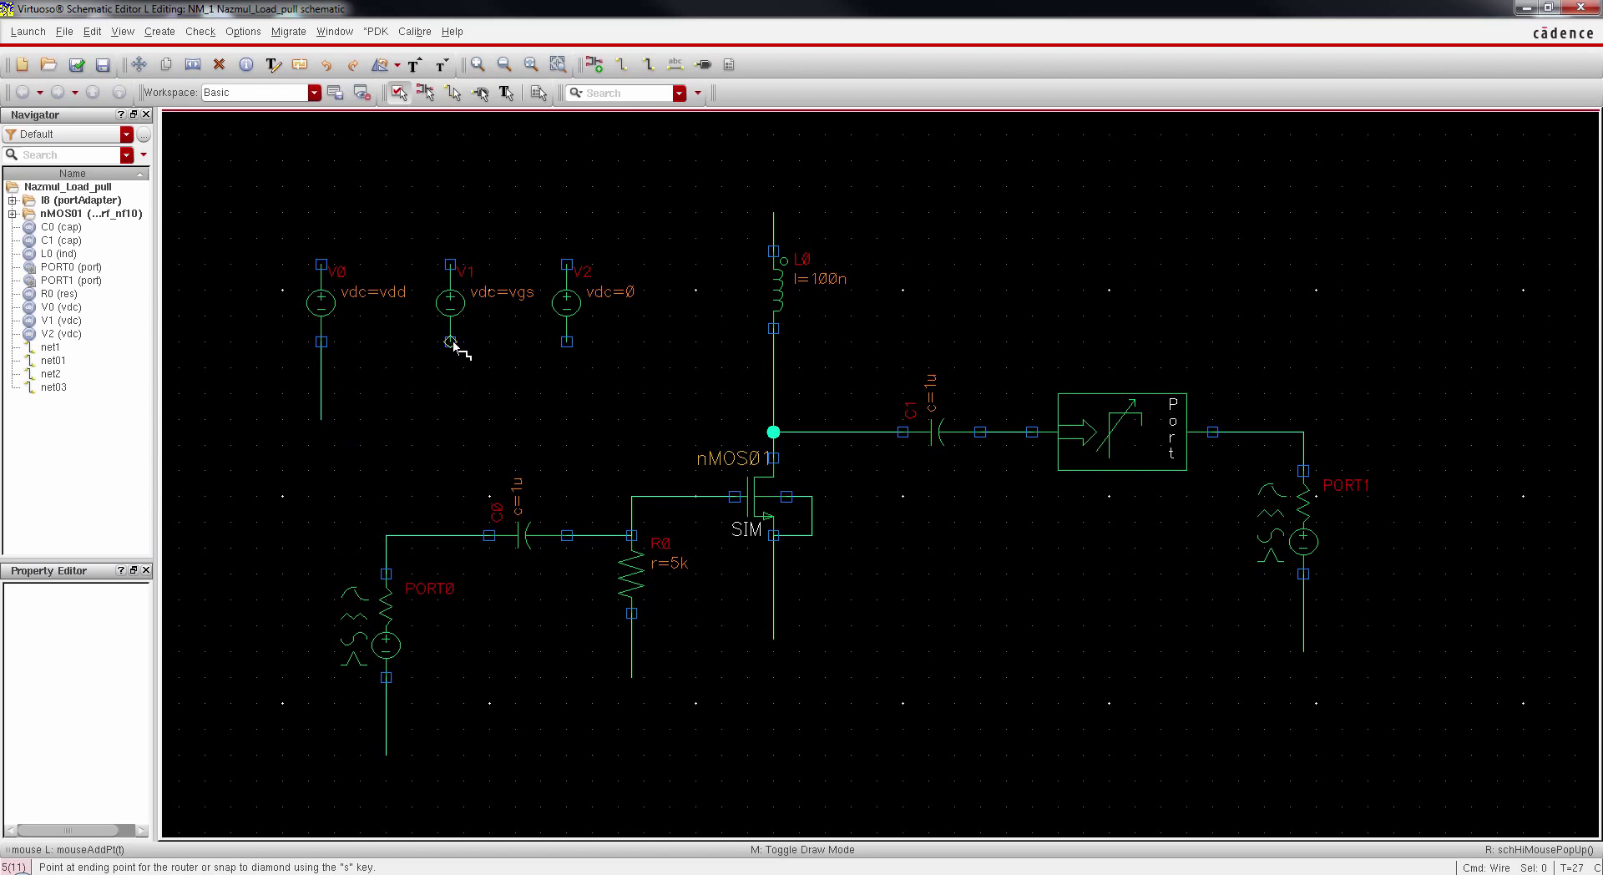
{"action": "double_click", "coordinate": [450, 406]}
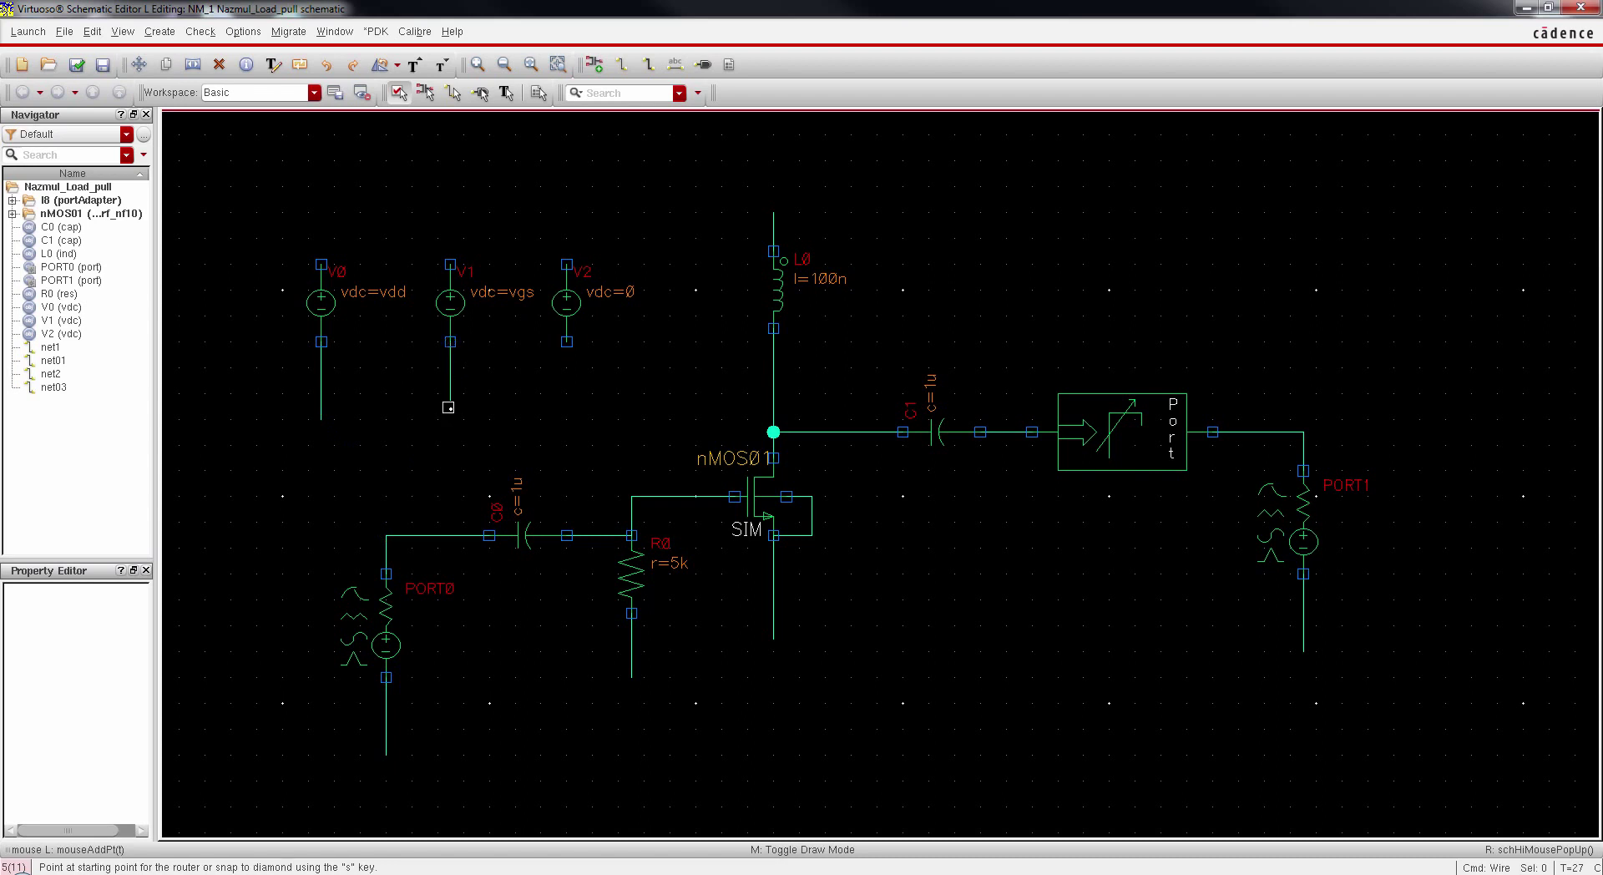
{"action": "left_click", "coordinate": [567, 342]}
{"action": "double_click", "coordinate": [573, 402]}
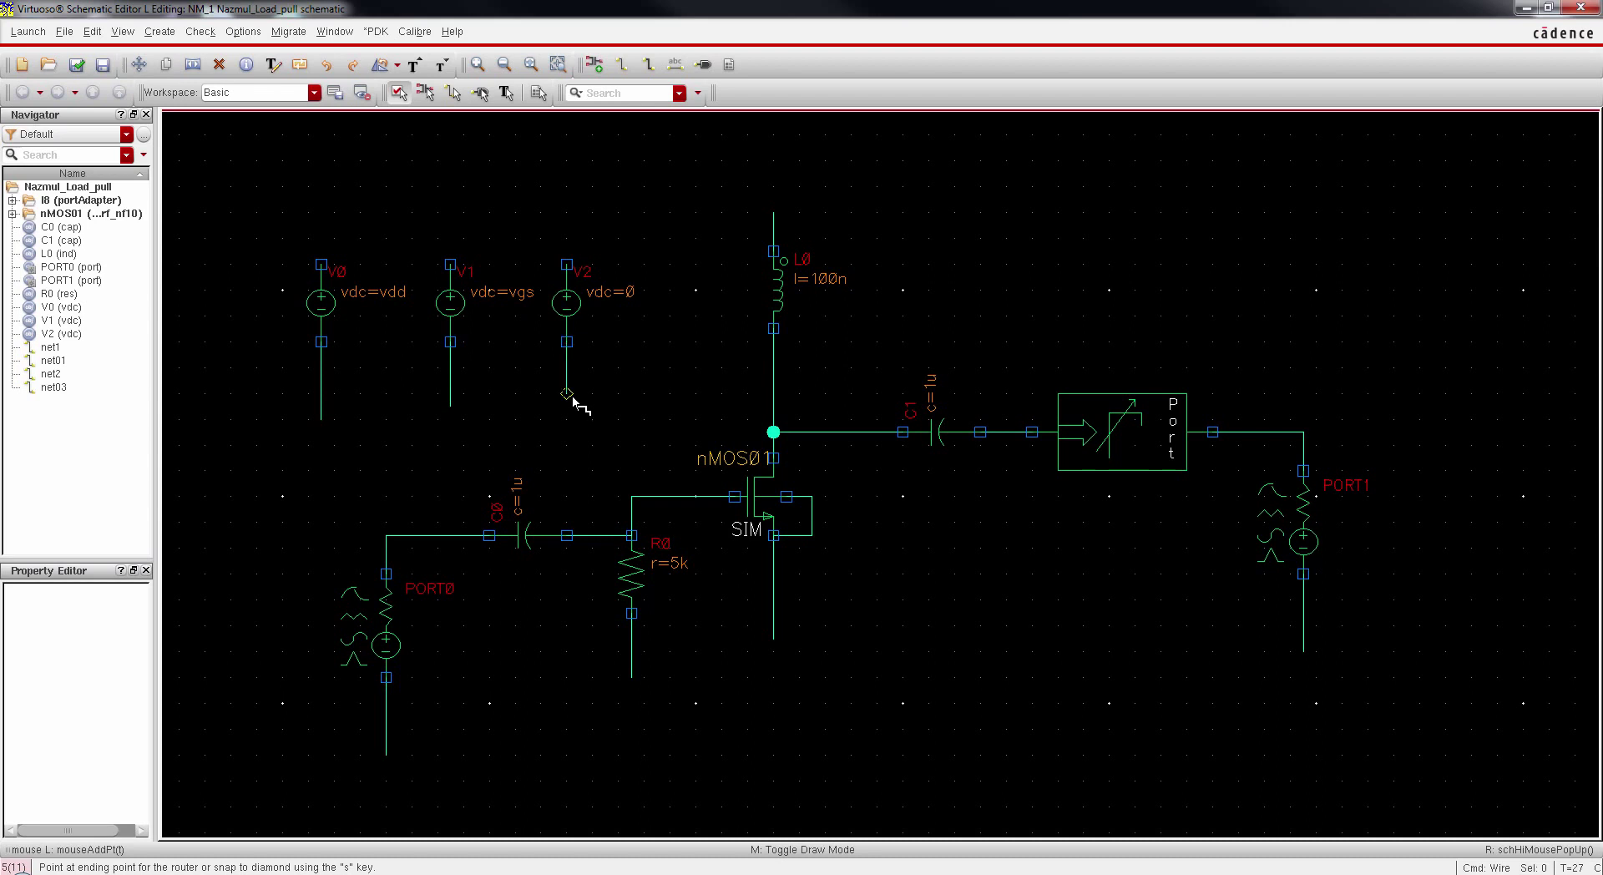
Step: Draw open-ended wire stubs upward from the upper terminals of sources V0, V1 and V2
{"action": "left_click", "coordinate": [322, 264]}
{"action": "double_click", "coordinate": [323, 213]}
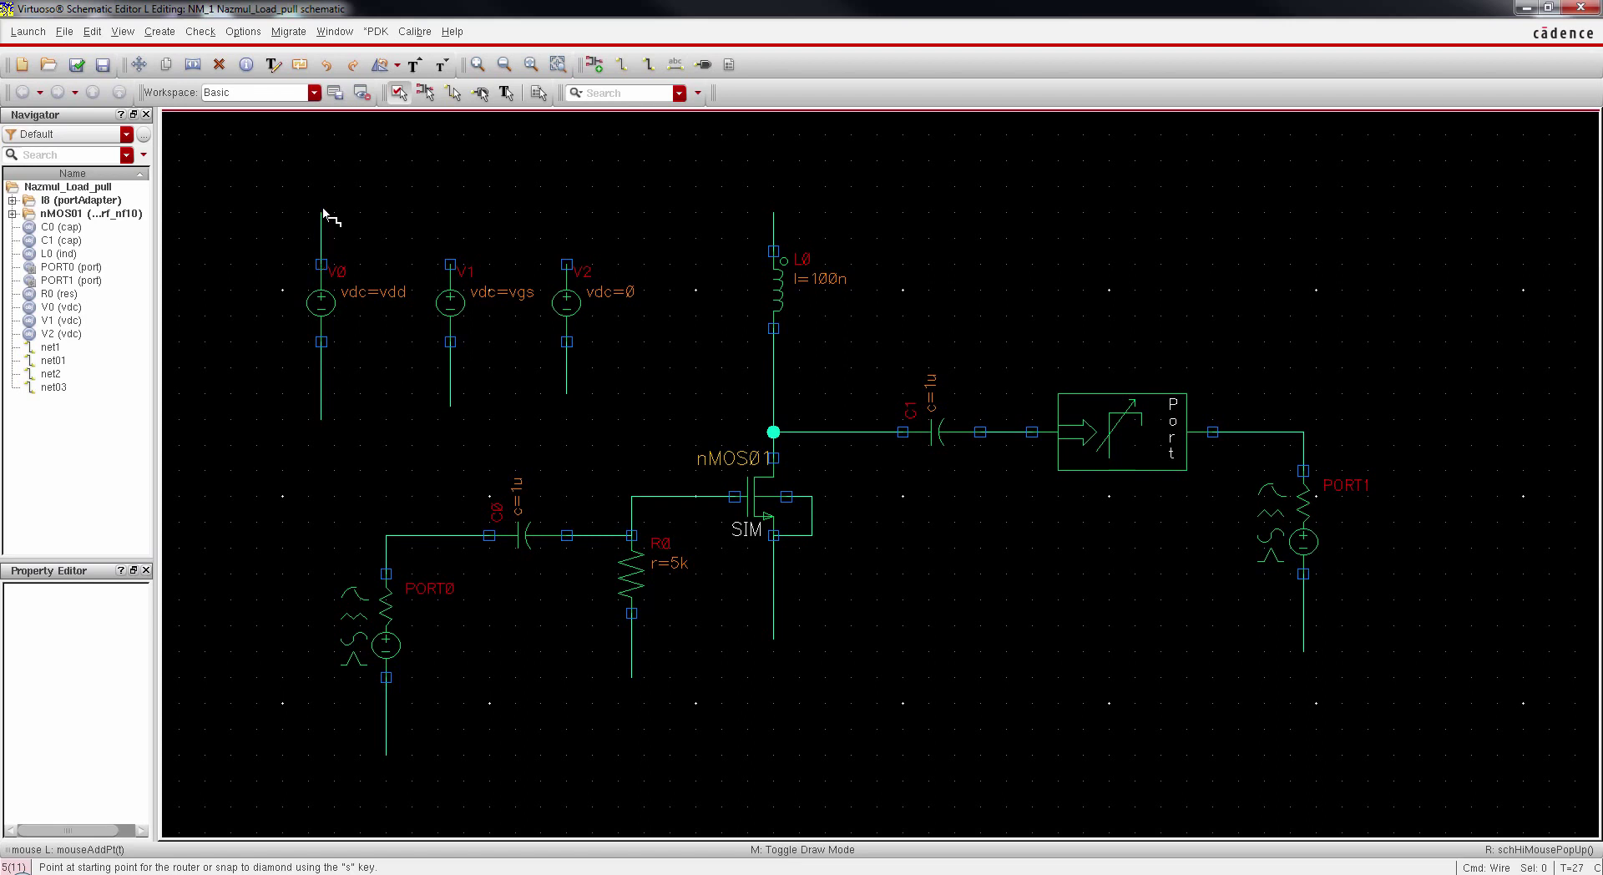
{"action": "left_click", "coordinate": [451, 265]}
{"action": "double_click", "coordinate": [451, 213]}
{"action": "left_click", "coordinate": [567, 265]}
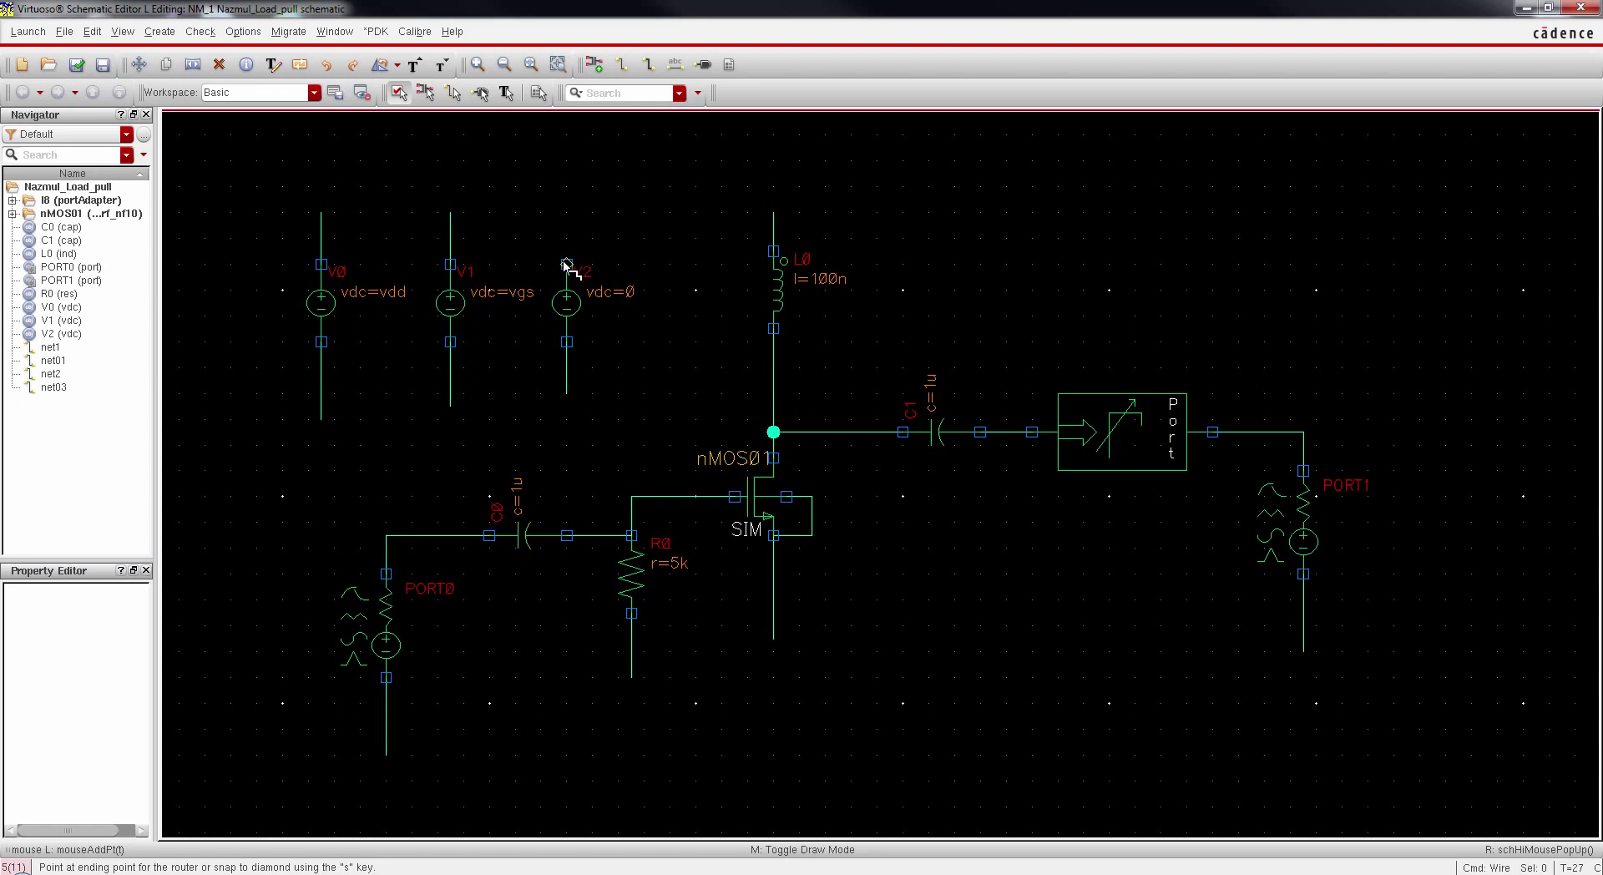
{"action": "double_click", "coordinate": [565, 215]}
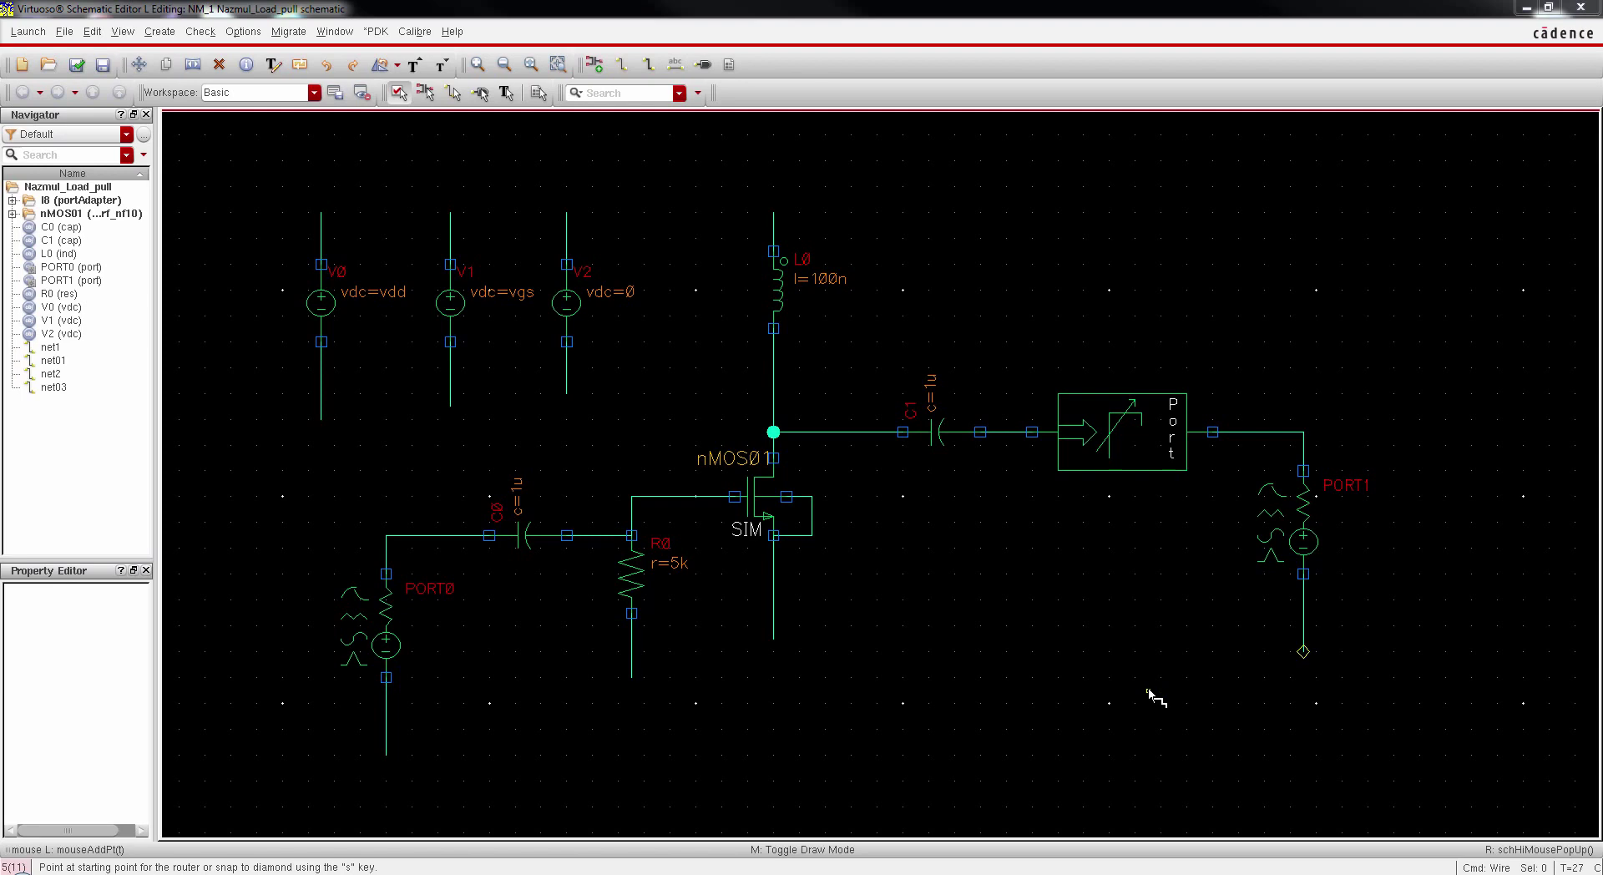
Step: Place a gnd symbol from analogLib at the end of the wire stub below V2
{"action": "left_click", "coordinate": [595, 64]}
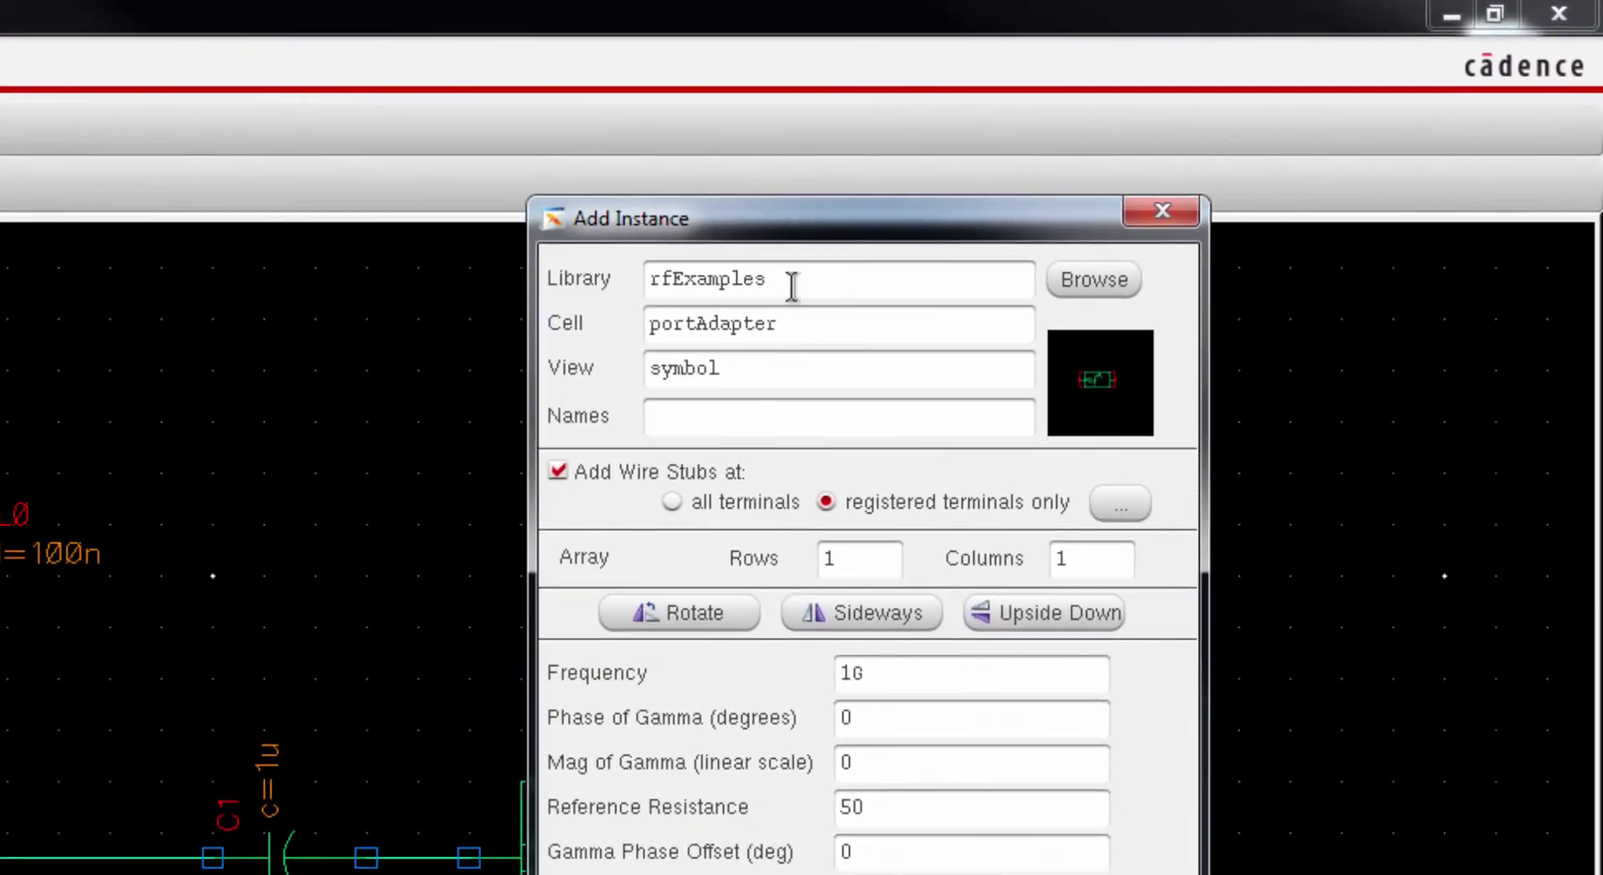
{"action": "double_click", "coordinate": [822, 229]}
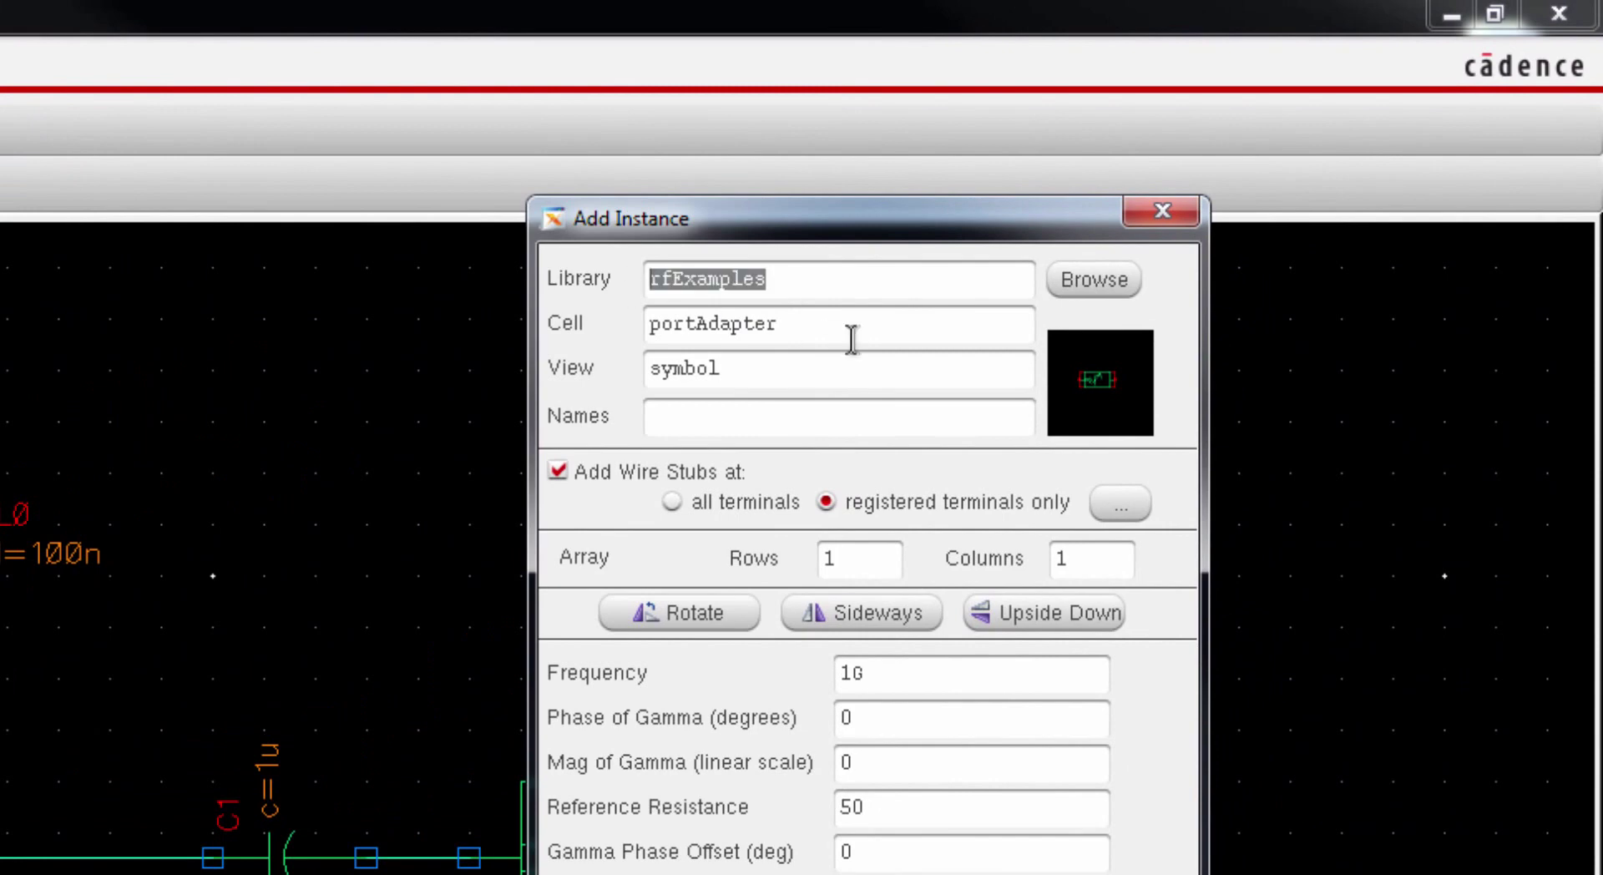
{"action": "type", "text": "analogLi"}
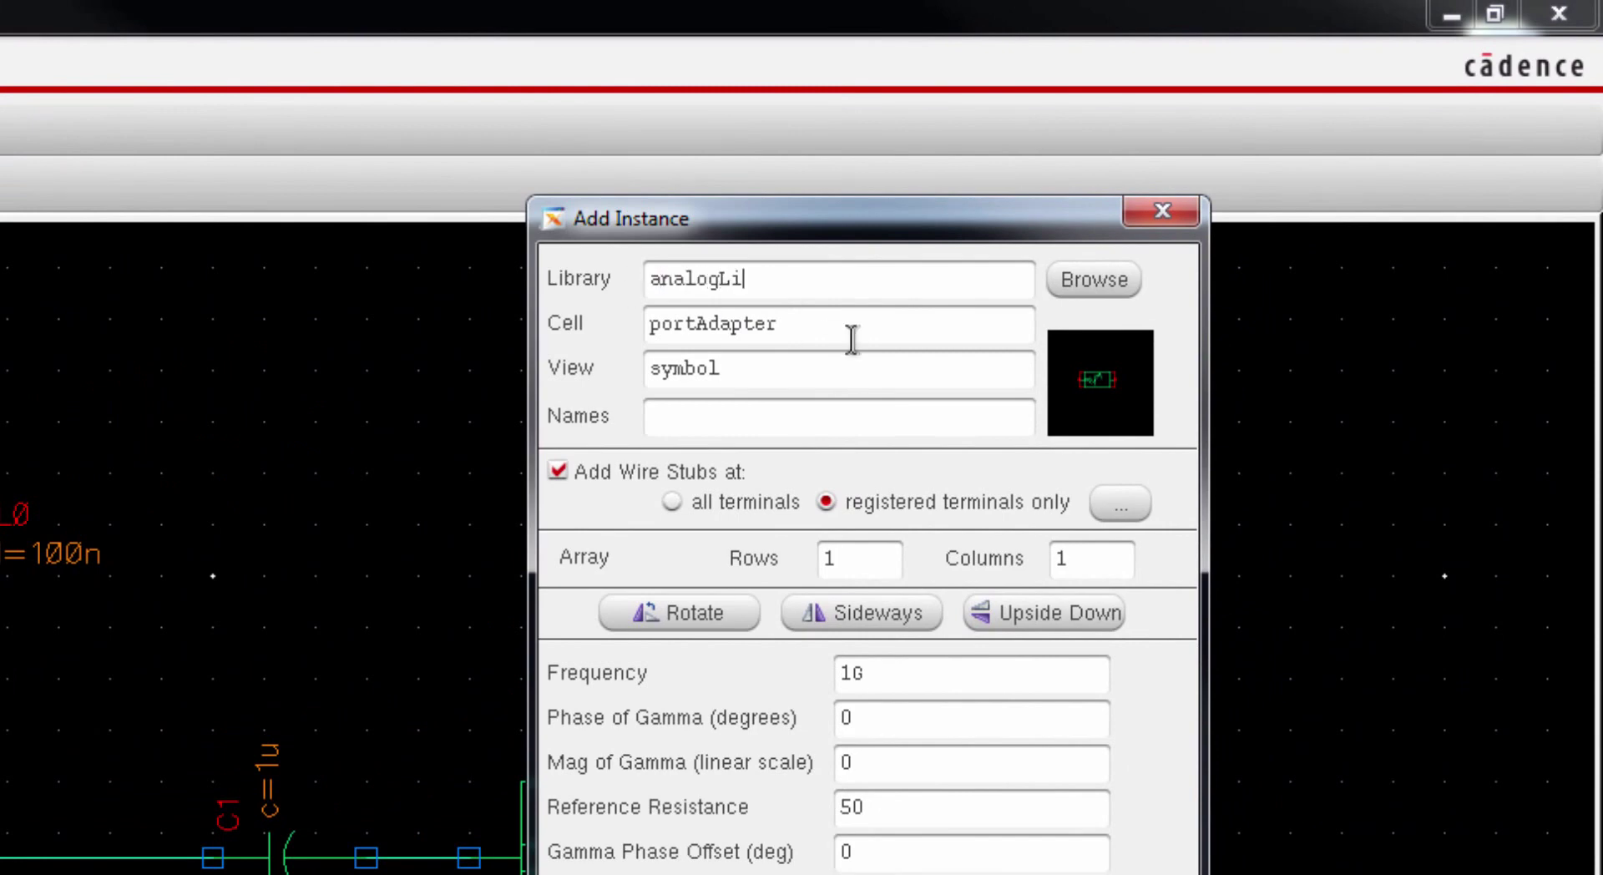
{"action": "type", "text": "b"}
{"action": "double_click", "coordinate": [856, 338]}
{"action": "key", "text": "BackSpace"}
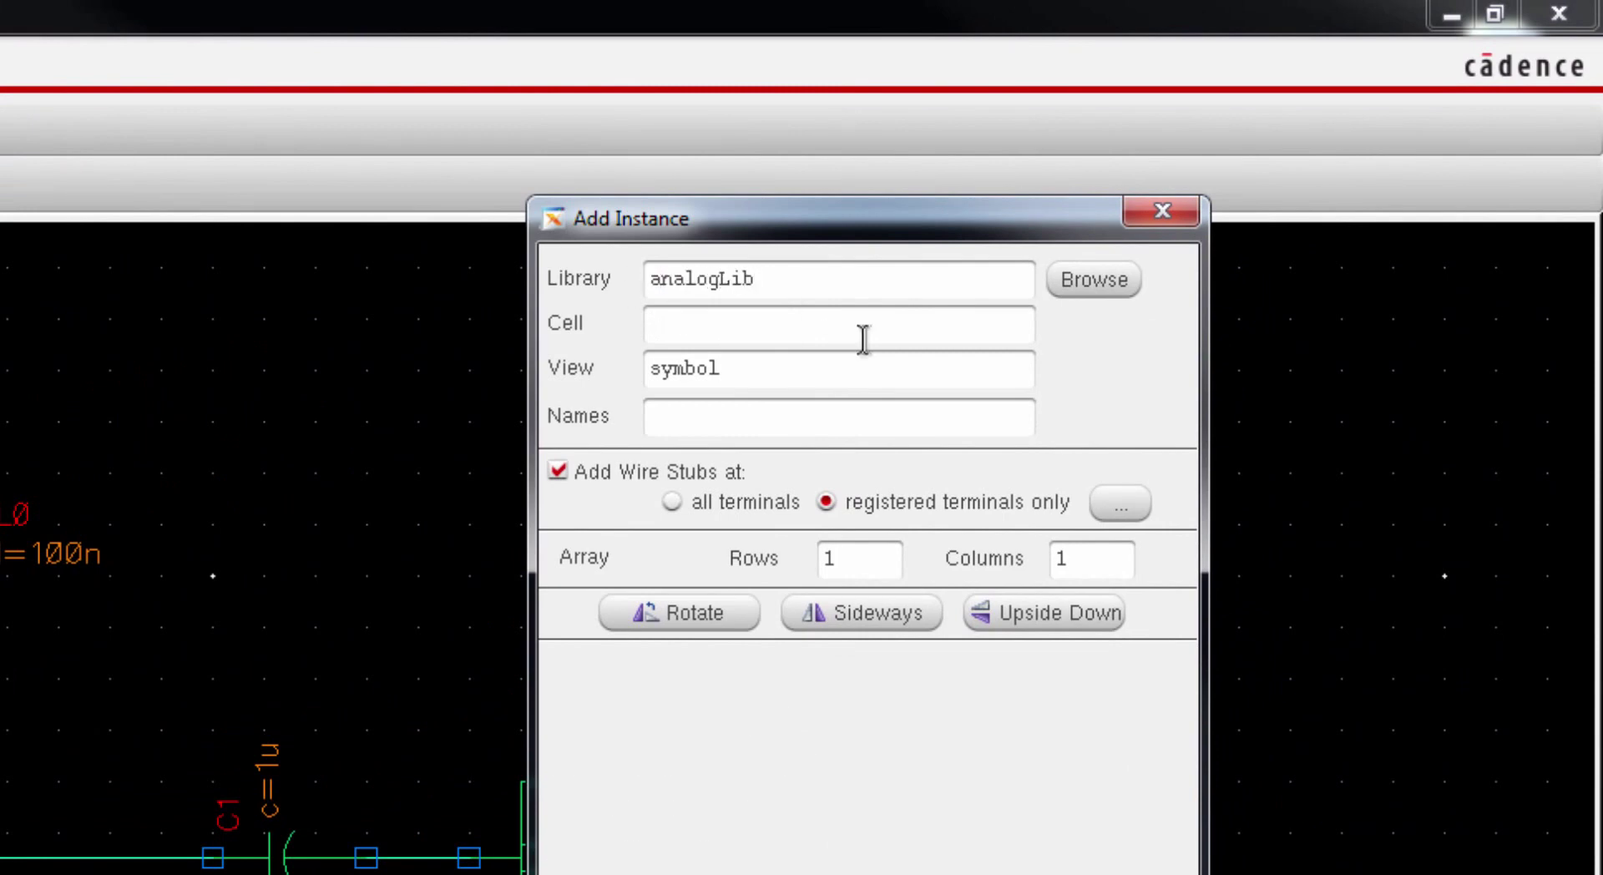
{"action": "type", "text": "gnd"}
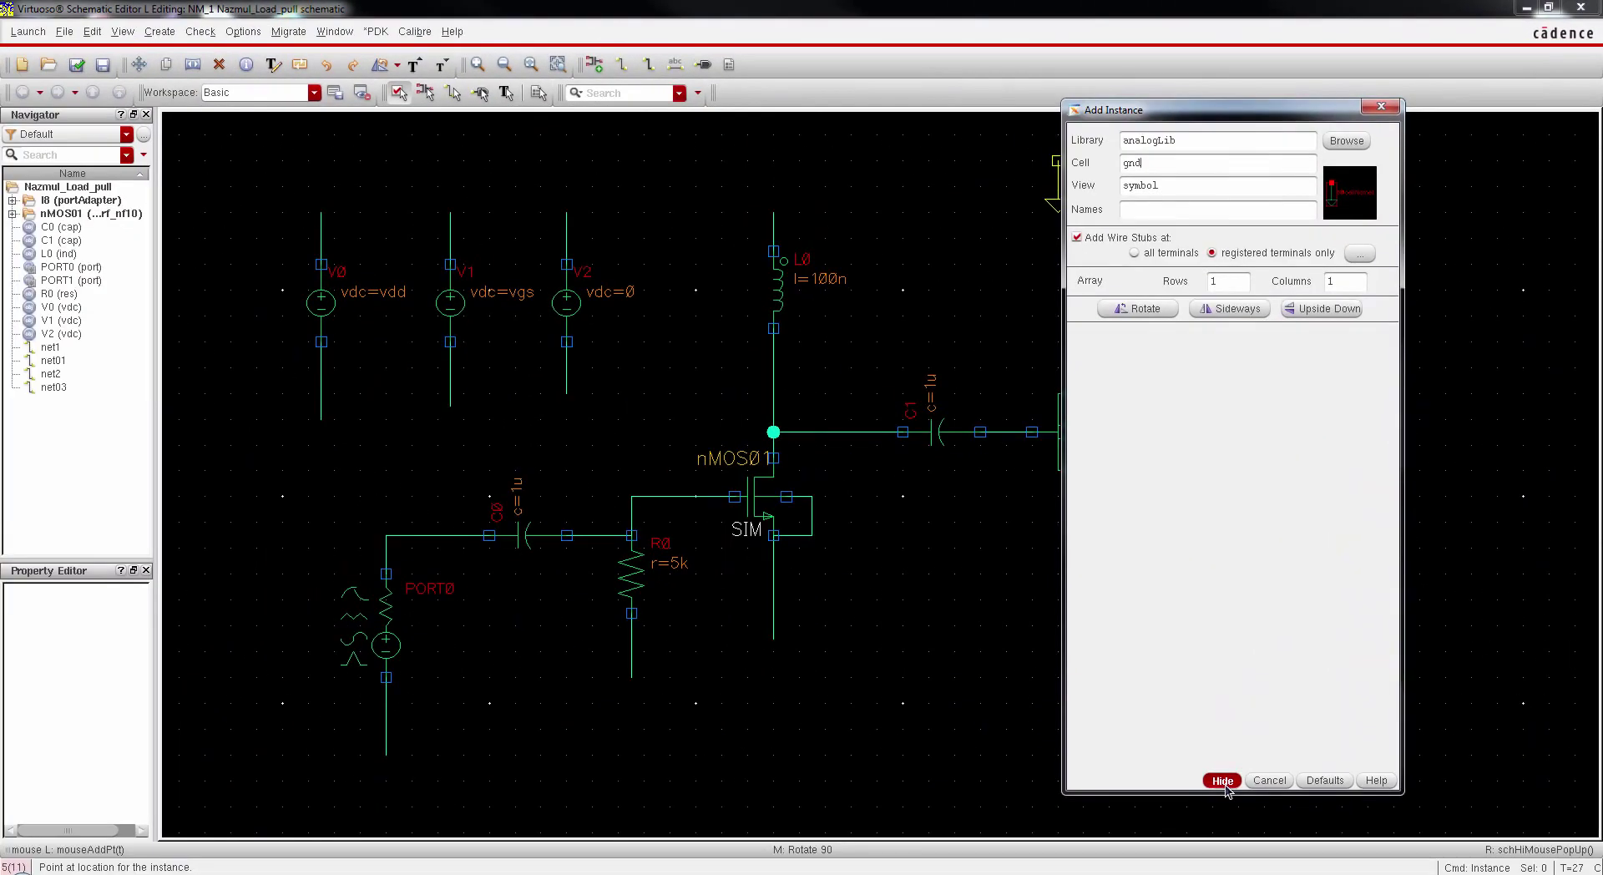
{"action": "left_click", "coordinate": [1228, 789]}
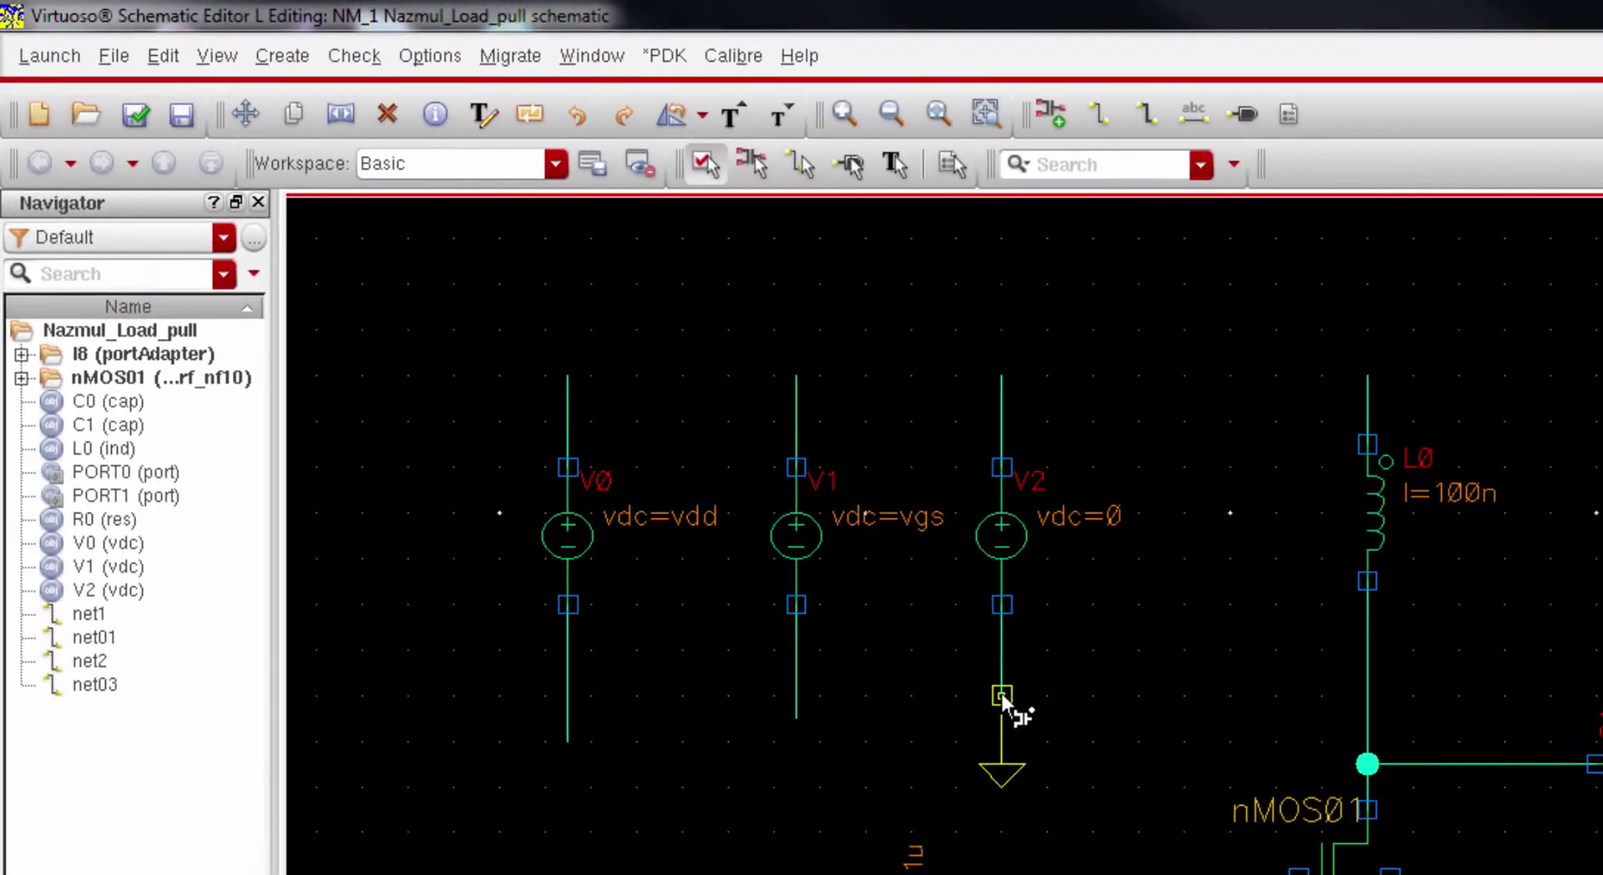
{"action": "left_click", "coordinate": [1002, 694]}
{"action": "key", "text": "Escape"}
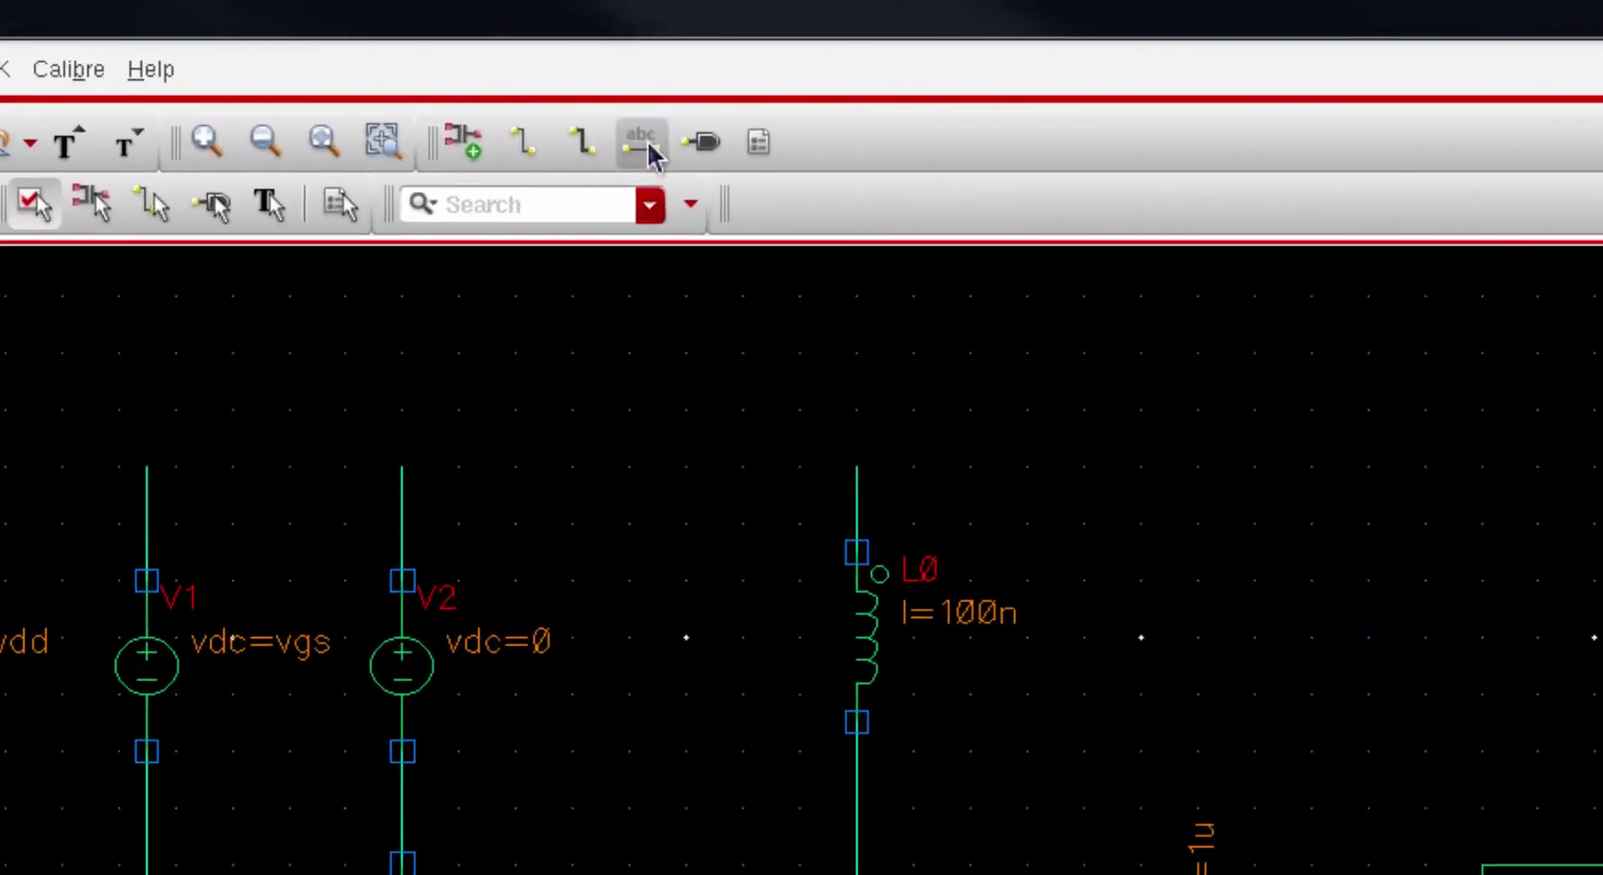
Step: Start adding wire names with vss entered six times as the list of names
{"action": "left_click", "coordinate": [642, 147]}
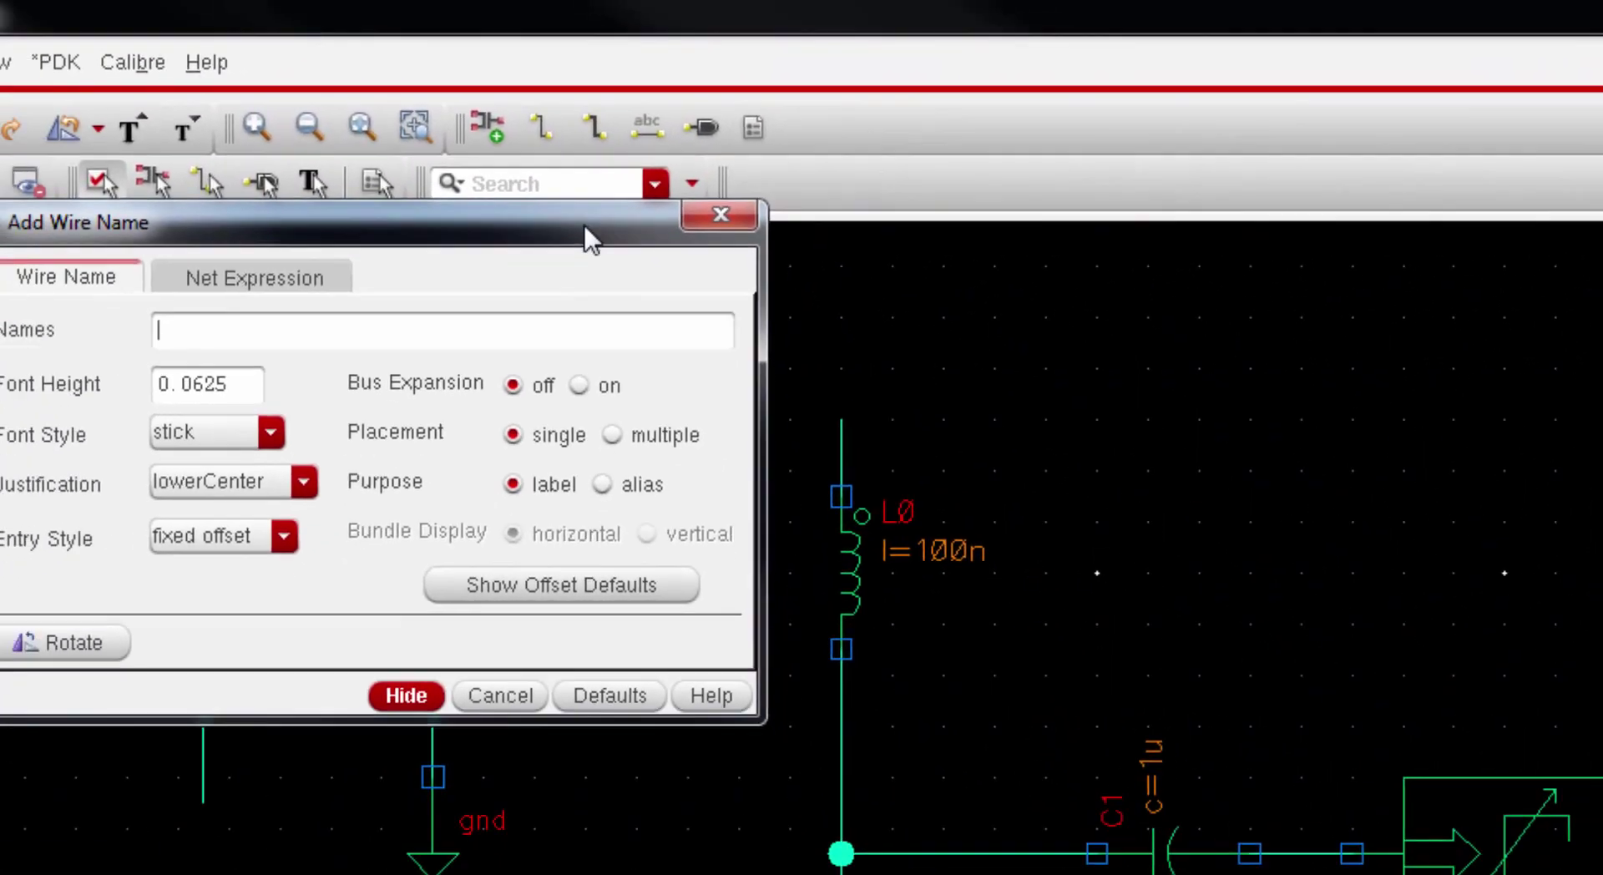
{"action": "left_click_drag", "start_coordinate": [585, 242], "coordinate": [1602, 392]}
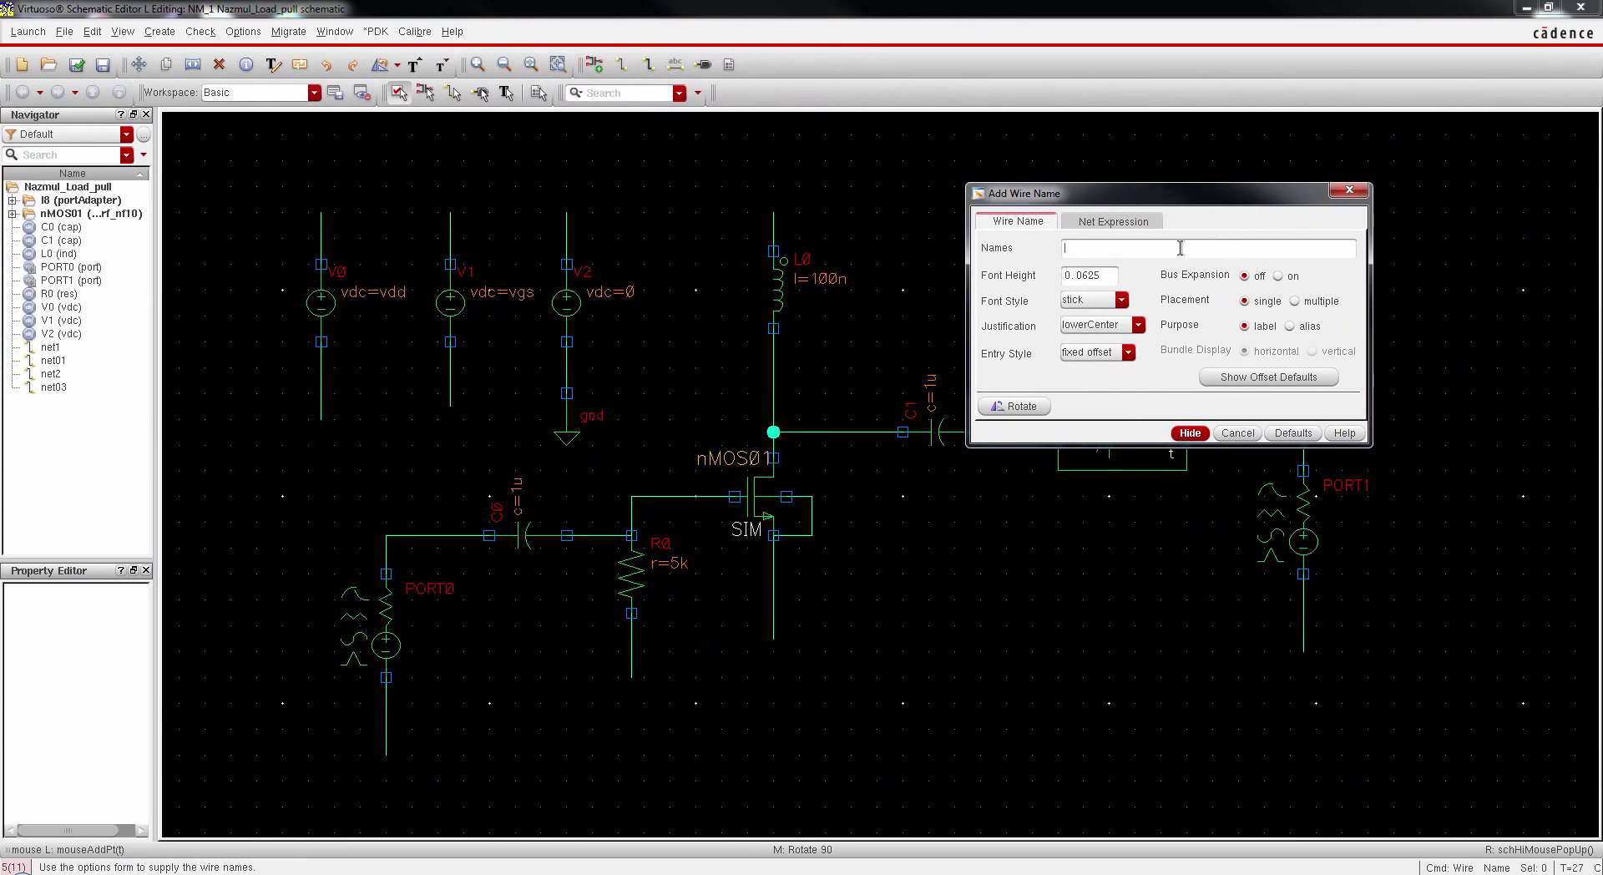
{"action": "type", "text": "vss "}
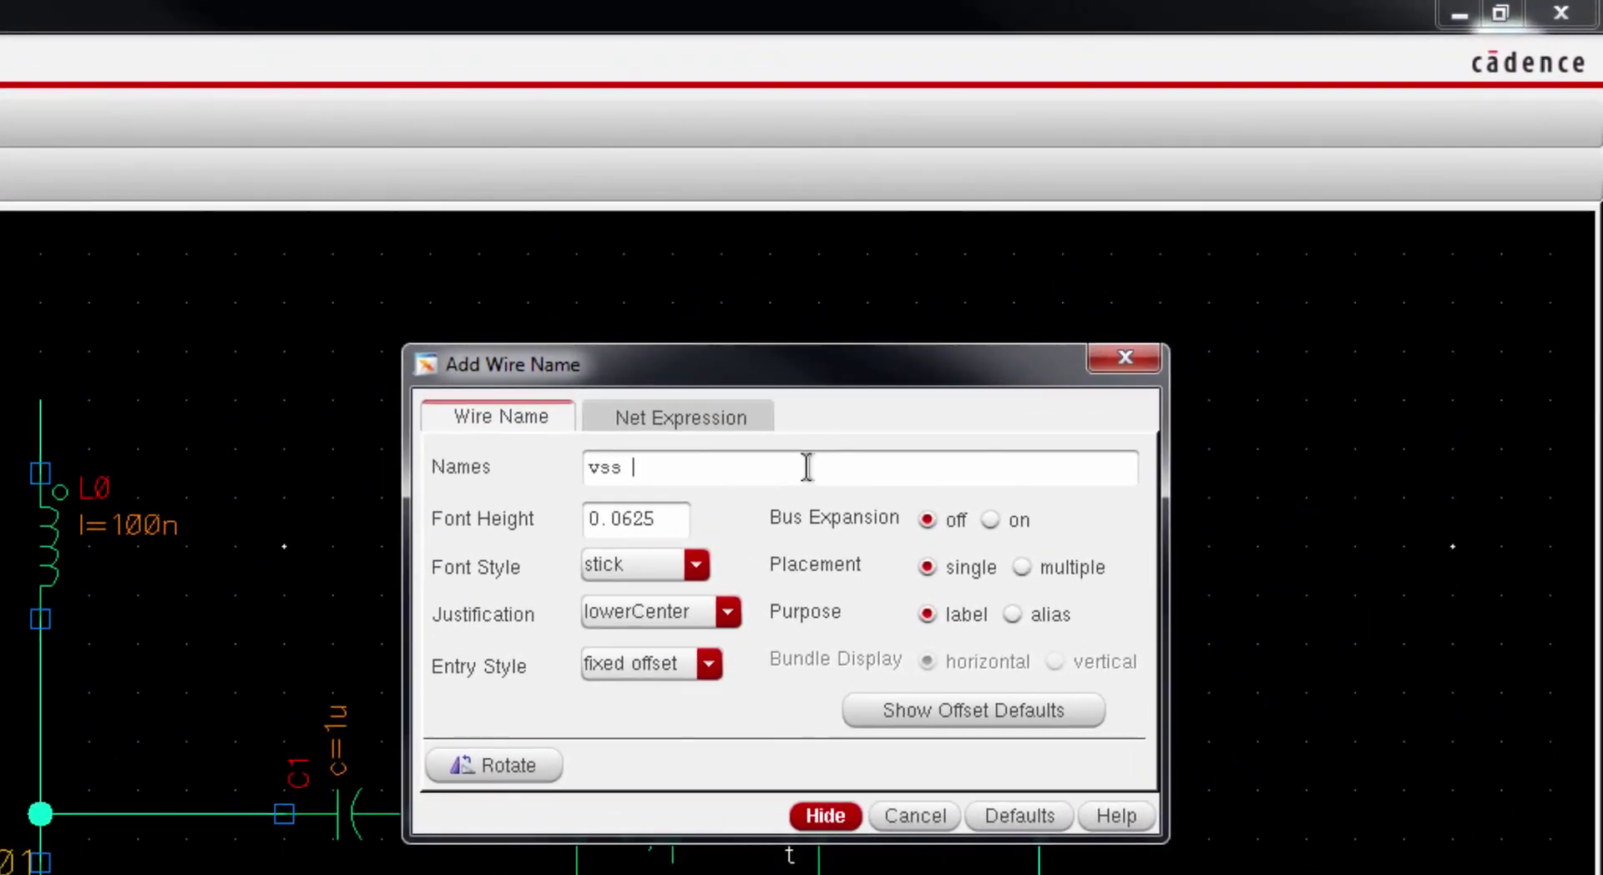
{"action": "type", "text": "vss vss vss vss"}
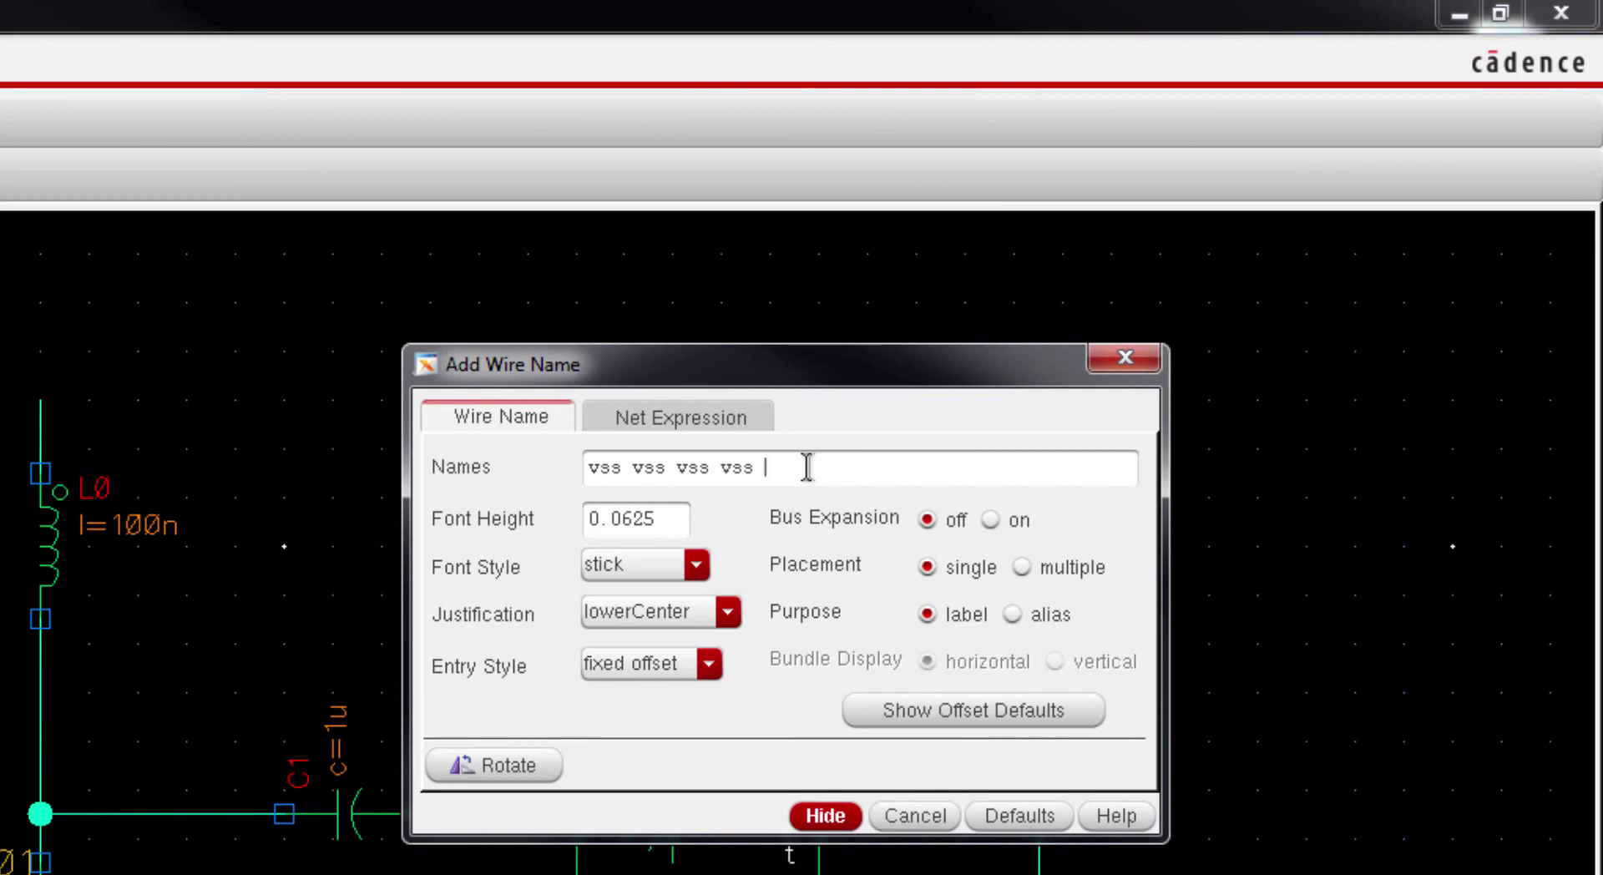
{"action": "type", "text": " vss"}
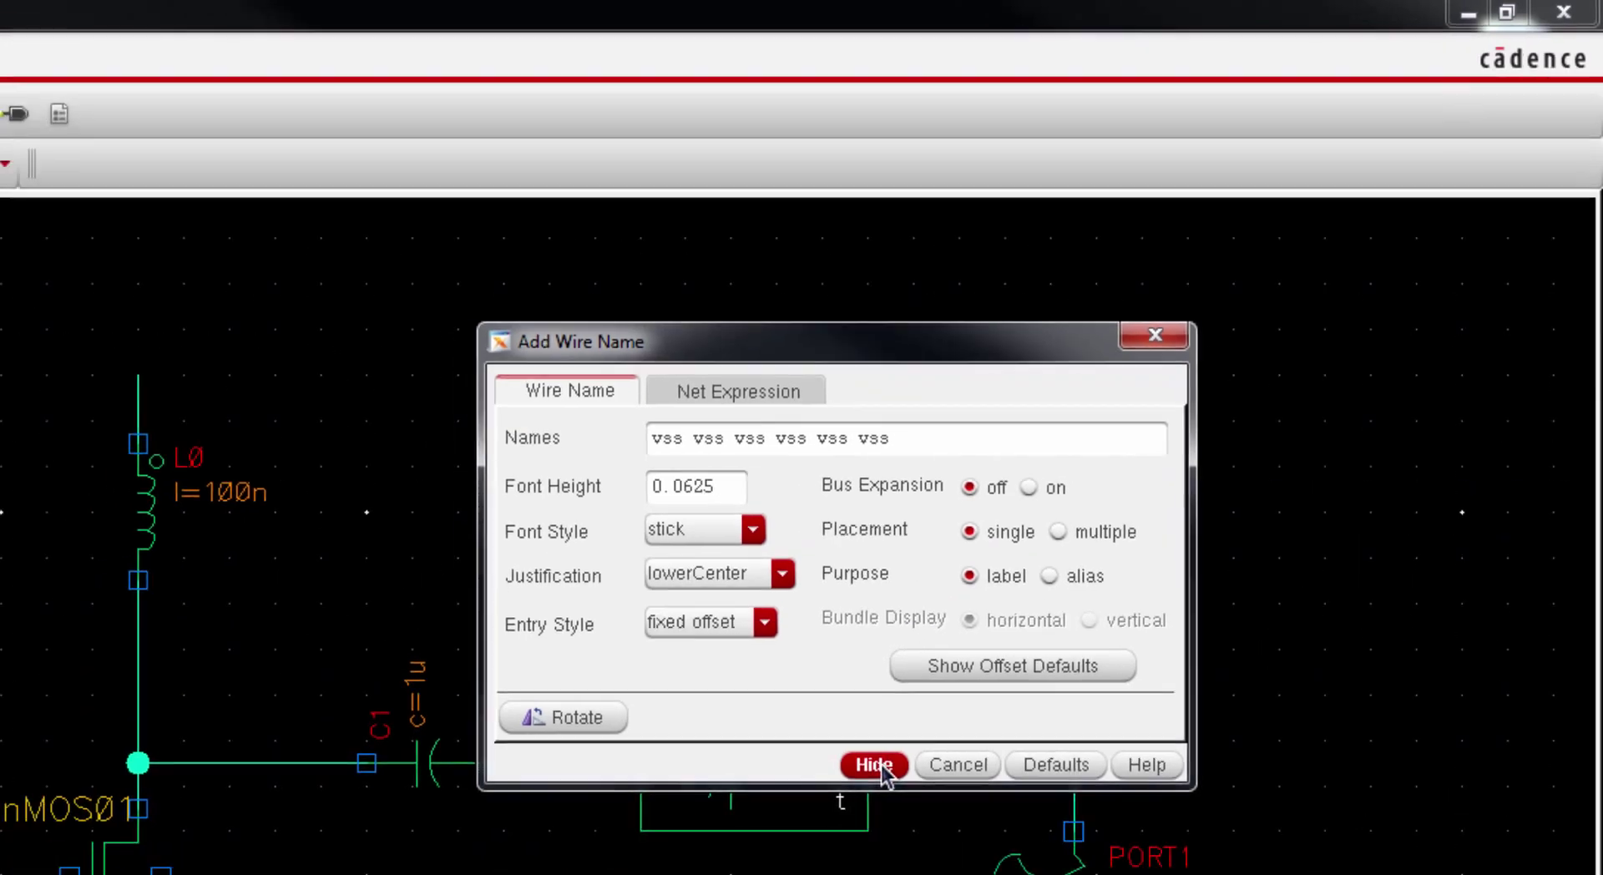
{"action": "left_click", "coordinate": [825, 816]}
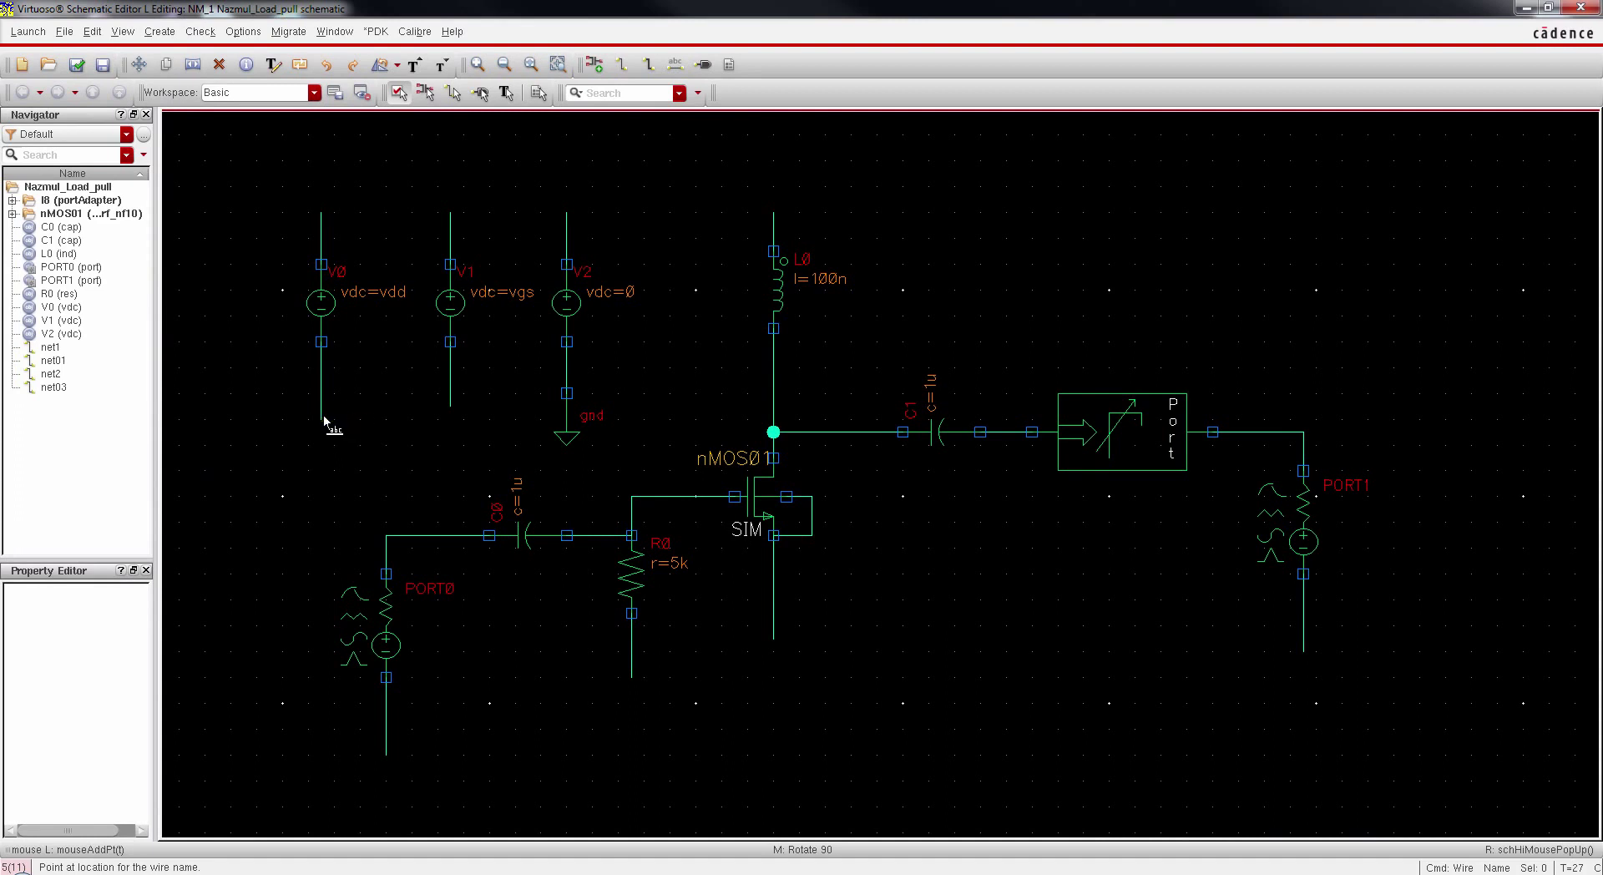
Step: Place the vss labels on the wires below V0, V1, PORT0, the nMOS source and PORT1, and on the wire above V2
{"action": "left_click", "coordinate": [322, 417]}
{"action": "middle_click", "coordinate": [442, 396]}
{"action": "left_click", "coordinate": [449, 397]}
{"action": "left_click", "coordinate": [569, 224]}
{"action": "left_click", "coordinate": [772, 625]}
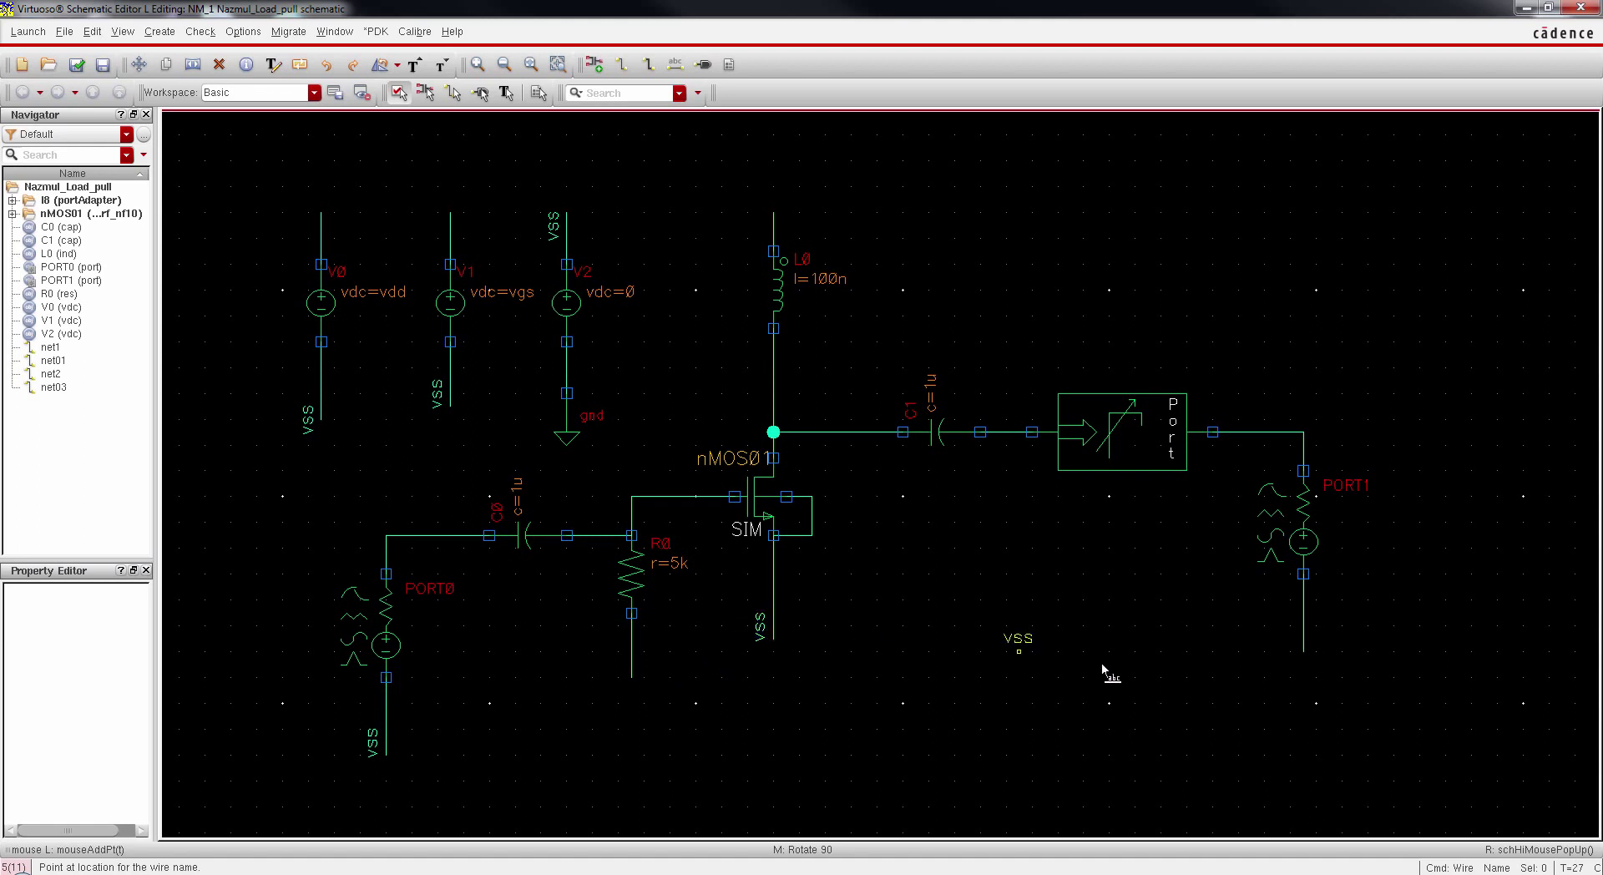
{"action": "left_click", "coordinate": [1307, 637]}
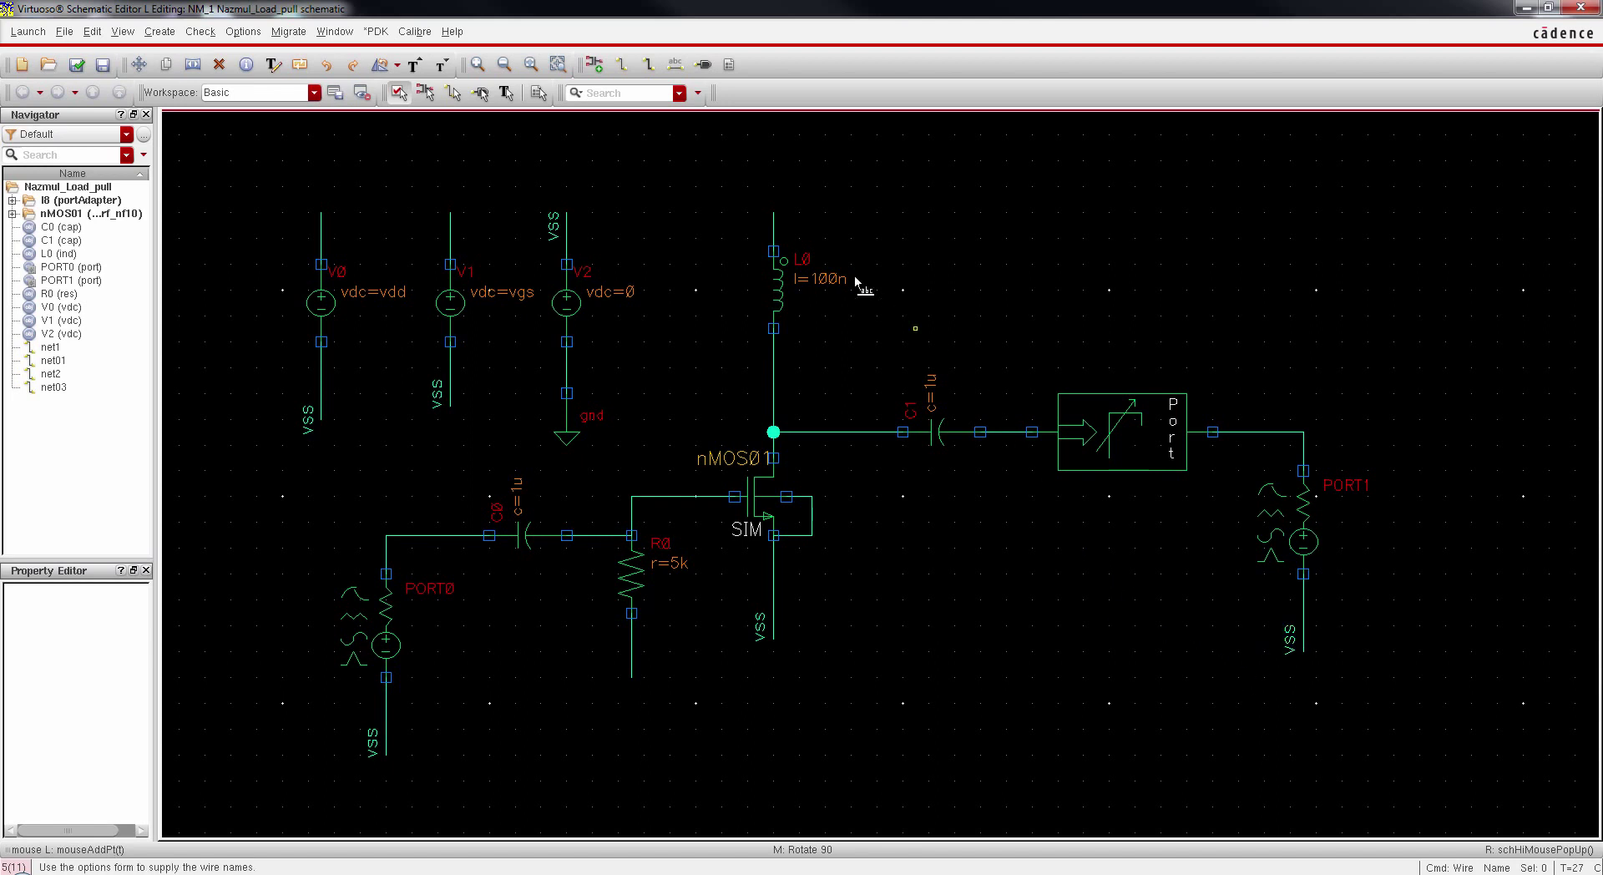
Step: Name the wires above V0 and L0 vdd, and the wires above V1 and below R0 vgs
{"action": "left_click", "coordinate": [673, 65]}
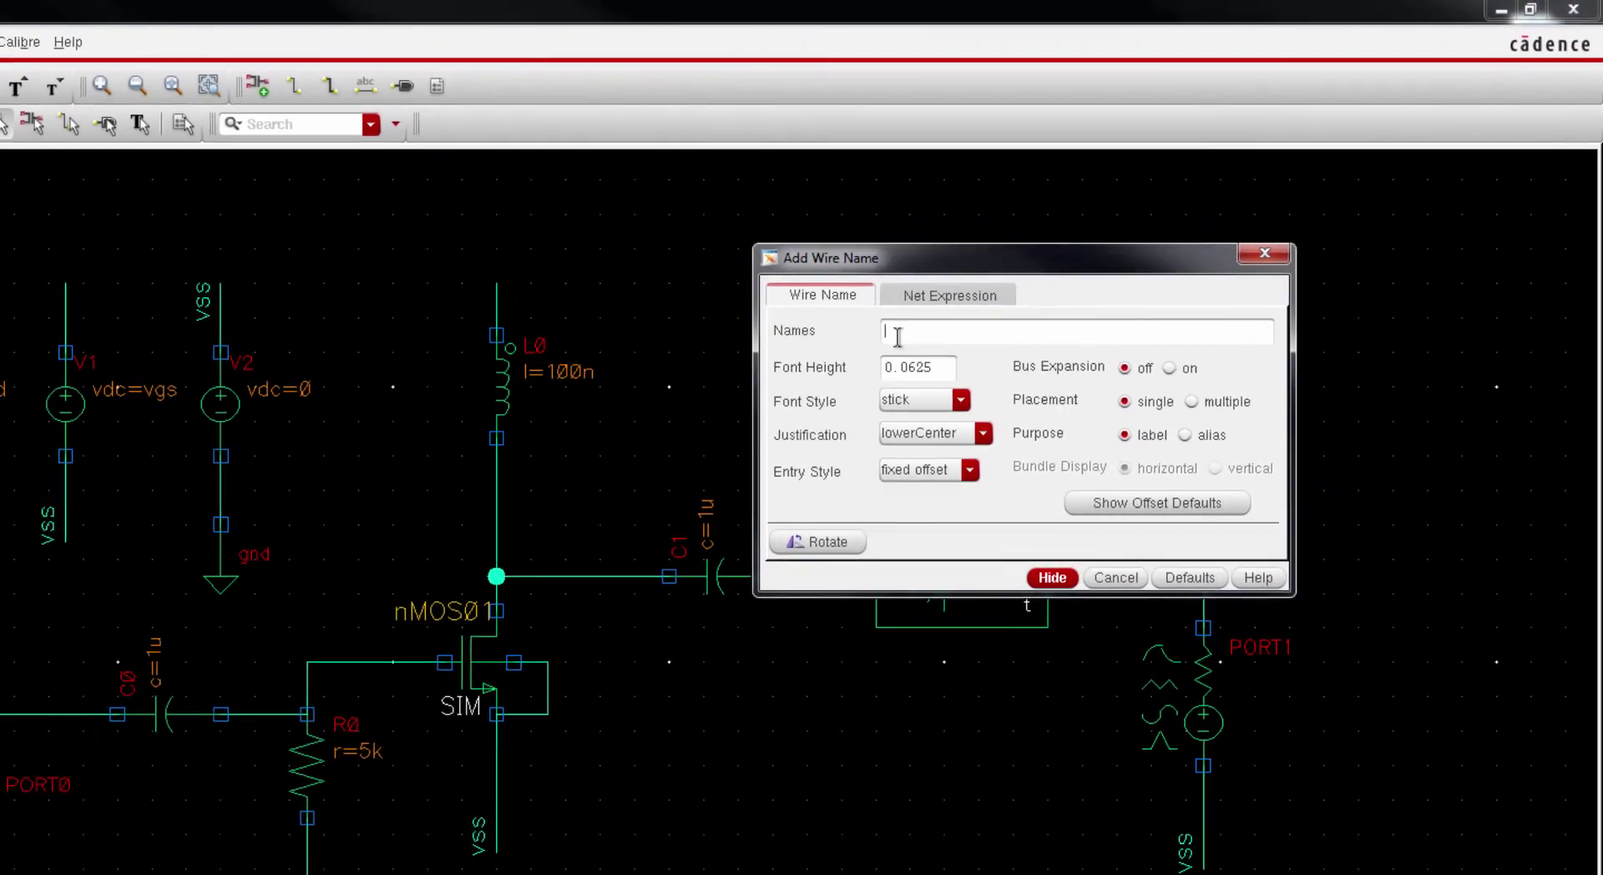
{"action": "type", "text": "vdd vdd "}
{"action": "type", "text": "vgs vgs"}
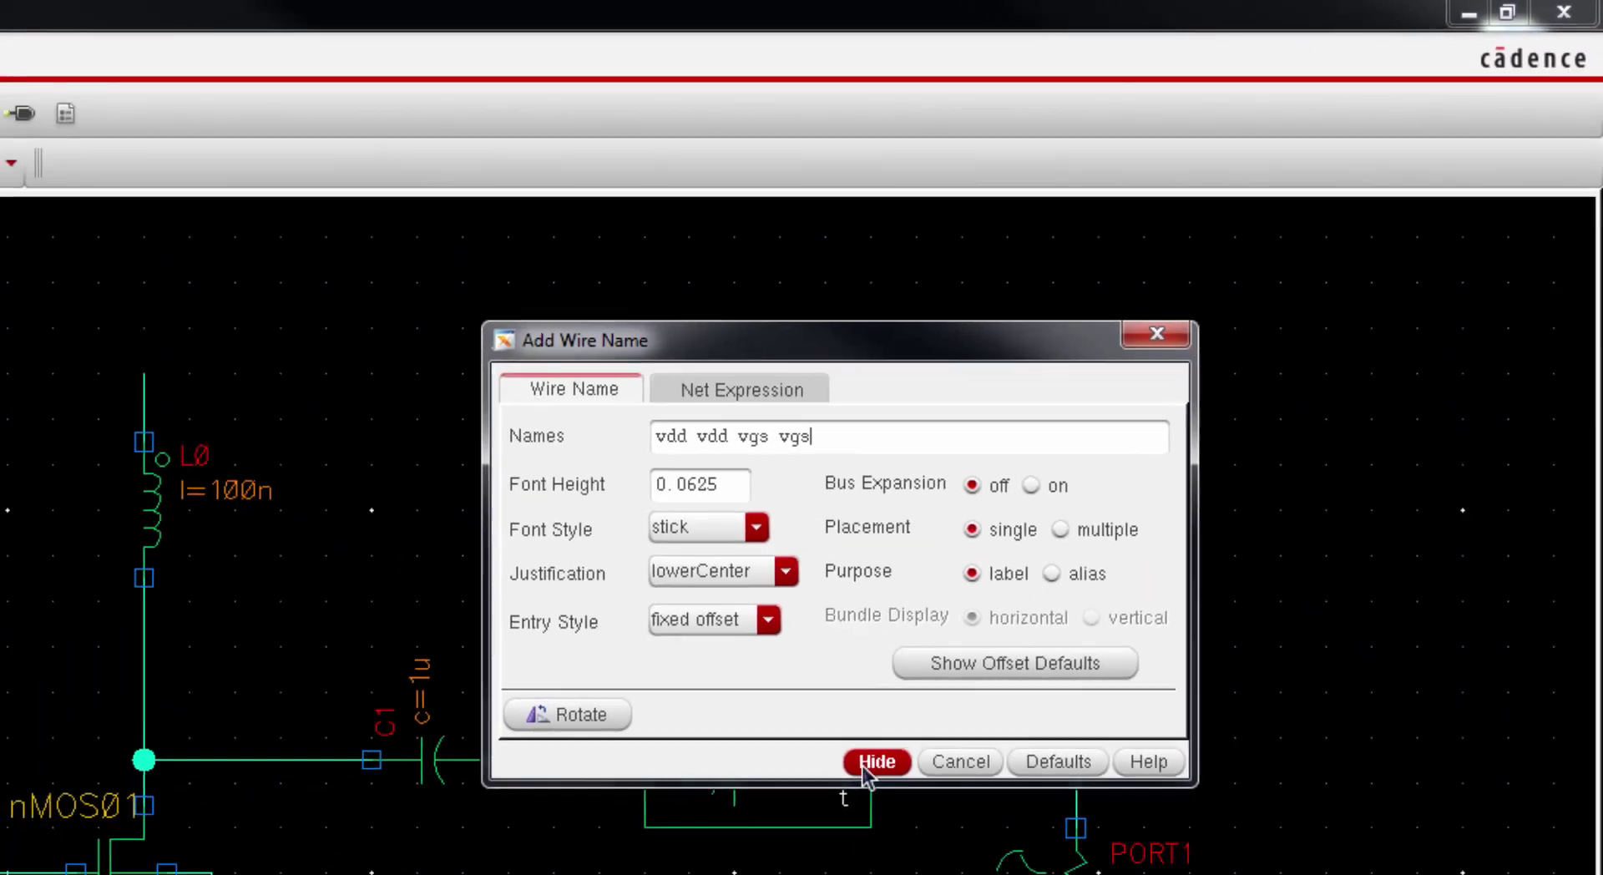
{"action": "left_click", "coordinate": [814, 828]}
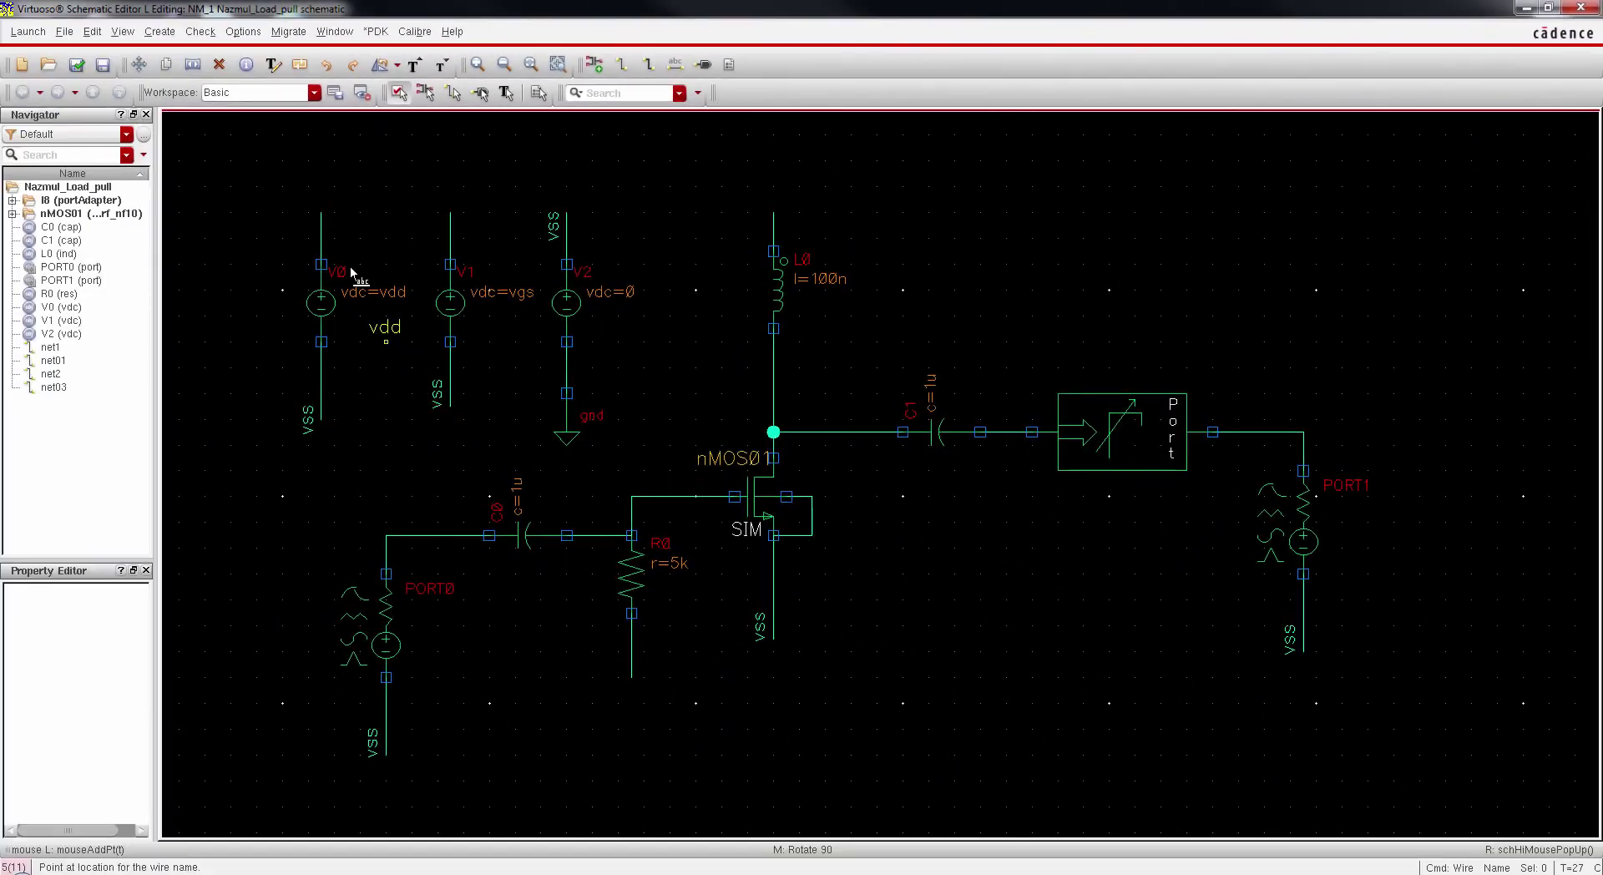
{"action": "middle_click", "coordinate": [321, 222]}
{"action": "left_click", "coordinate": [320, 222]}
{"action": "left_click", "coordinate": [773, 226]}
{"action": "left_click", "coordinate": [455, 230]}
{"action": "left_click", "coordinate": [628, 643]}
{"action": "key", "text": "Escape"}
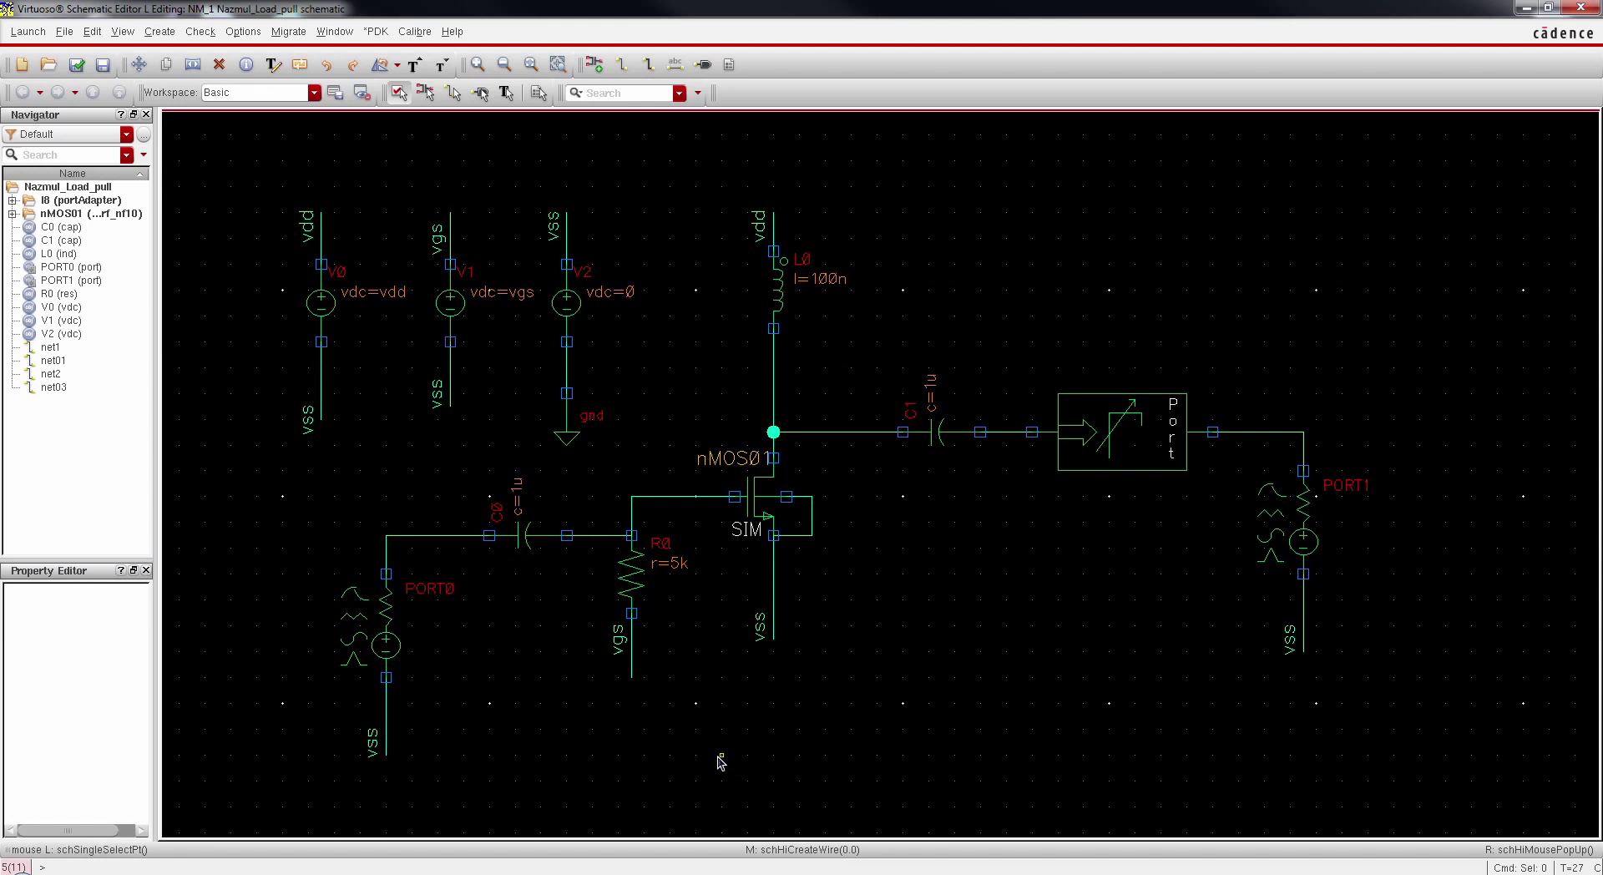
Step: Check and save the schematic, and launch ADE L for it
{"action": "left_click", "coordinate": [78, 66]}
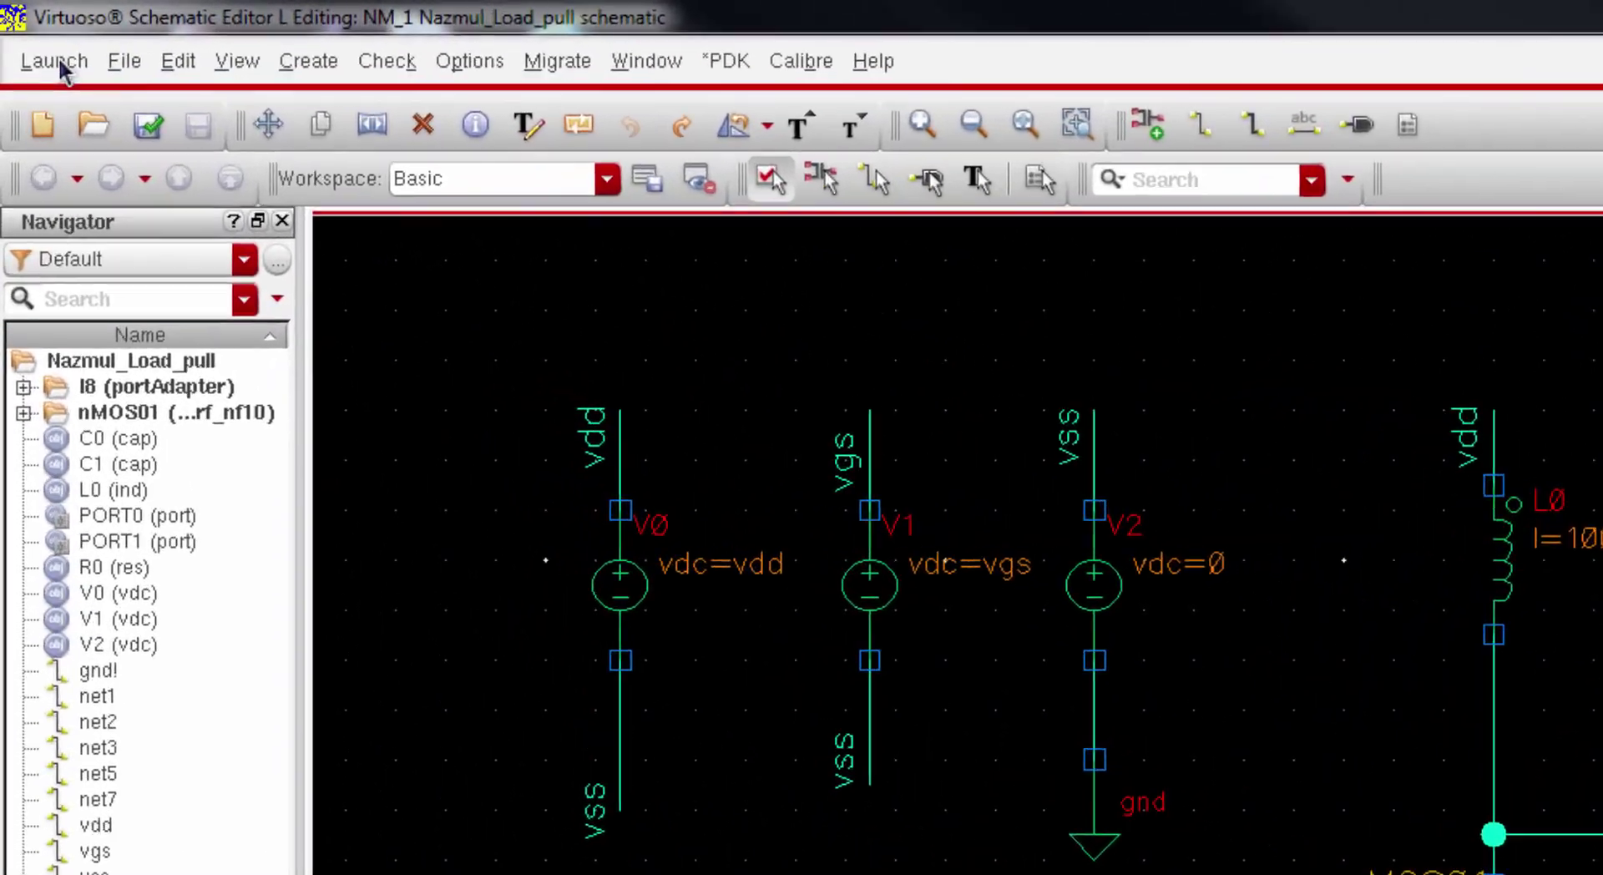
{"action": "left_click", "coordinate": [56, 65]}
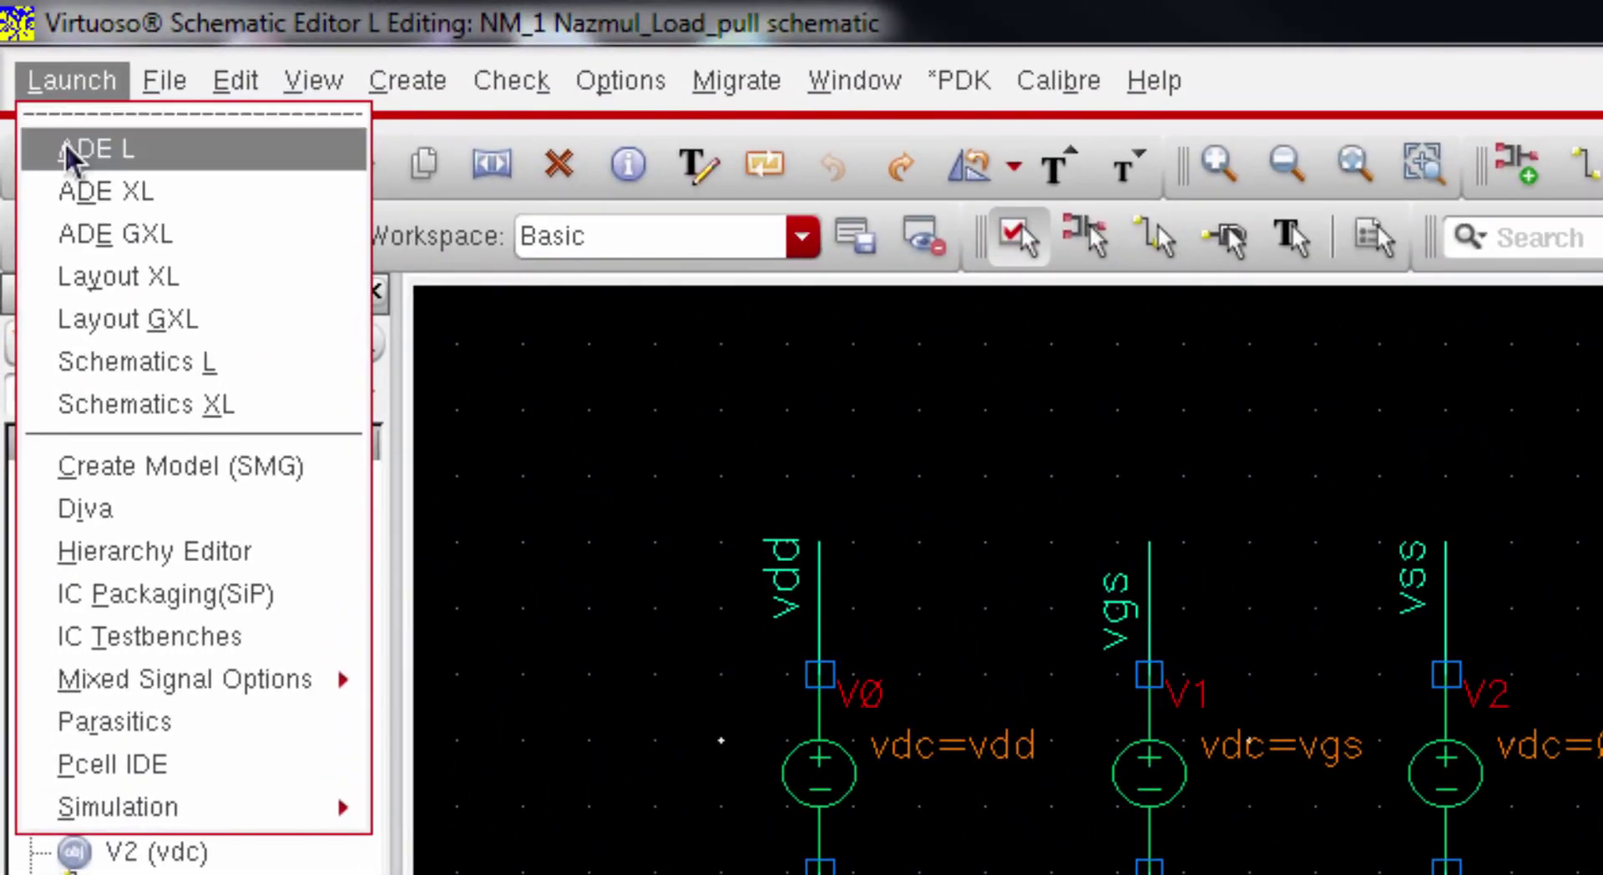
{"action": "left_click", "coordinate": [71, 157]}
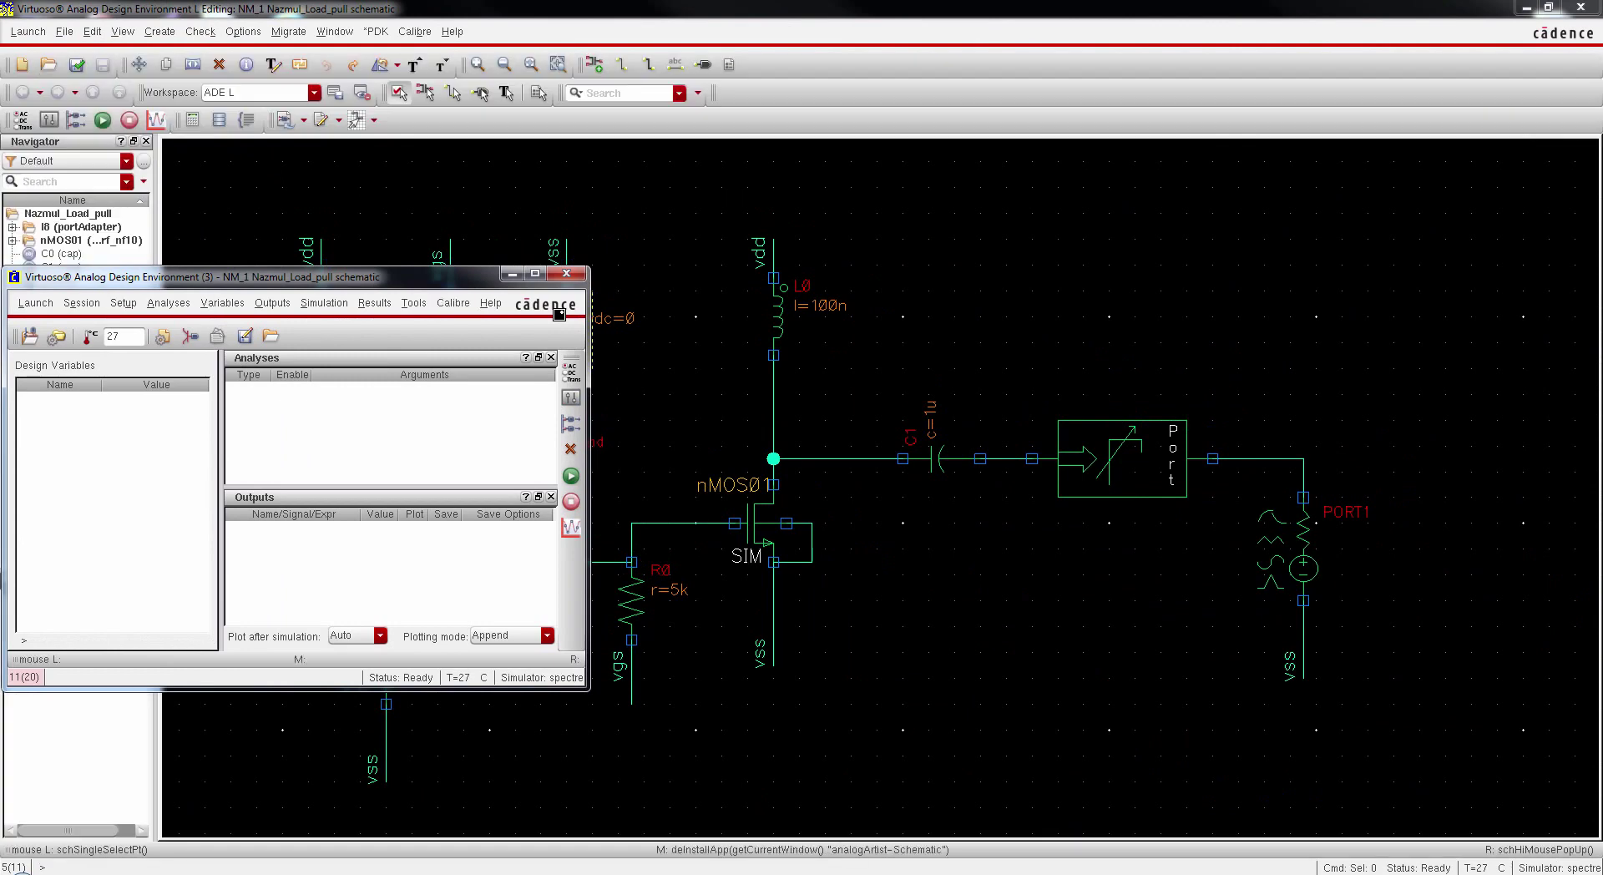
{"action": "left_click_drag", "start_coordinate": [469, 278], "coordinate": [988, 283]}
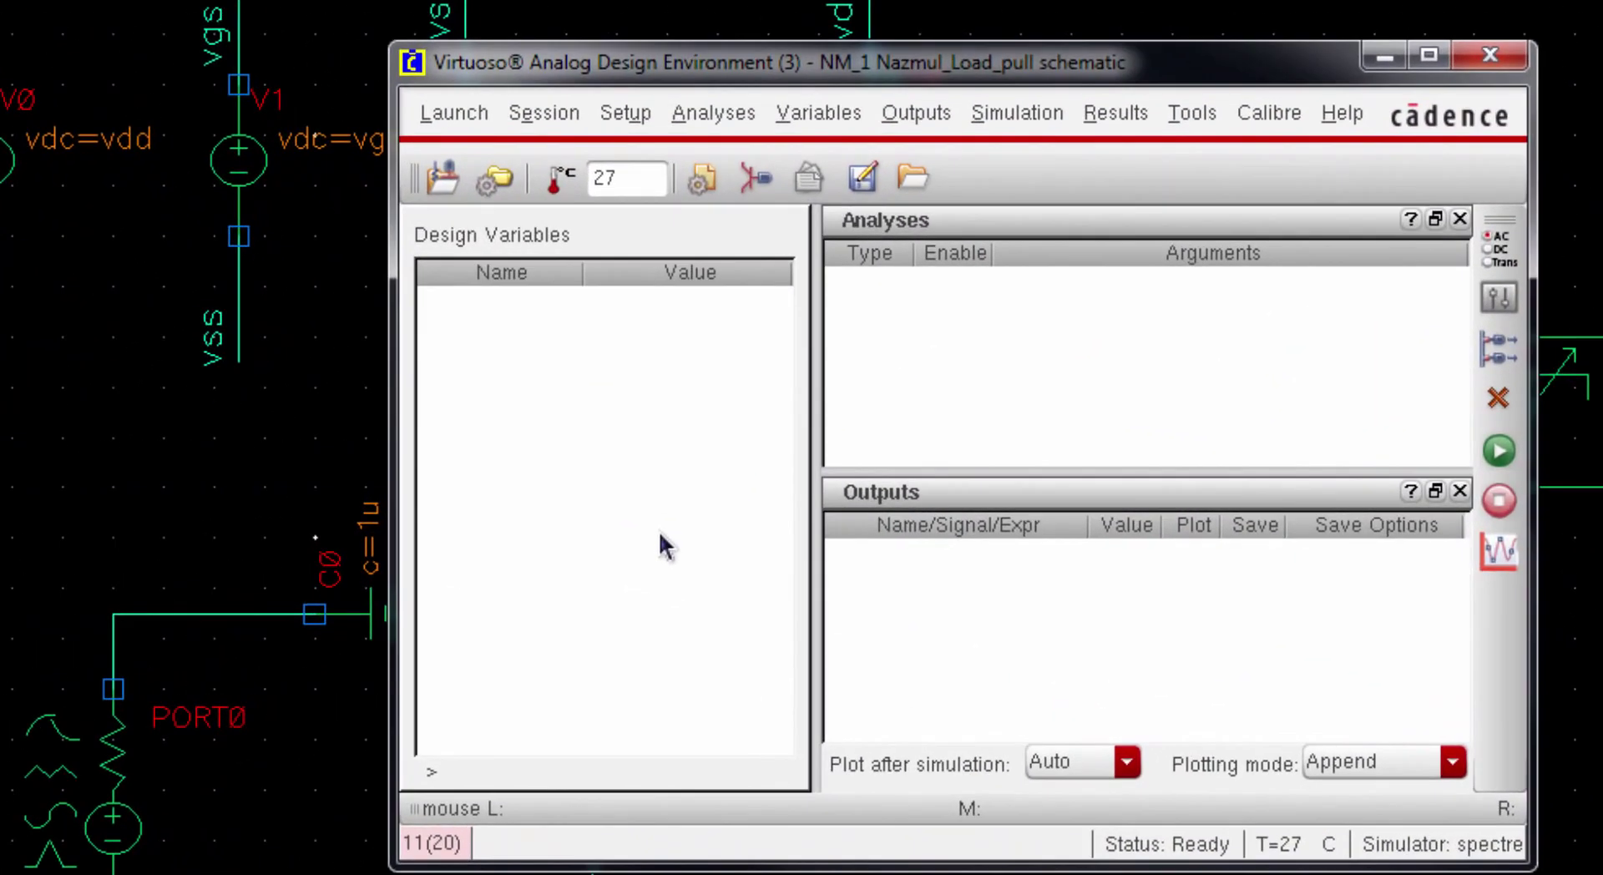
Step: Copy the design variables from the cellview and set frf to 300G
{"action": "right_click", "coordinate": [666, 526]}
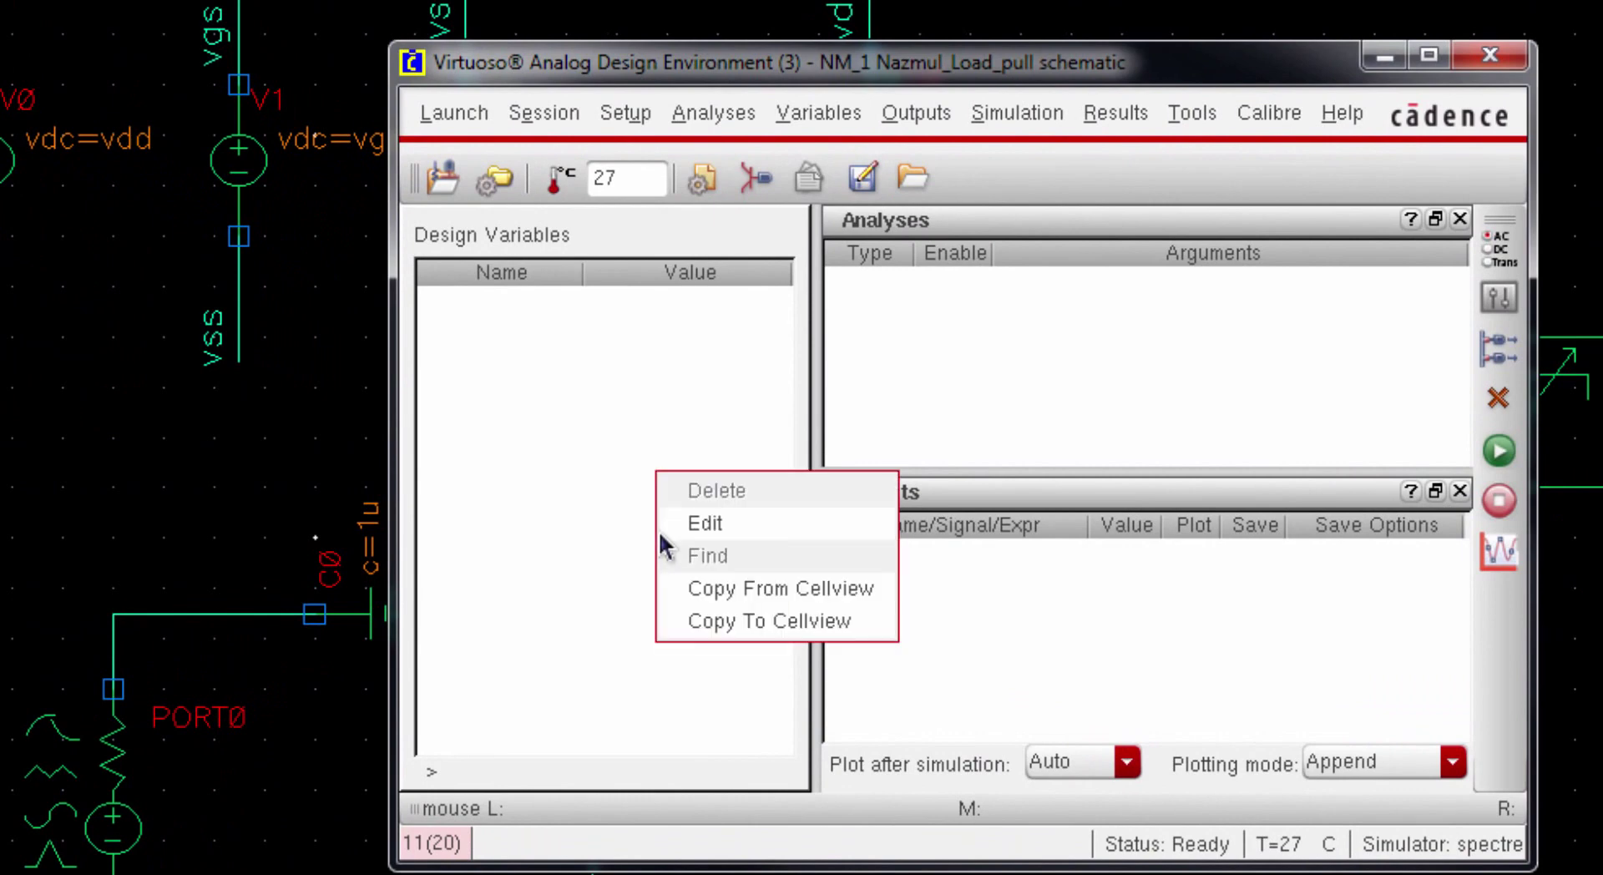
{"action": "left_click", "coordinate": [697, 590]}
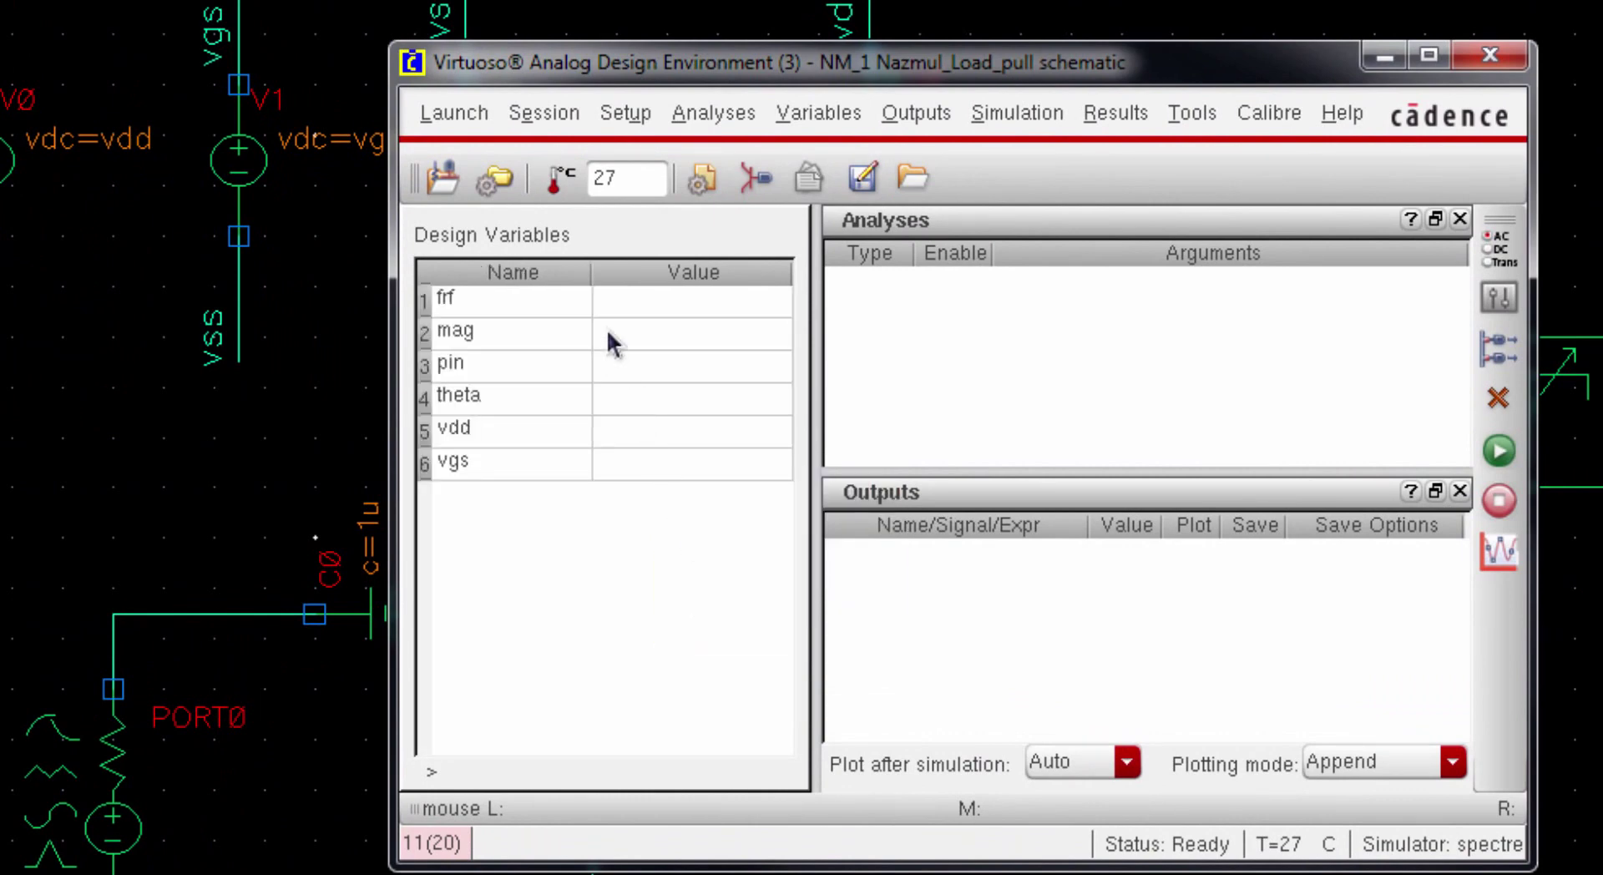
{"action": "double_click", "coordinate": [628, 302]}
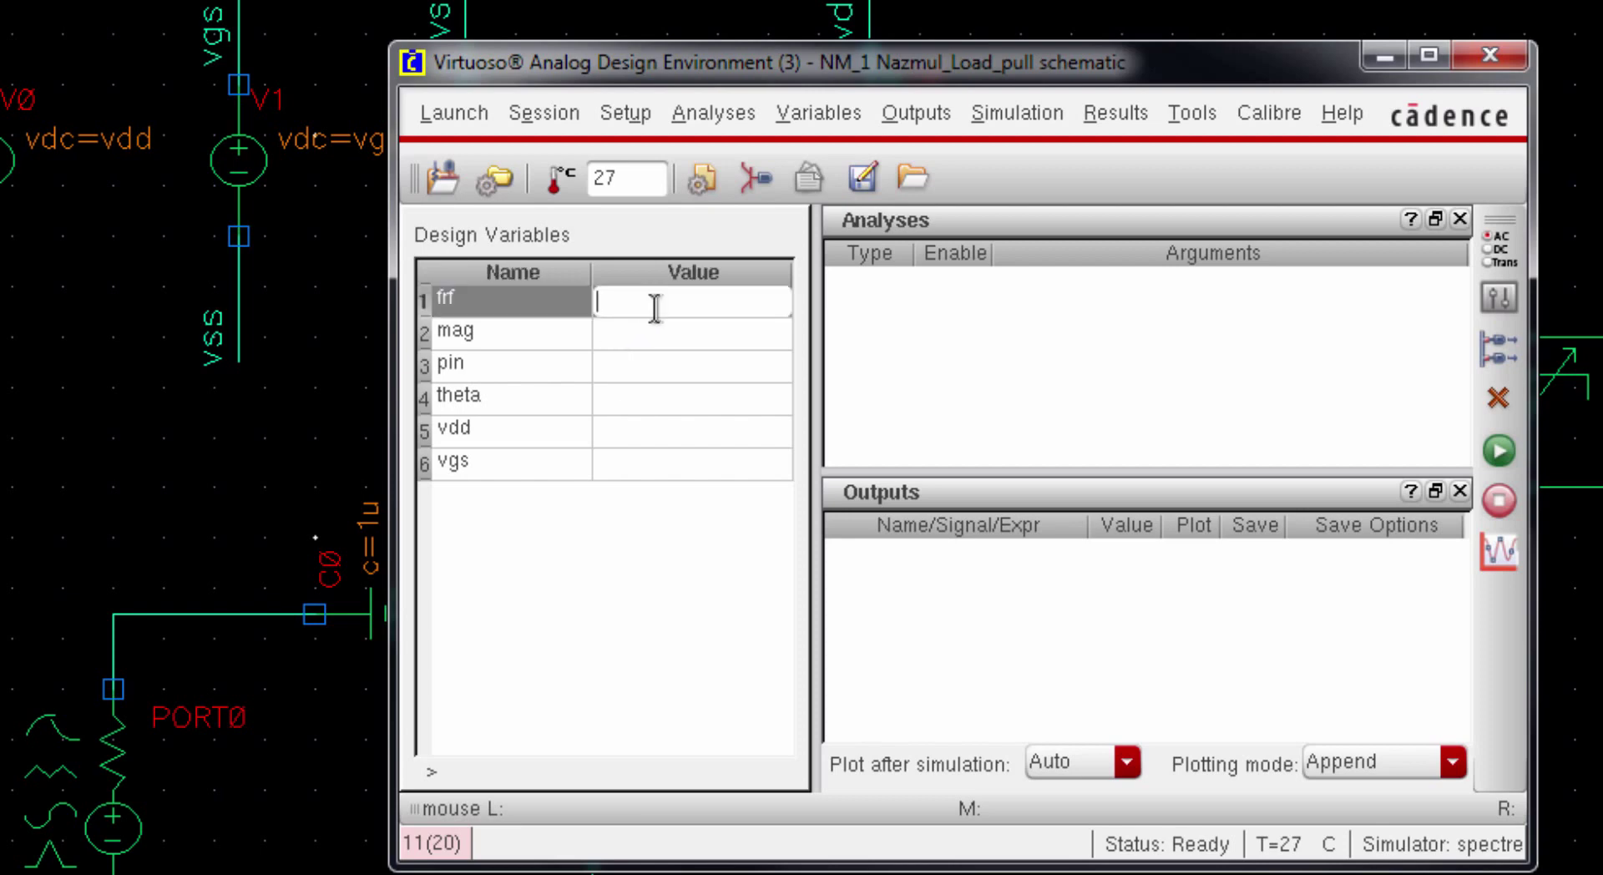
{"action": "type", "text": "300g"}
{"action": "key", "text": "BackSpace"}
{"action": "type", "text": "G"}
Step: Set the design variables mag to 0, pin to -10 and theta to 0
{"action": "double_click", "coordinate": [718, 336]}
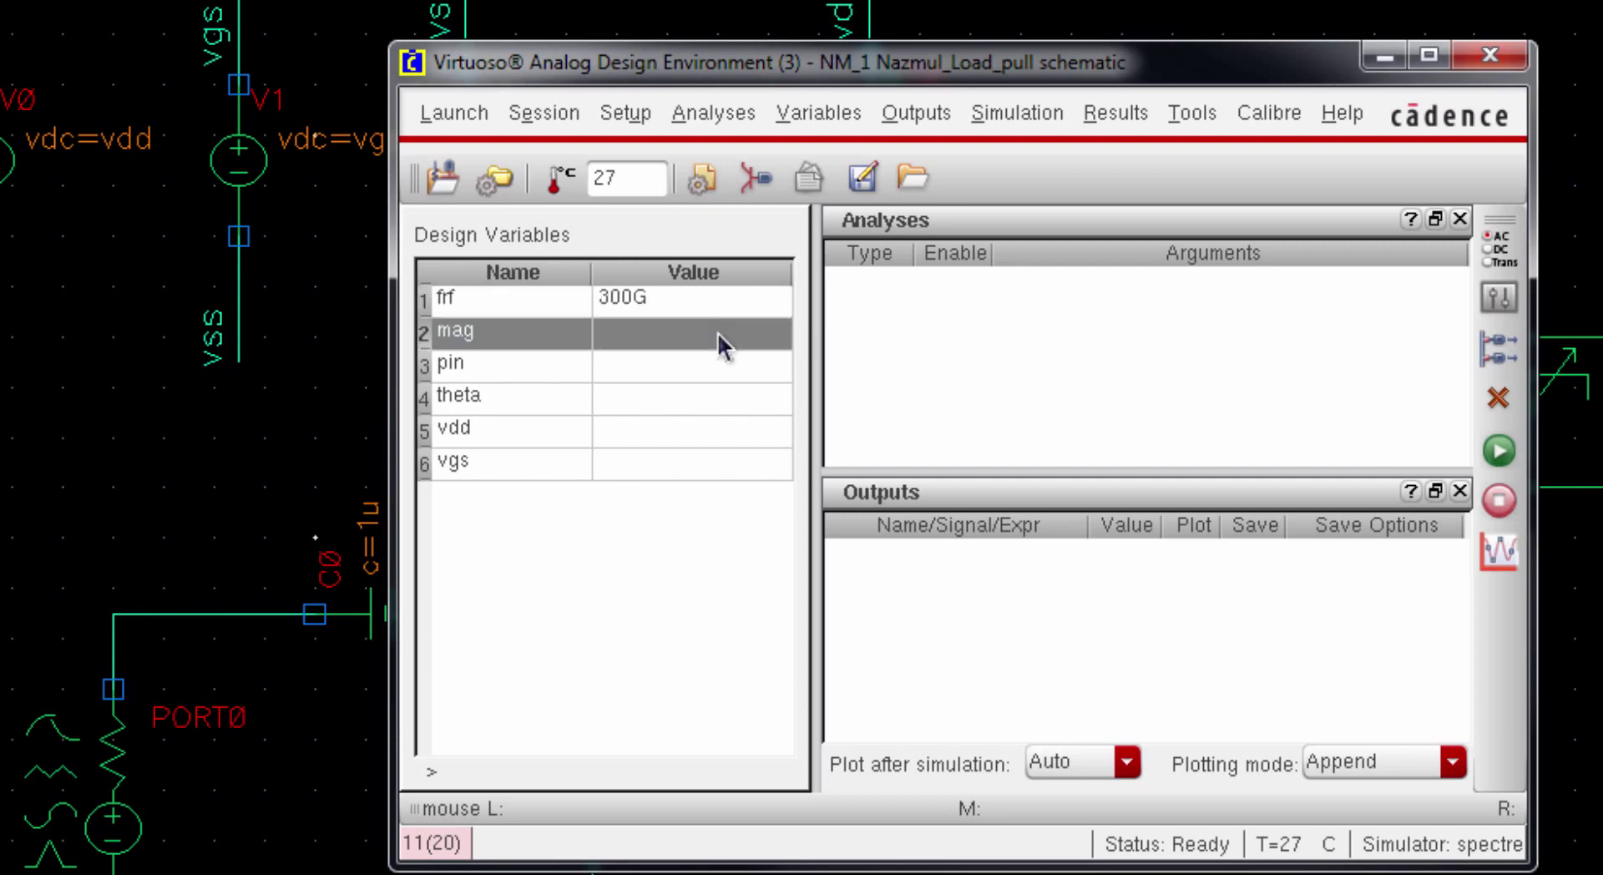
{"action": "type", "text": "0"}
{"action": "double_click", "coordinate": [697, 366]}
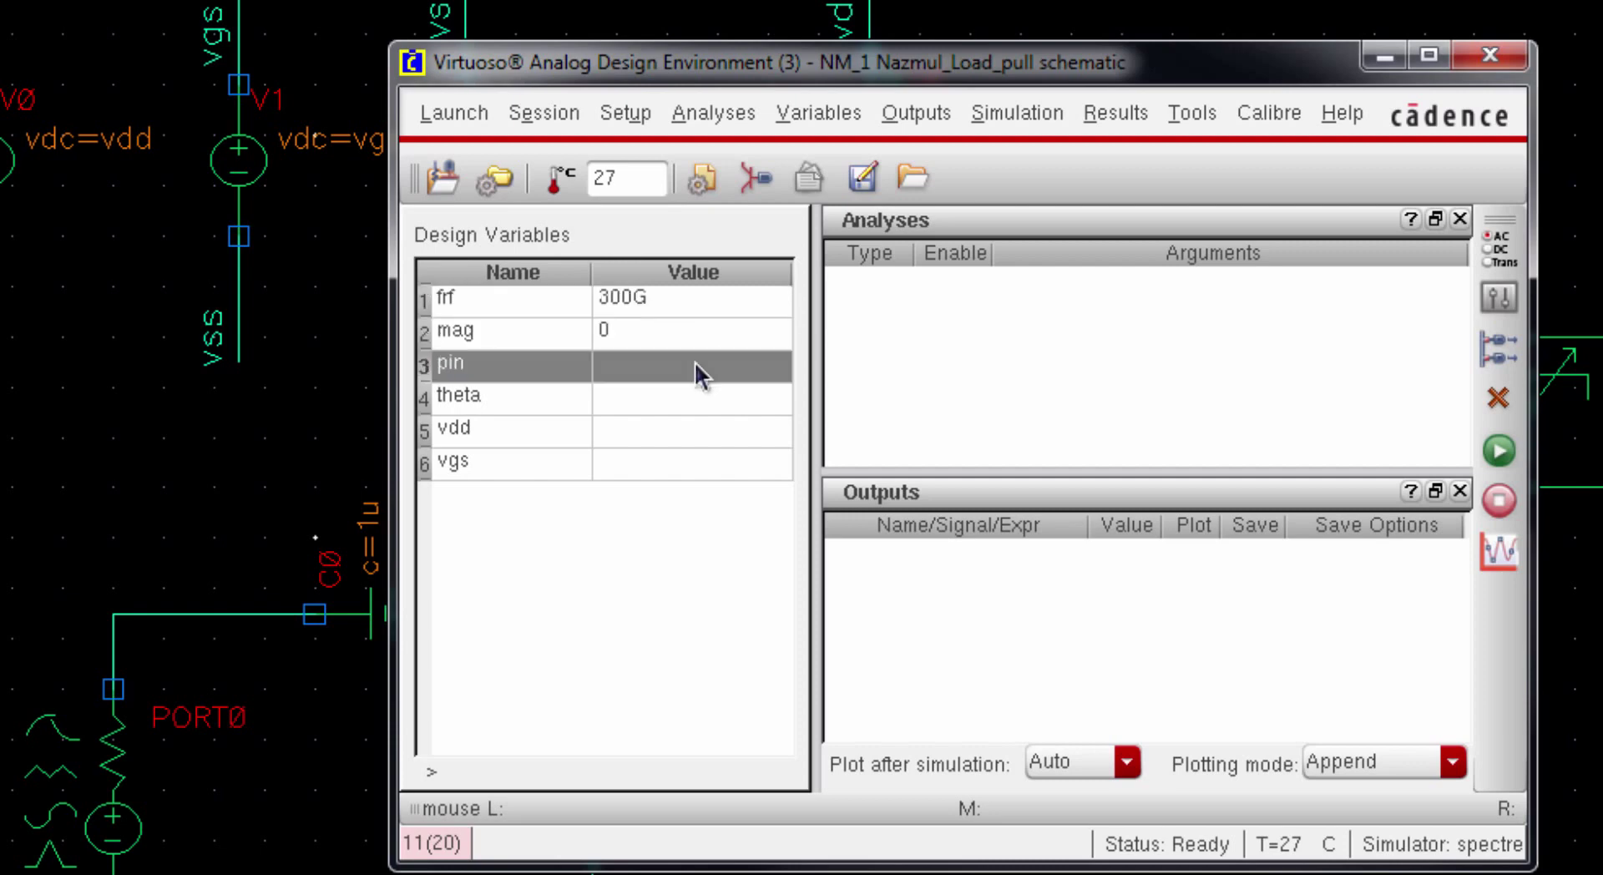
{"action": "type", "text": "-10"}
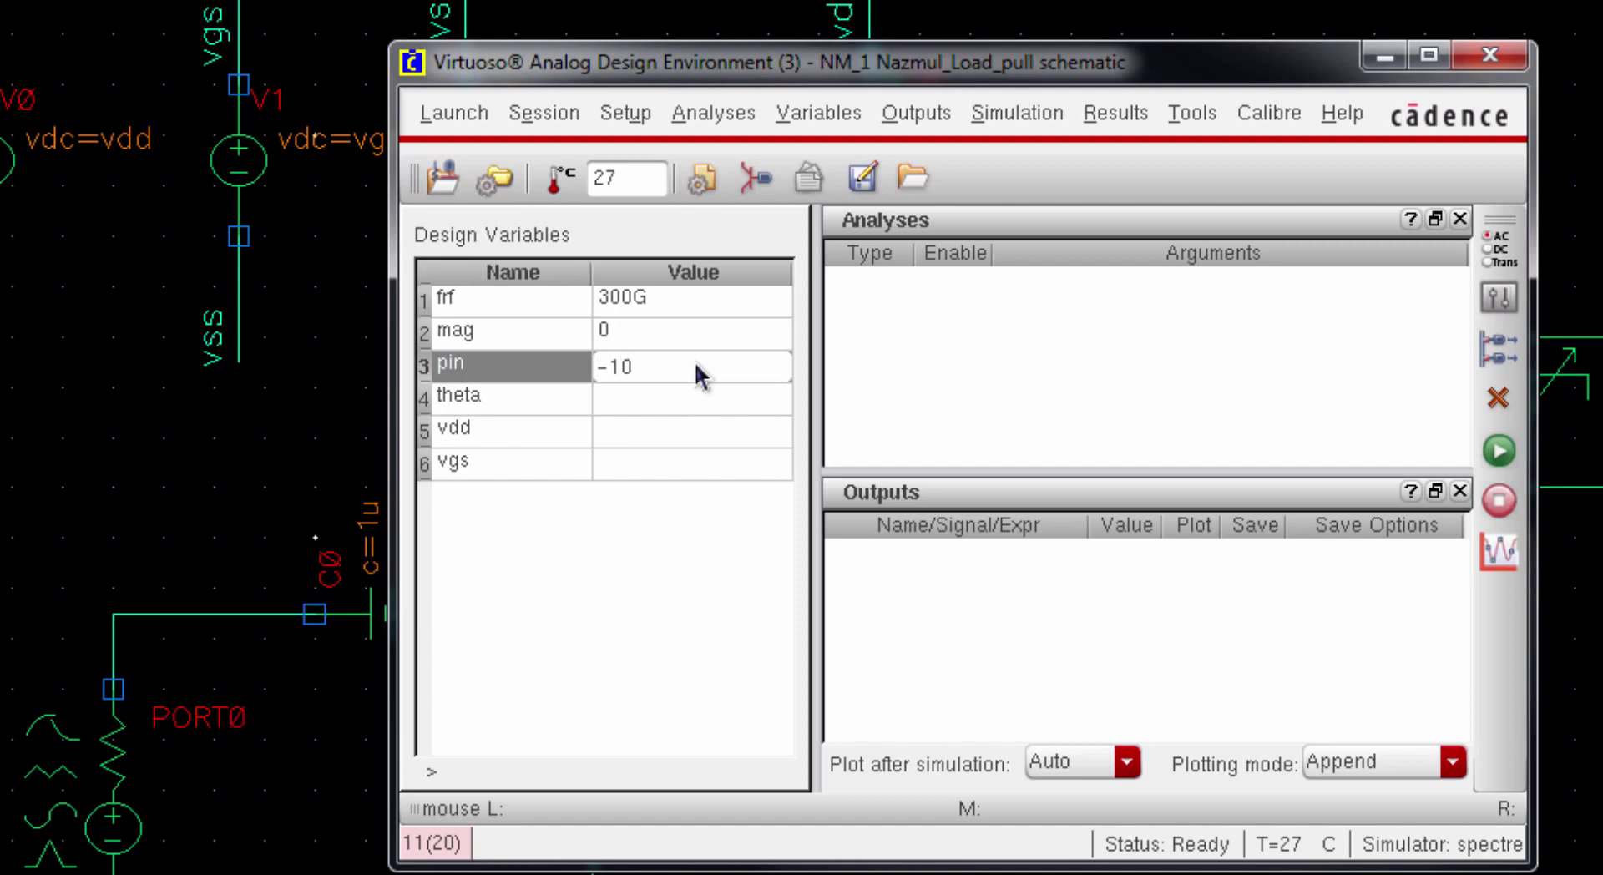
{"action": "double_click", "coordinate": [684, 399]}
{"action": "type", "text": "0"}
Step: Set the design variables vdd to 1 and vgs to 500m
{"action": "left_click", "coordinate": [676, 432]}
{"action": "left_click", "coordinate": [677, 432]}
{"action": "type", "text": "1"}
{"action": "left_click", "coordinate": [670, 469]}
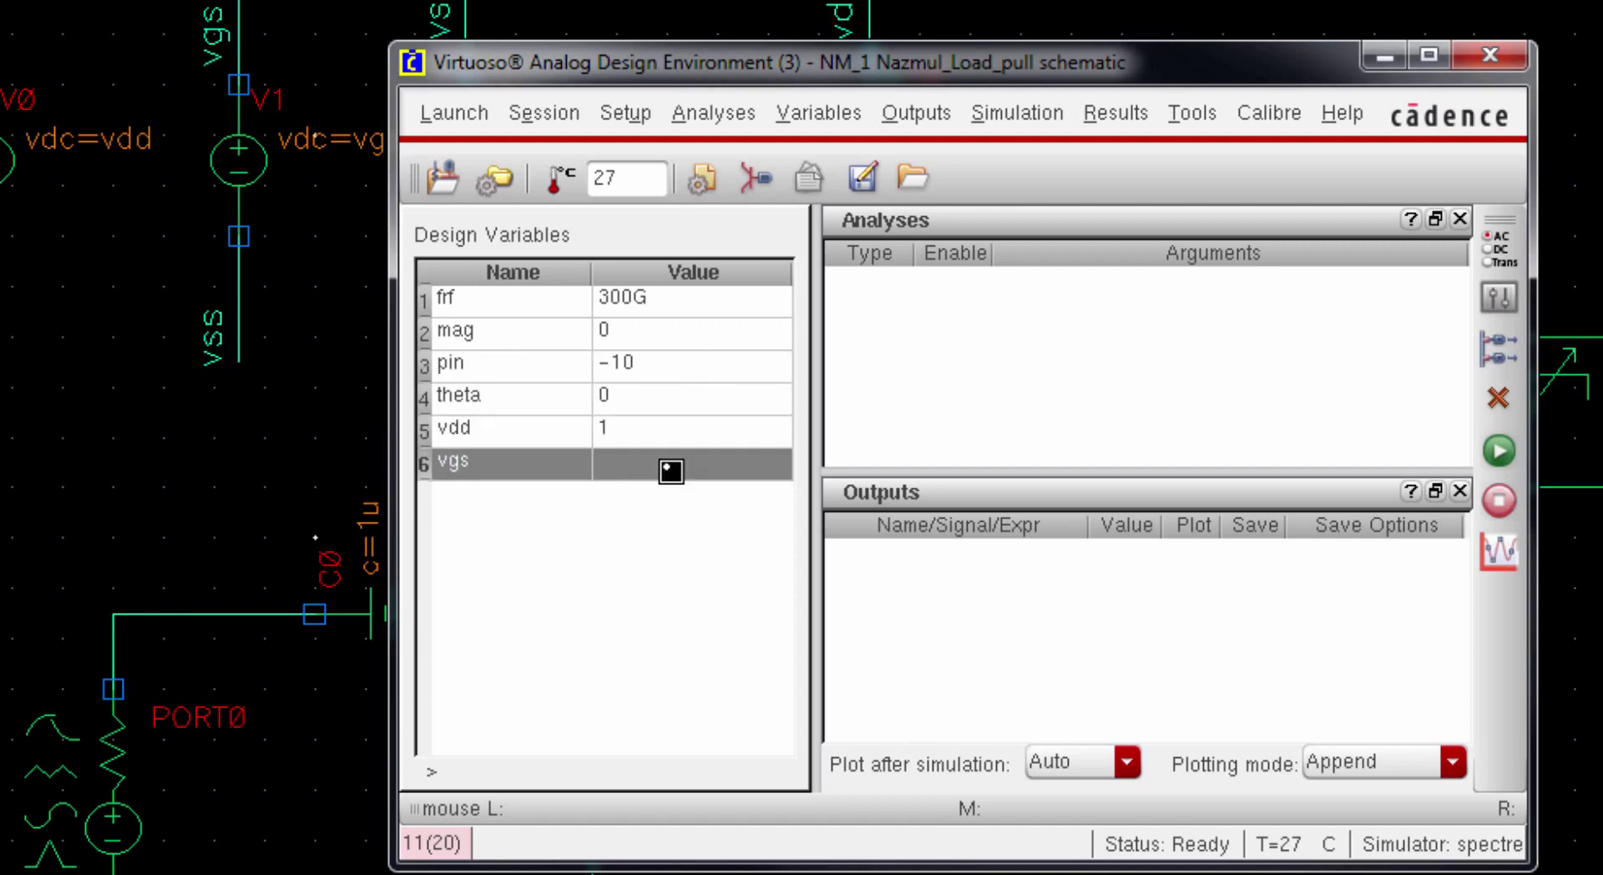
{"action": "left_click", "coordinate": [671, 469]}
{"action": "type", "text": "500m"}
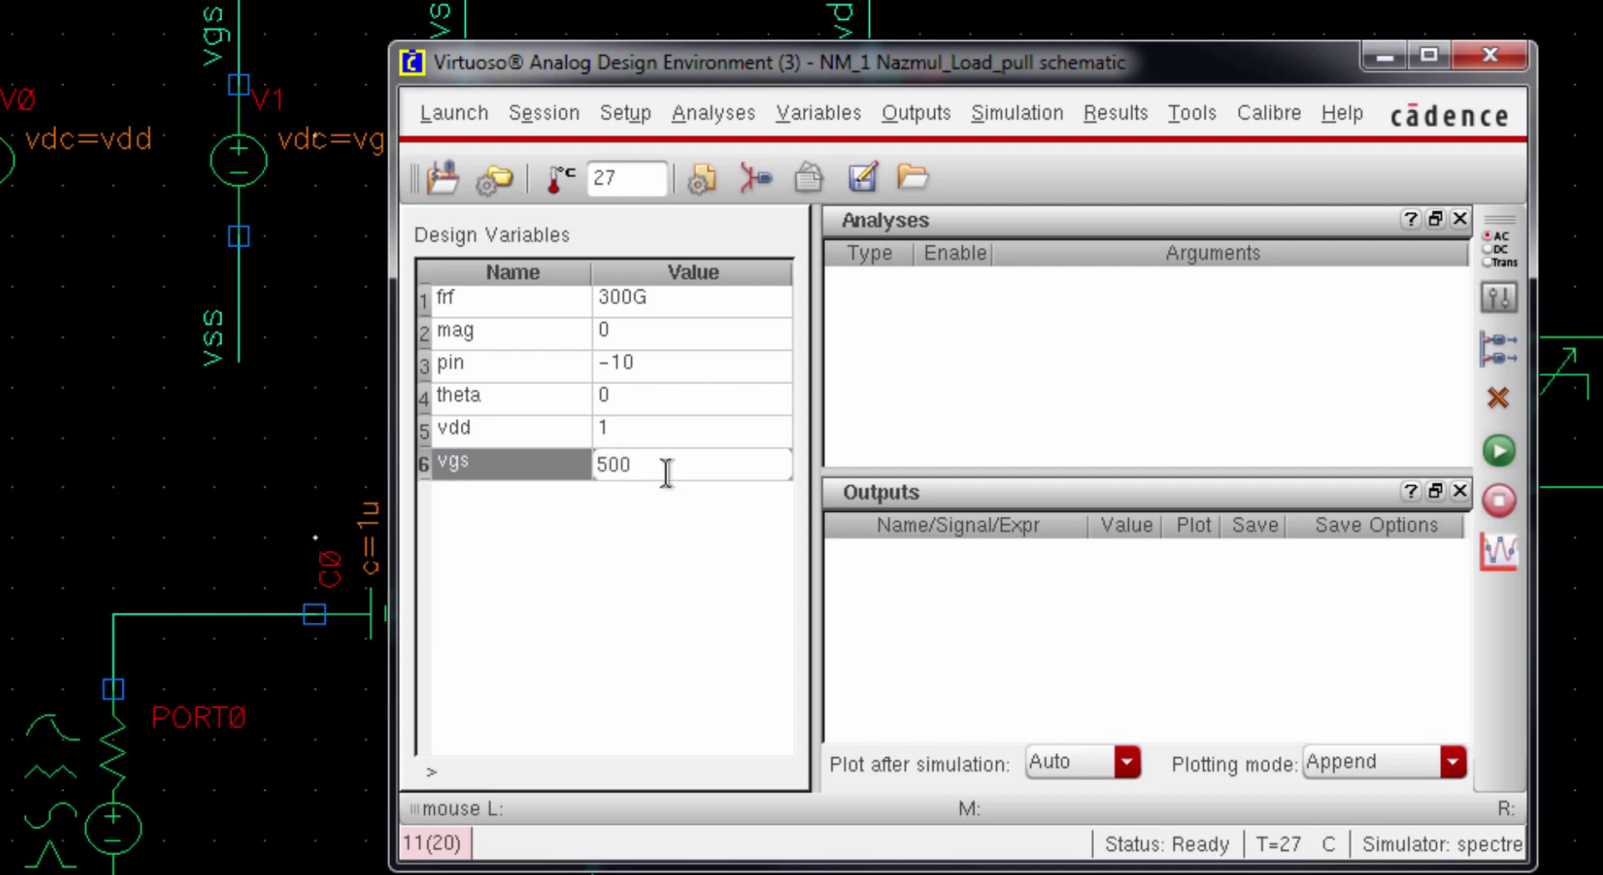
{"action": "left_click", "coordinate": [664, 548]}
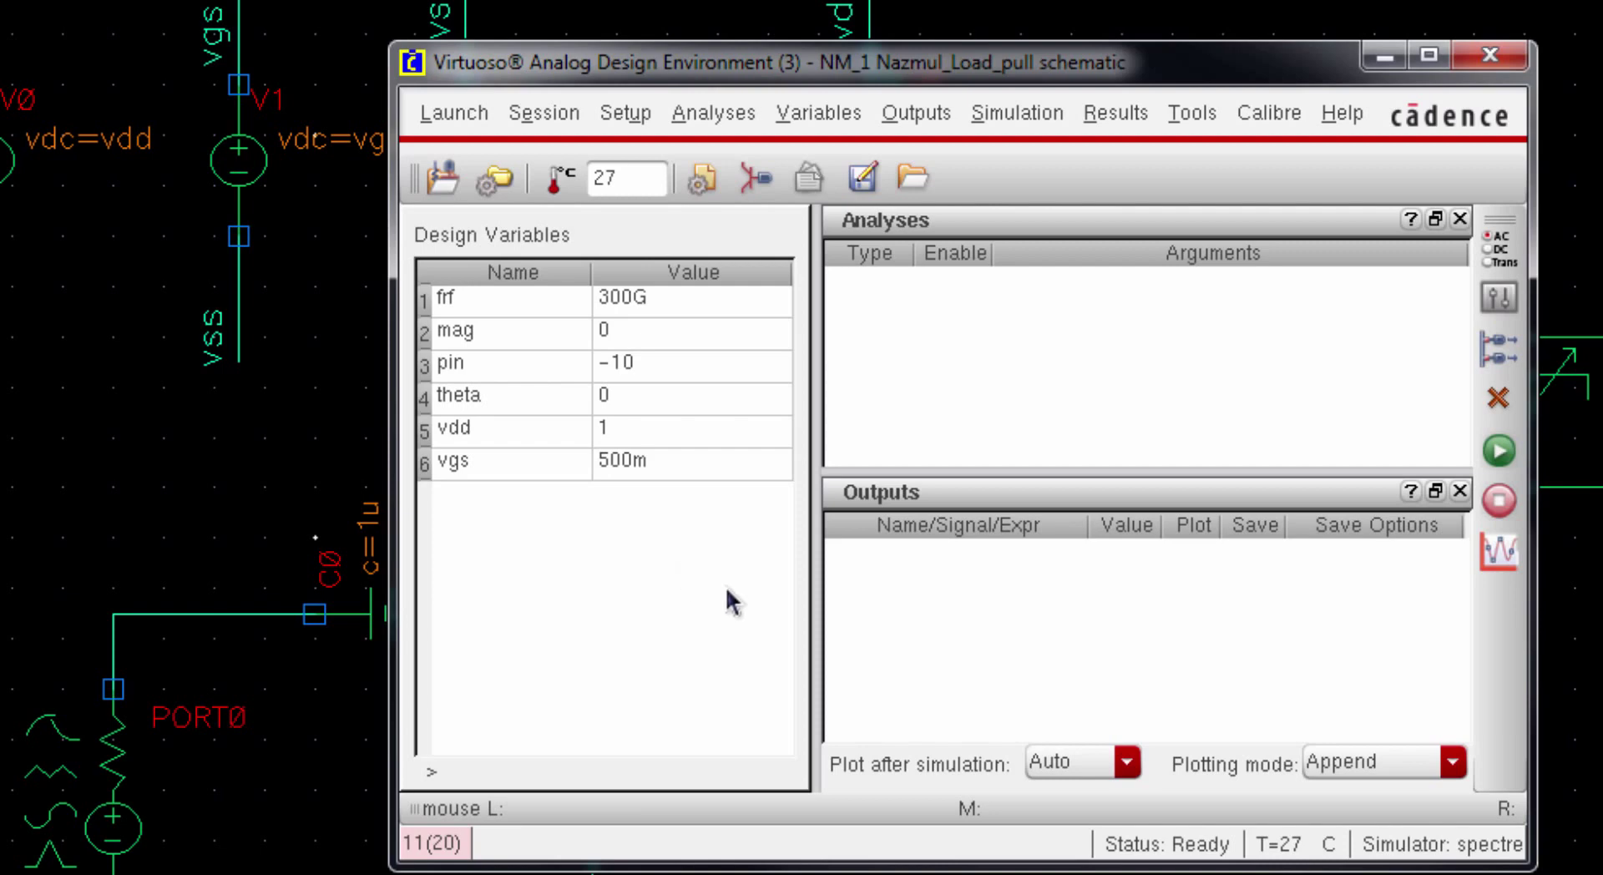
Step: Open the simulator's Model Library Setup and start browsing for a new global model file
{"action": "left_click", "coordinate": [630, 115]}
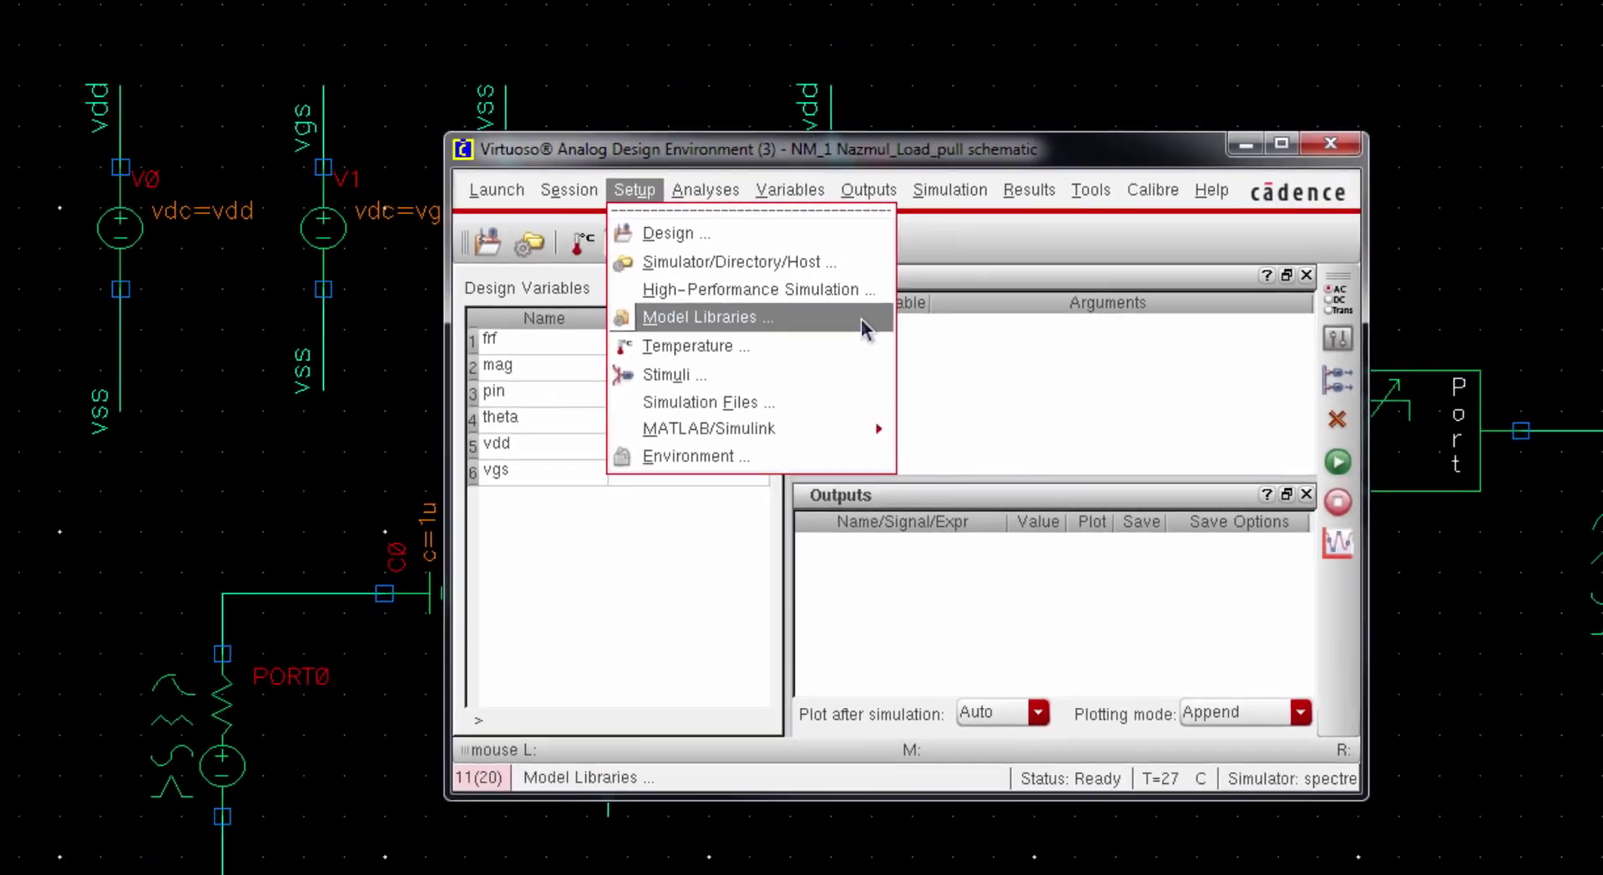
{"action": "left_click", "coordinate": [906, 272]}
{"action": "left_click_drag", "start_coordinate": [659, 109], "coordinate": [850, 319]}
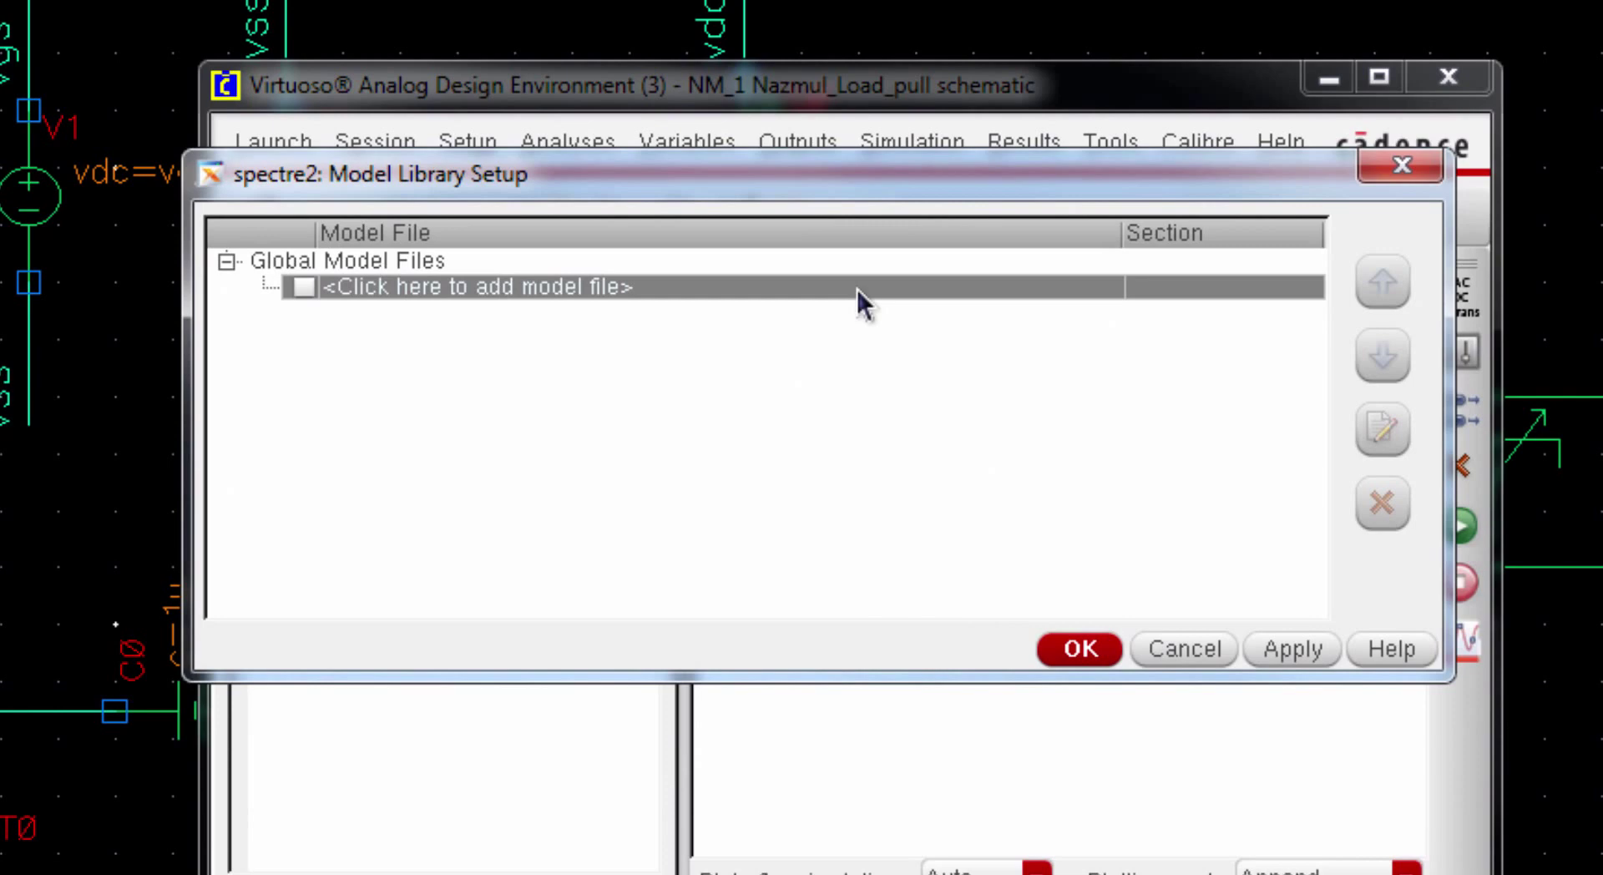
{"action": "left_click", "coordinate": [1112, 292]}
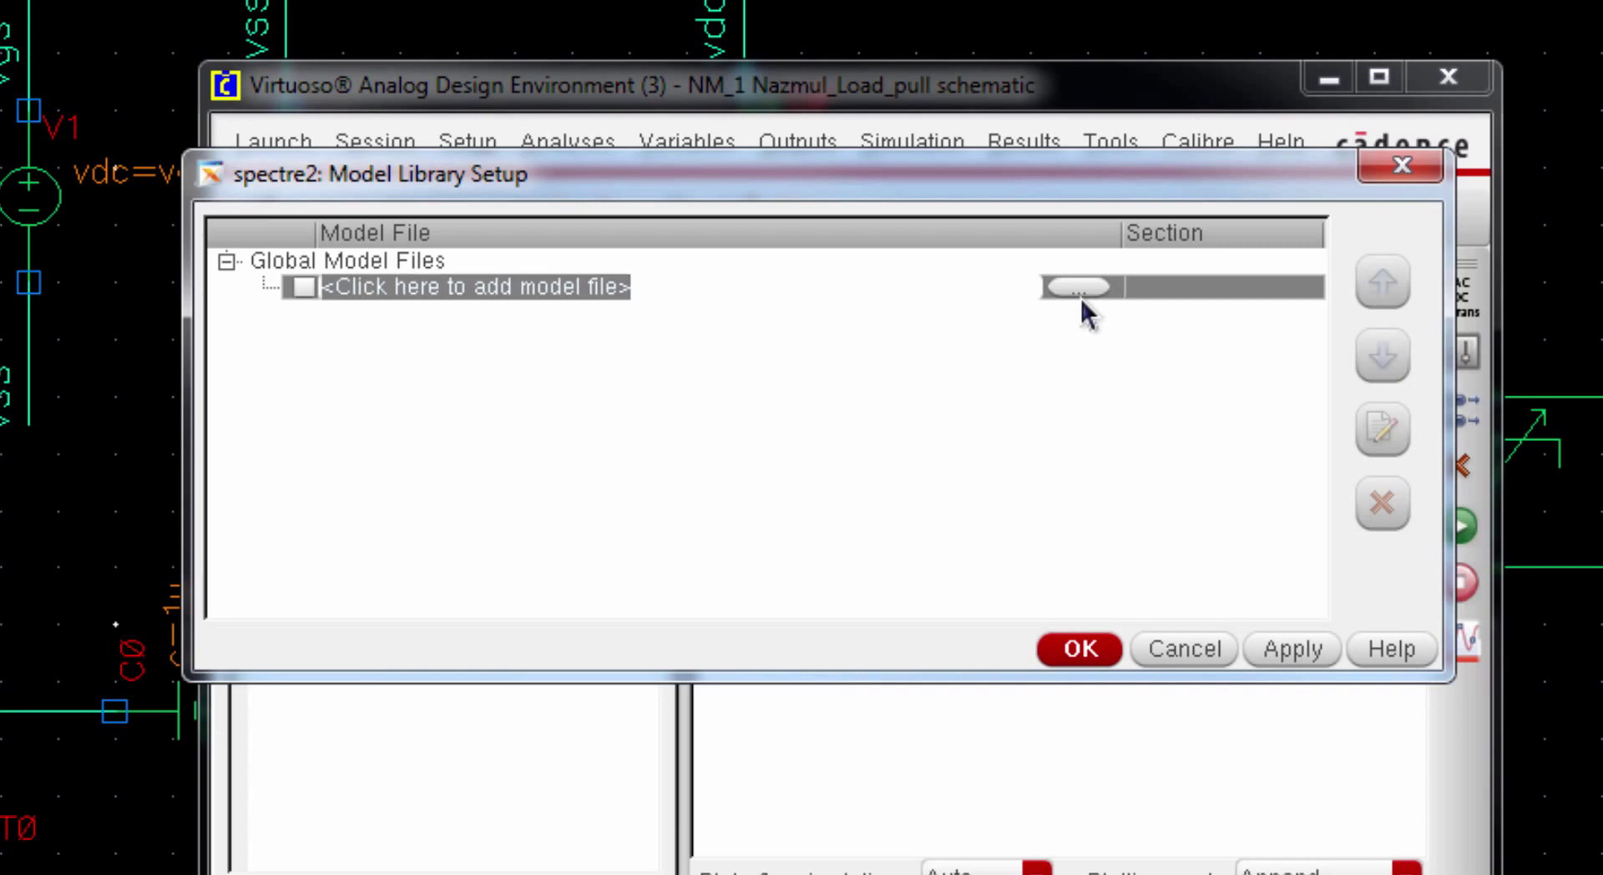
{"action": "left_click", "coordinate": [1079, 288]}
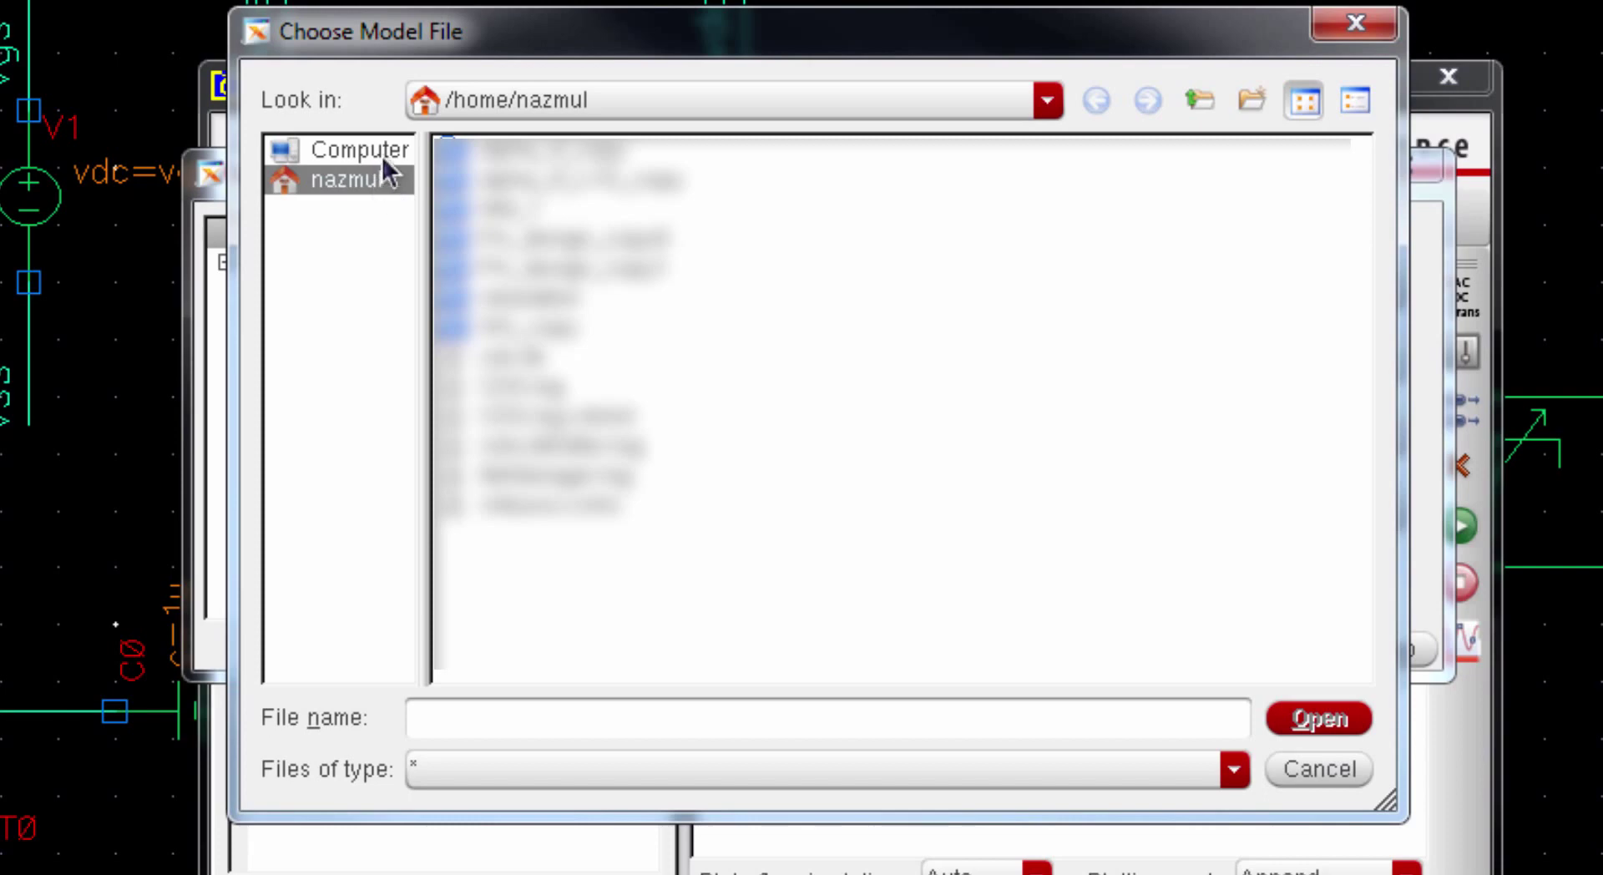
Step: Browse from the file system root down three folder levels towards the model library
{"action": "left_click", "coordinate": [382, 157]}
{"action": "left_click", "coordinate": [375, 177]}
{"action": "left_click", "coordinate": [311, 148]}
{"action": "double_click", "coordinate": [488, 171]}
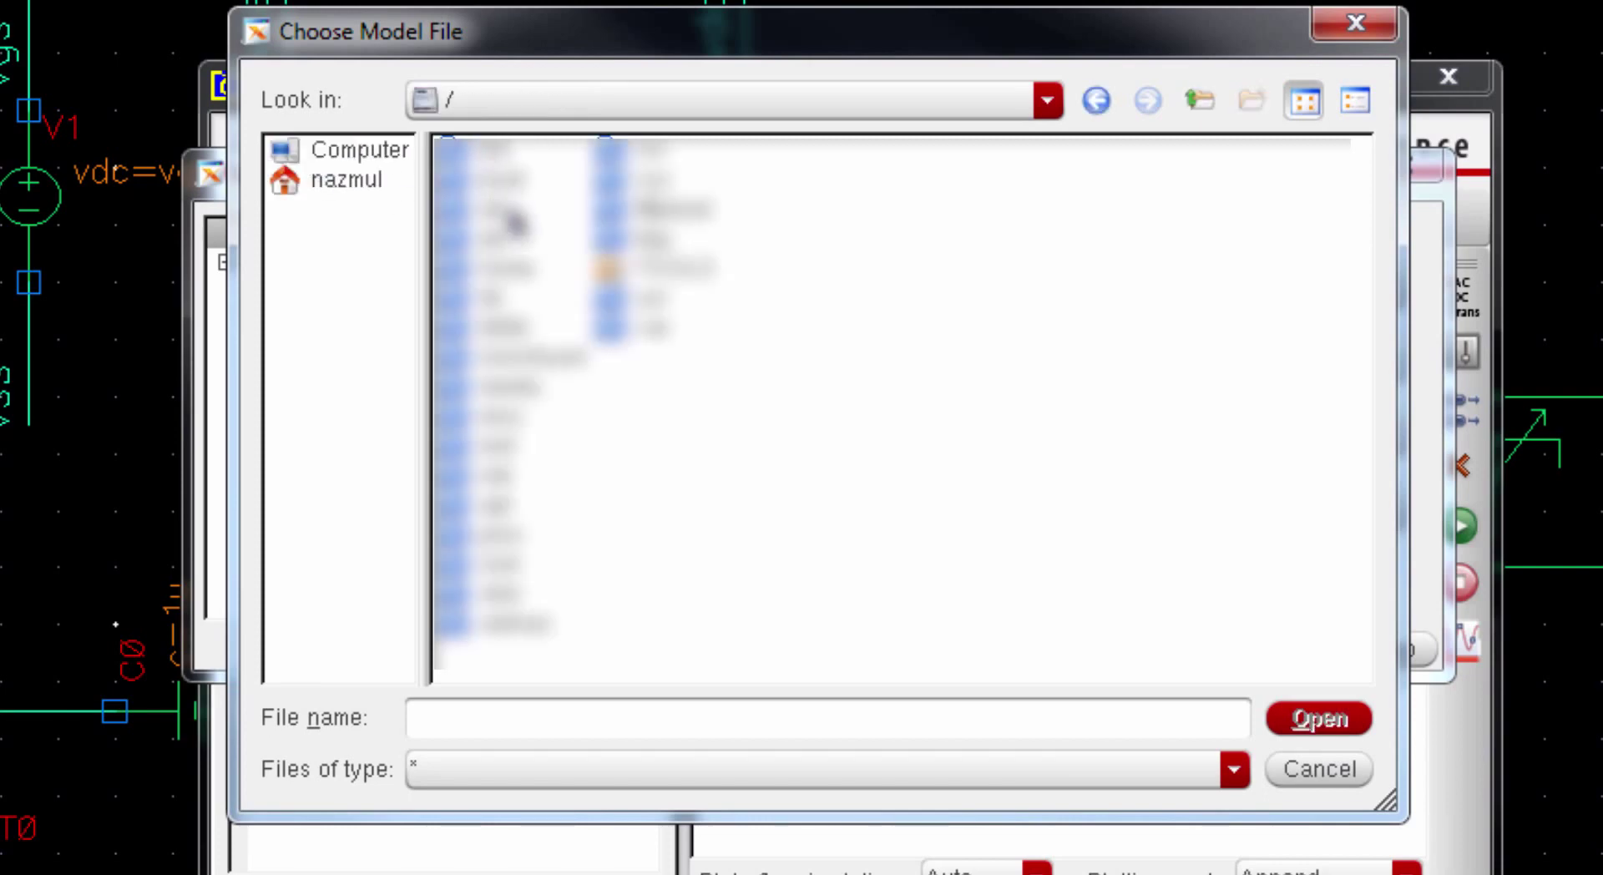
{"action": "double_click", "coordinate": [516, 296]}
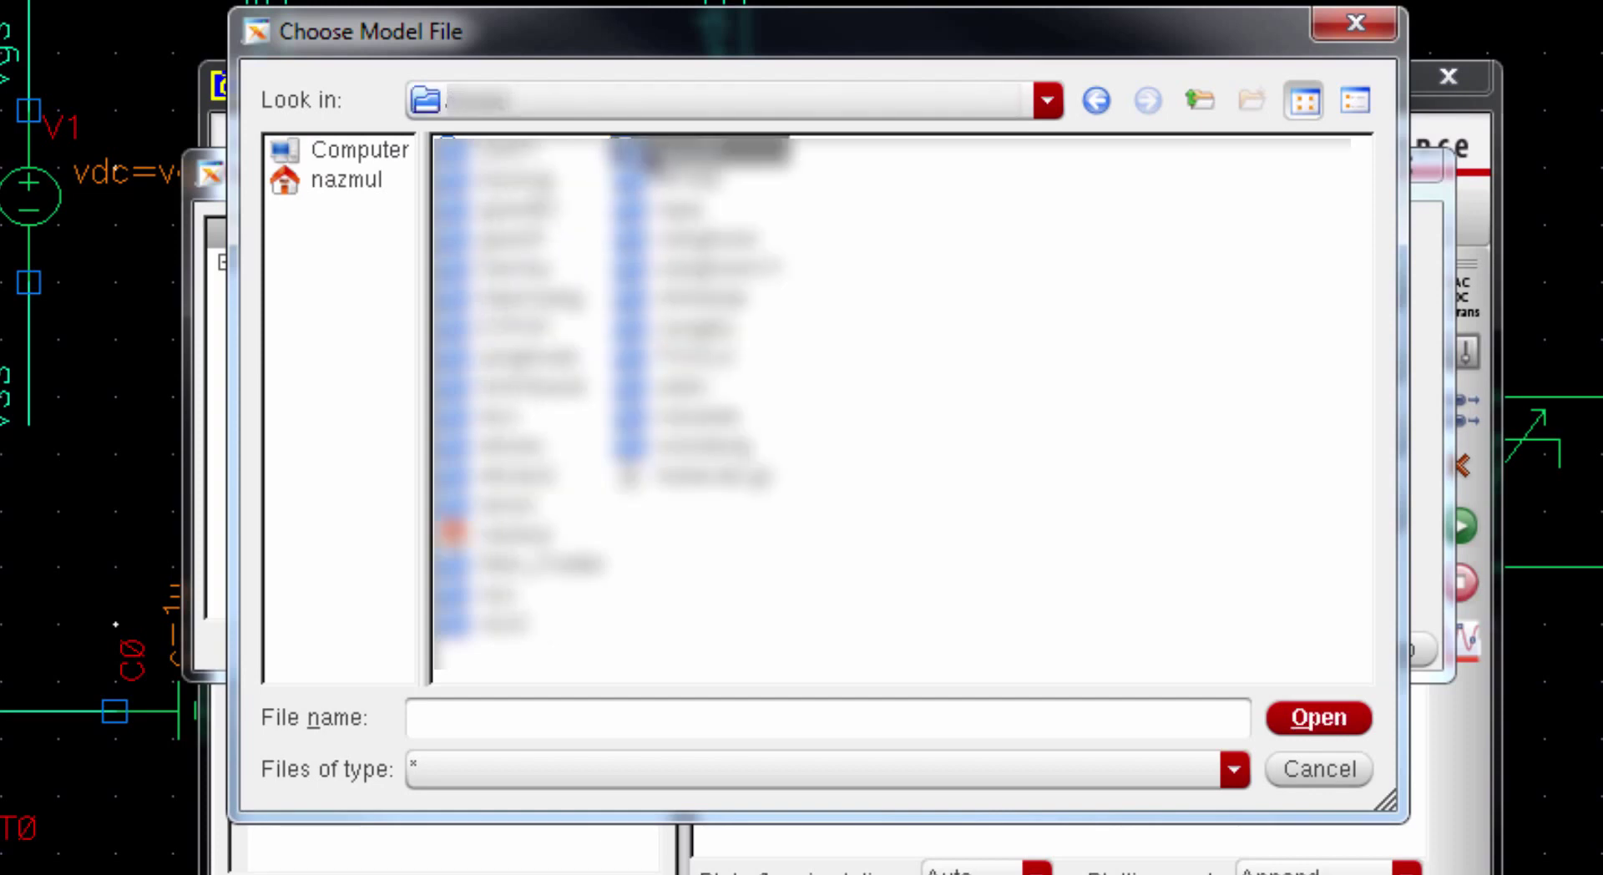
{"action": "double_click", "coordinate": [651, 154]}
{"action": "left_click", "coordinate": [526, 180]}
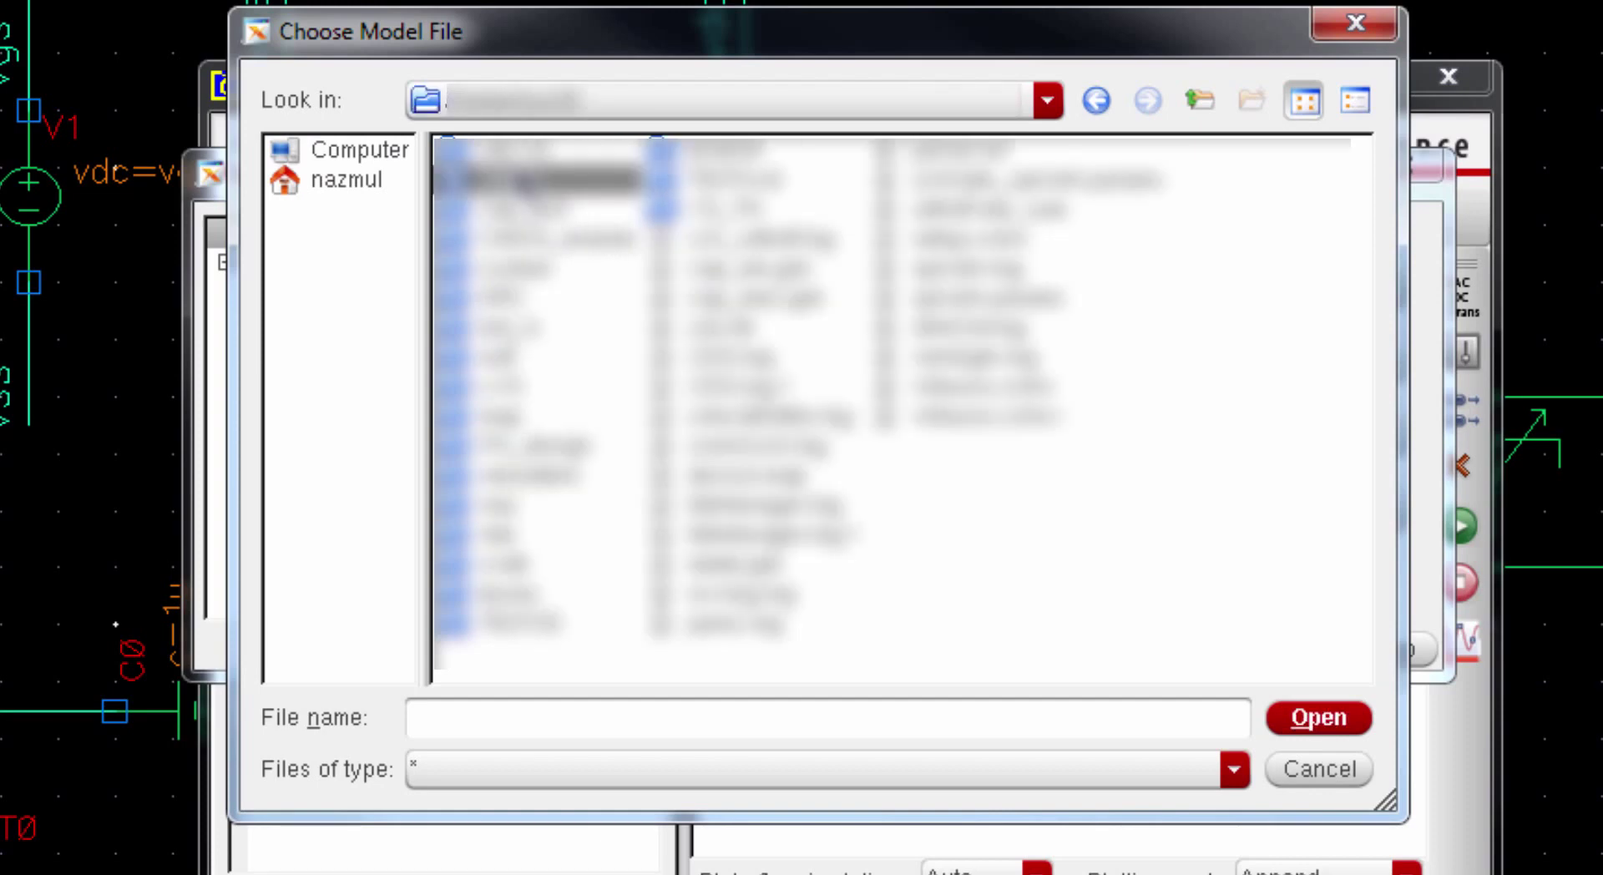
{"action": "double_click", "coordinate": [523, 186]}
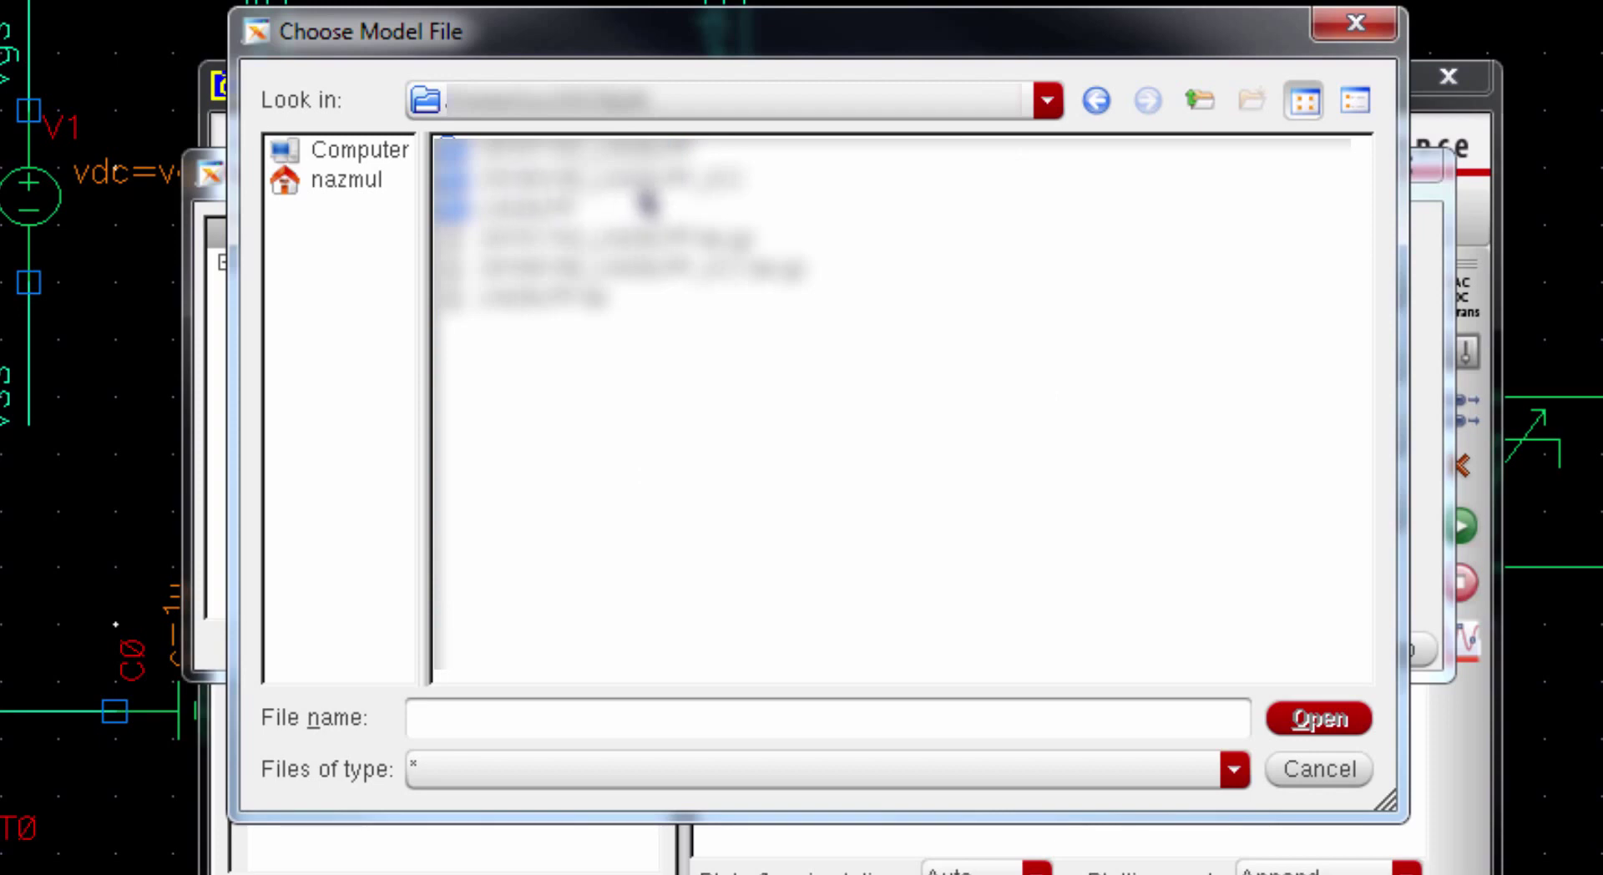
Step: Find the Spectre library file (spectre.lib) in the model subfolders and add it as a global model file
{"action": "double_click", "coordinate": [689, 173]}
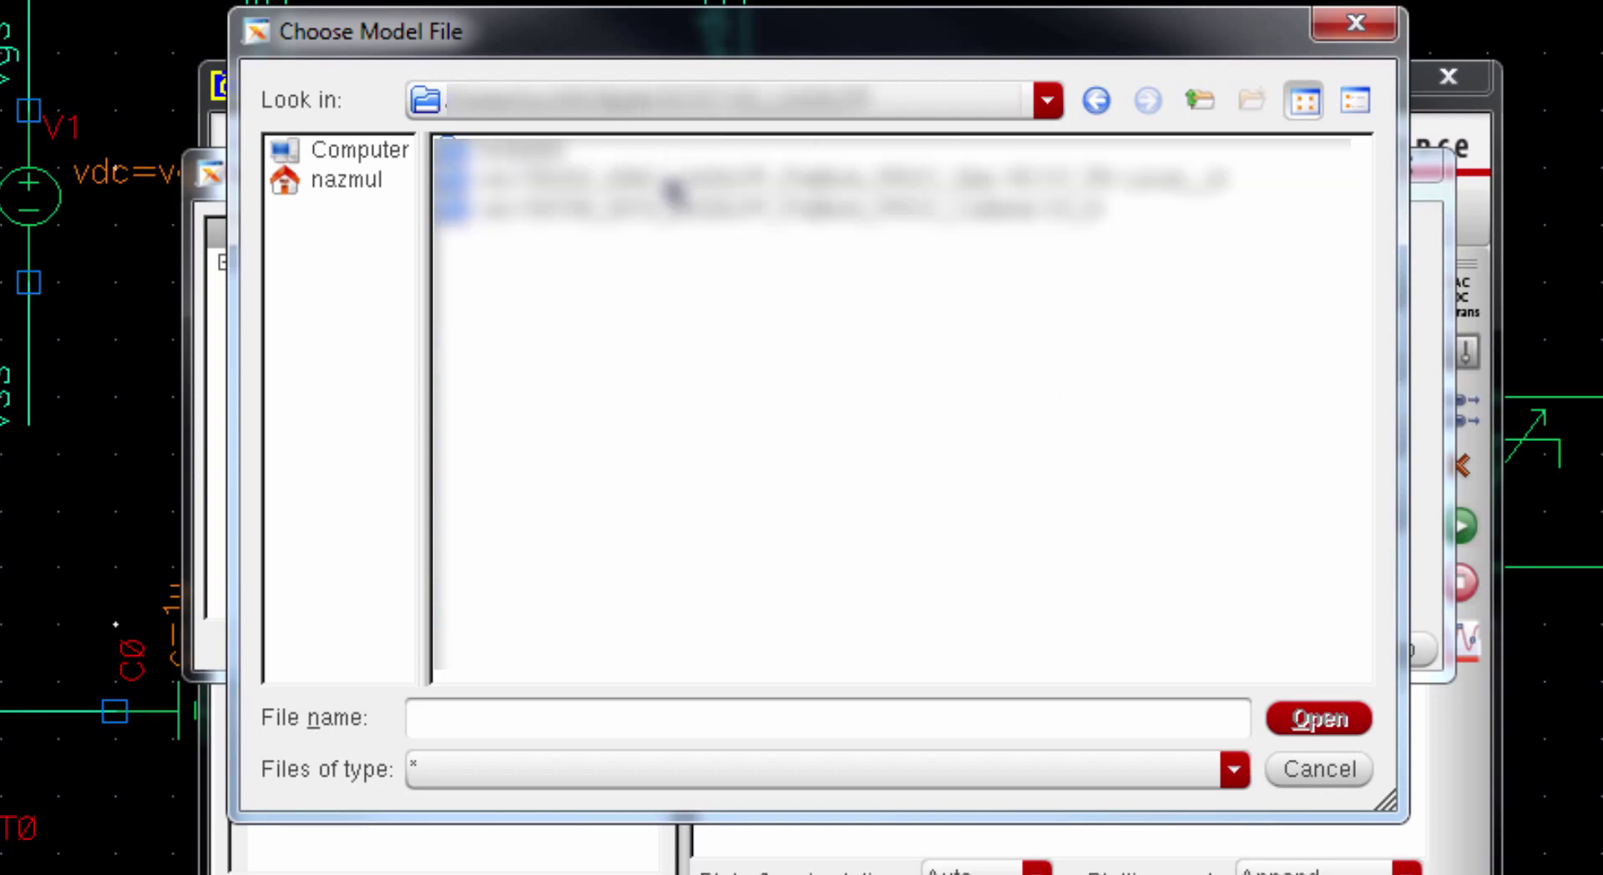
{"action": "left_click", "coordinate": [1097, 101]}
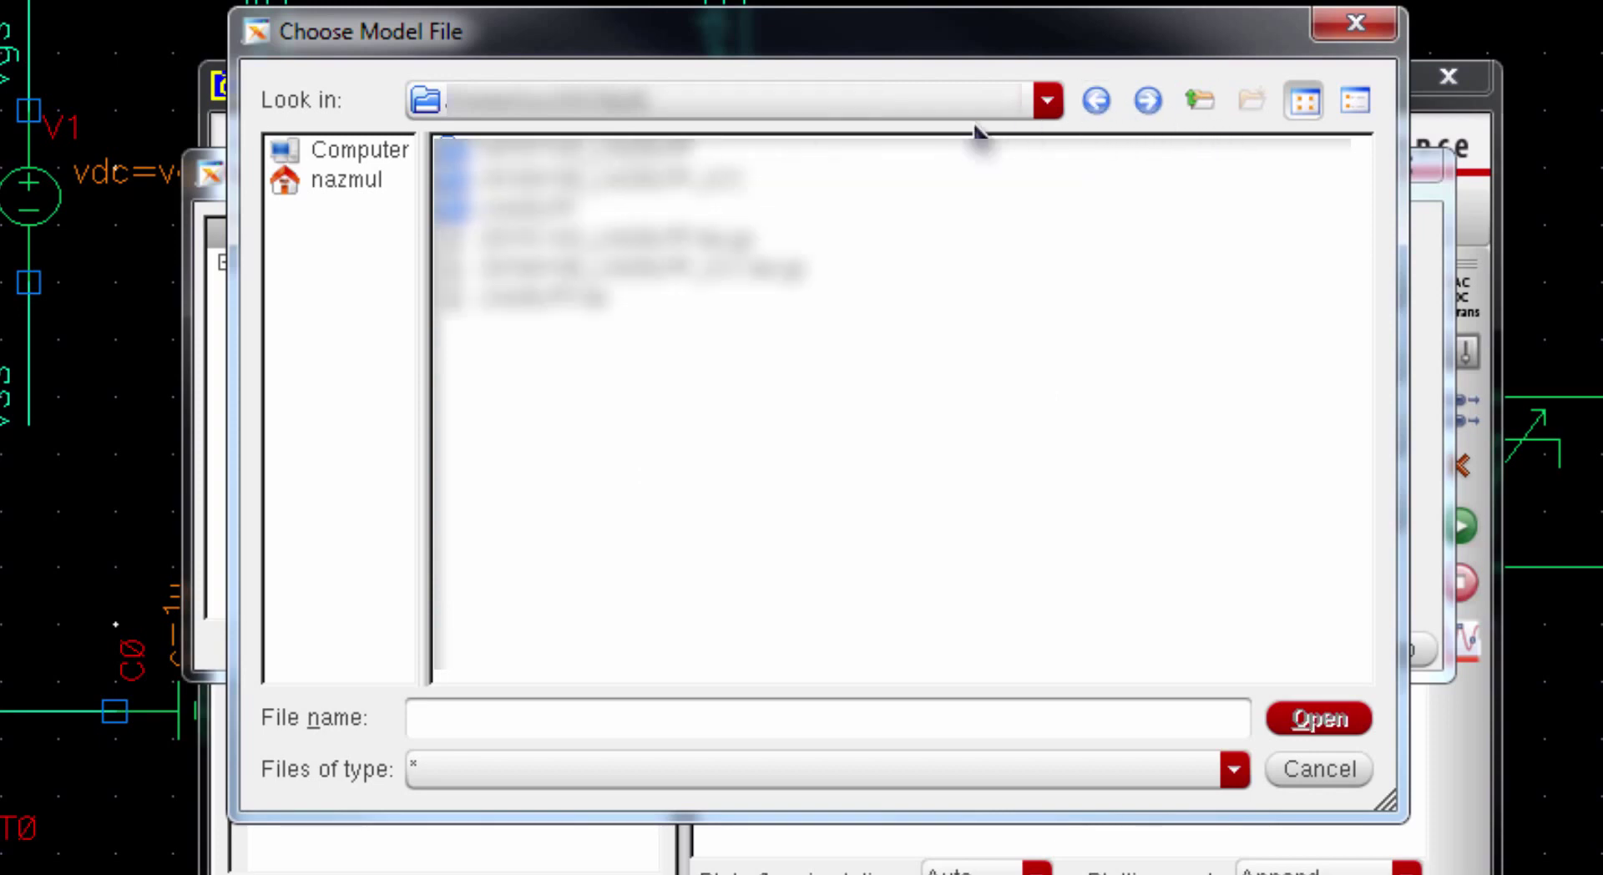
{"action": "double_click", "coordinate": [574, 217]}
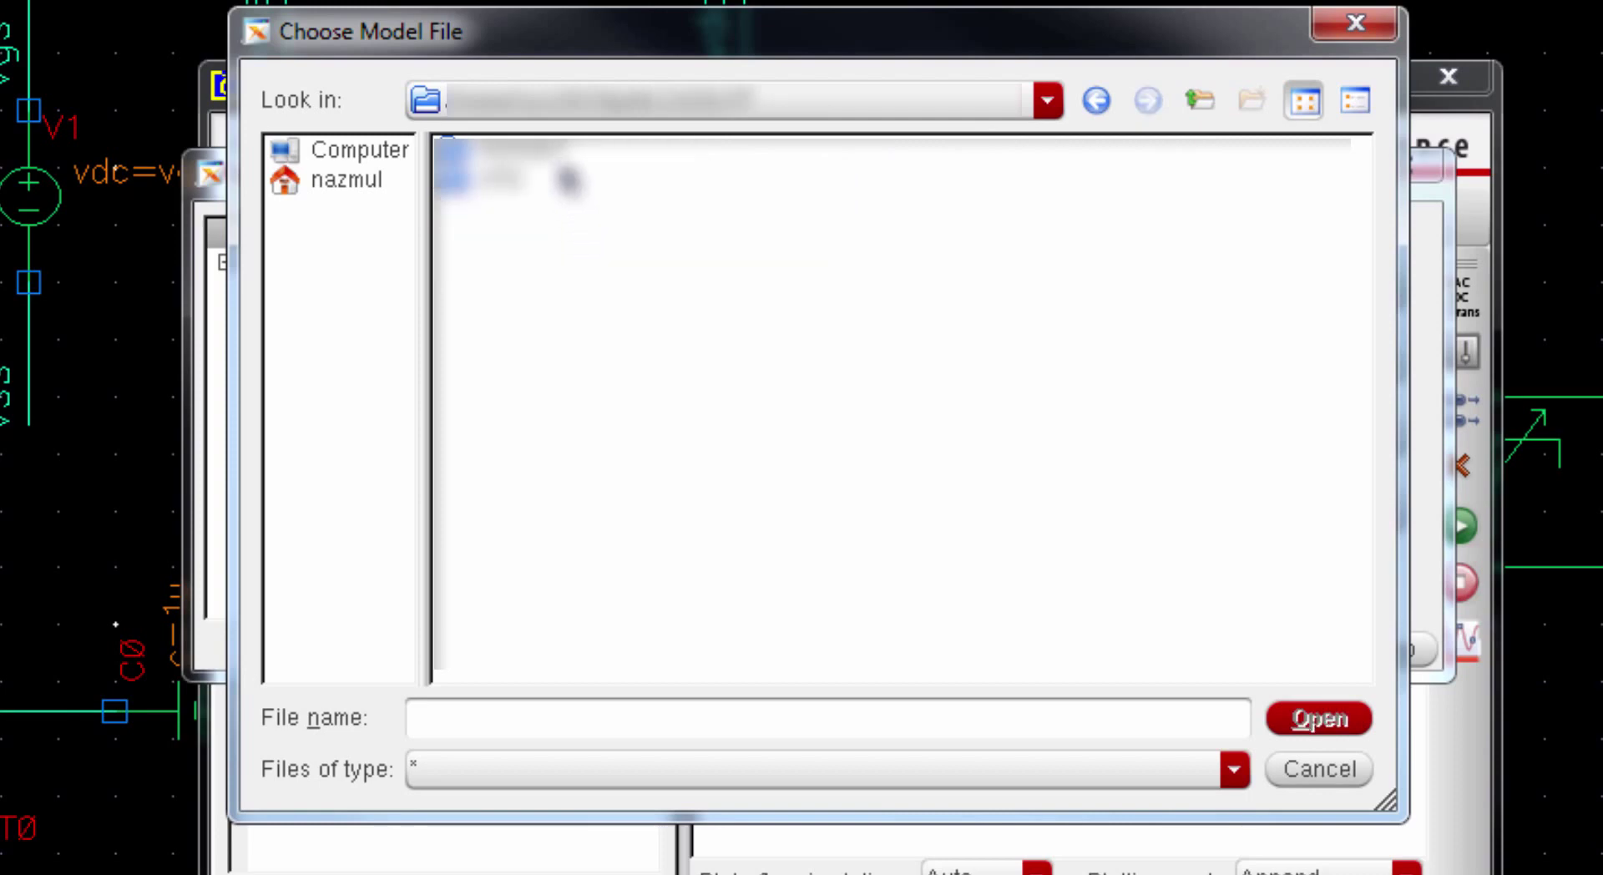
{"action": "double_click", "coordinate": [562, 173]}
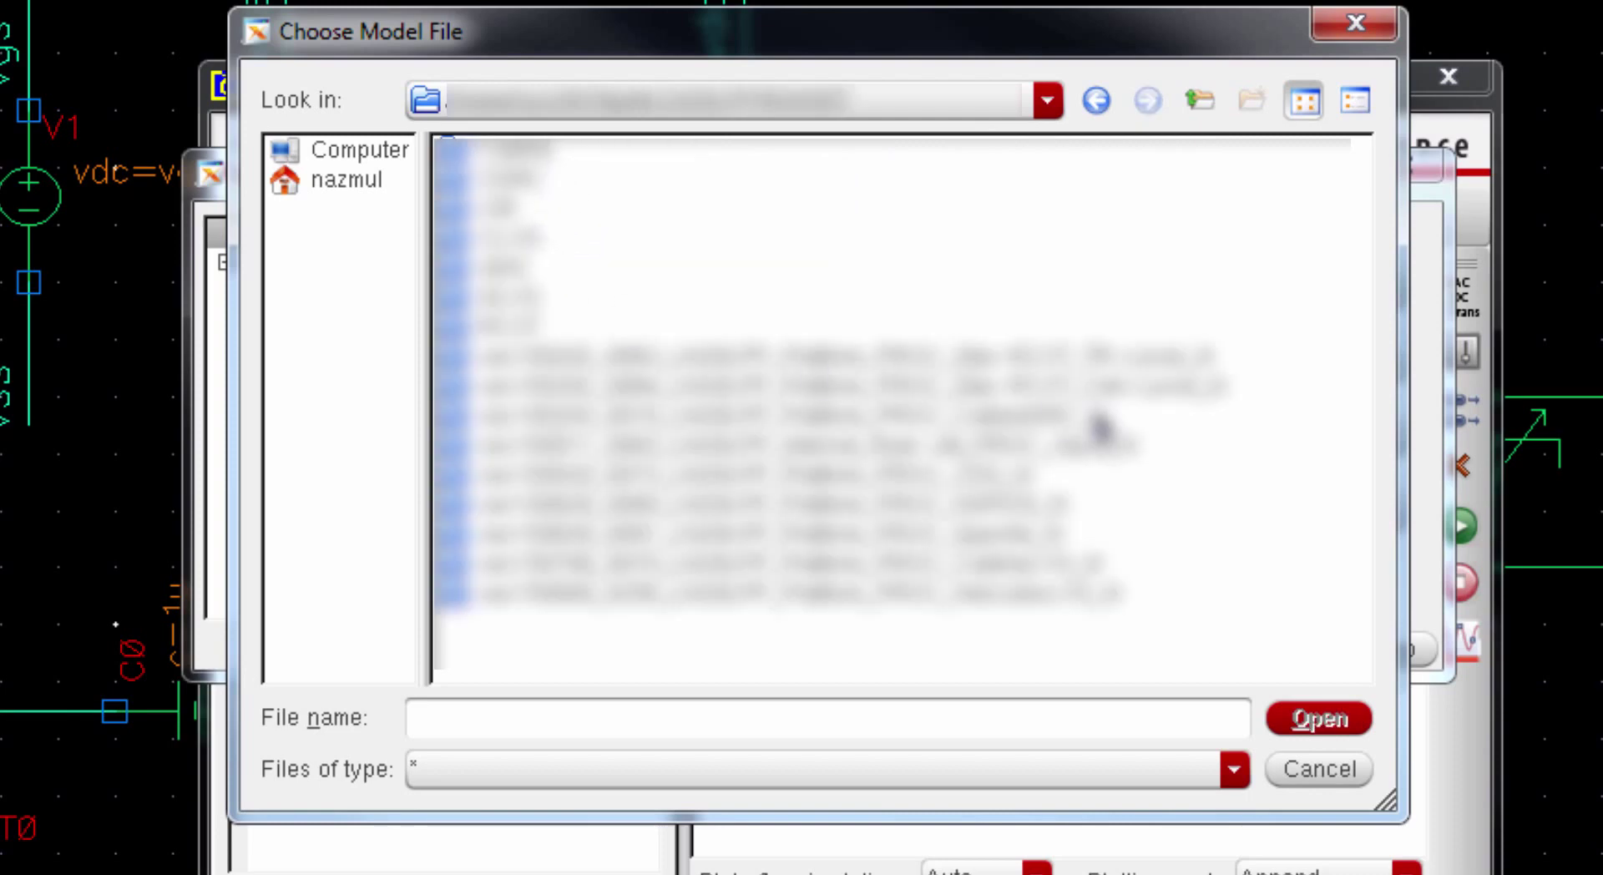
{"action": "left_click", "coordinate": [979, 539]}
{"action": "double_click", "coordinate": [982, 539]}
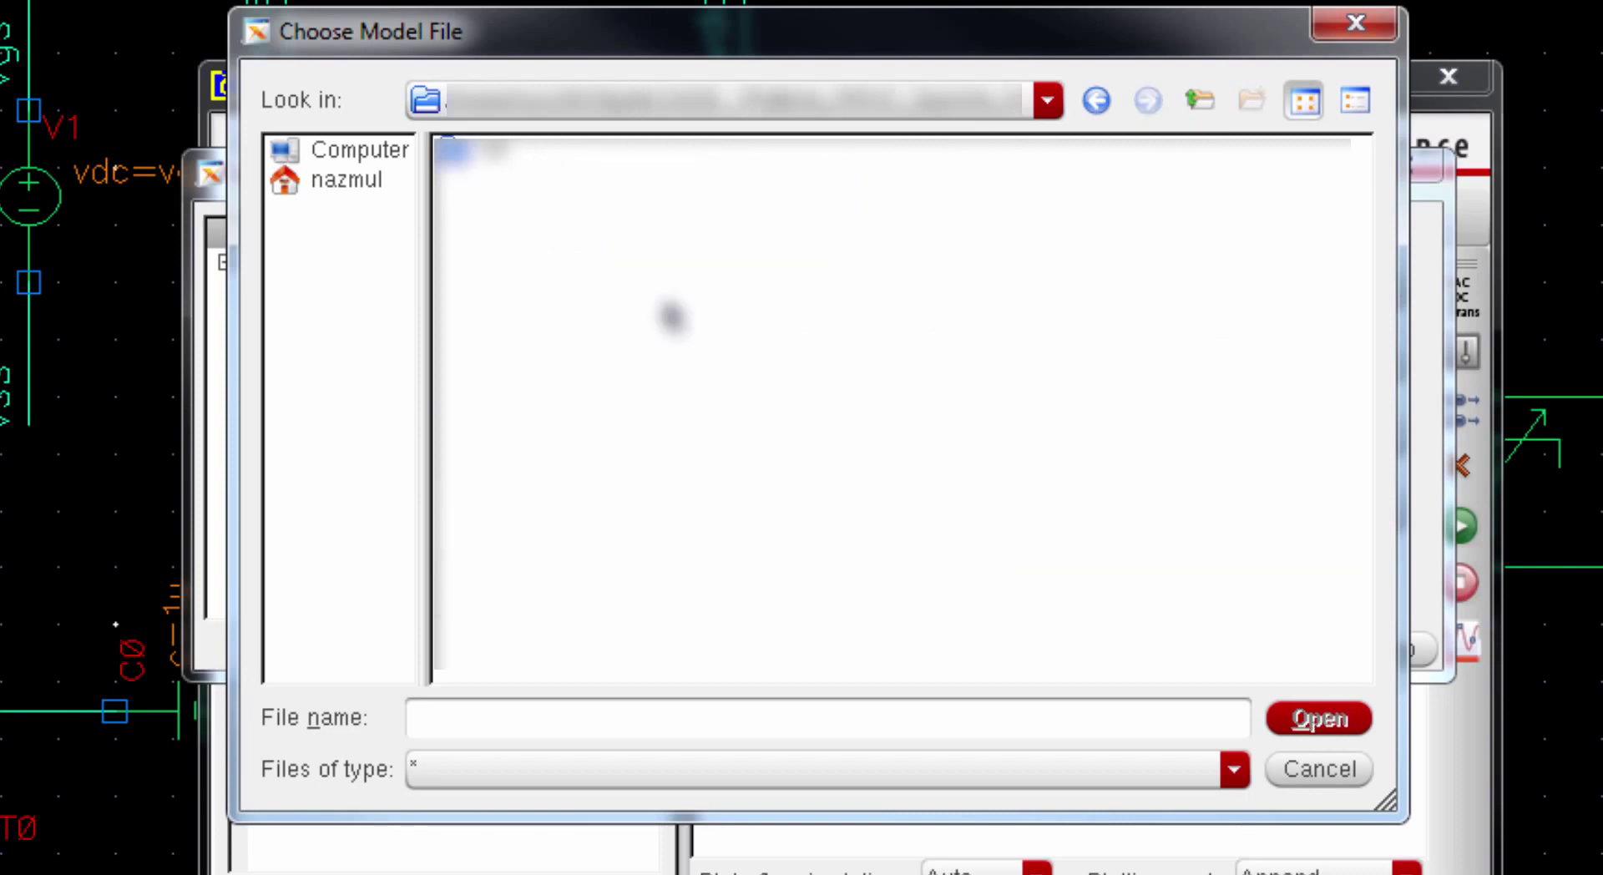
{"action": "double_click", "coordinate": [489, 154]}
{"action": "left_click_drag", "start_coordinate": [686, 673], "coordinate": [960, 663]}
{"action": "double_click", "coordinate": [907, 163]}
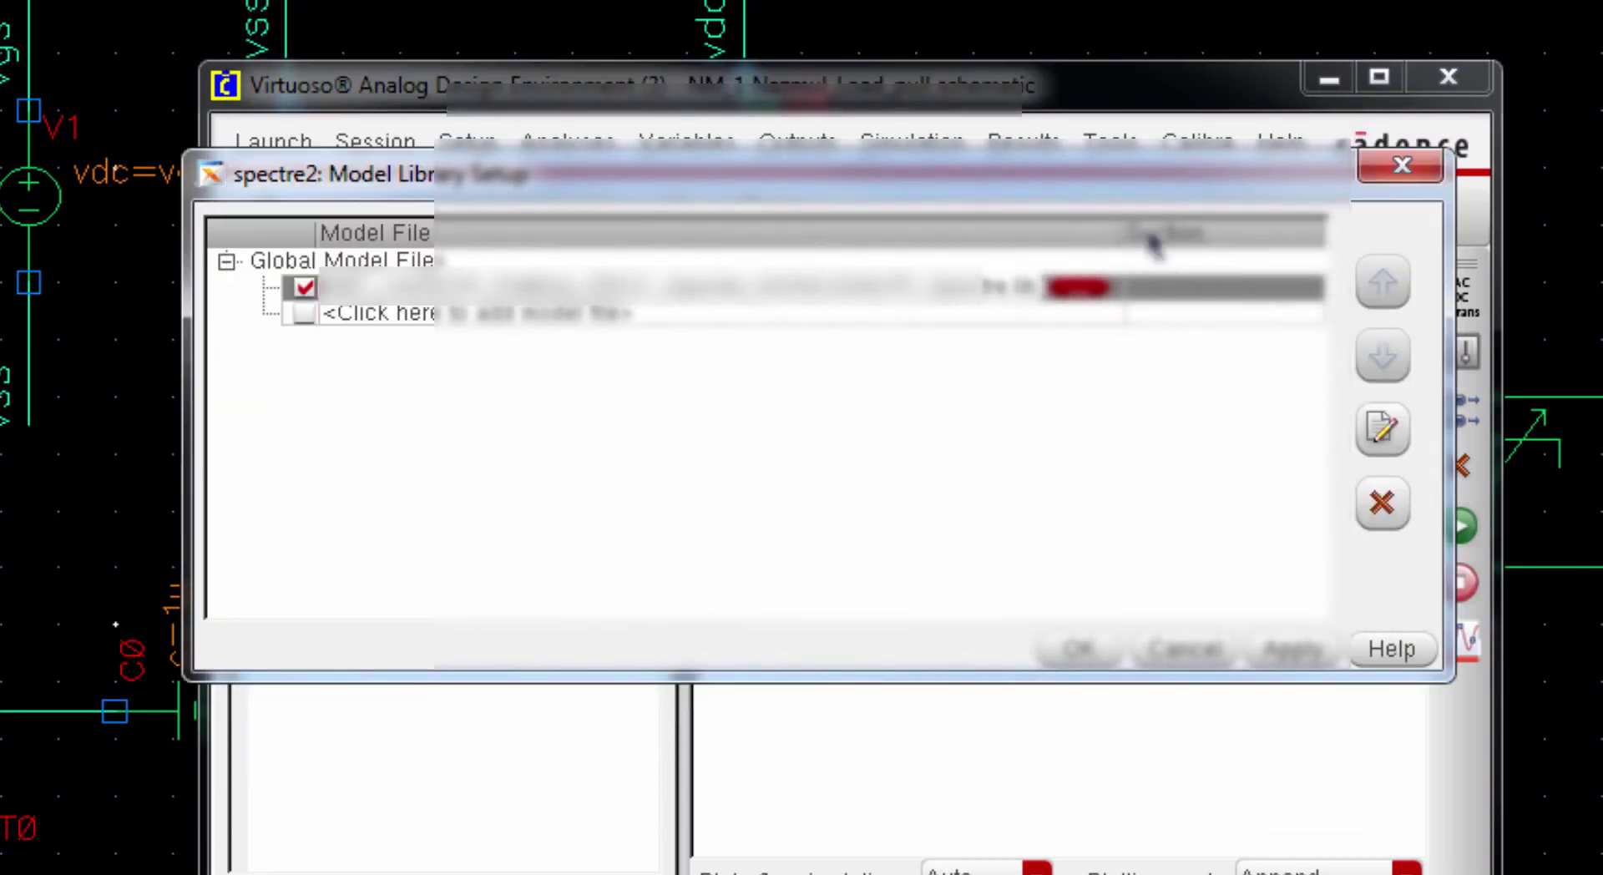
Step: Set the section of the added spectre.lib model file to nn
{"action": "left_click", "coordinate": [1313, 294]}
{"action": "left_click", "coordinate": [1317, 294]}
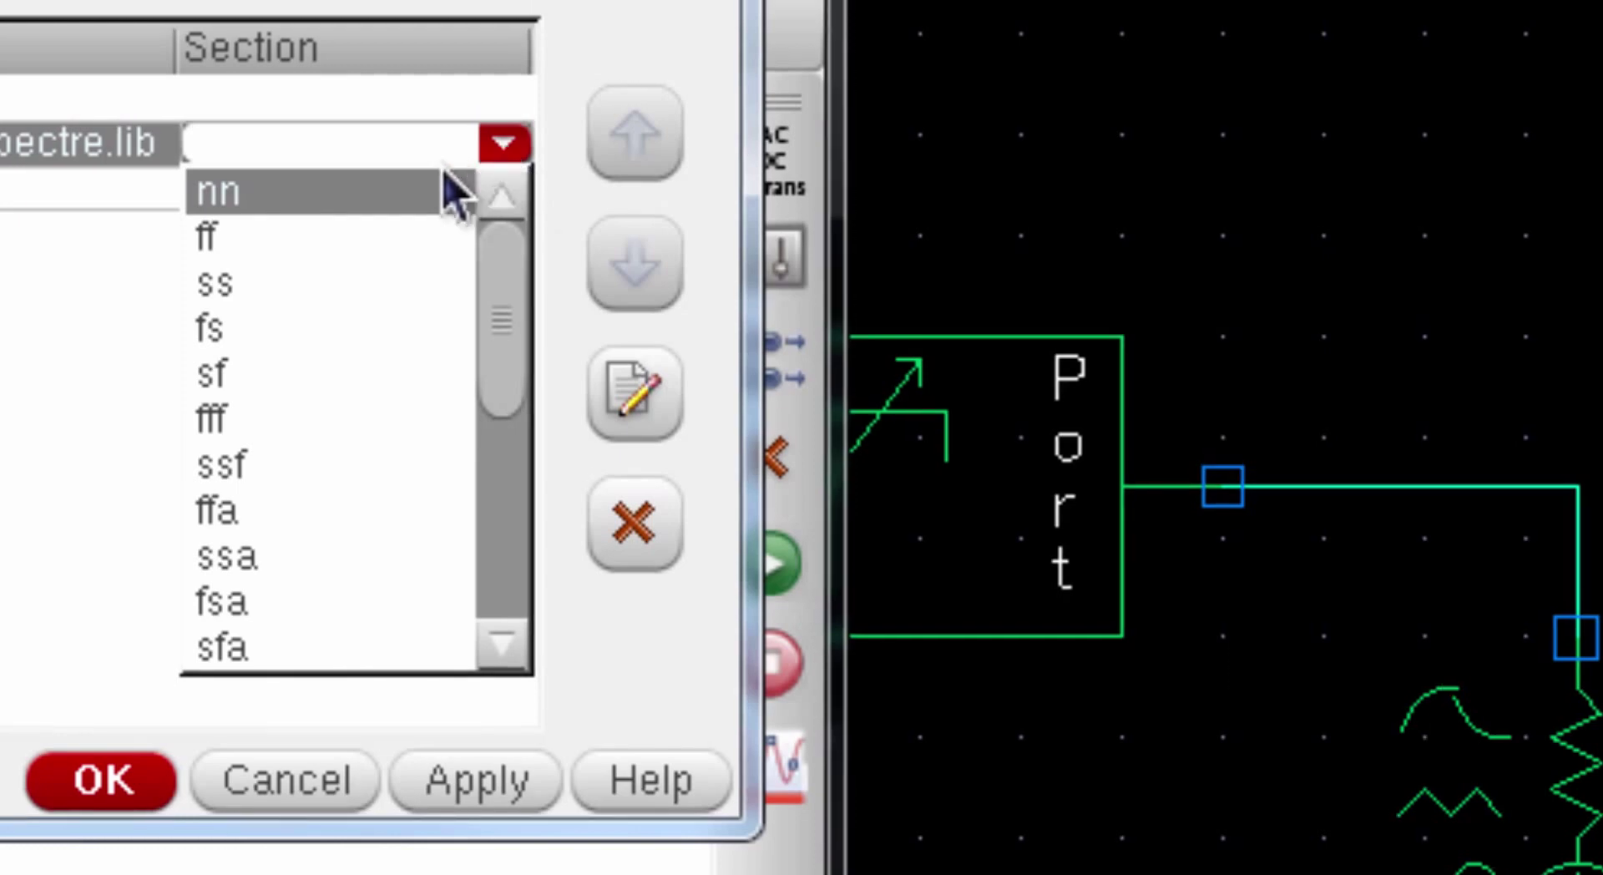
{"action": "left_click", "coordinate": [313, 204]}
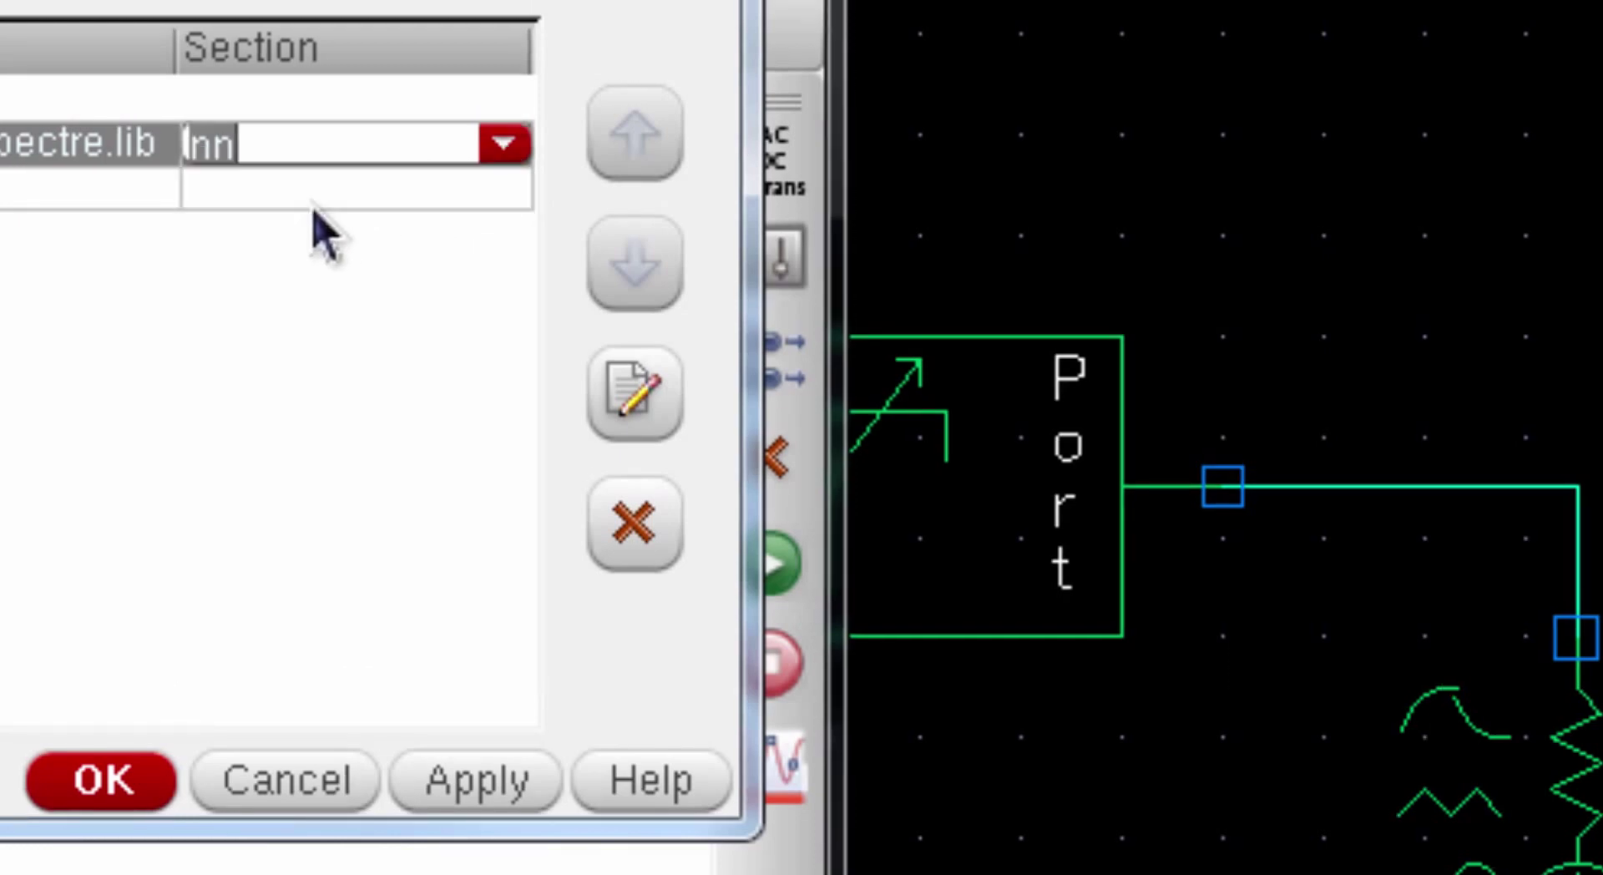
Step: Accept the model library setup and choose a pss analysis with the Harmonic Balance engine
{"action": "left_click", "coordinate": [106, 782]}
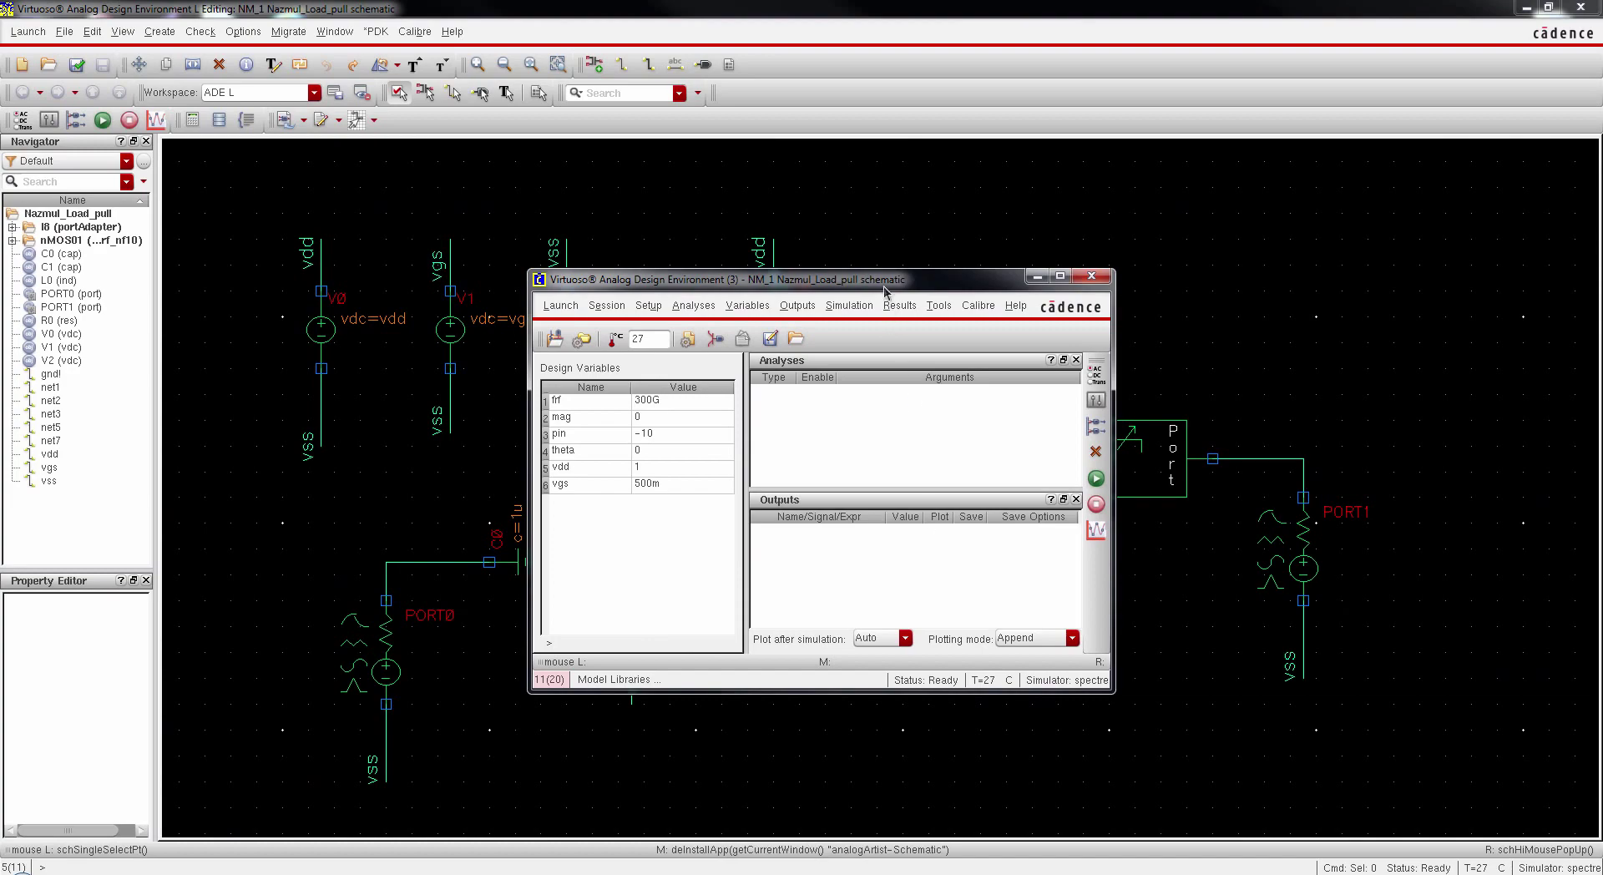
{"action": "left_click_drag", "start_coordinate": [883, 285], "coordinate": [717, 263]}
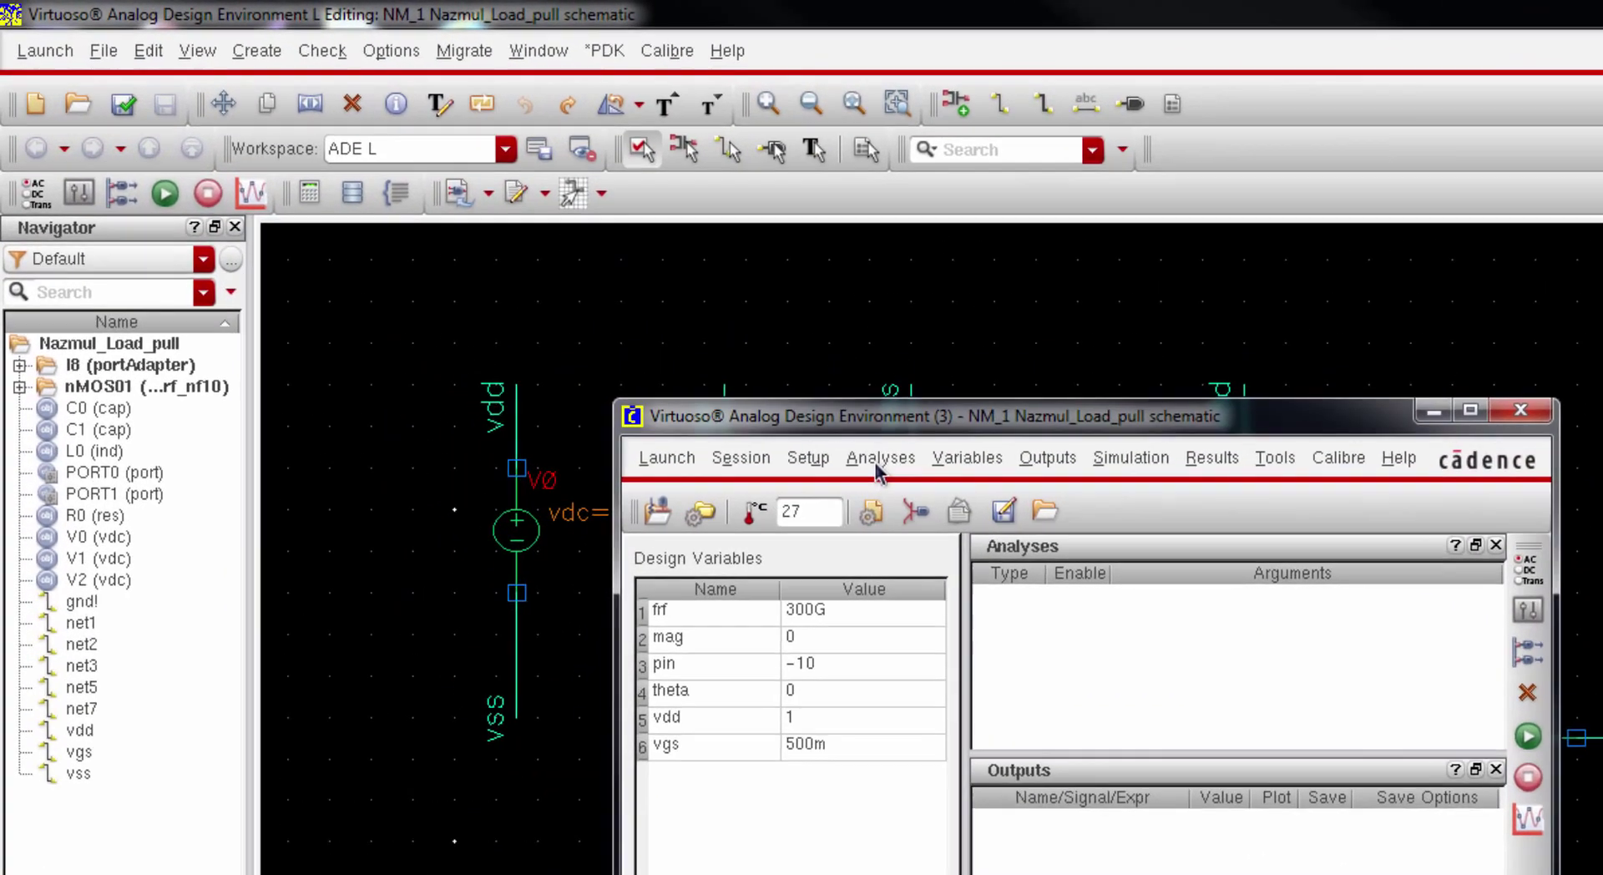
{"action": "left_click", "coordinate": [528, 282]}
{"action": "left_click", "coordinate": [1101, 614]}
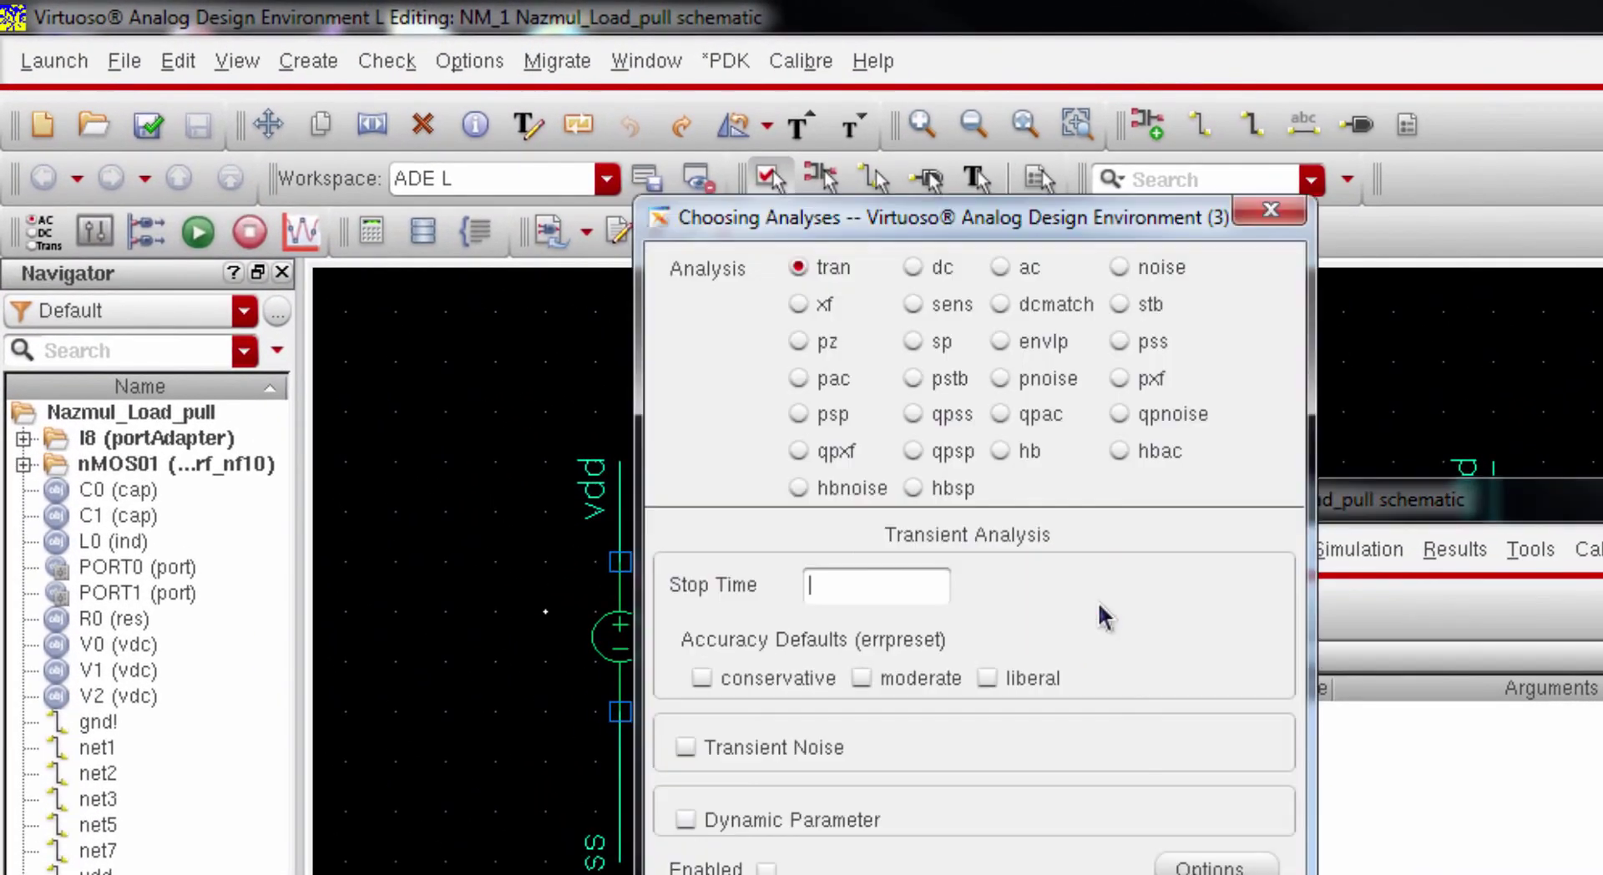
{"action": "left_click", "coordinate": [1119, 342]}
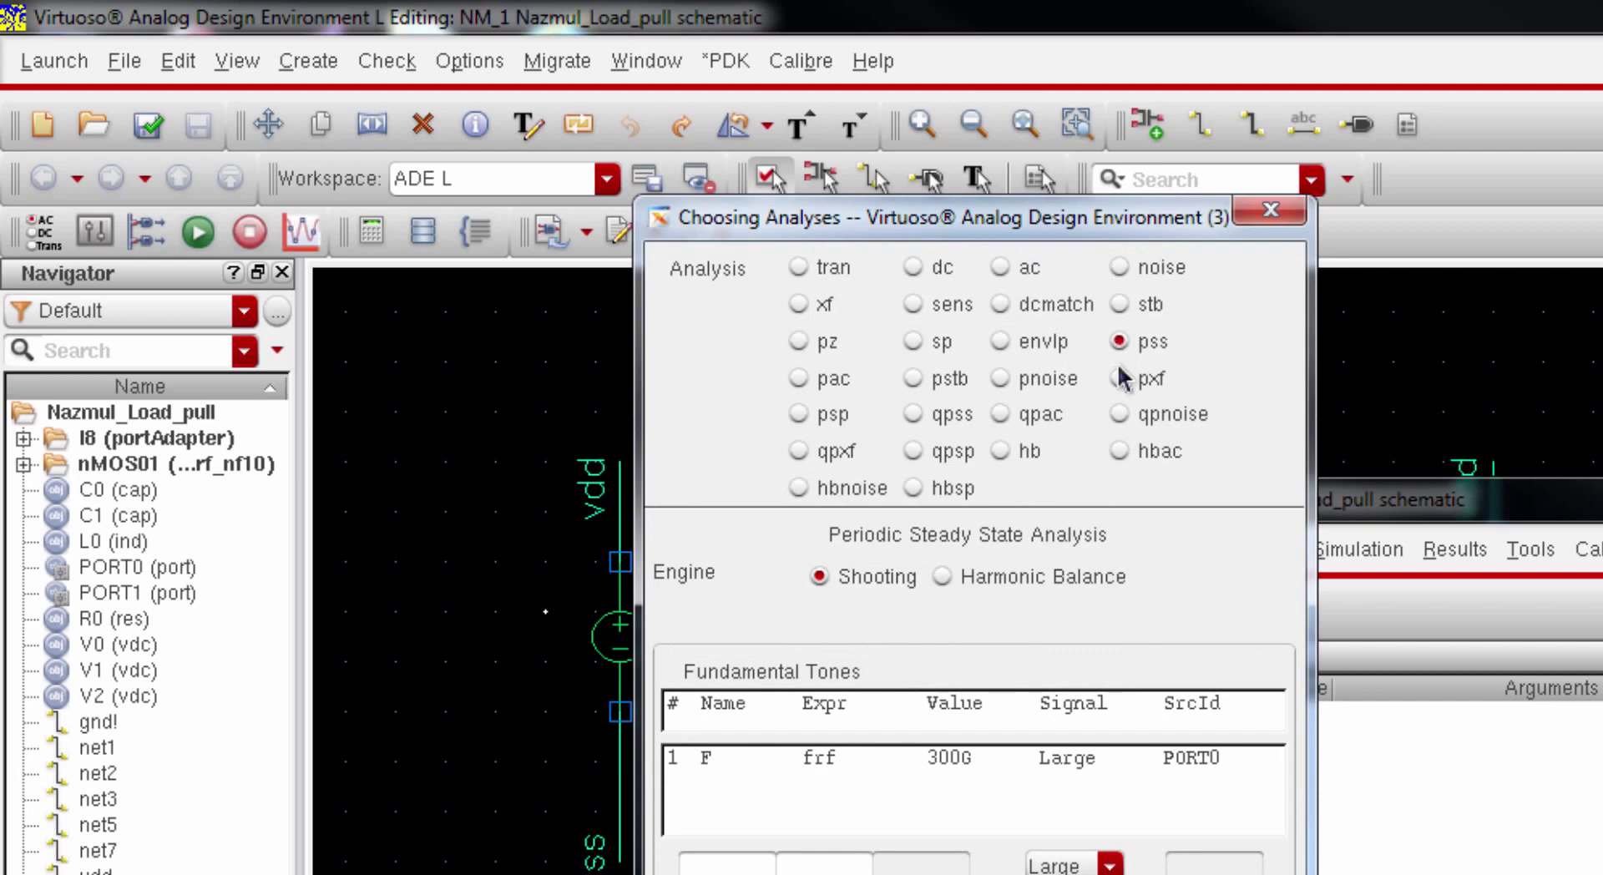
{"action": "left_click", "coordinate": [1045, 575]}
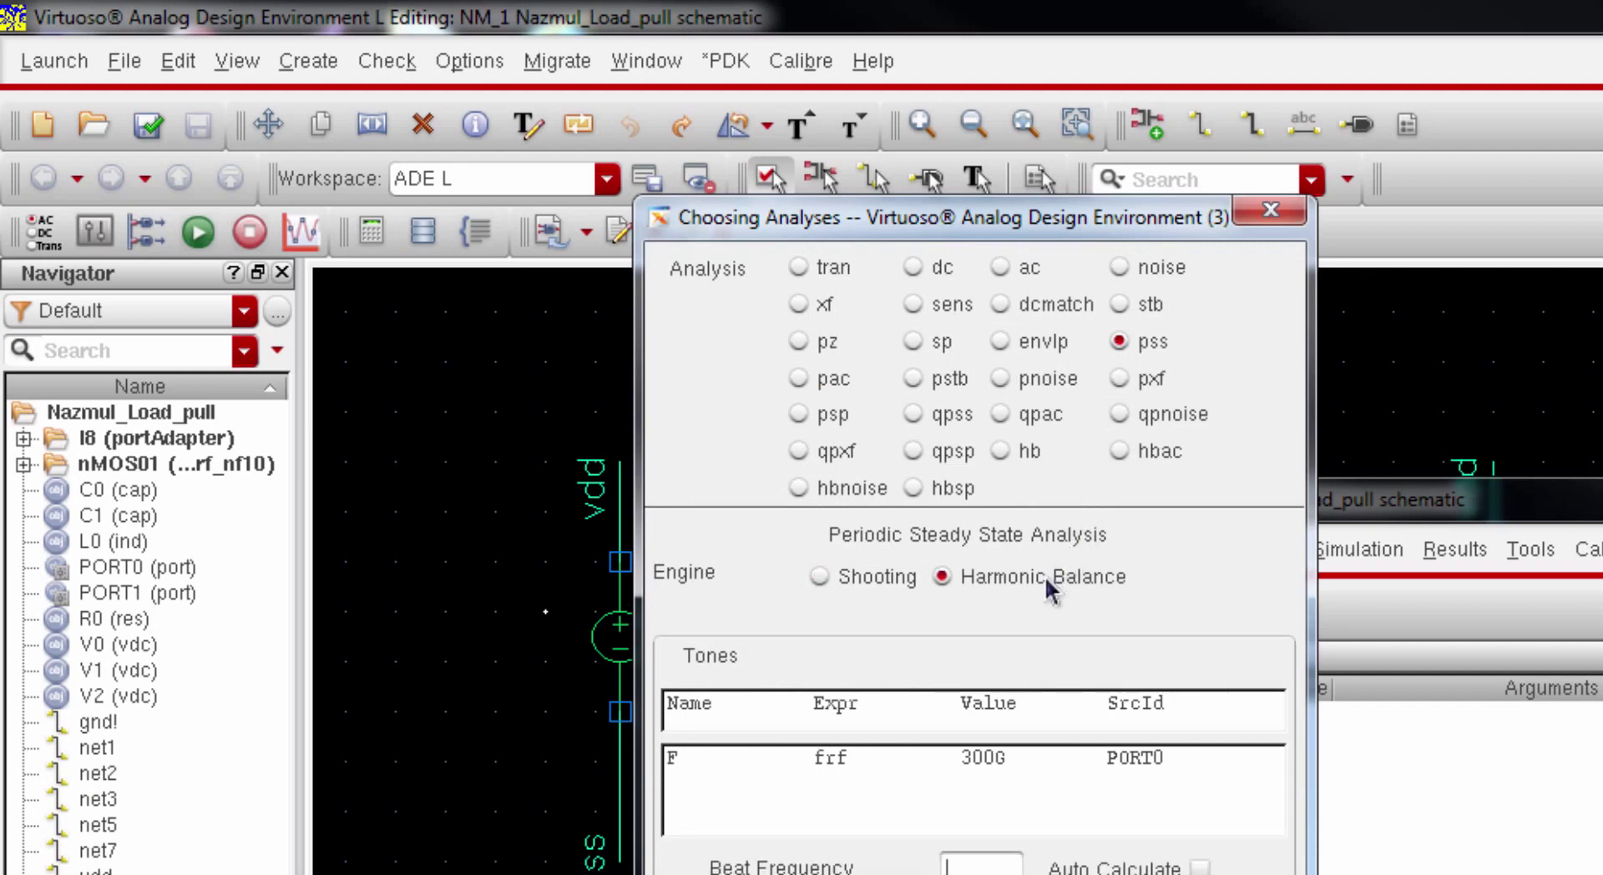
Step: Auto-calculate the beat frequency, set the number of harmonics to 11 and choose the moderate accuracy default
{"action": "left_click_drag", "start_coordinate": [1104, 224], "coordinate": [1211, 66]}
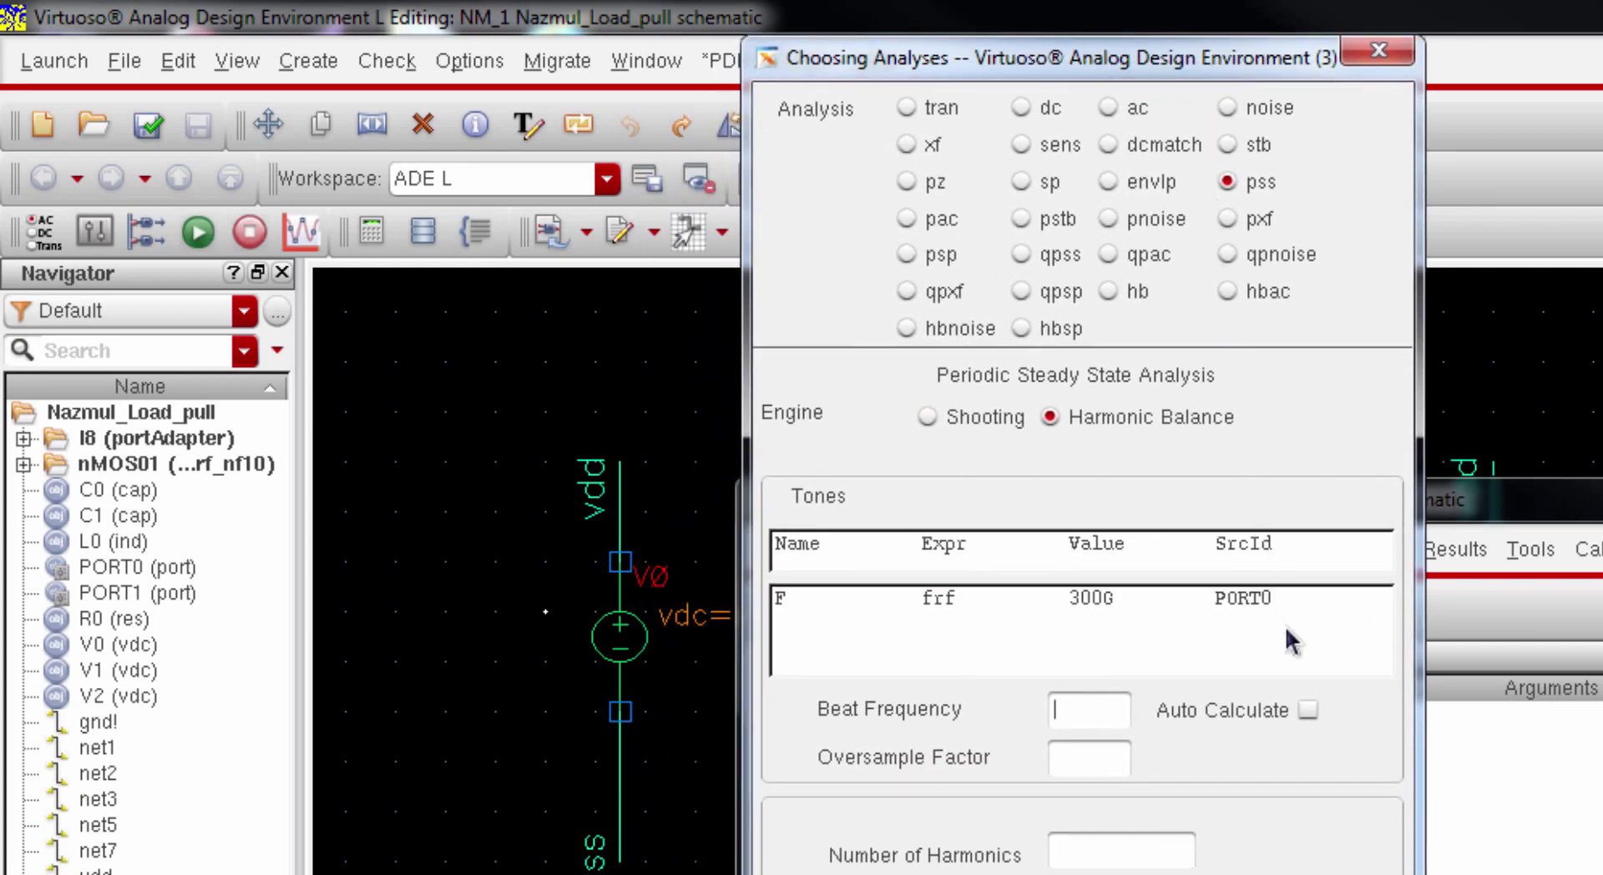
{"action": "left_click", "coordinate": [1310, 710]}
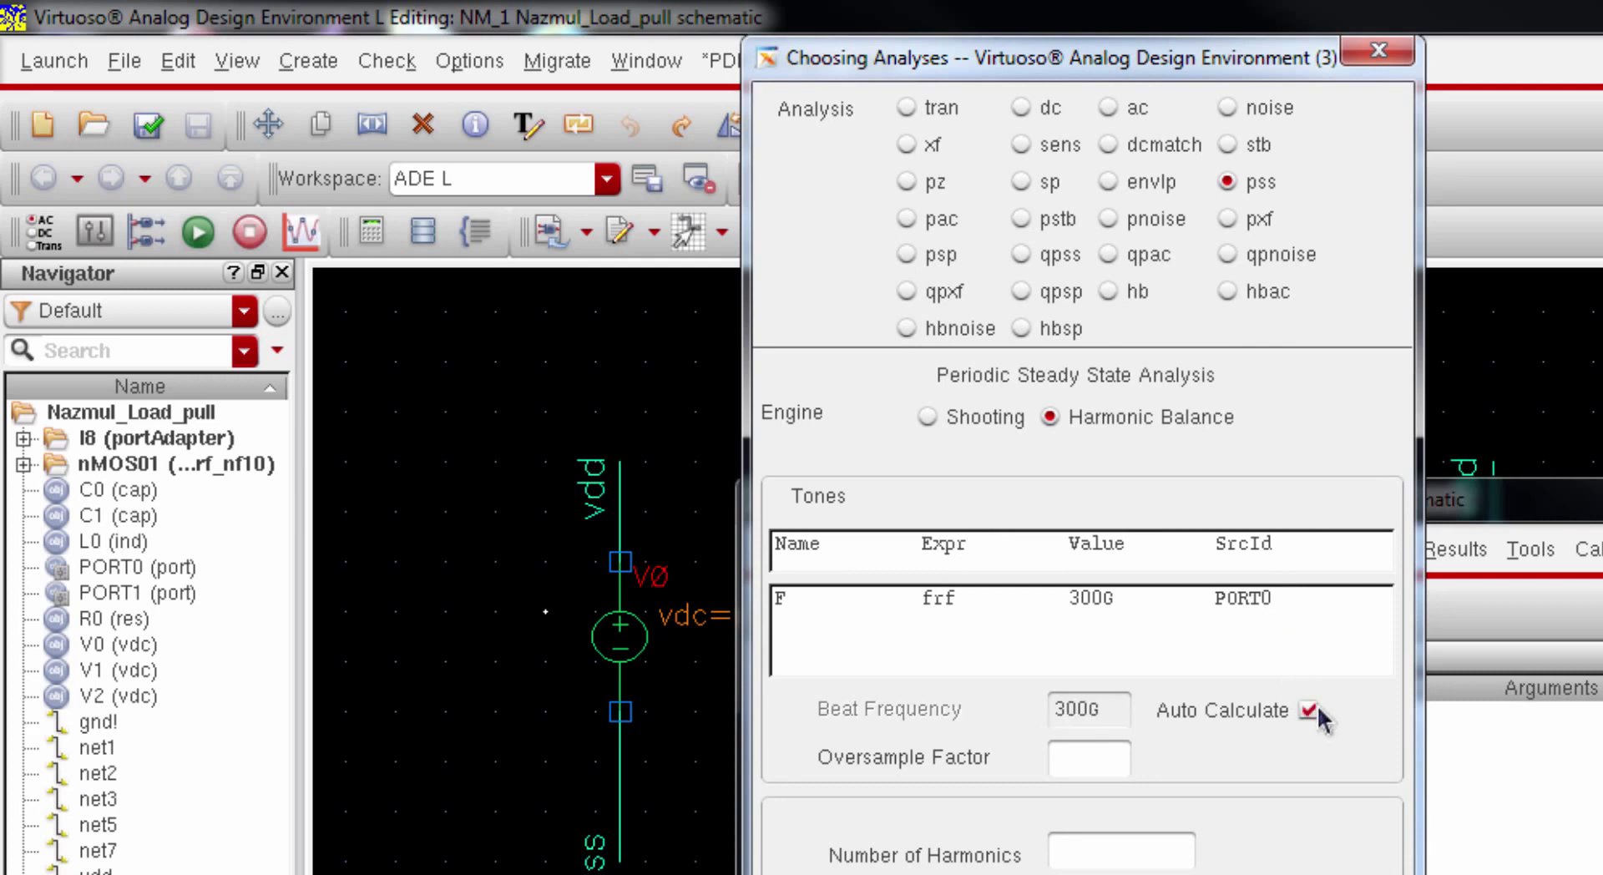
{"action": "left_click", "coordinate": [1166, 850]}
{"action": "type", "text": "11"}
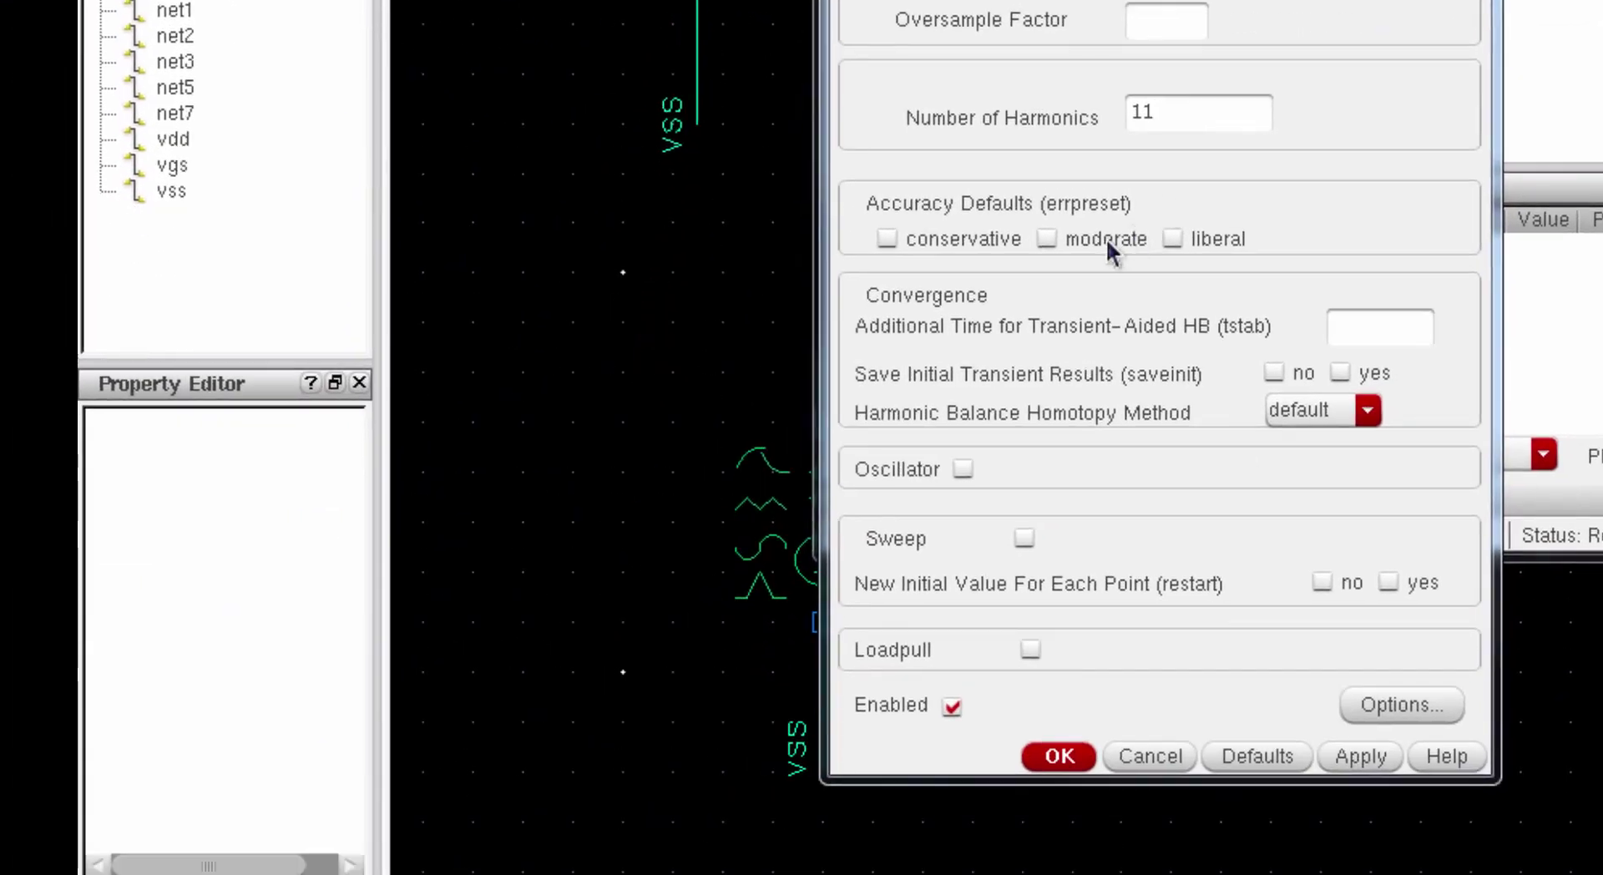
{"action": "left_click", "coordinate": [1106, 238]}
Step: Enable Loadpull for the pss analysis and assign mag to rho, sweeping linearly from 0 to 1 with step size 40
{"action": "left_click", "coordinate": [1034, 651]}
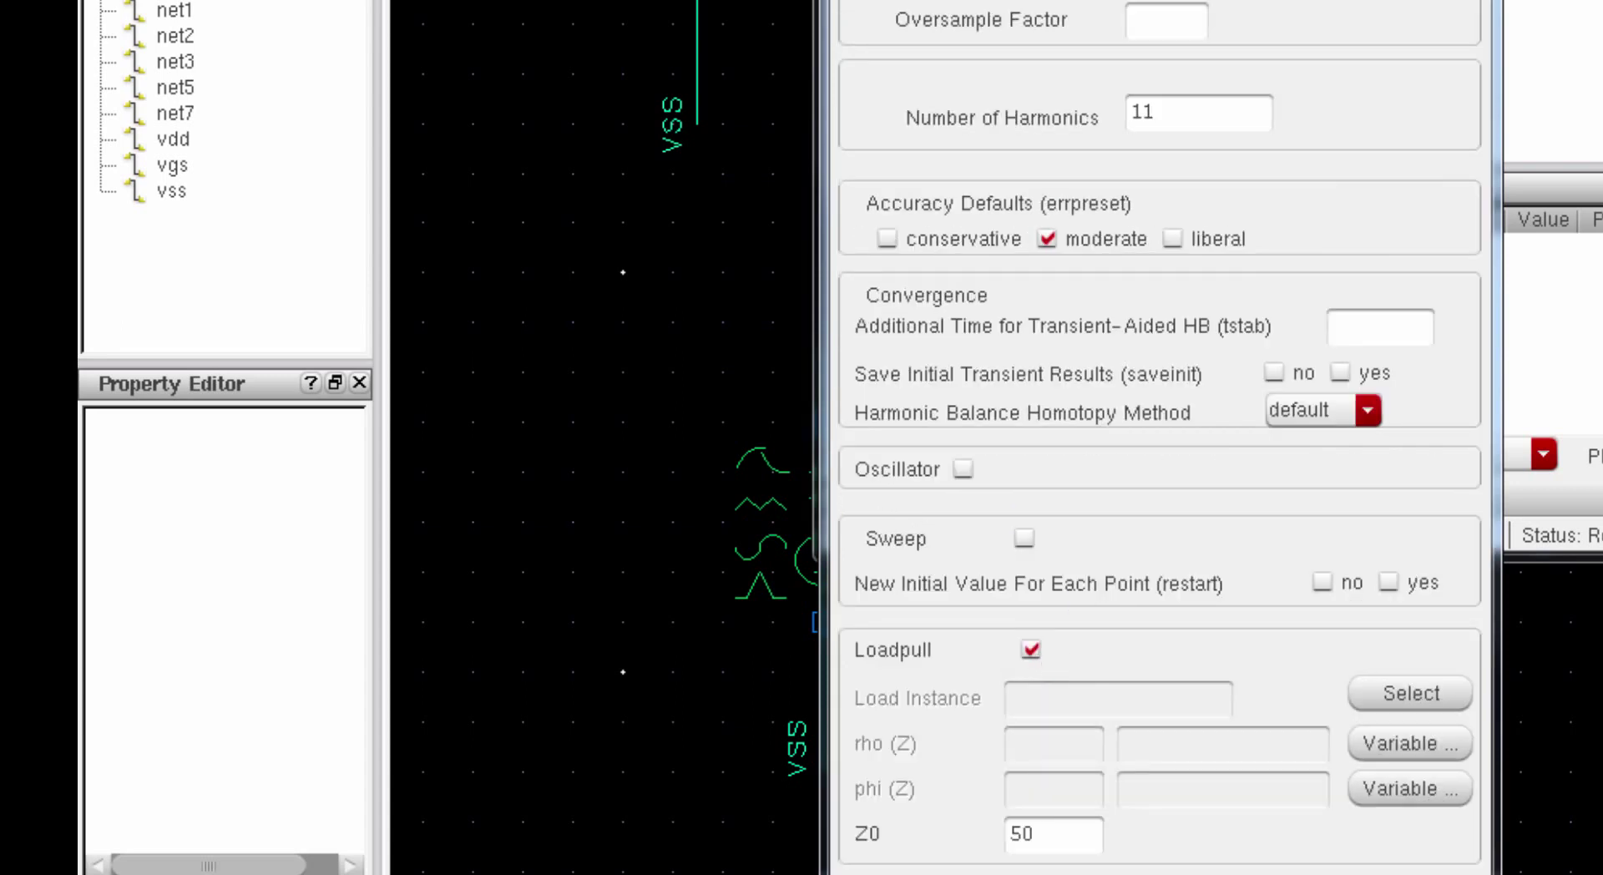
{"action": "scroll", "coordinate": [1161, 434], "scroll_direction": "down", "scroll_amount": 3}
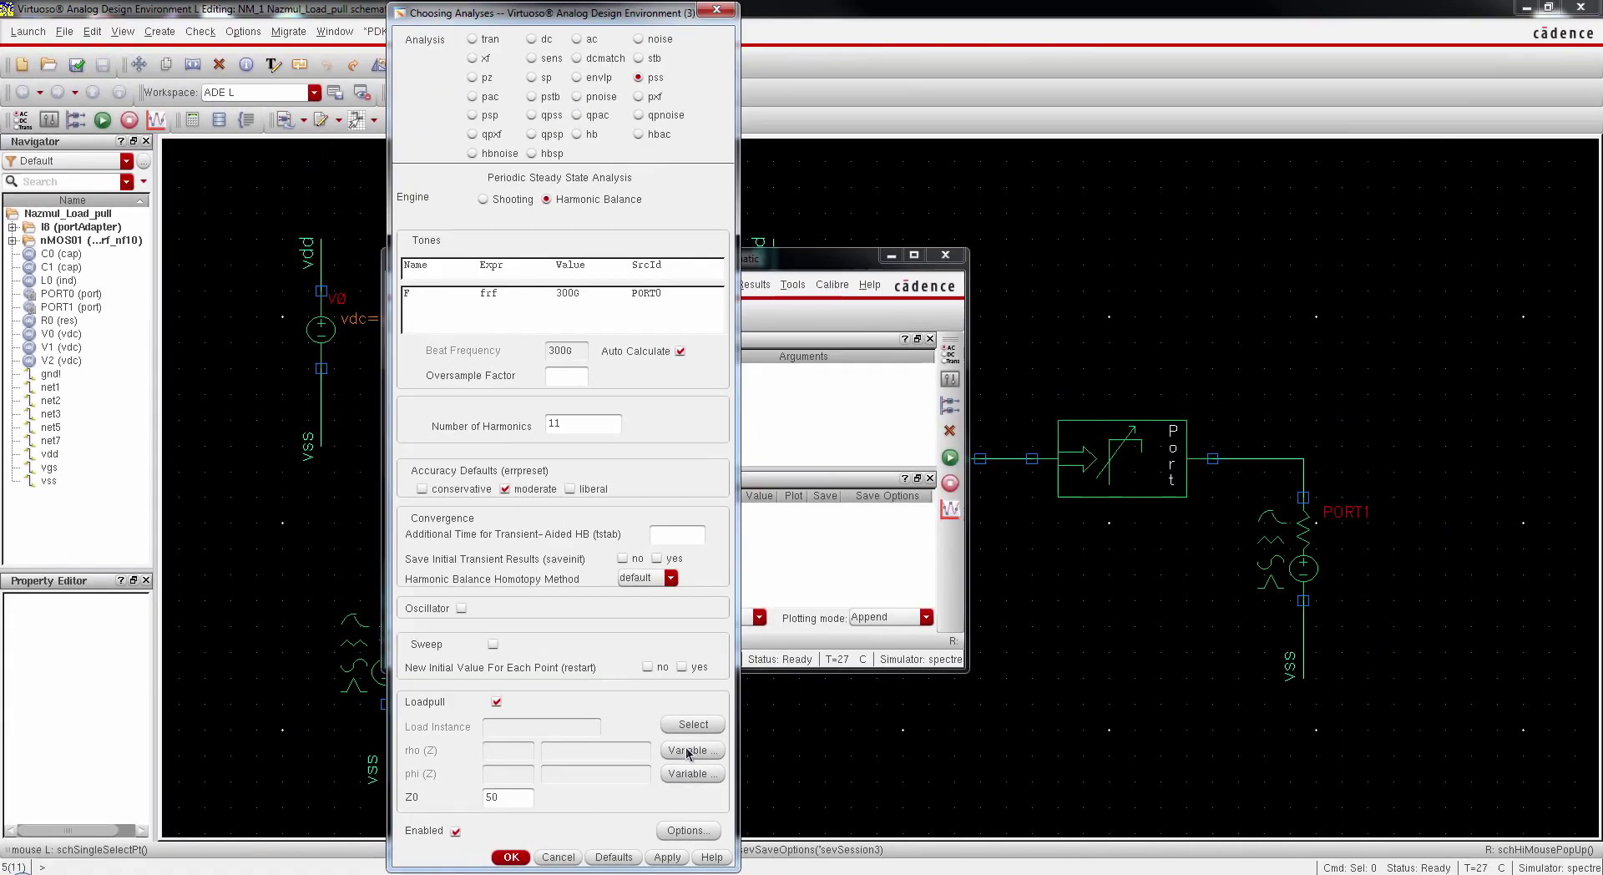
{"action": "left_click", "coordinate": [1406, 716]}
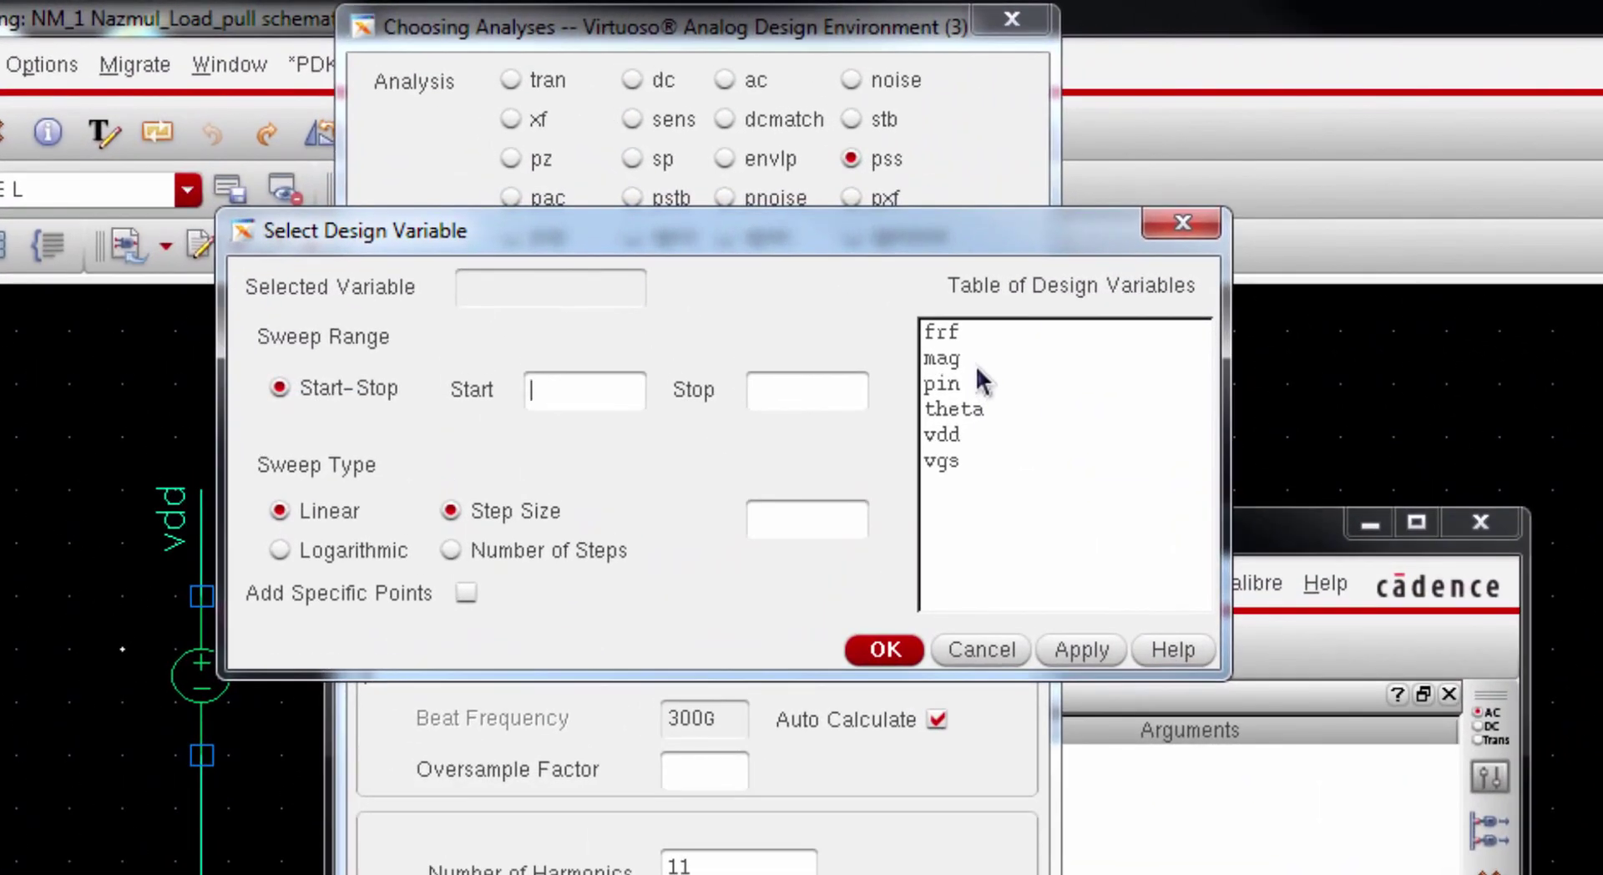
{"action": "left_click", "coordinate": [975, 365]}
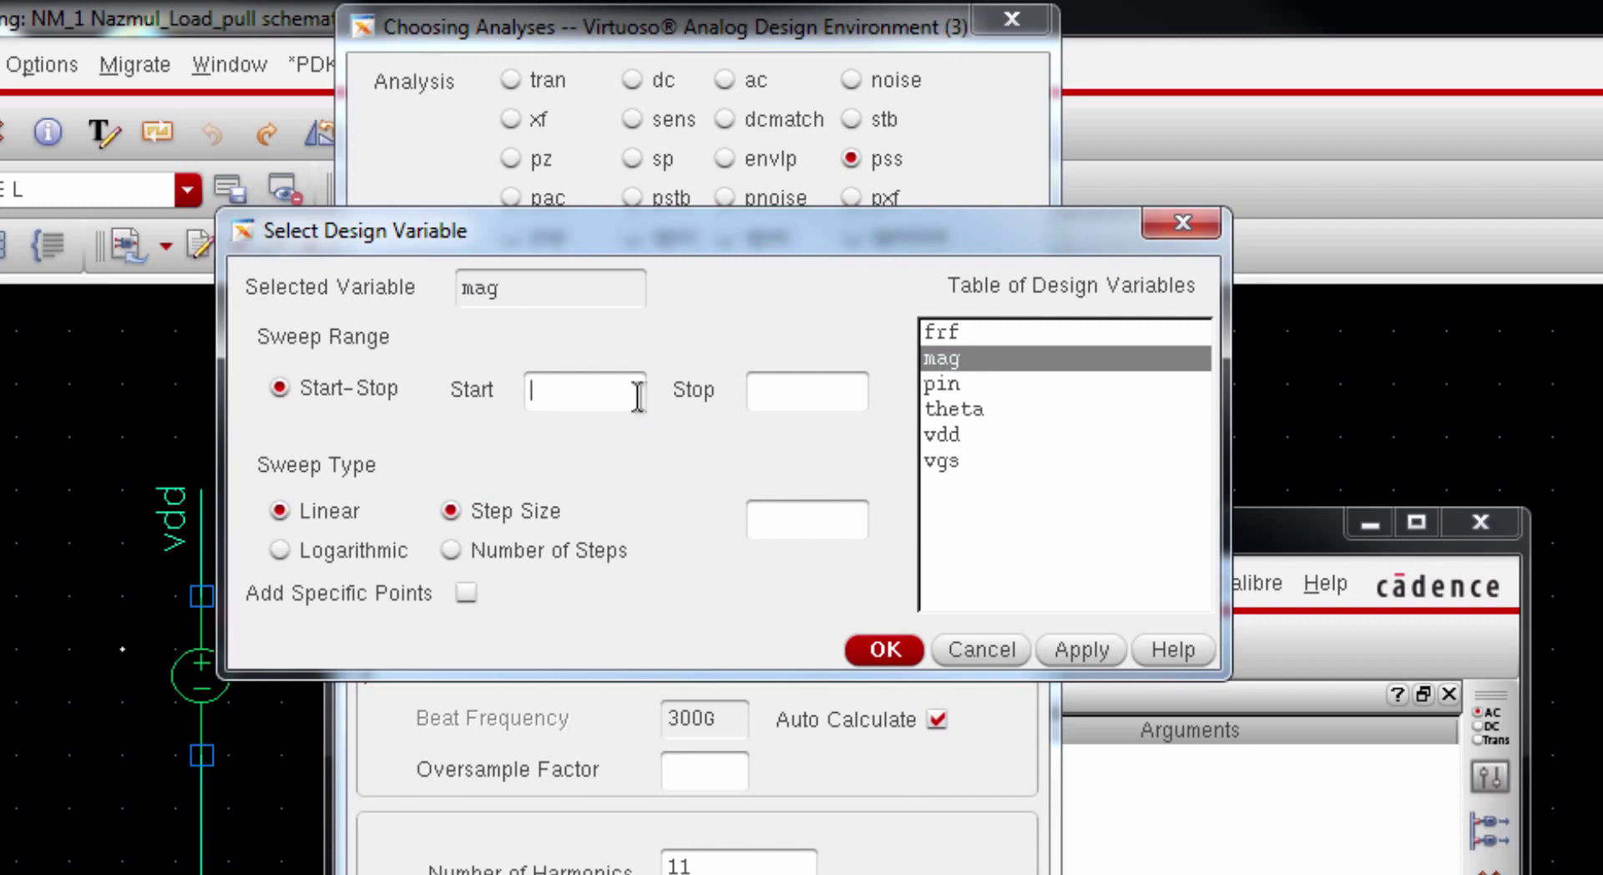
{"action": "type", "text": "0"}
{"action": "left_click", "coordinate": [777, 392]}
{"action": "type", "text": "1"}
{"action": "left_click", "coordinate": [829, 512]}
{"action": "type", "text": "40"}
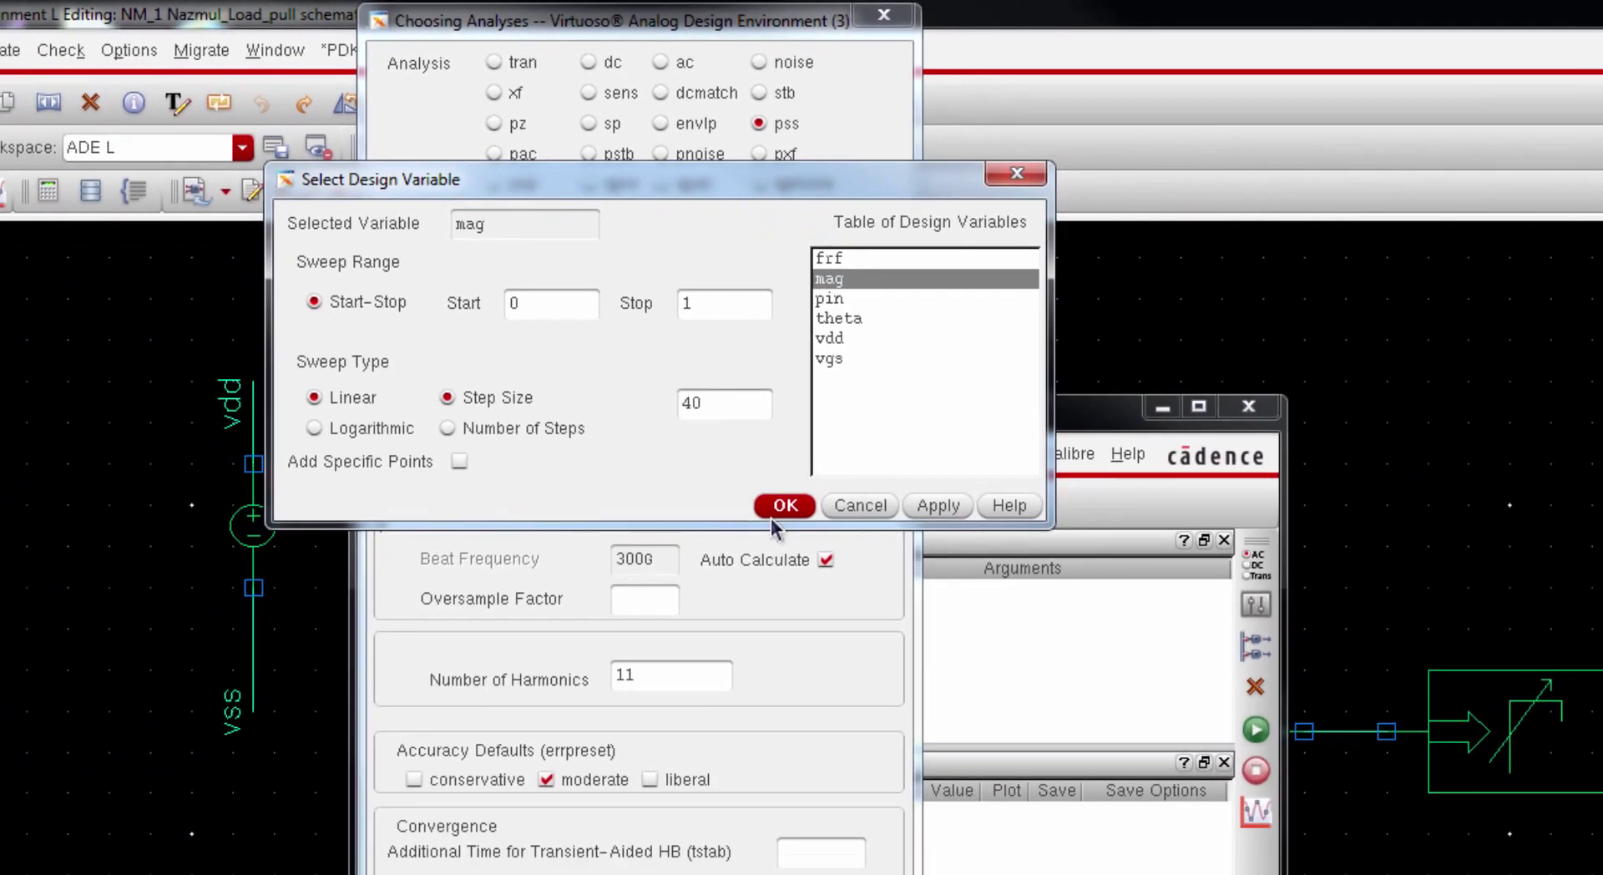
{"action": "left_click", "coordinate": [775, 514]}
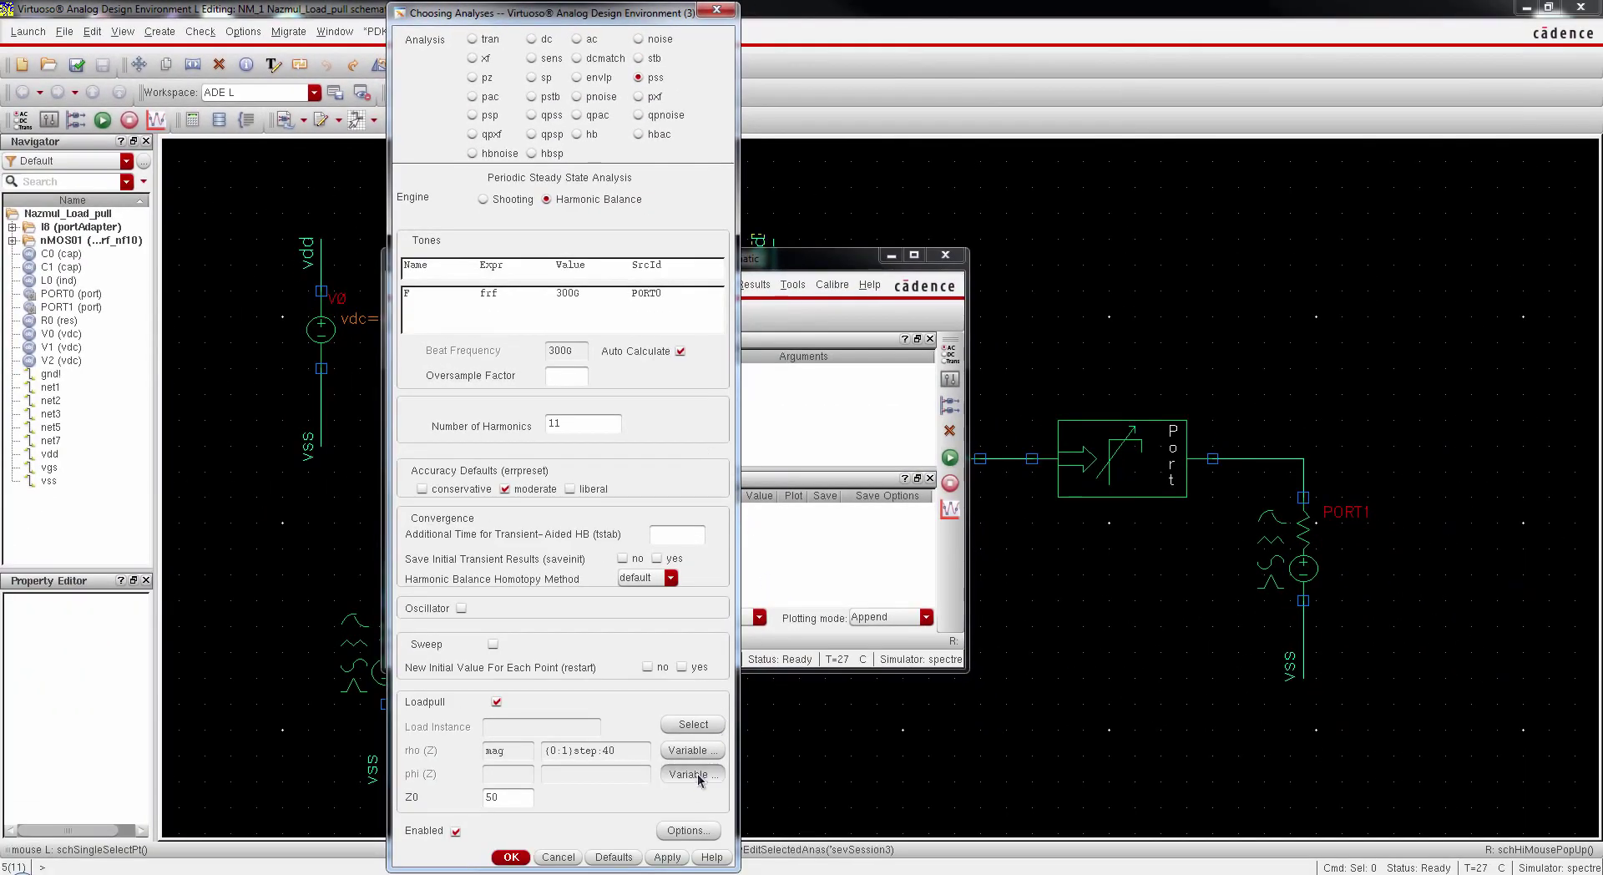
Step: Assign theta to the load-pull phi, sweeping linearly from 0 to 359 with step size 40, and accept the pss analysis
{"action": "left_click", "coordinate": [691, 774]}
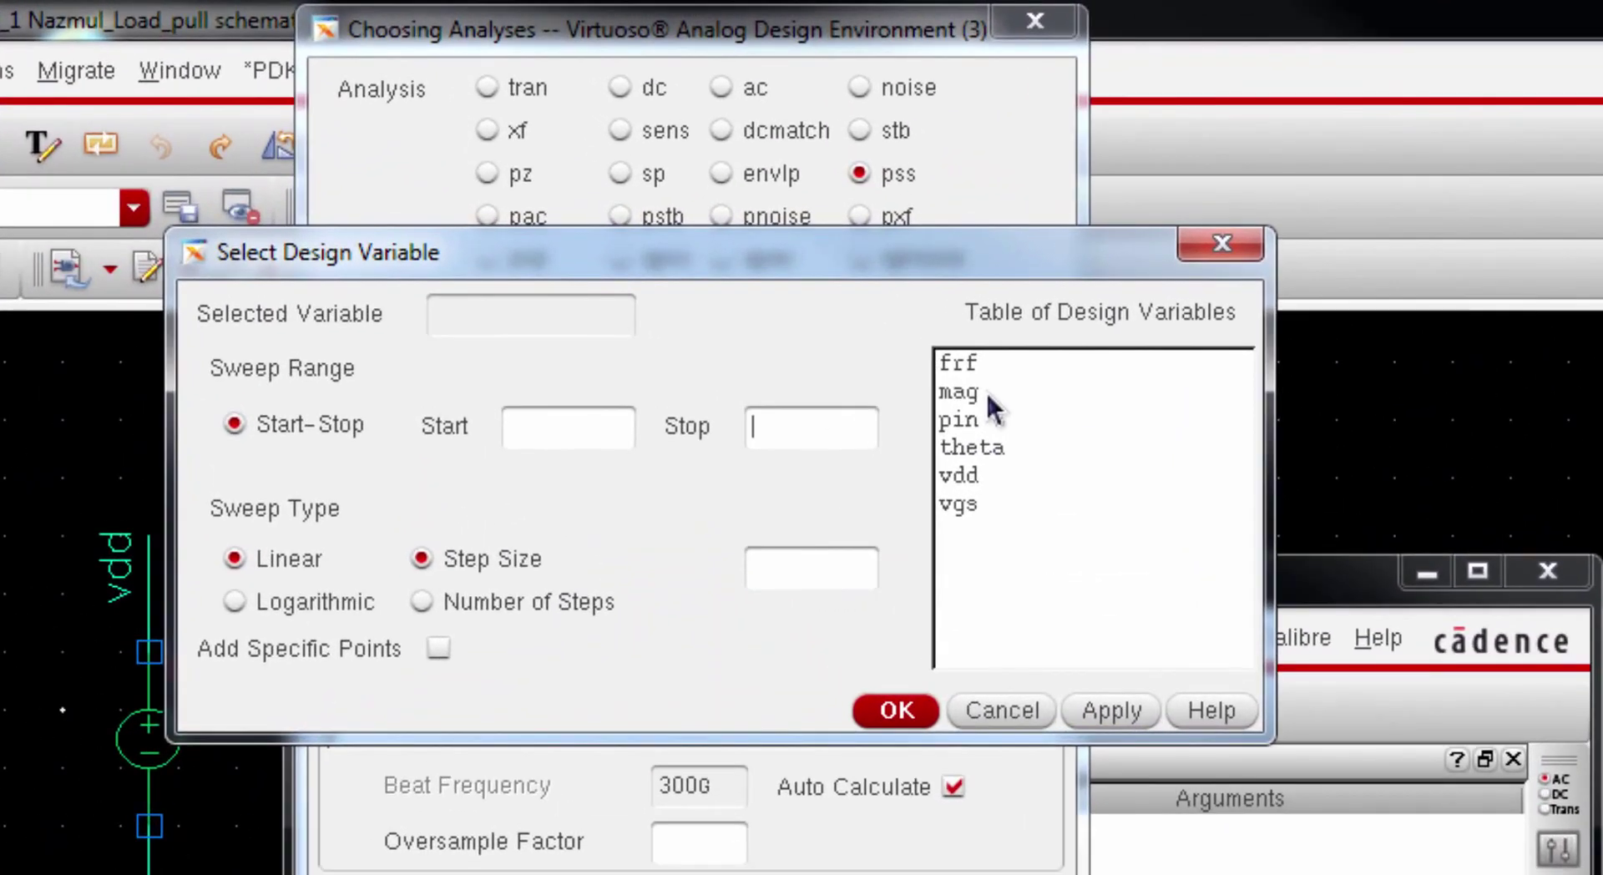
{"action": "left_click", "coordinate": [984, 449]}
{"action": "left_click", "coordinate": [607, 439]}
{"action": "type", "text": "0"}
{"action": "left_click", "coordinate": [805, 424]}
{"action": "type", "text": "359"}
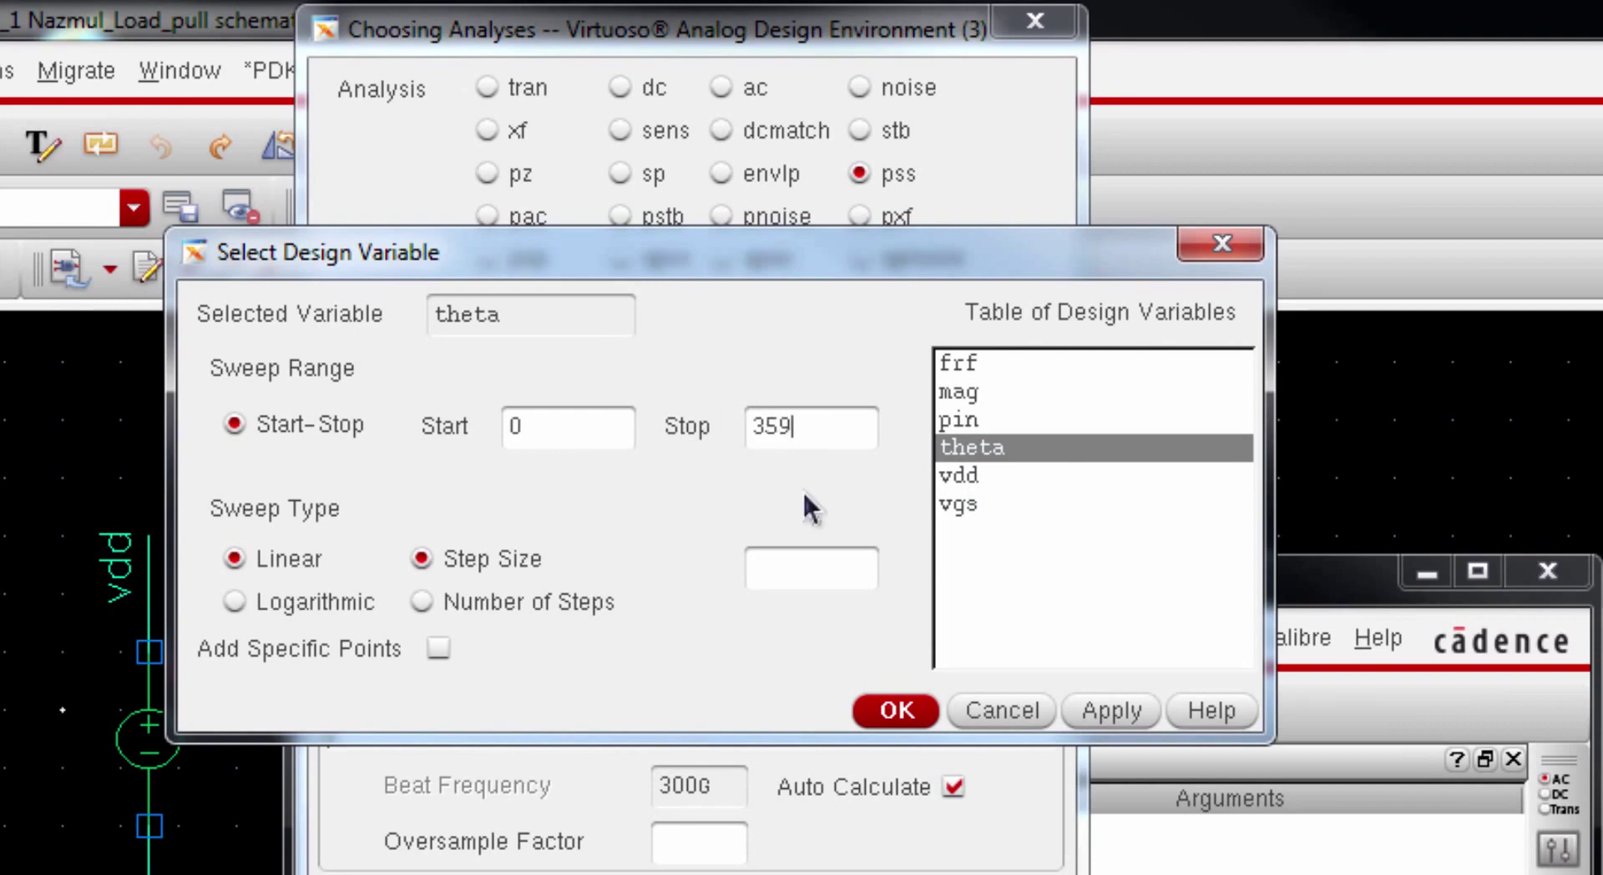
{"action": "left_click", "coordinate": [794, 570]}
{"action": "type", "text": "40"}
{"action": "left_click", "coordinate": [897, 714]}
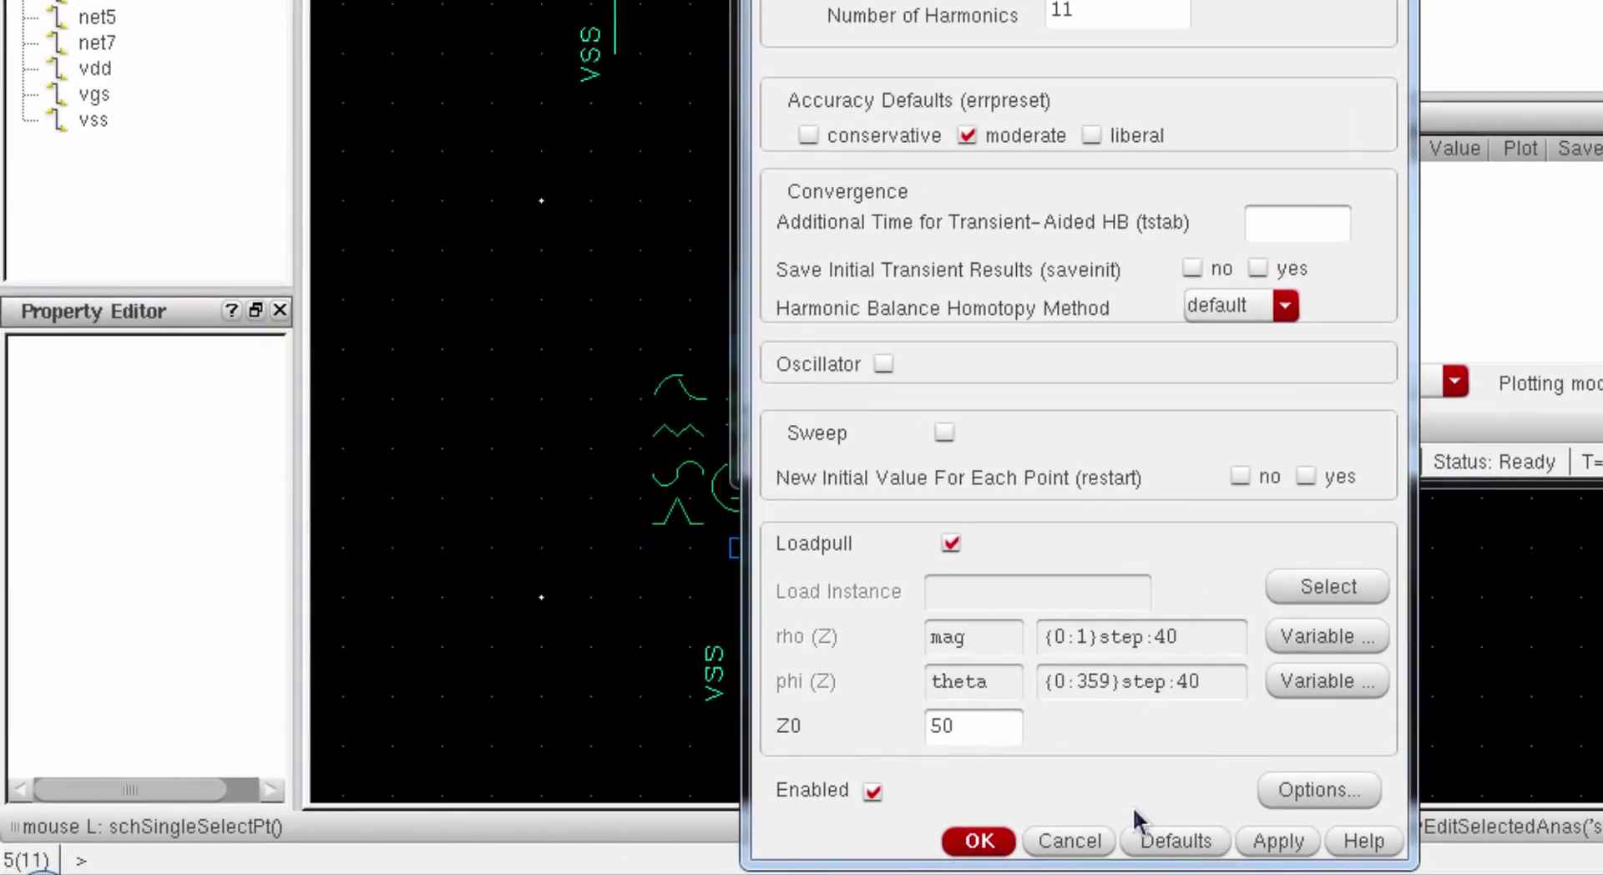
{"action": "left_click", "coordinate": [993, 734]}
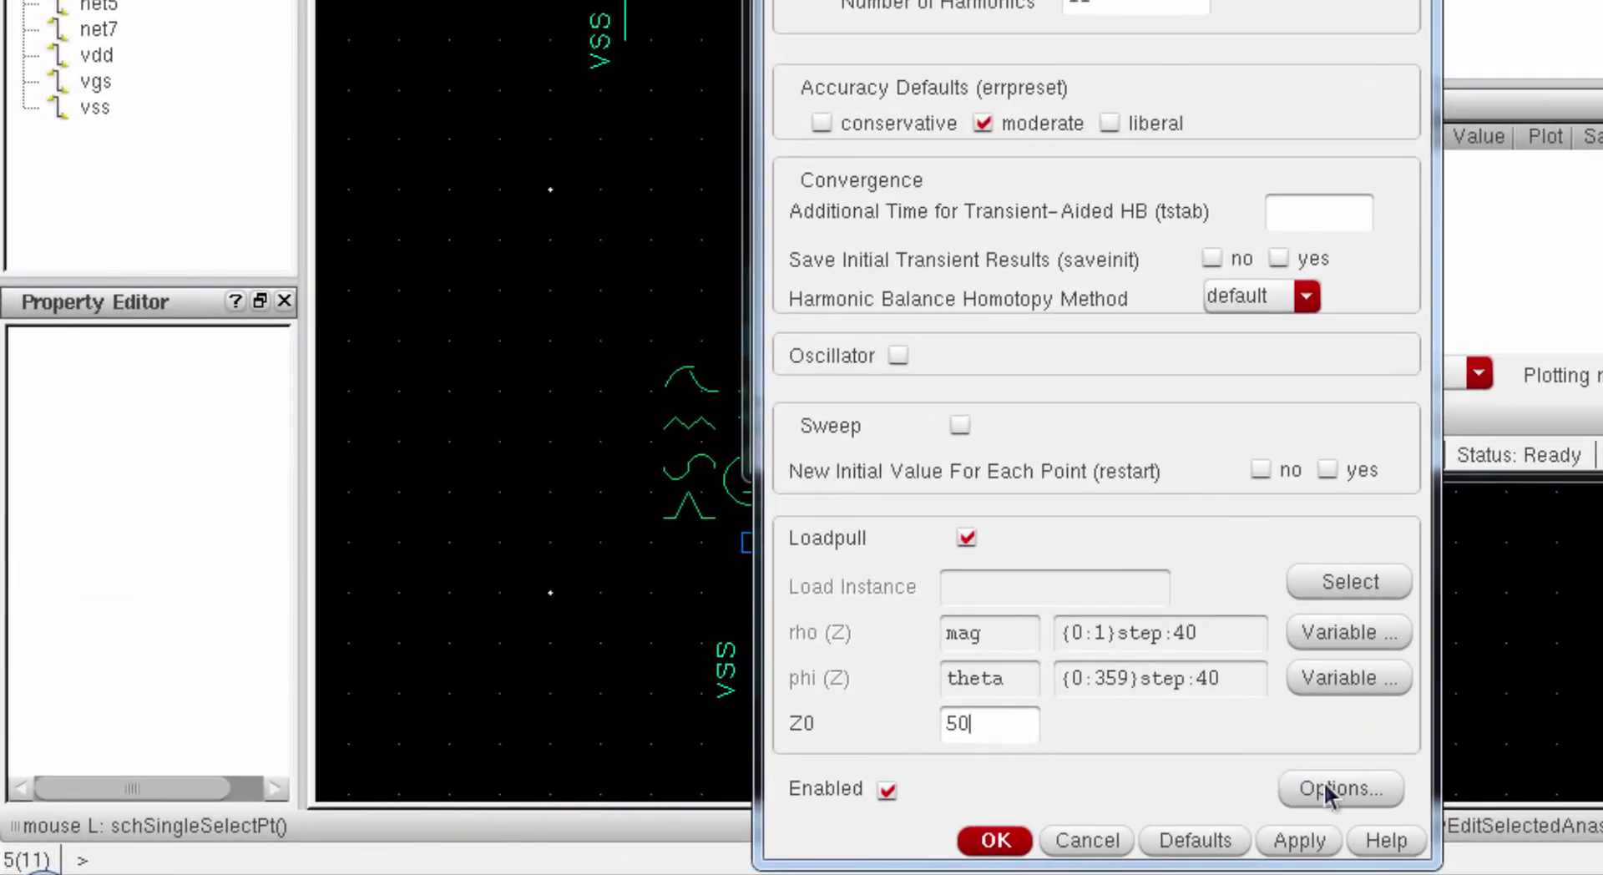
{"action": "left_click", "coordinate": [1006, 845]}
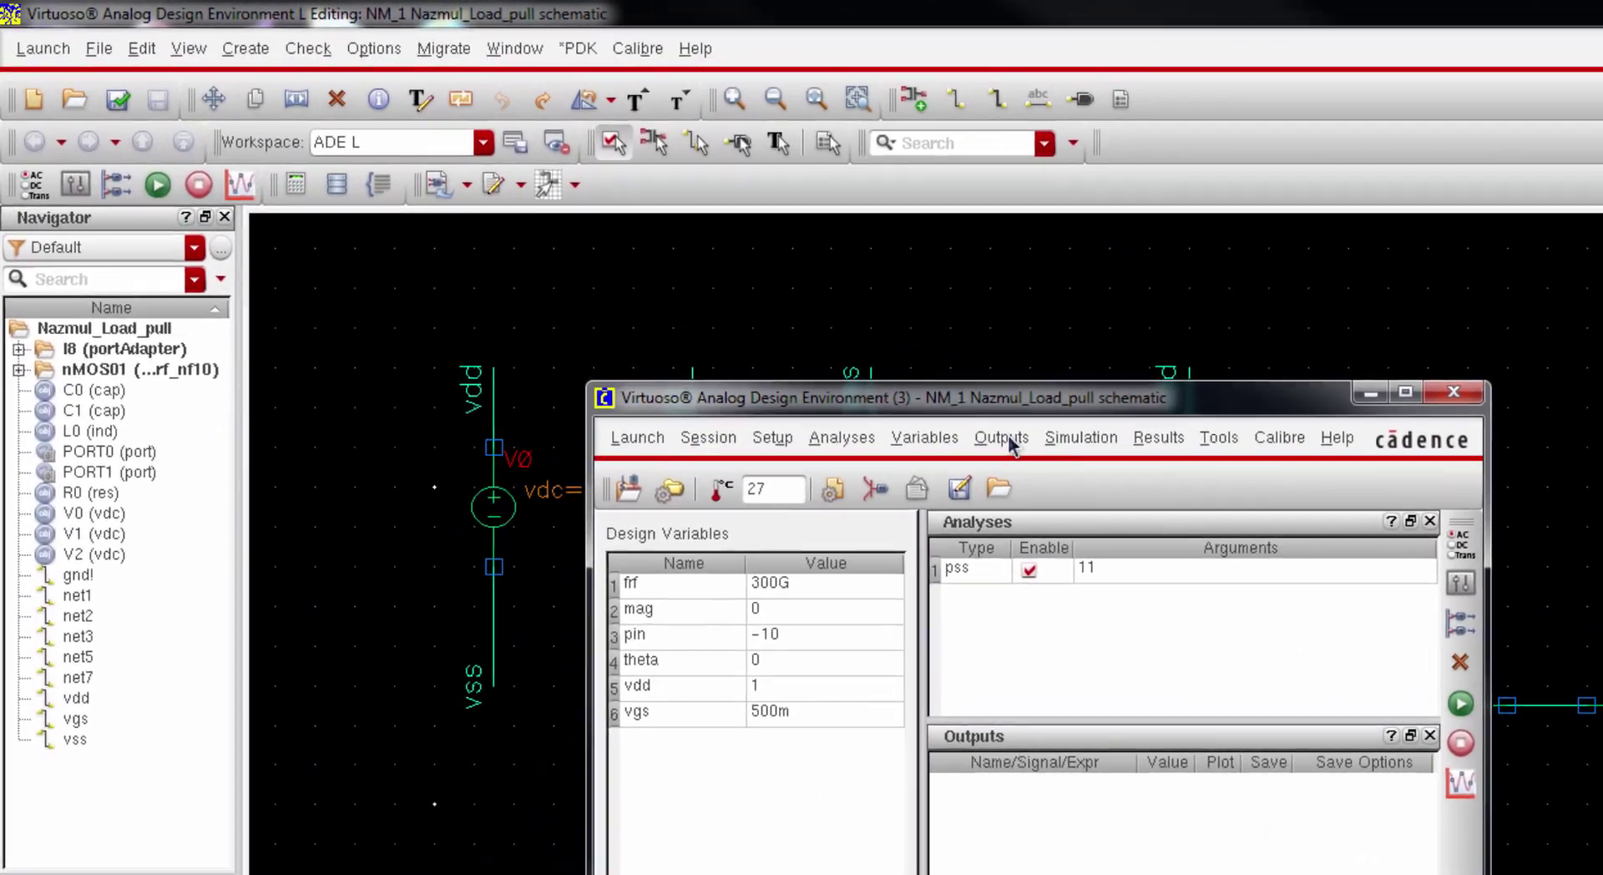
Step: Add the port adapter terminal facing capacitor C1 to the outputs to be saved by selecting it on the schematic
{"action": "left_click", "coordinate": [653, 285]}
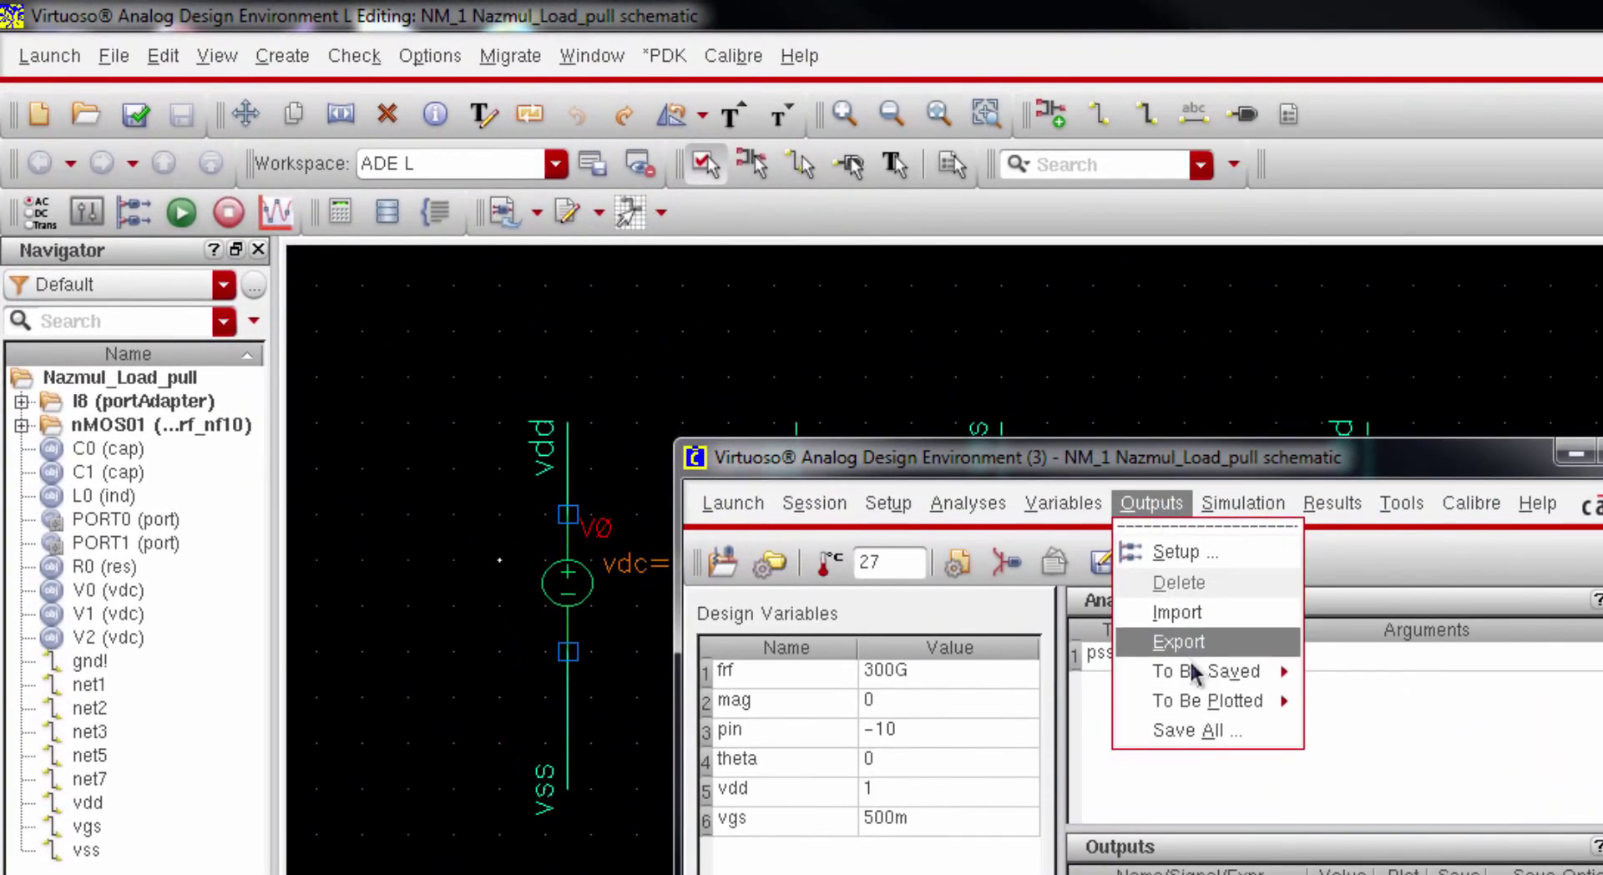
{"action": "mouse_move", "coordinate": [1276, 681]}
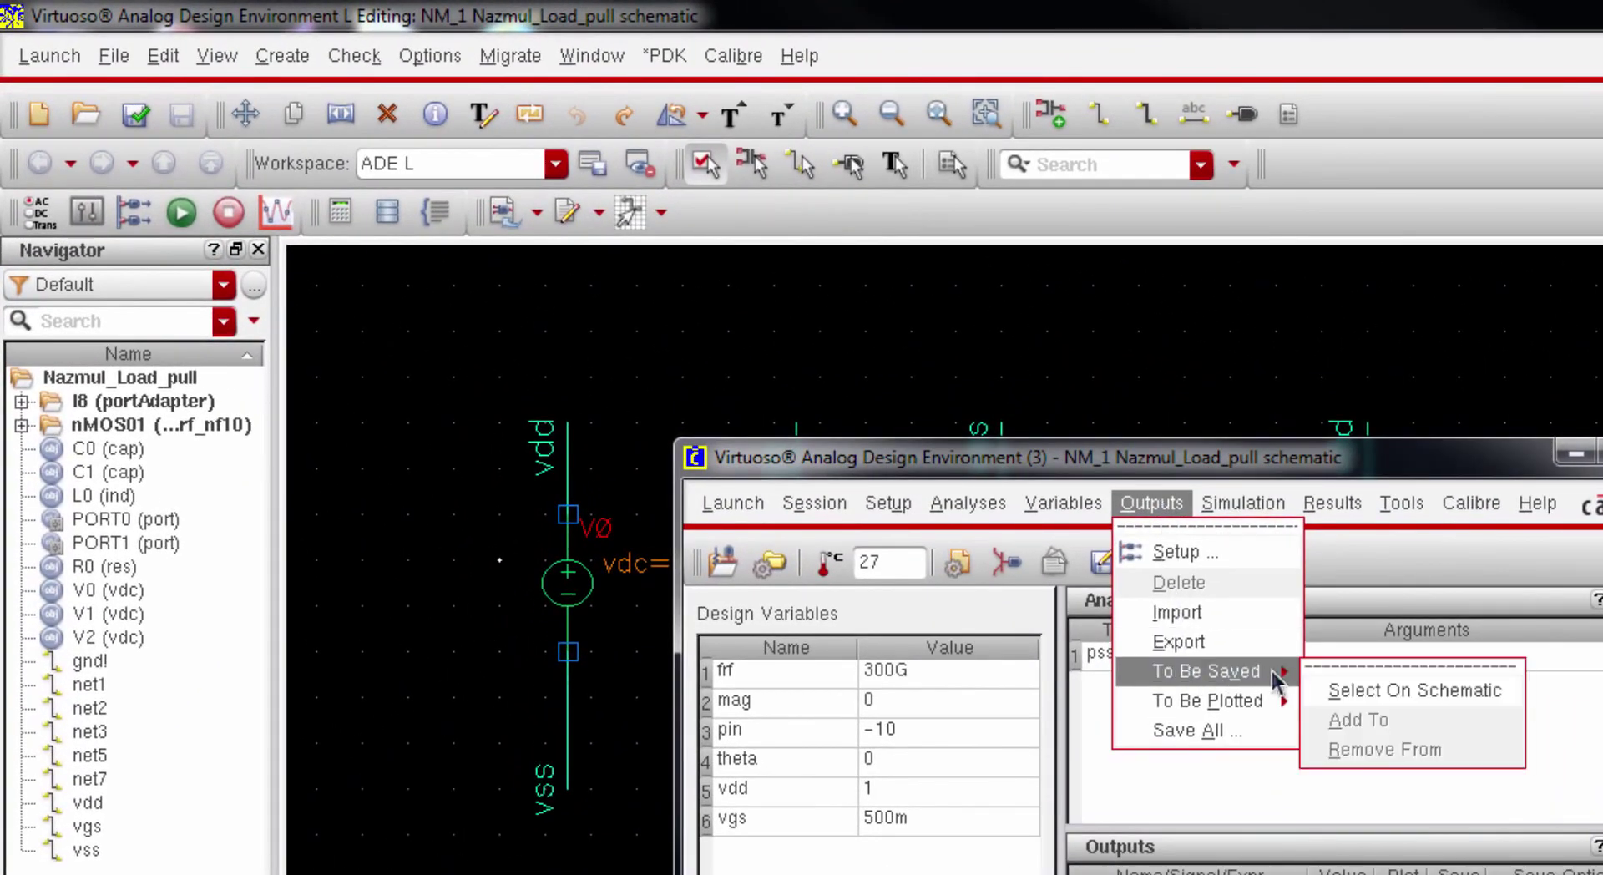
{"action": "left_click", "coordinate": [1380, 691]}
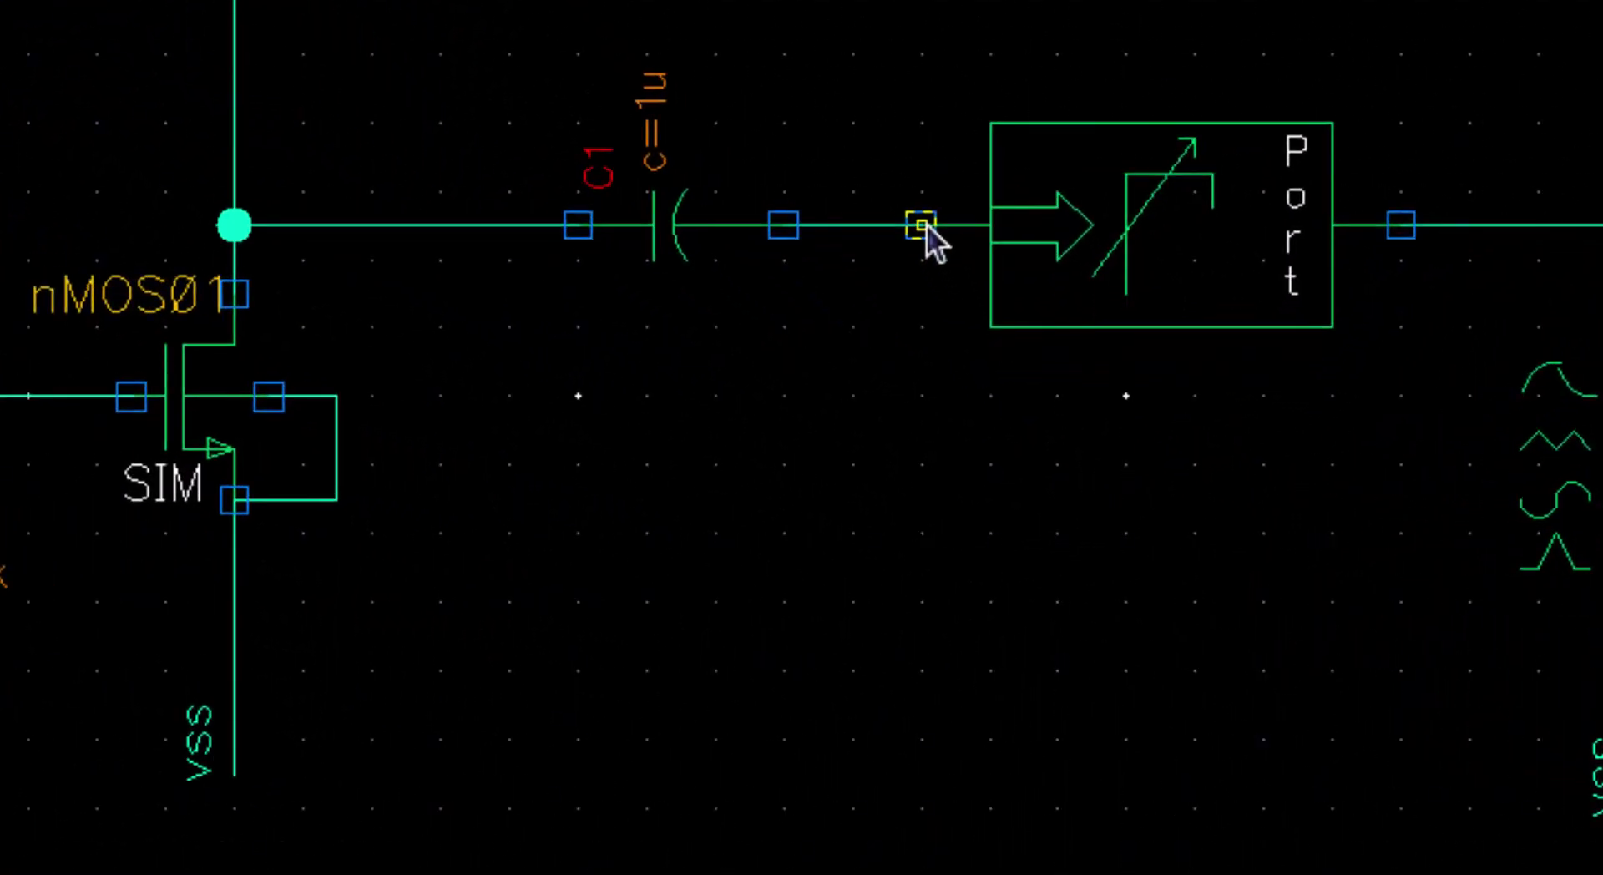
{"action": "left_click", "coordinate": [921, 224]}
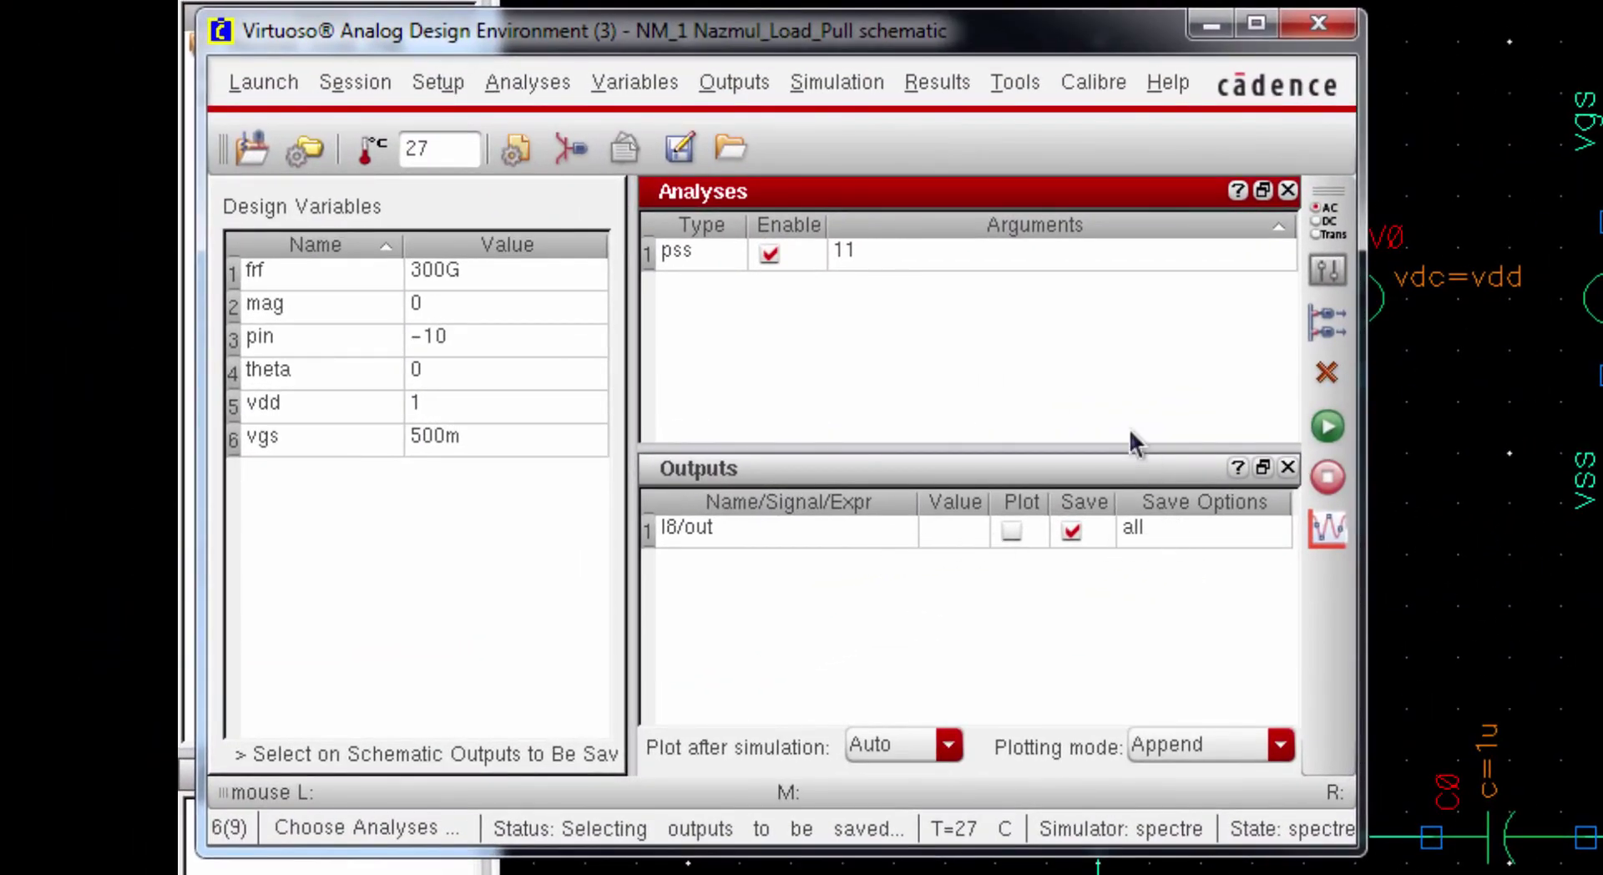
Step: Netlist and run the pss simulation, and return to the simulation environment window
{"action": "left_click", "coordinate": [837, 83]}
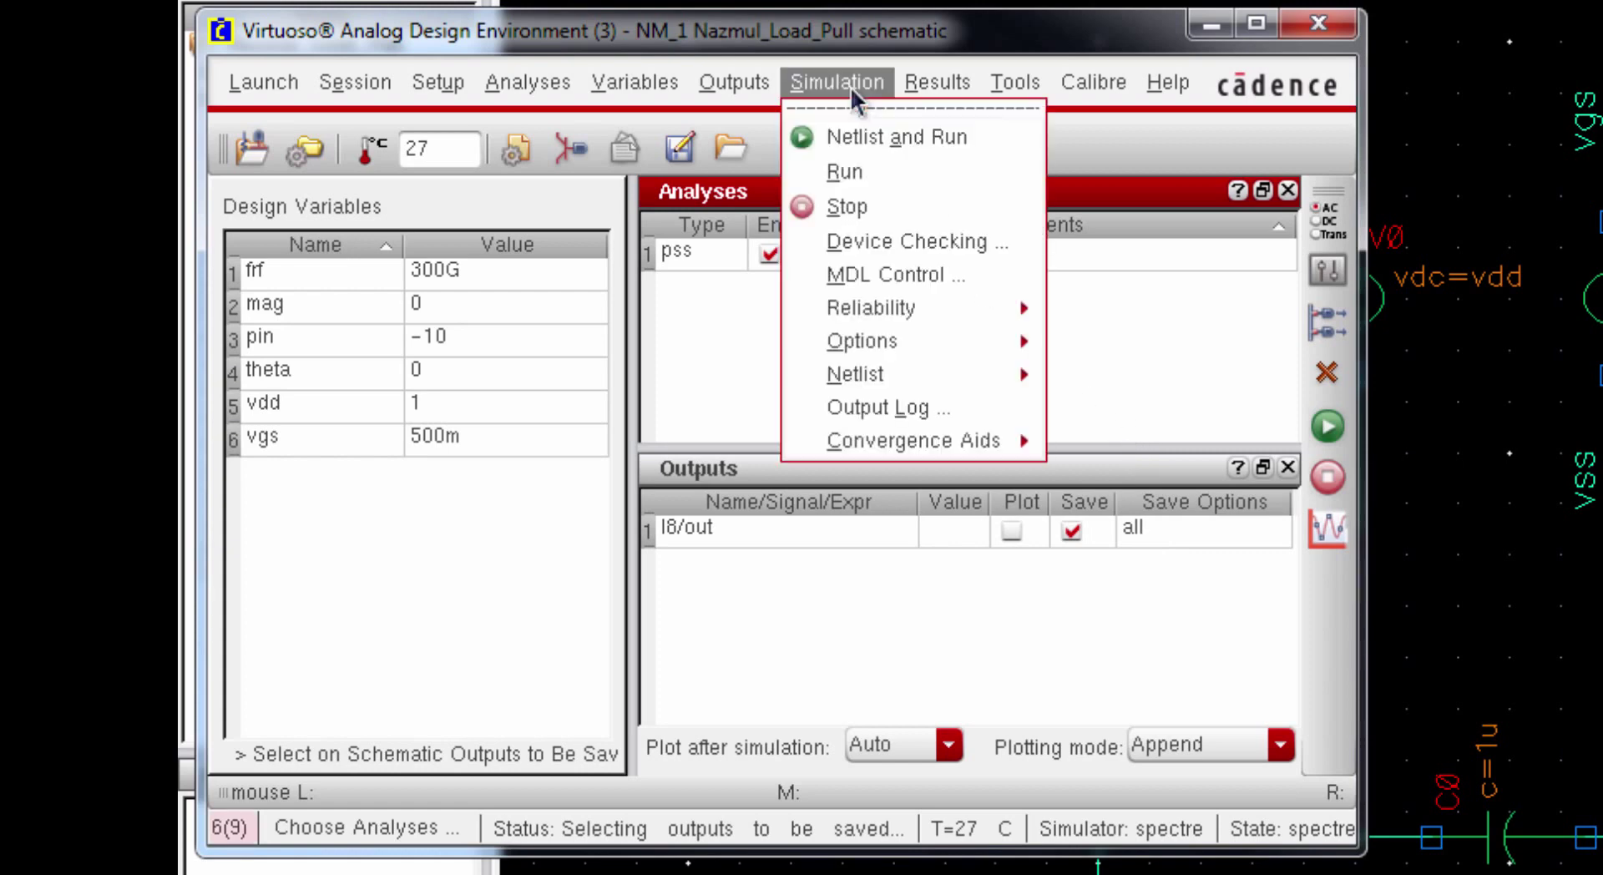
{"action": "left_click", "coordinate": [862, 133]}
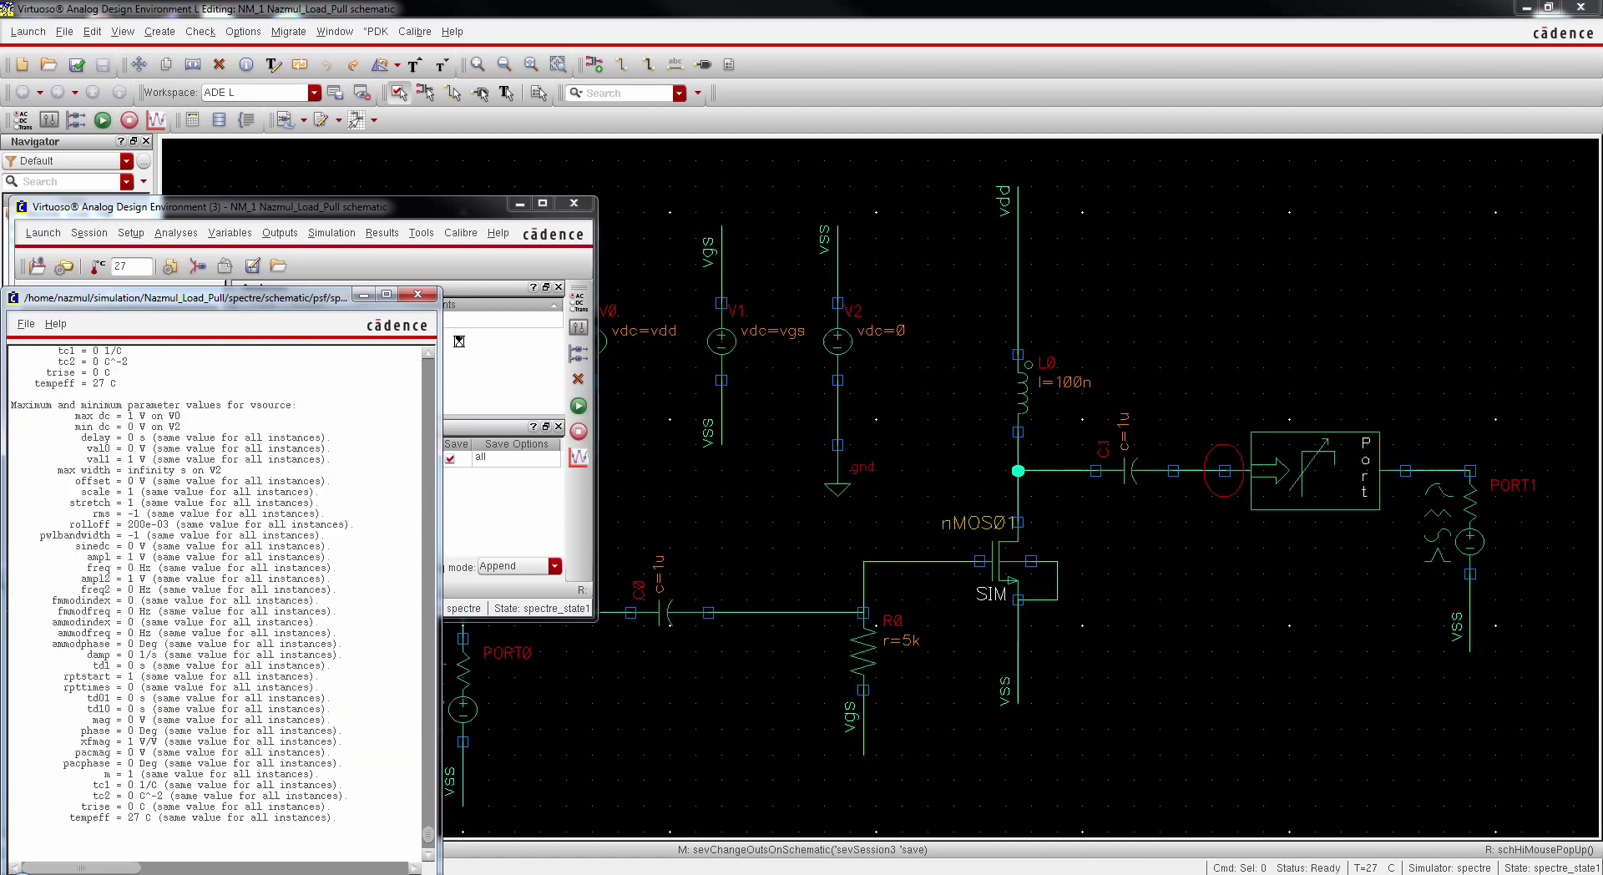
{"action": "left_click", "coordinate": [436, 219]}
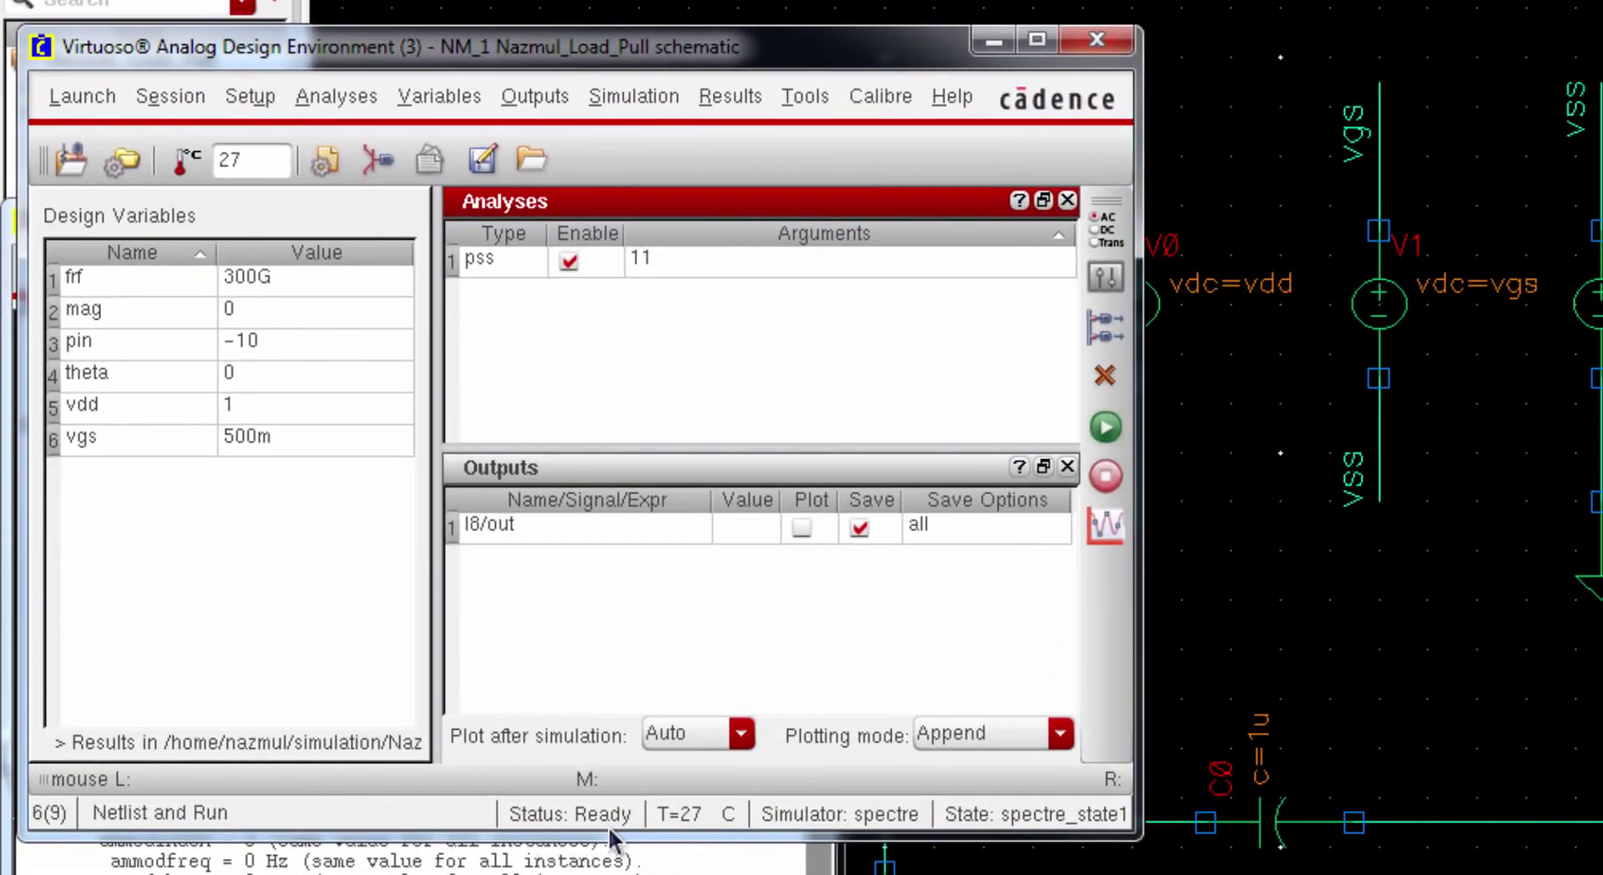
Step: Open the Direct Plot main form for the results and choose Power Contours with the dBm power modifier
{"action": "left_click", "coordinate": [709, 106]}
{"action": "mouse_move", "coordinate": [743, 182]}
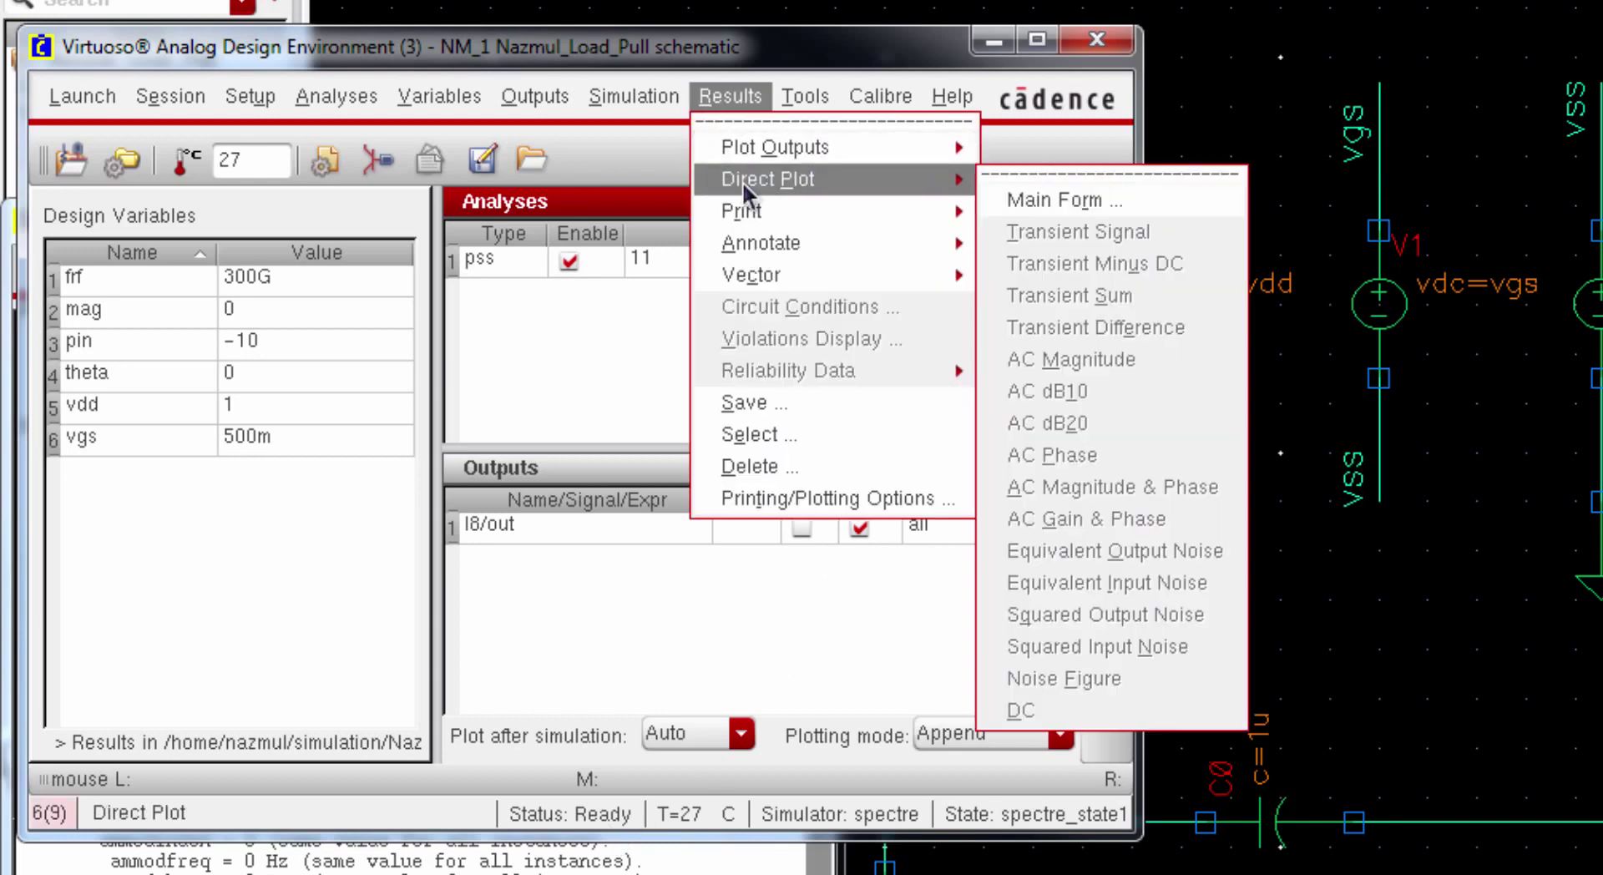
{"action": "left_click", "coordinate": [1121, 198]}
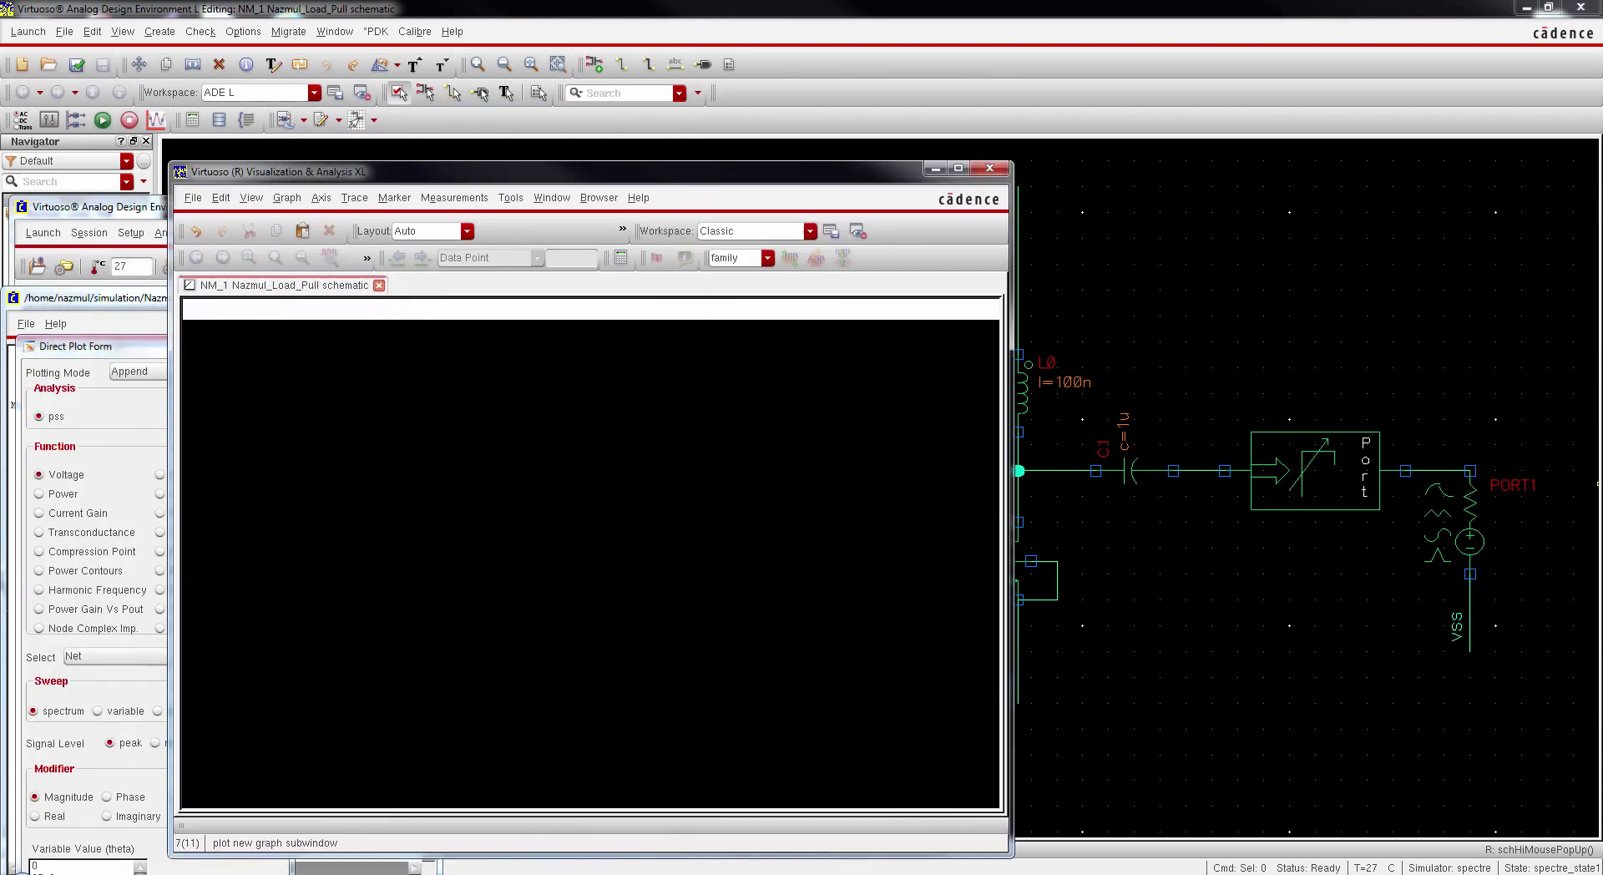
{"action": "left_click_drag", "start_coordinate": [146, 360], "coordinate": [200, 100]}
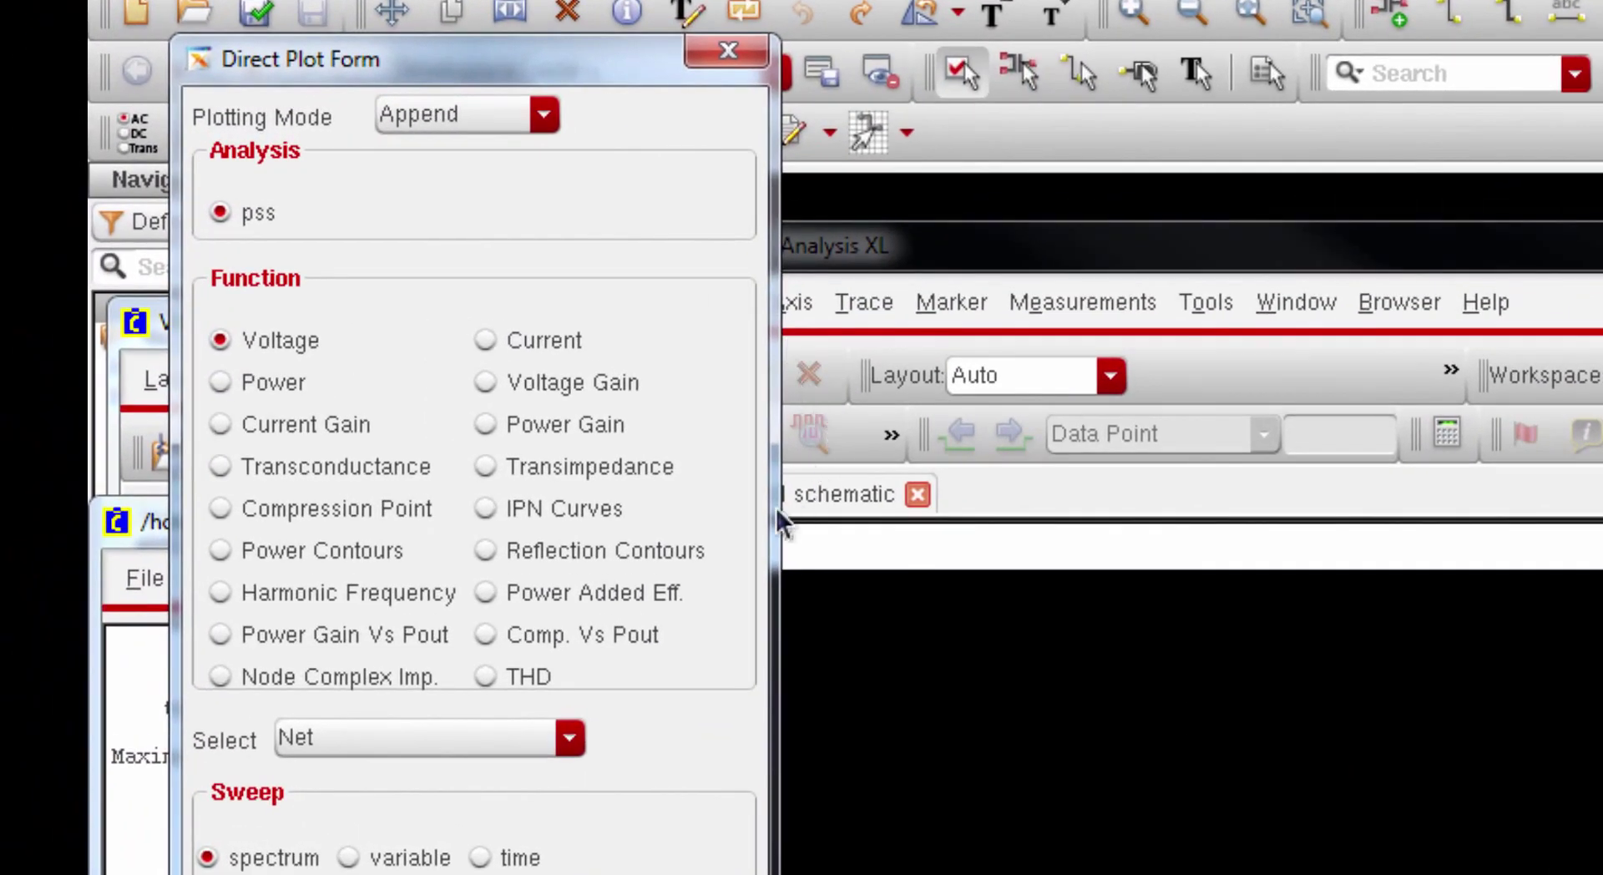
{"action": "left_click", "coordinate": [268, 558]}
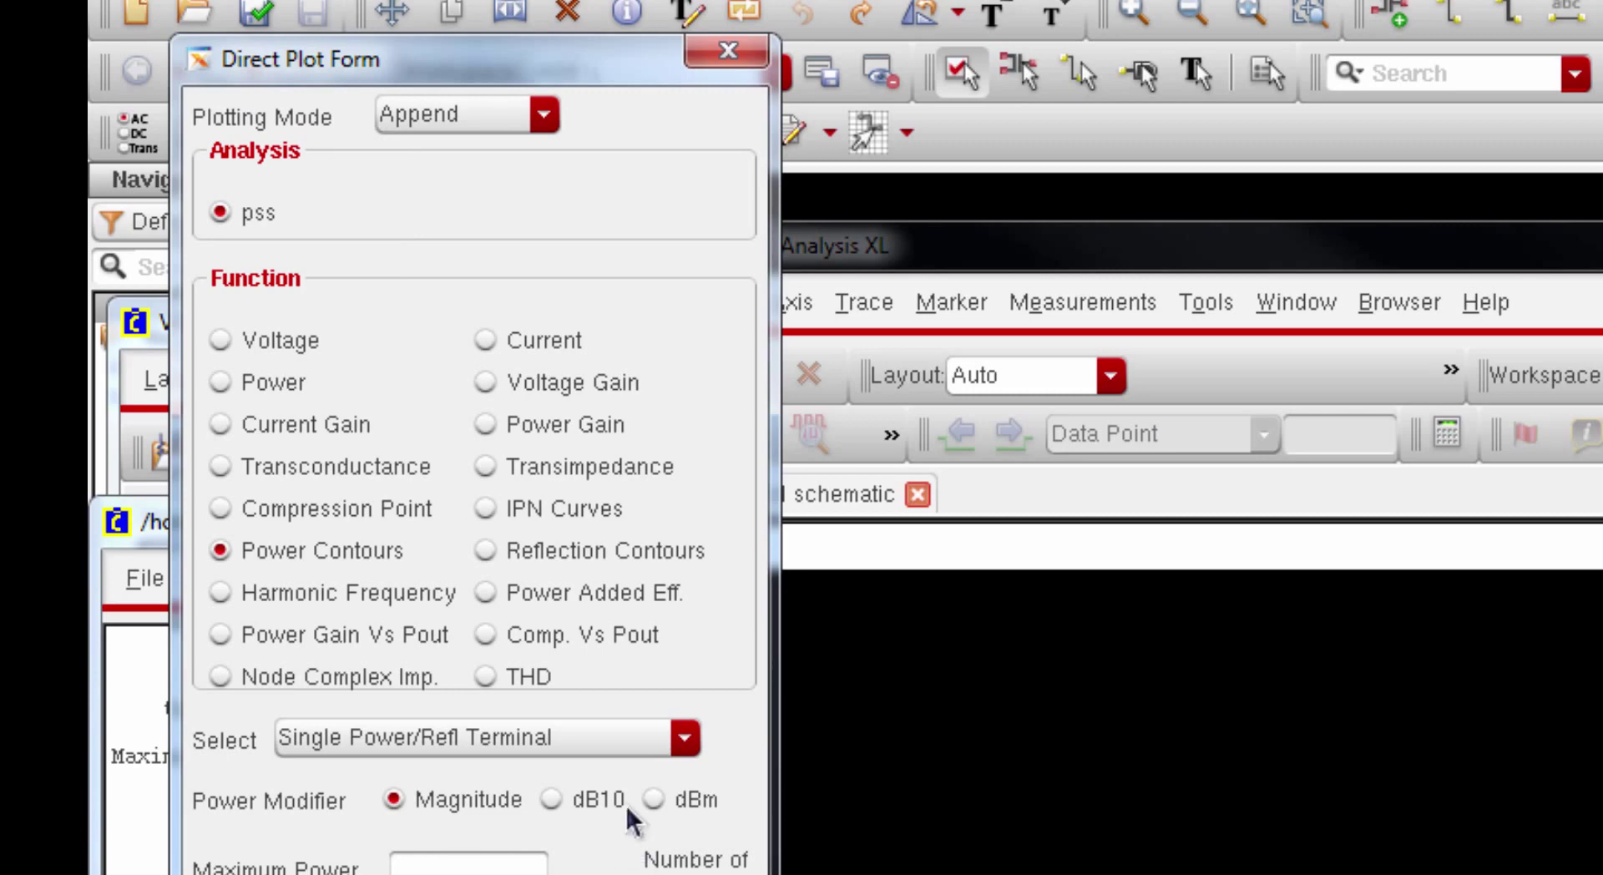
{"action": "left_click", "coordinate": [650, 804]}
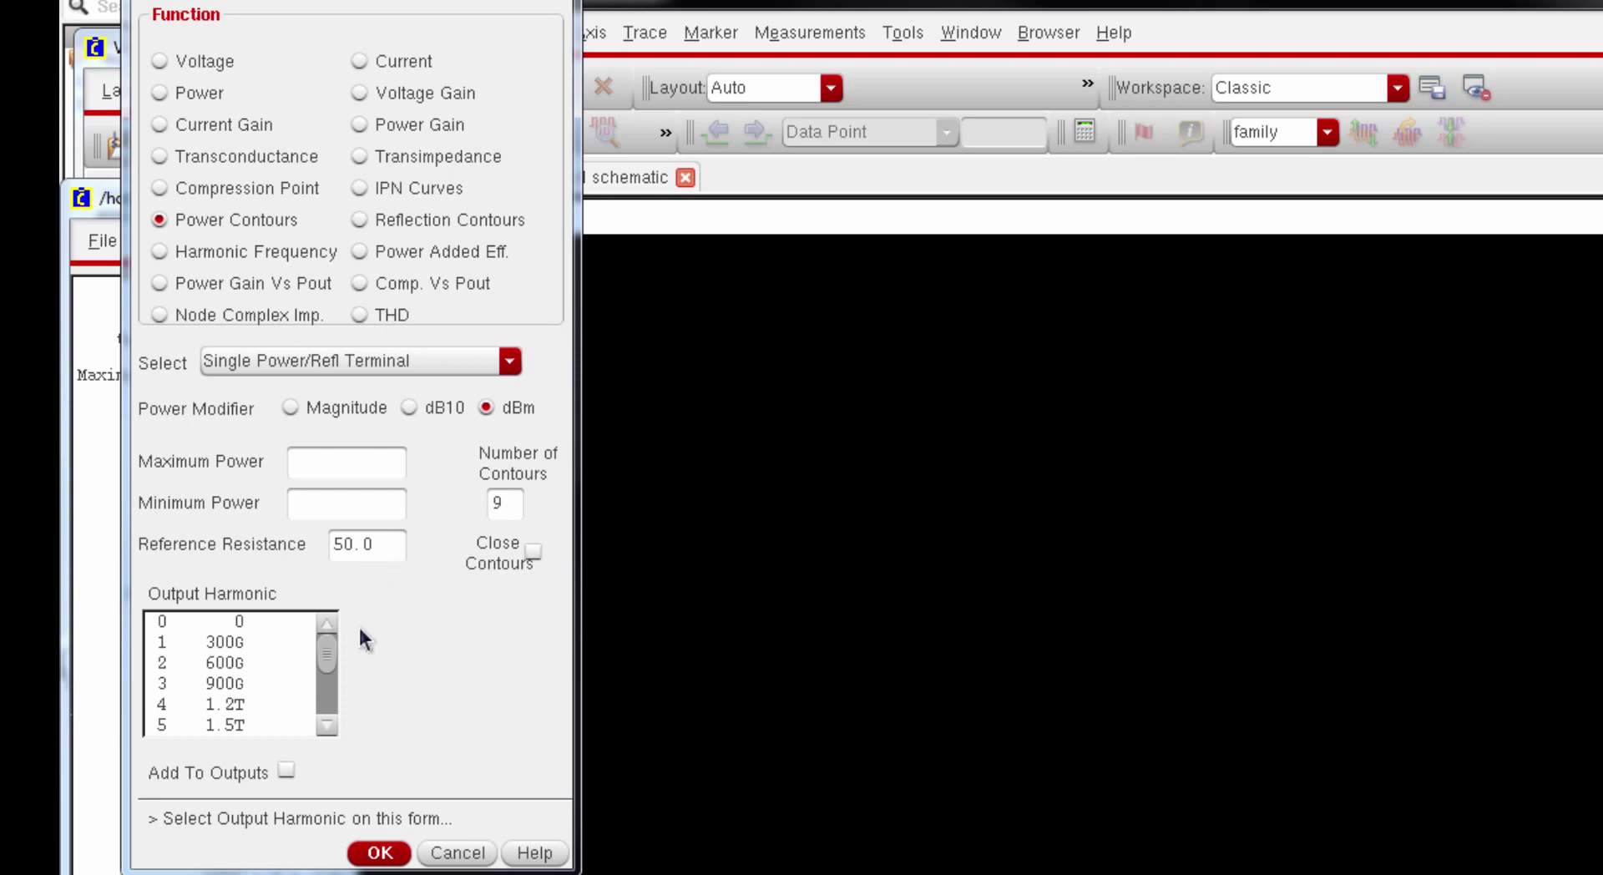
Step: Plot the power contours for output harmonic 1 (300G) at the port adapter terminal facing C1, with Add To Outputs enabled
{"action": "left_click", "coordinate": [321, 685]}
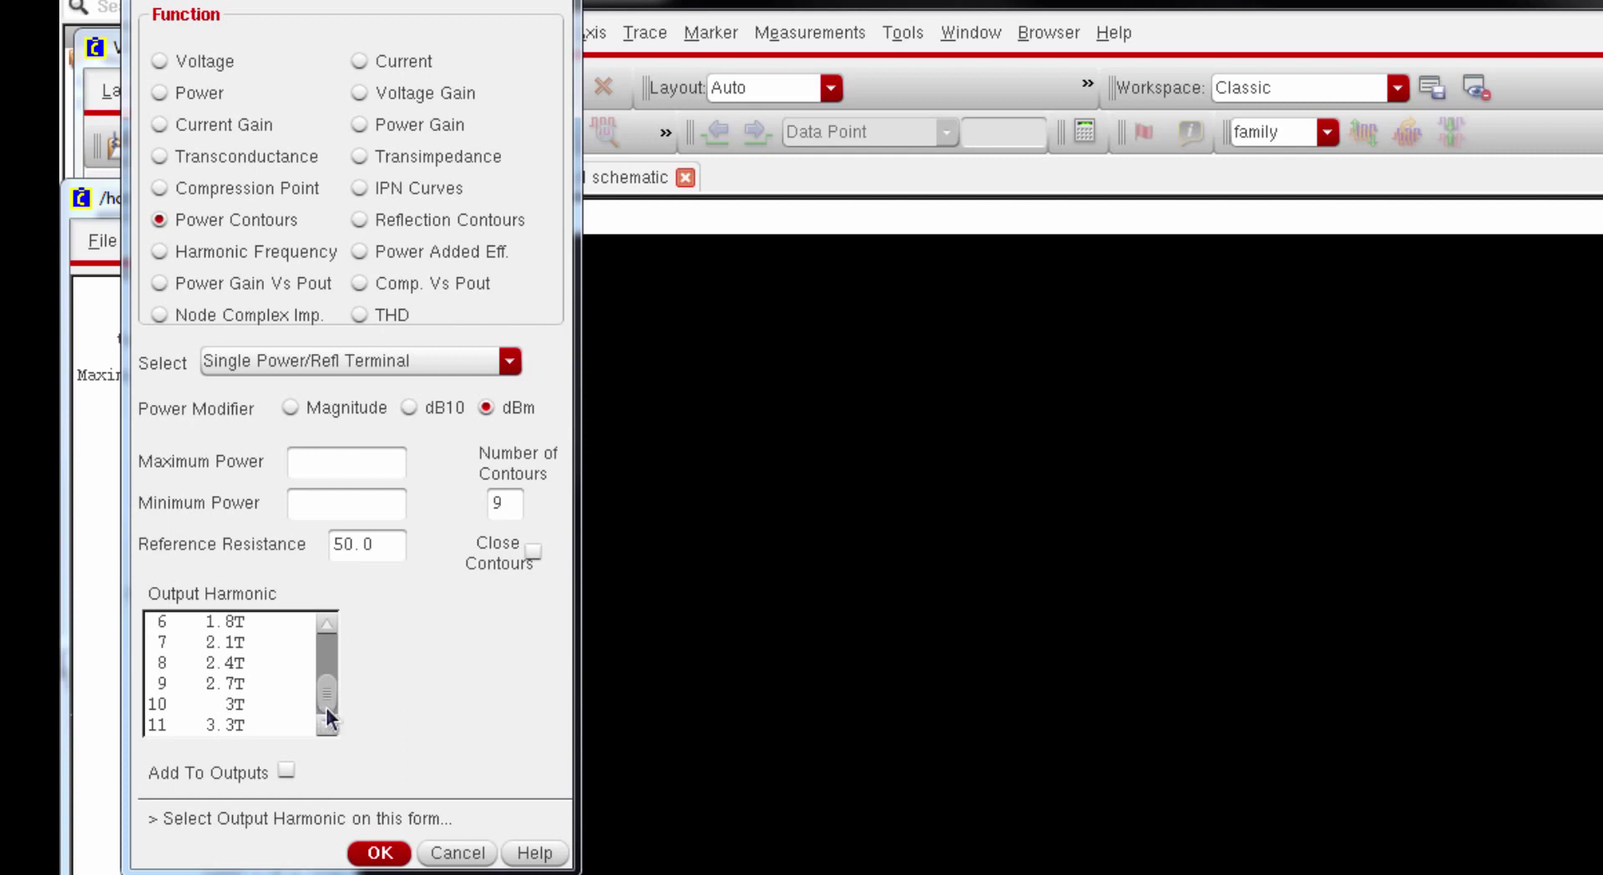
{"action": "left_click_drag", "start_coordinate": [326, 709], "coordinate": [327, 648]}
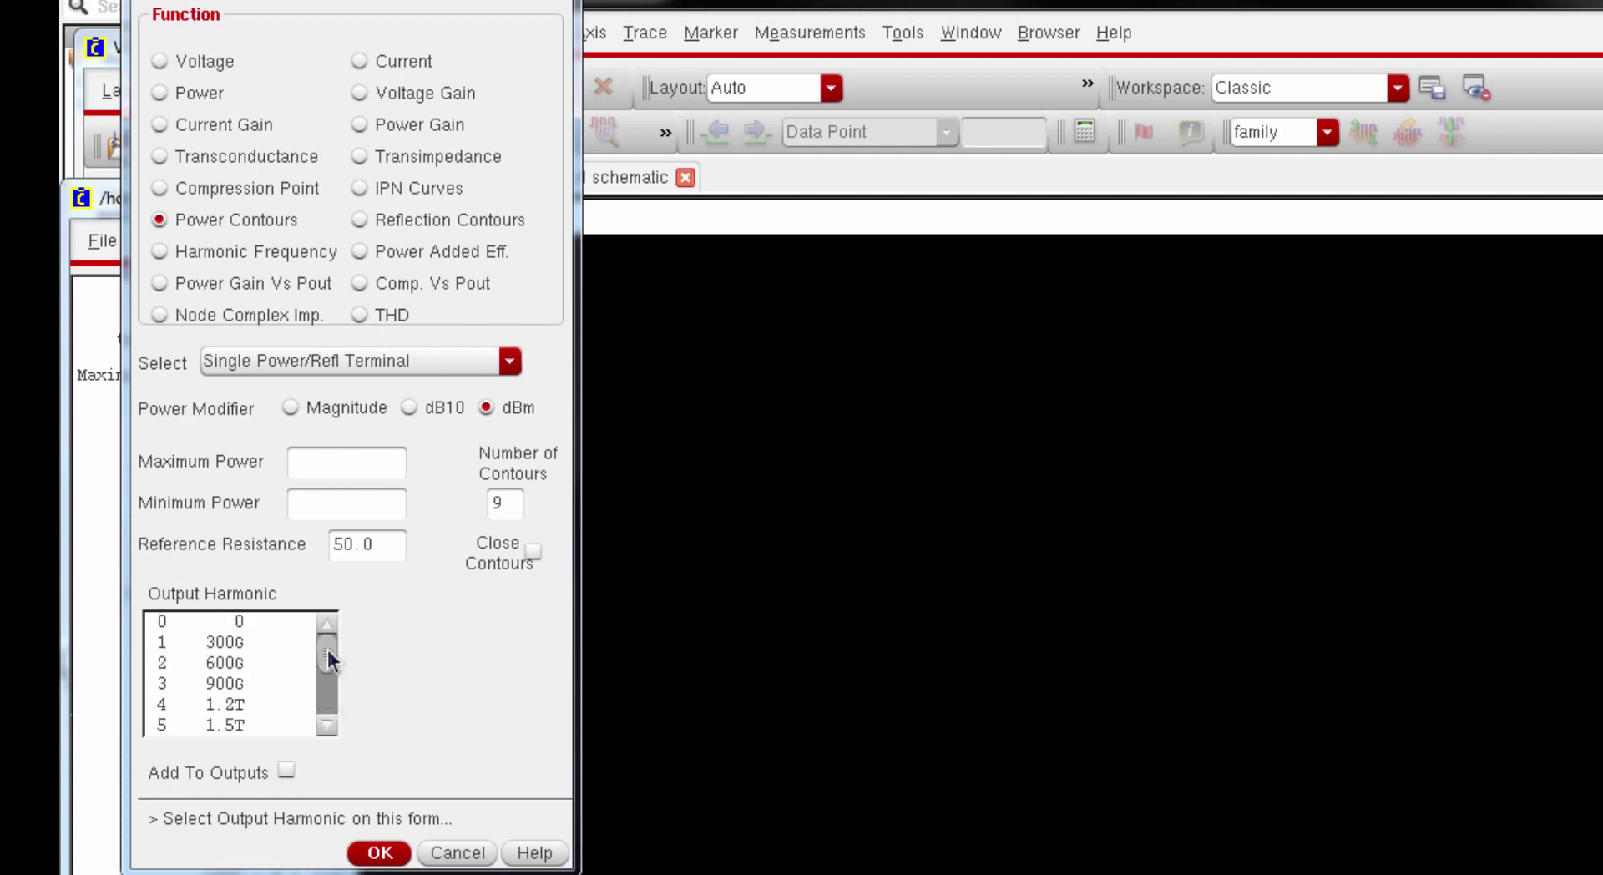
{"action": "left_click", "coordinate": [293, 640]}
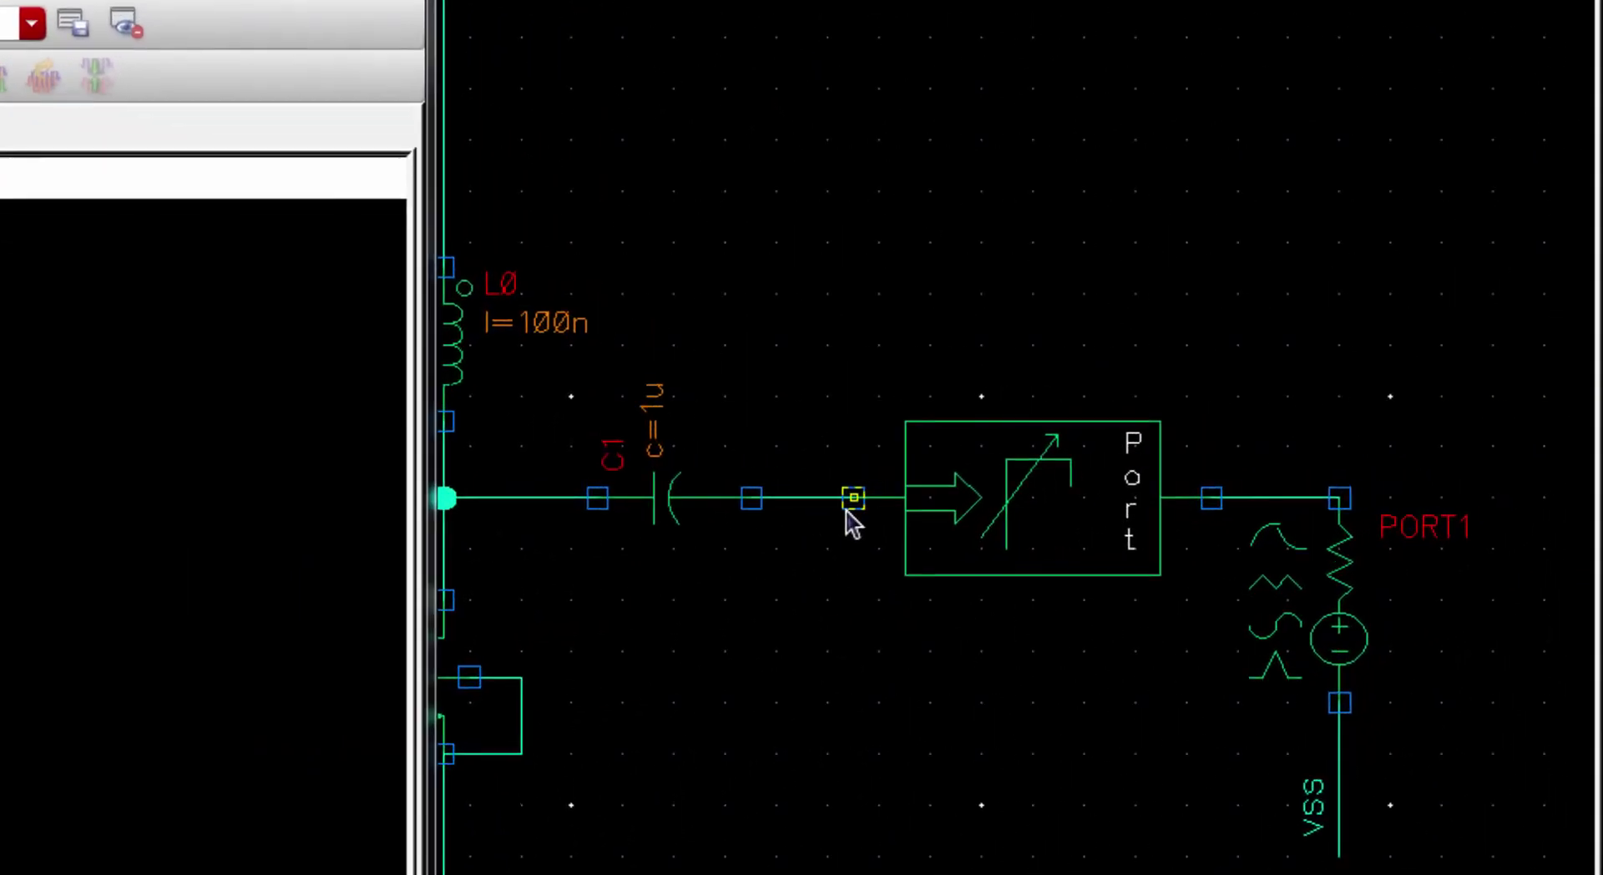
{"action": "left_click", "coordinate": [1225, 472]}
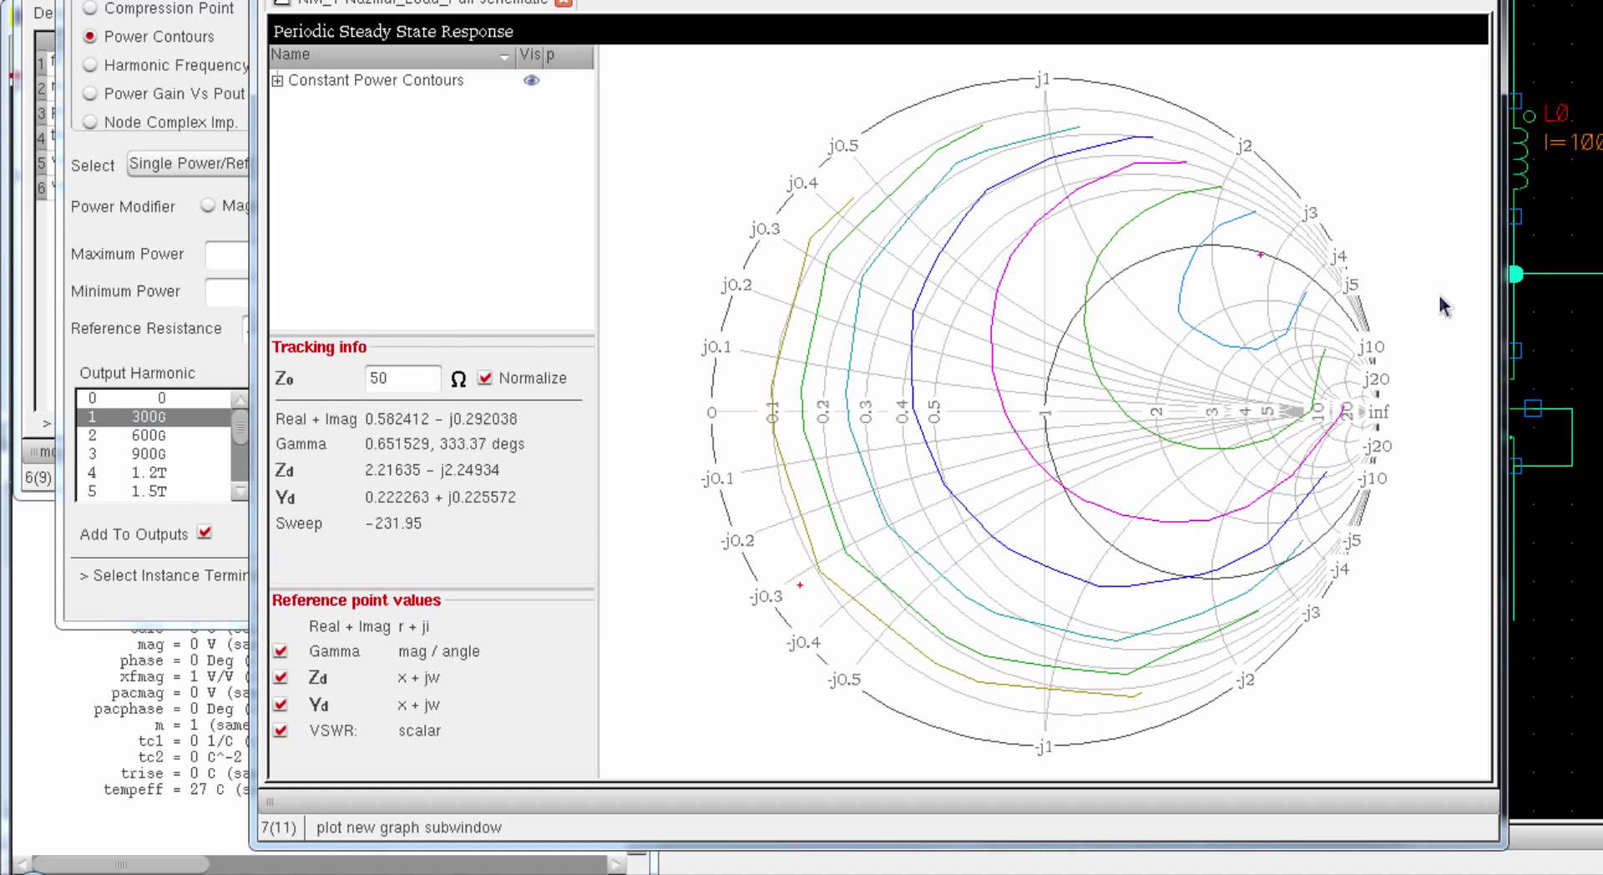
Step: Inspect the point inside the innermost power contour, expand the Constant Power Contours list and highlight the contour ending in 729
{"action": "mouse_move", "coordinate": [1268, 257]}
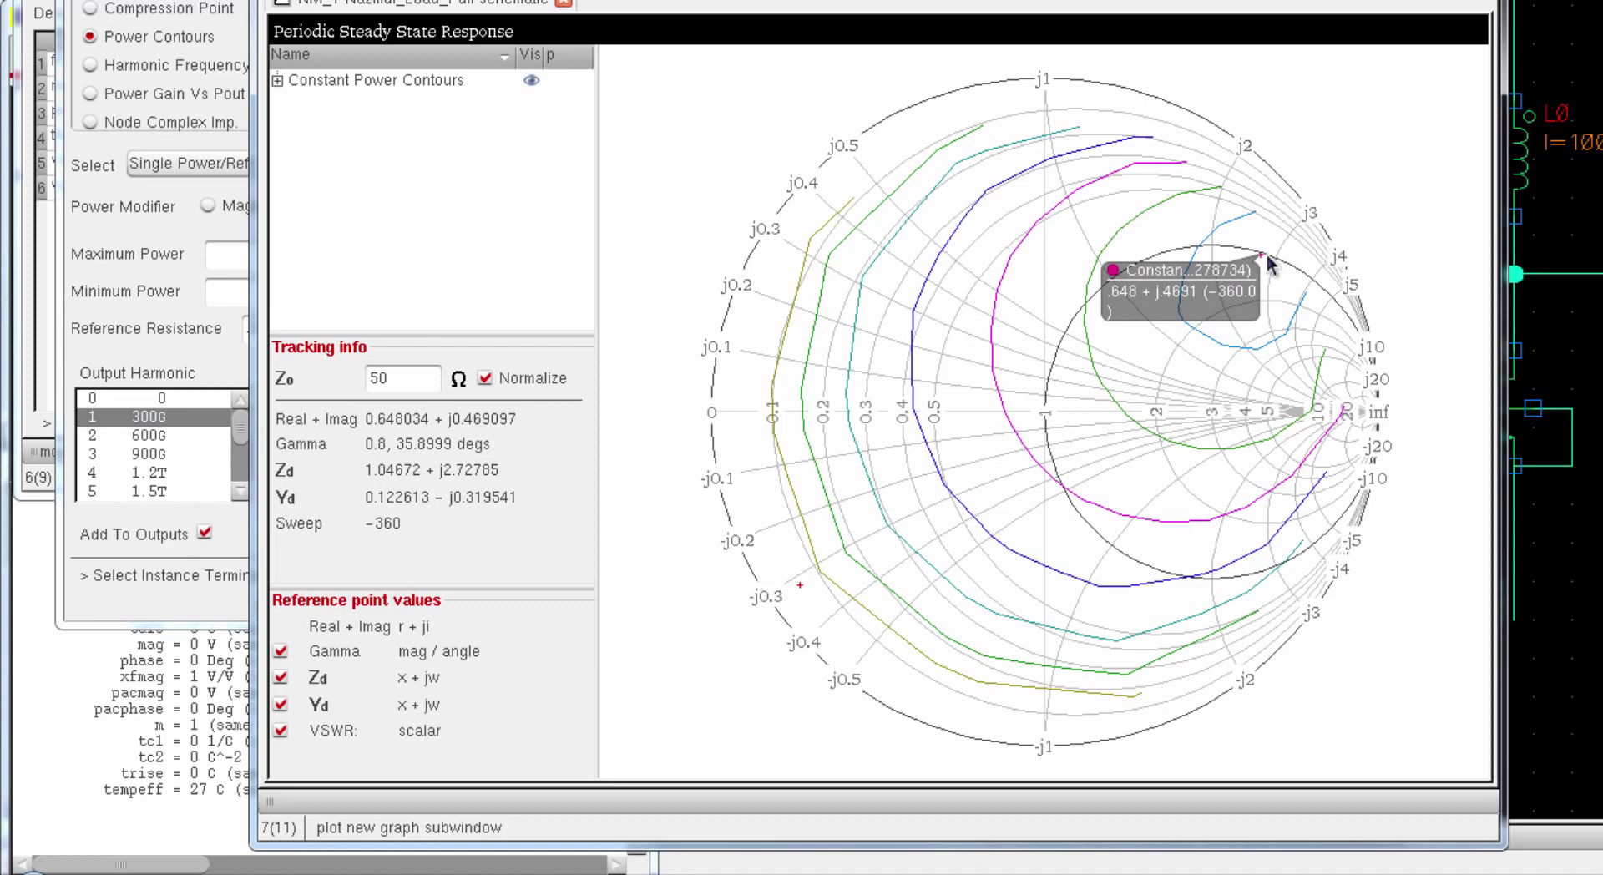
{"action": "left_click", "coordinate": [278, 80]}
{"action": "left_click", "coordinate": [394, 259]}
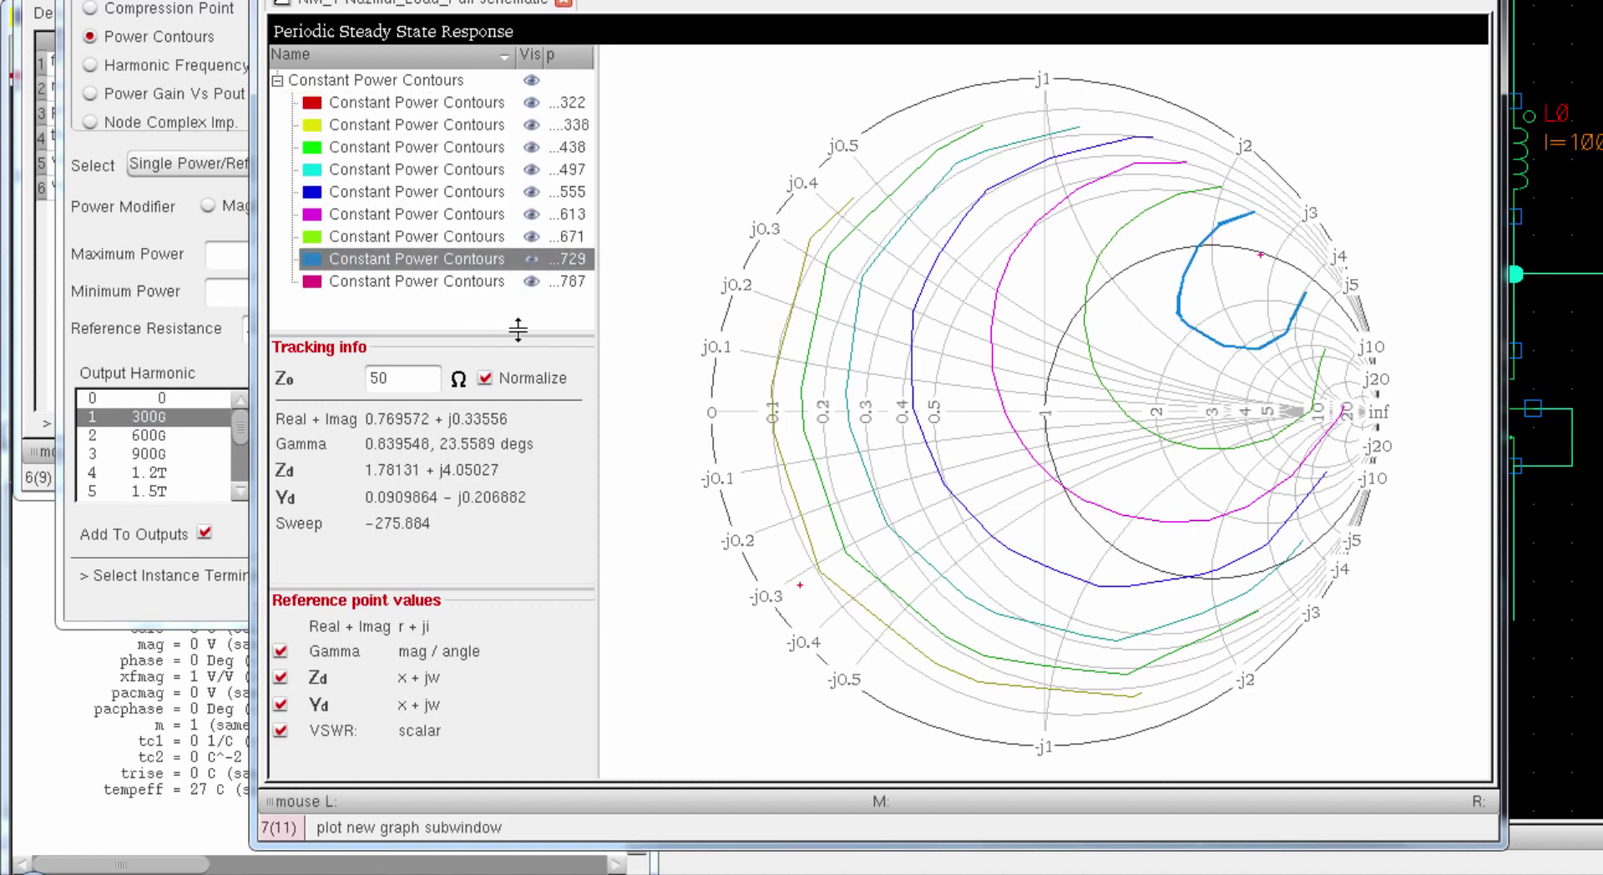